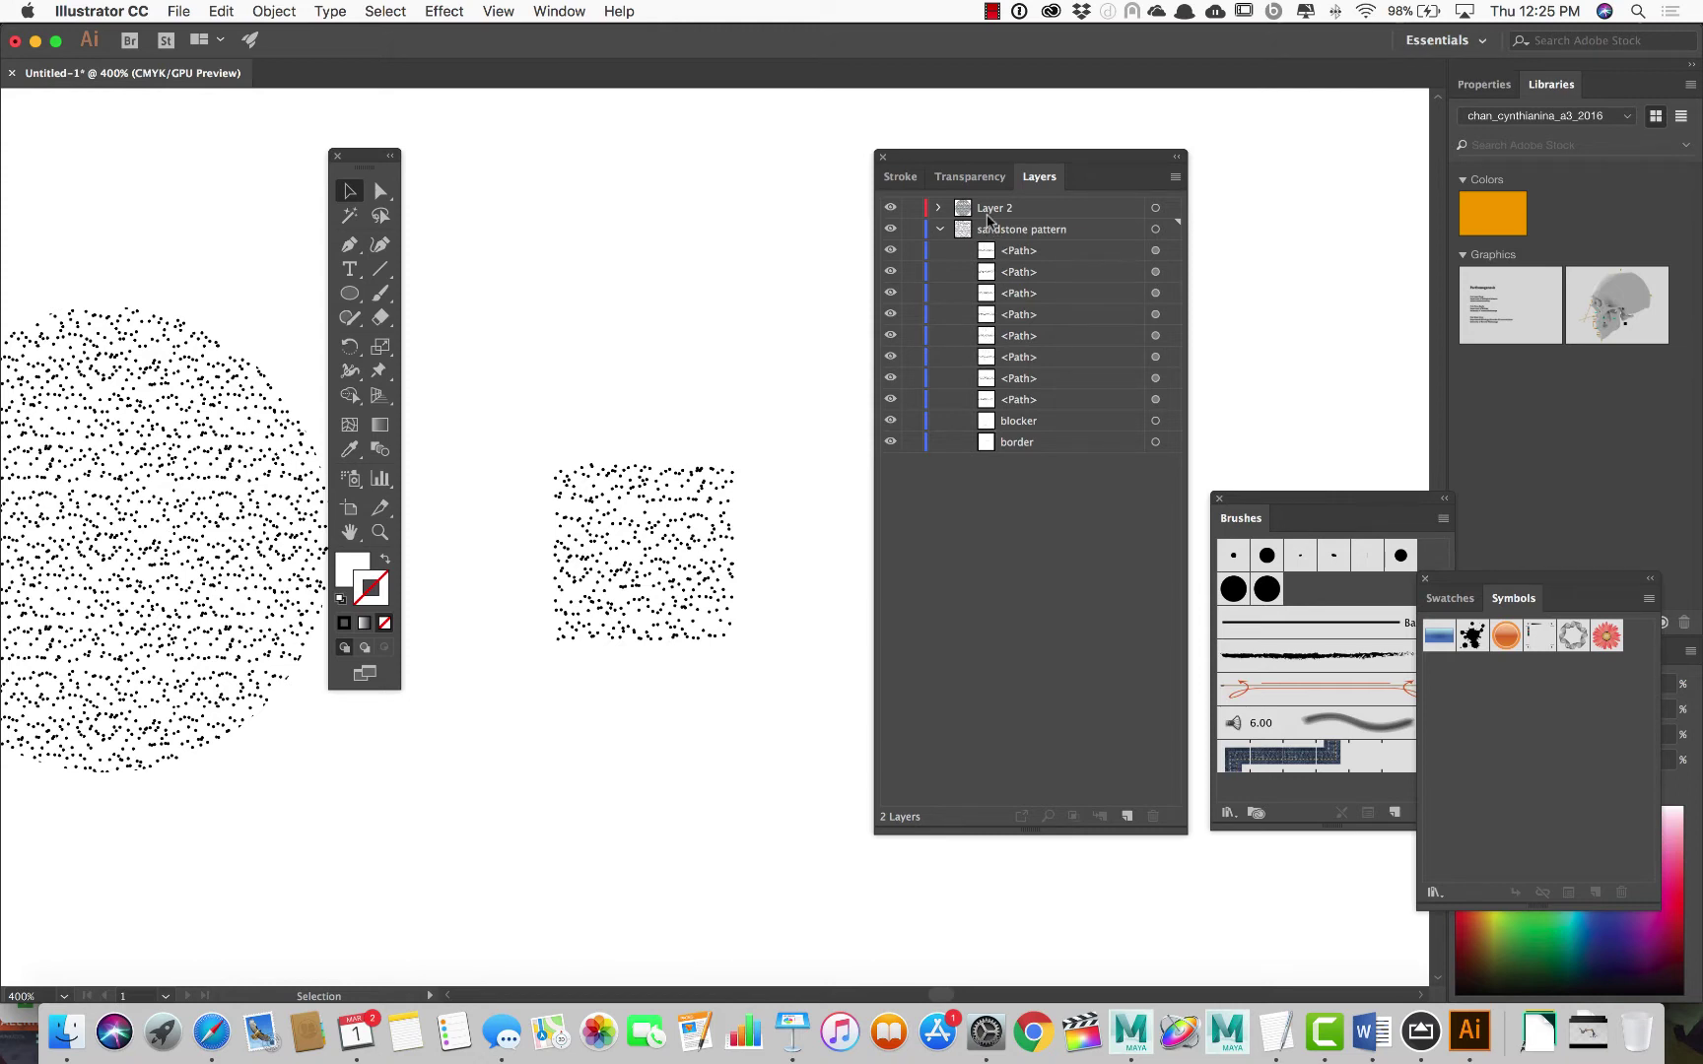
Target the sandstone tile's border object in the Layers panel and switch to the Rectangle tool
click(987, 215)
click(1000, 230)
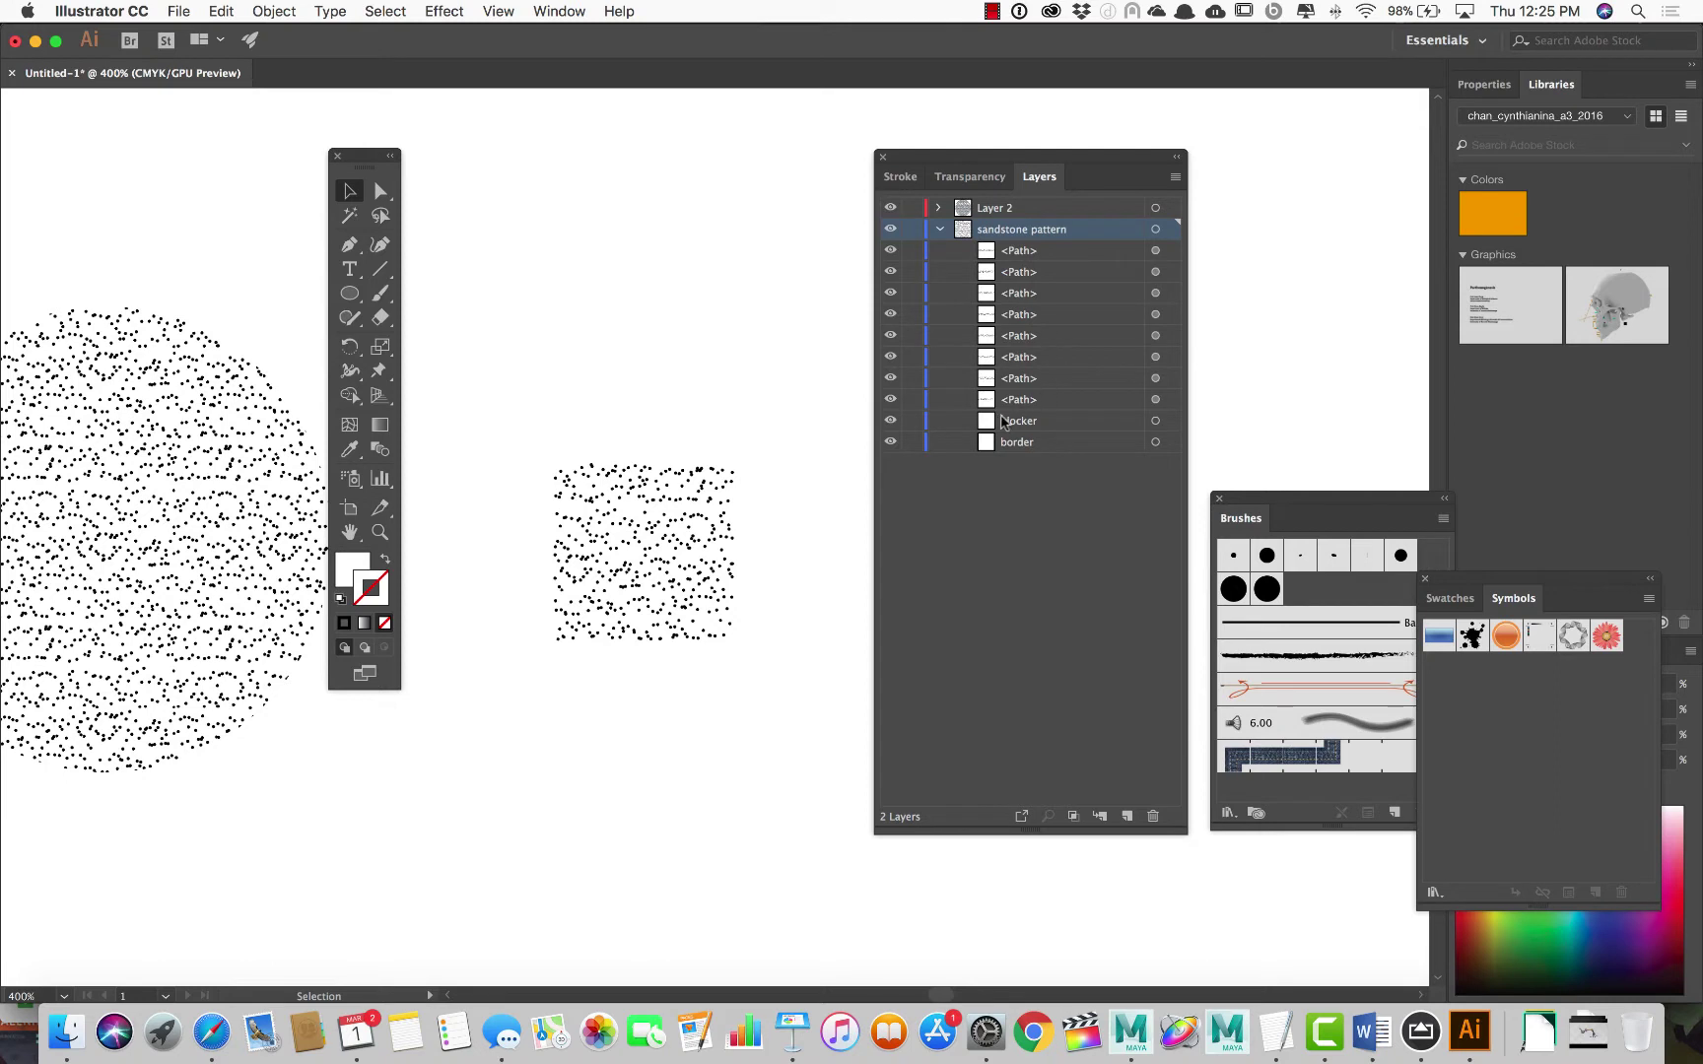
click(1031, 445)
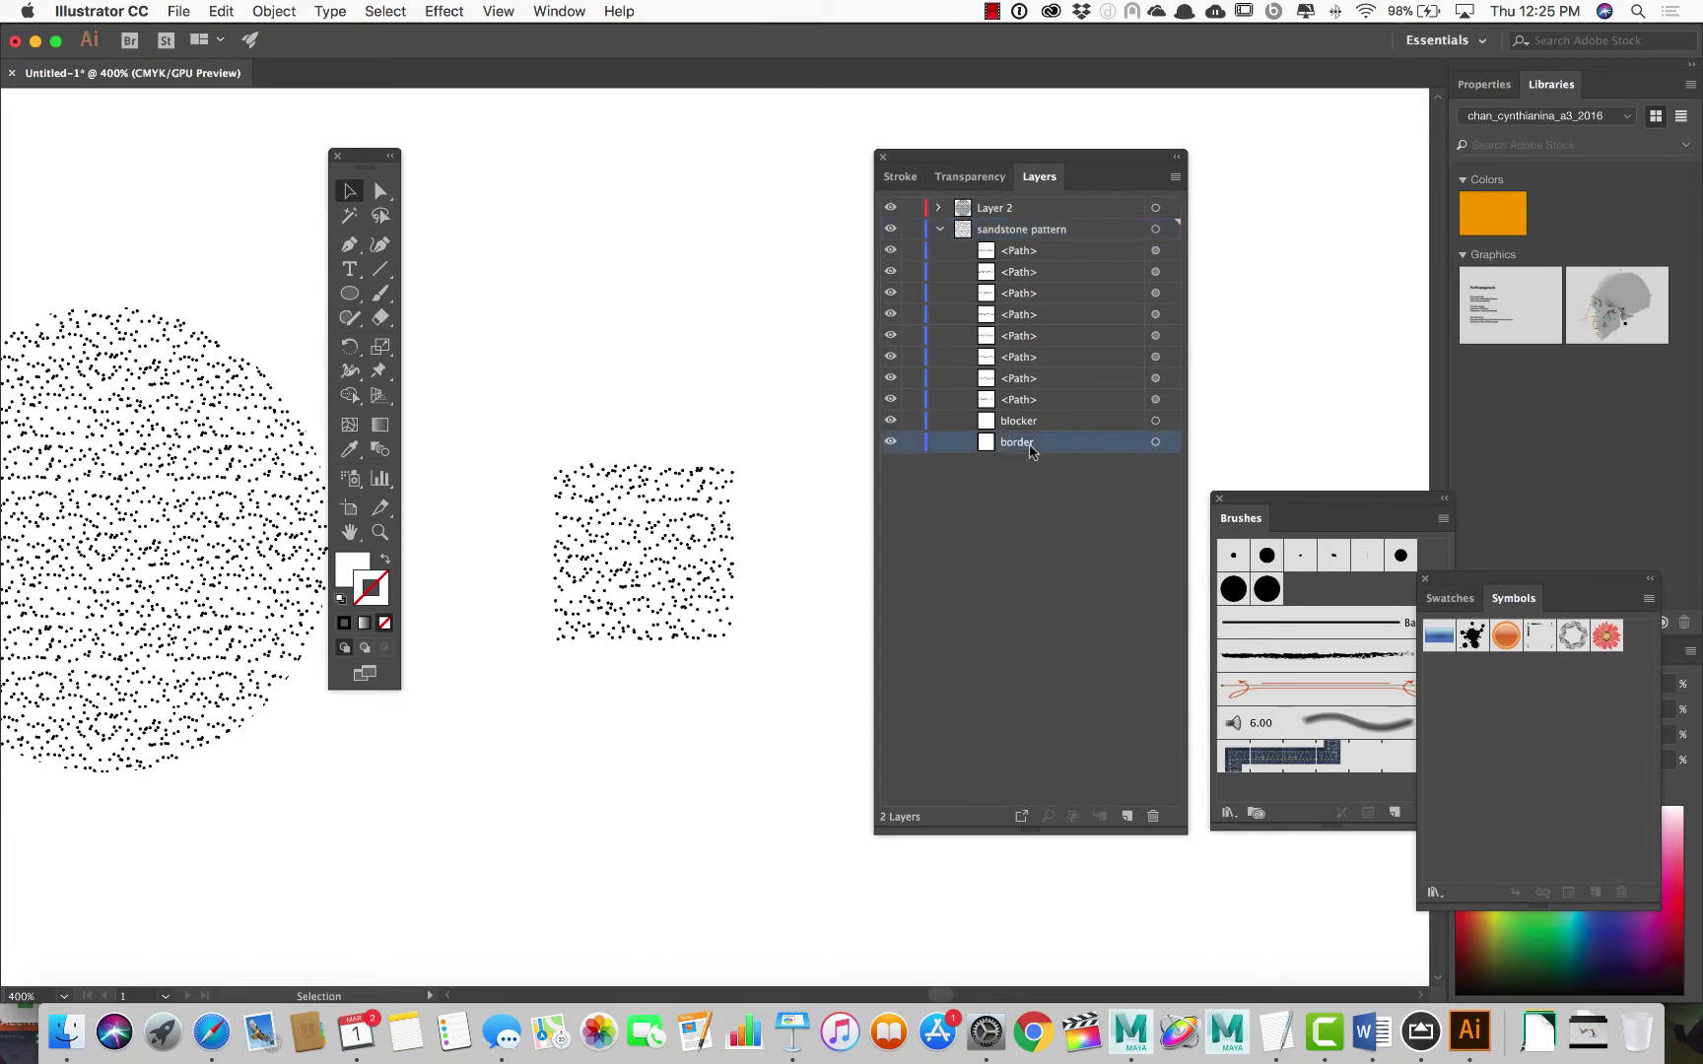
click(1031, 422)
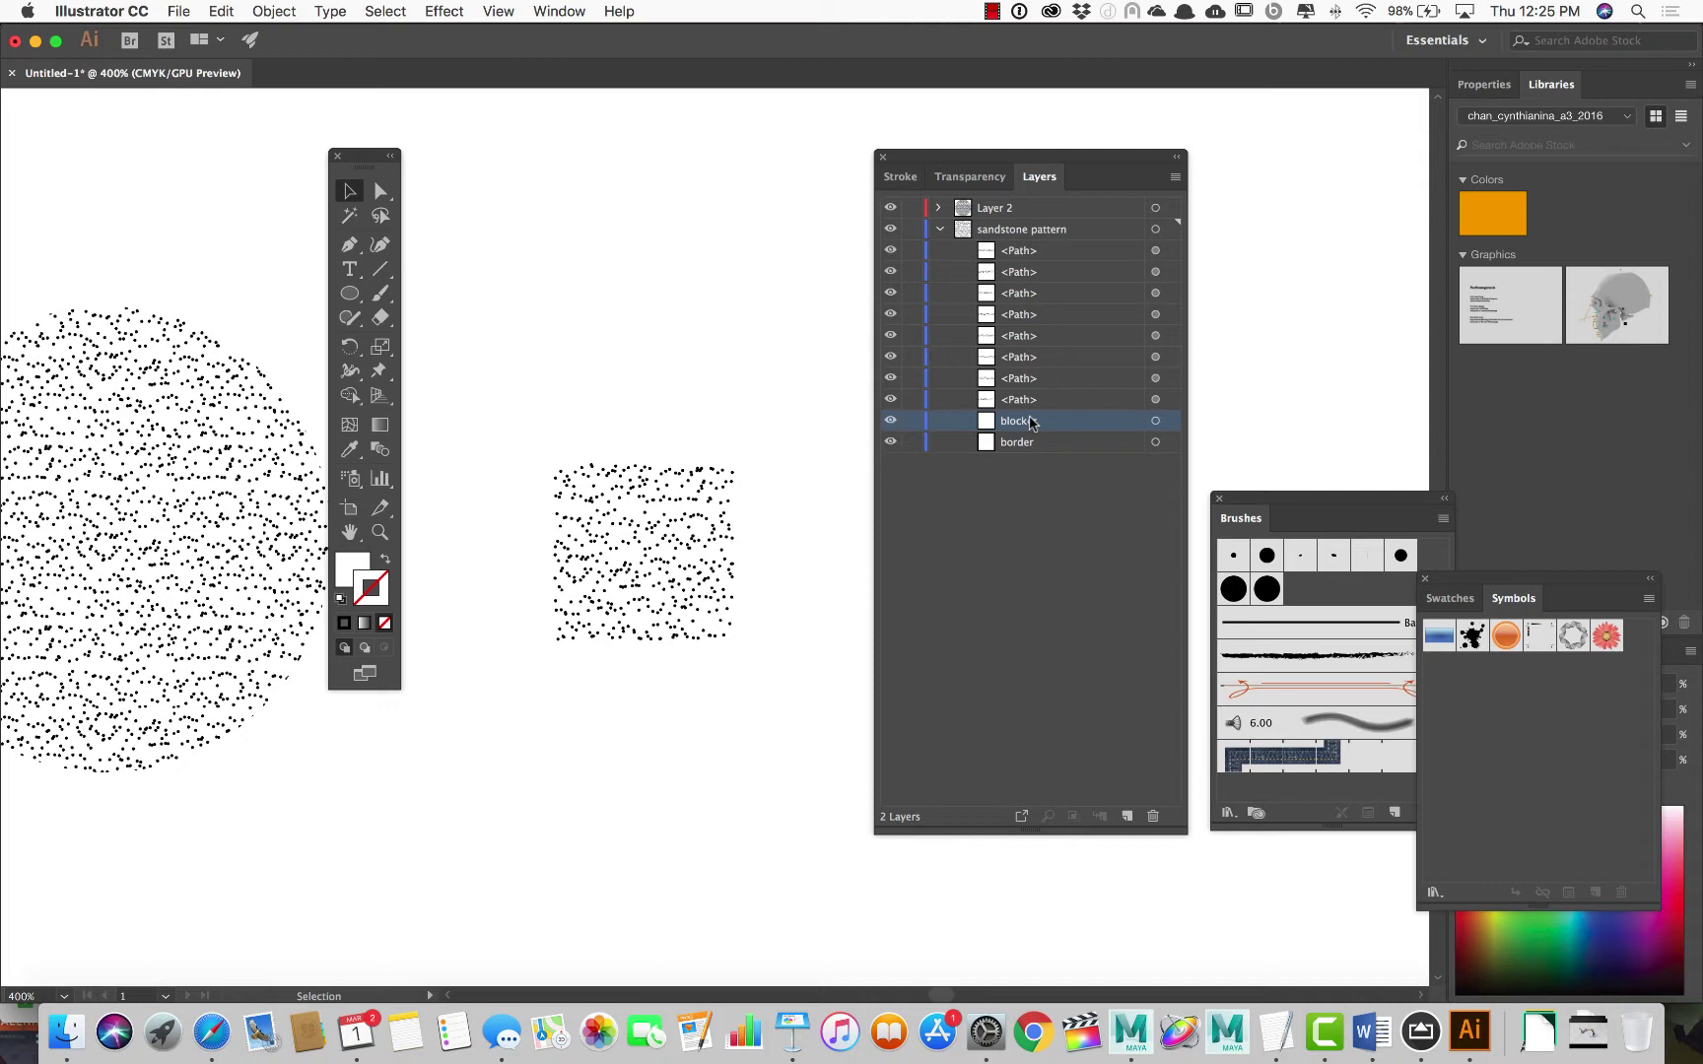
click(1154, 443)
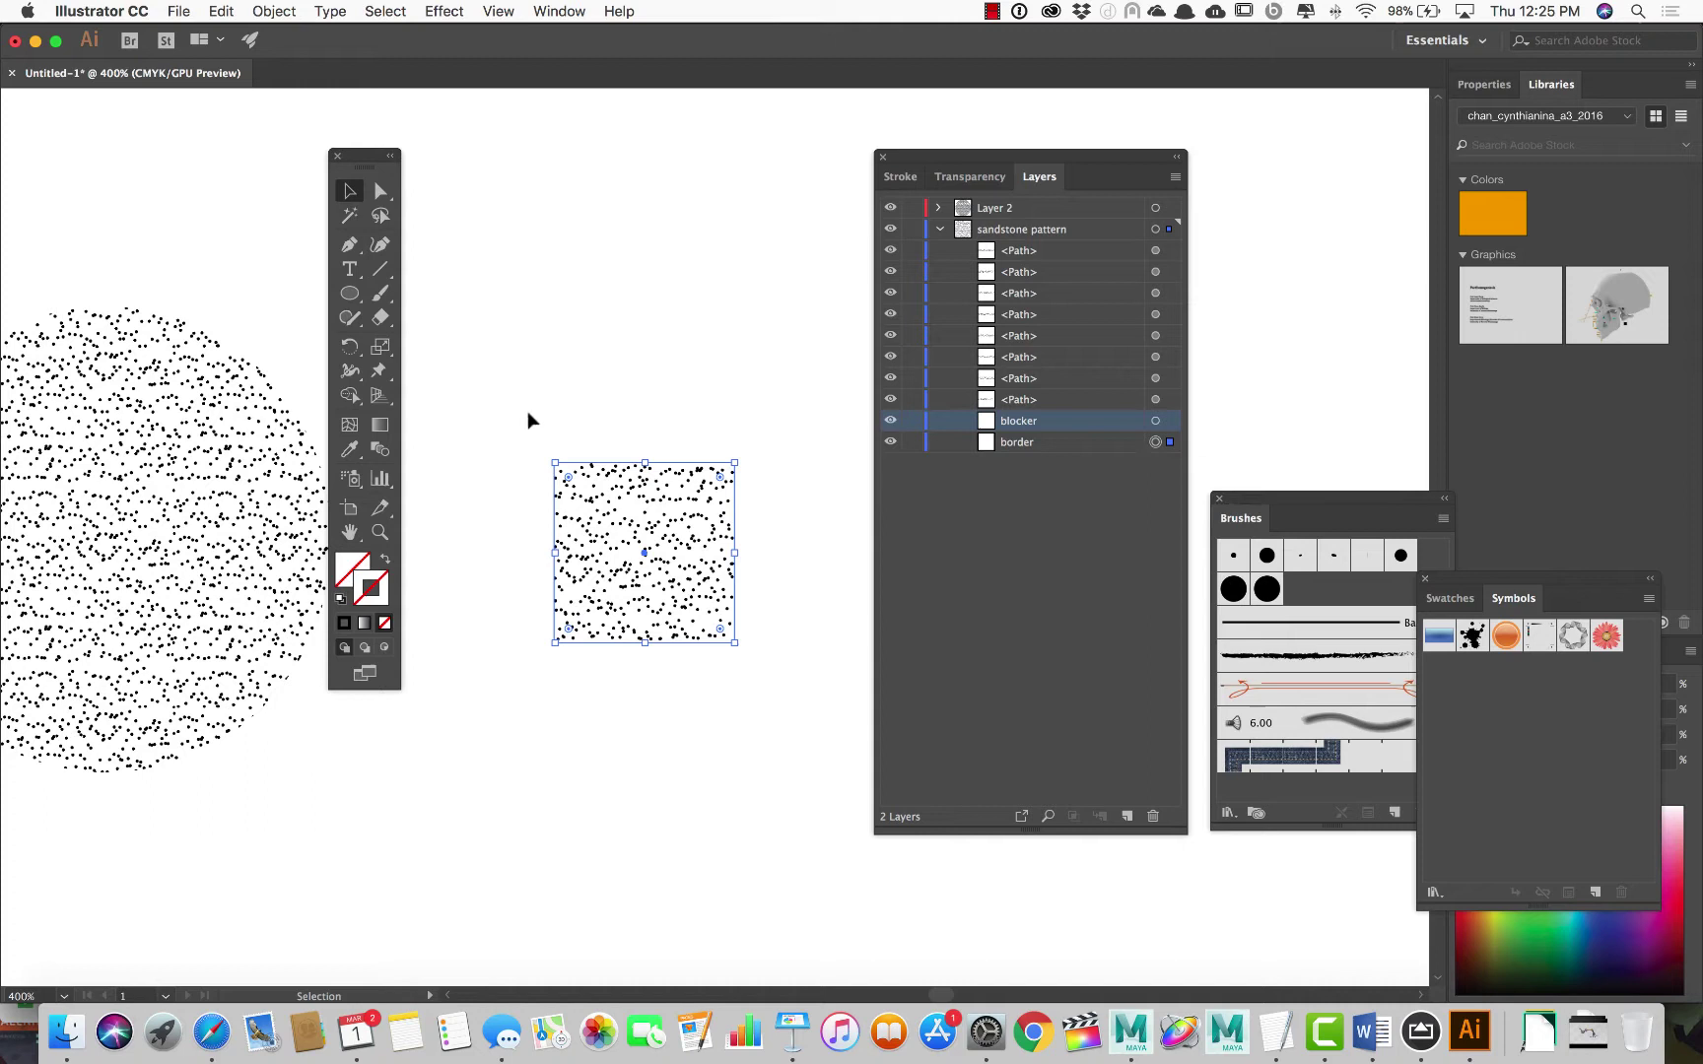
drag(349, 293, 431, 289)
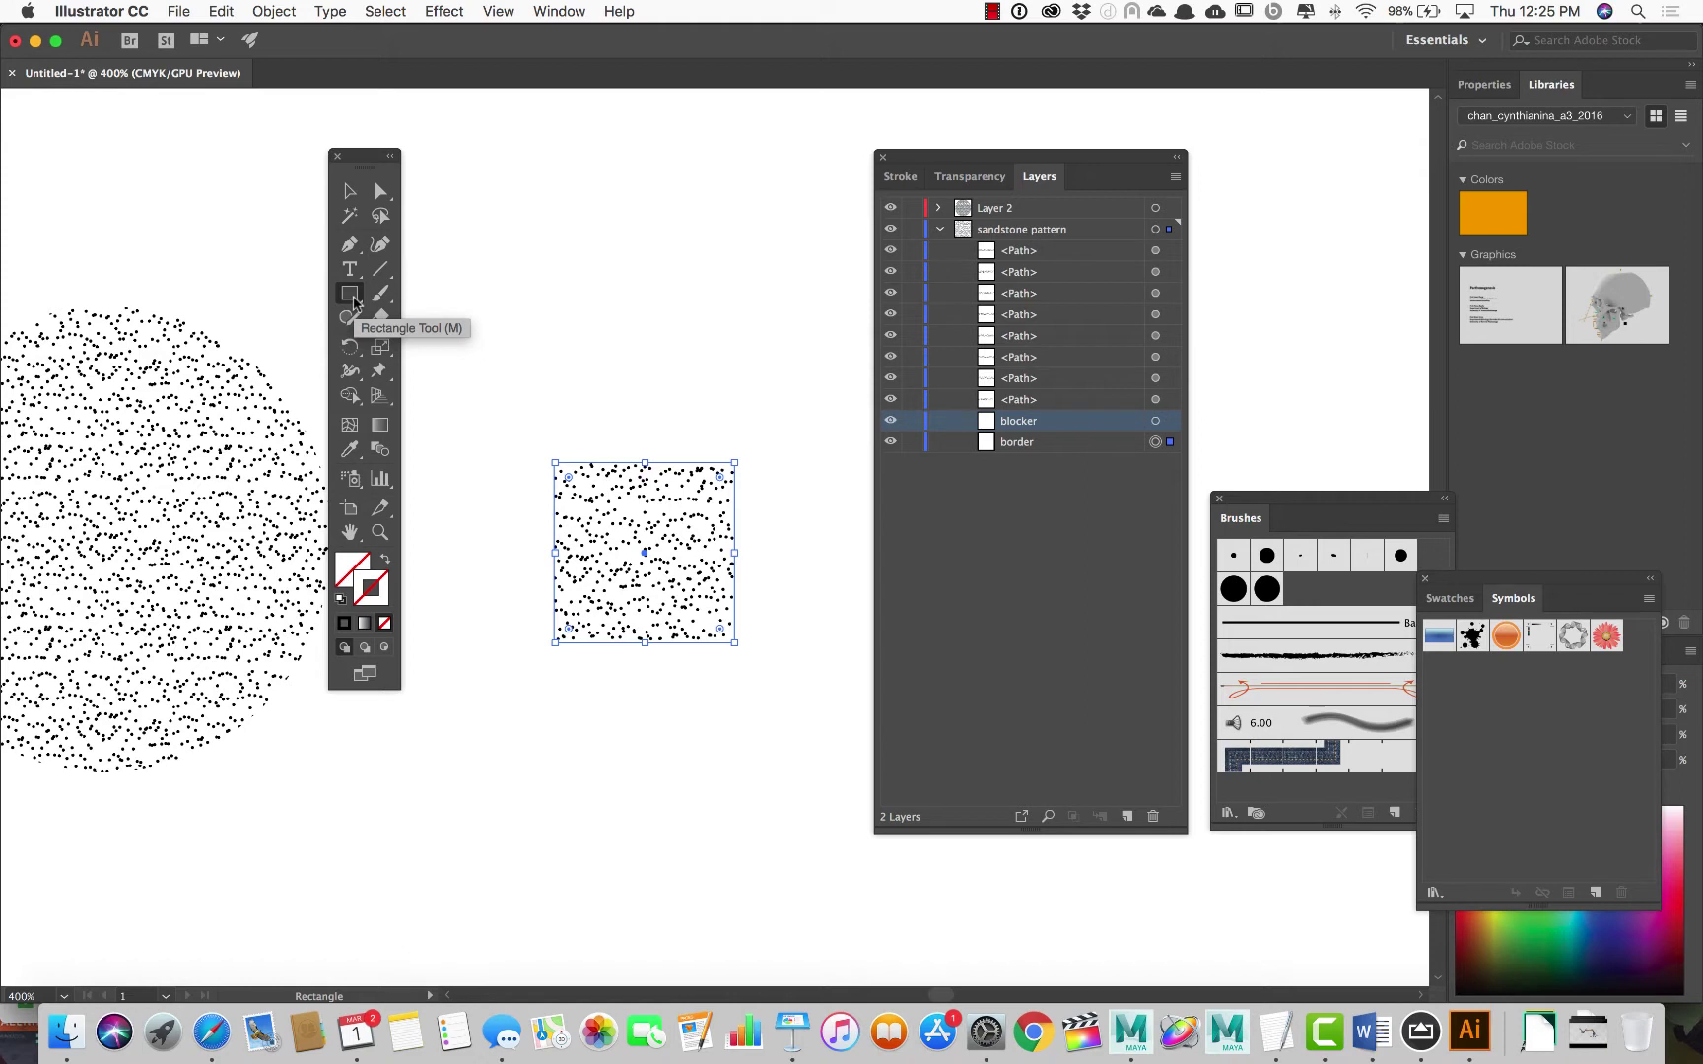
click(1033, 446)
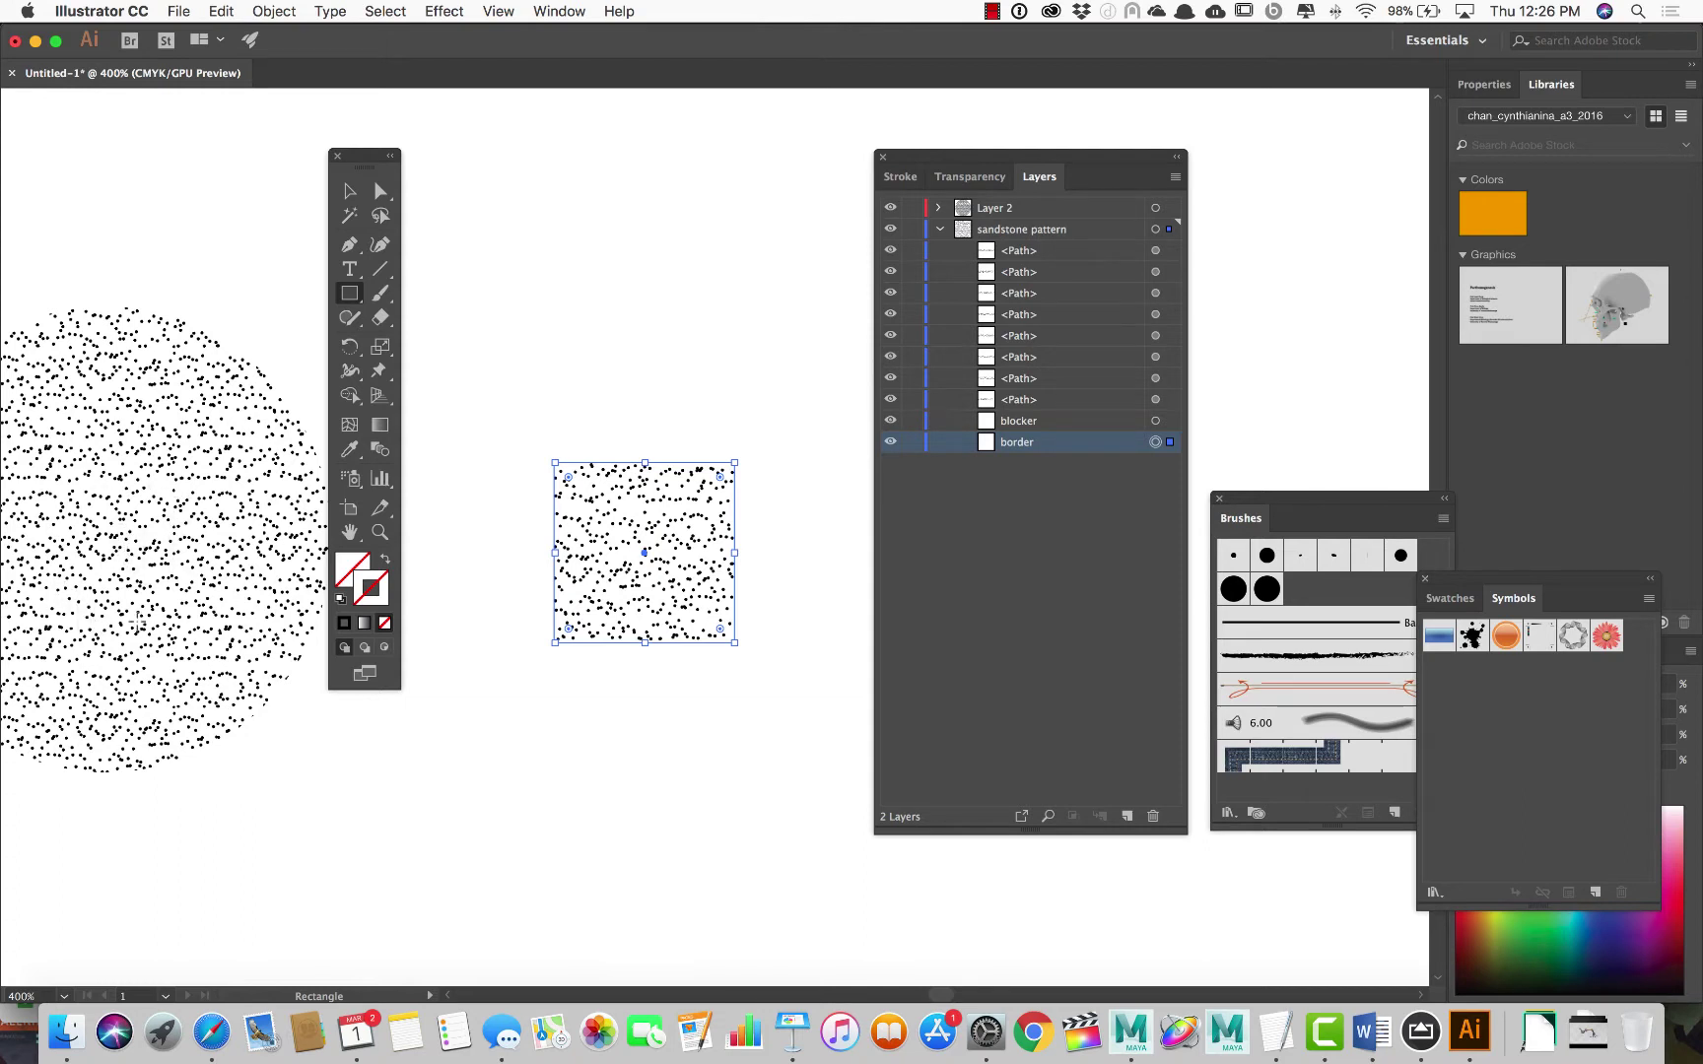
Select the tile's blocker object instead of the border and make Stroke the active colour
click(1021, 428)
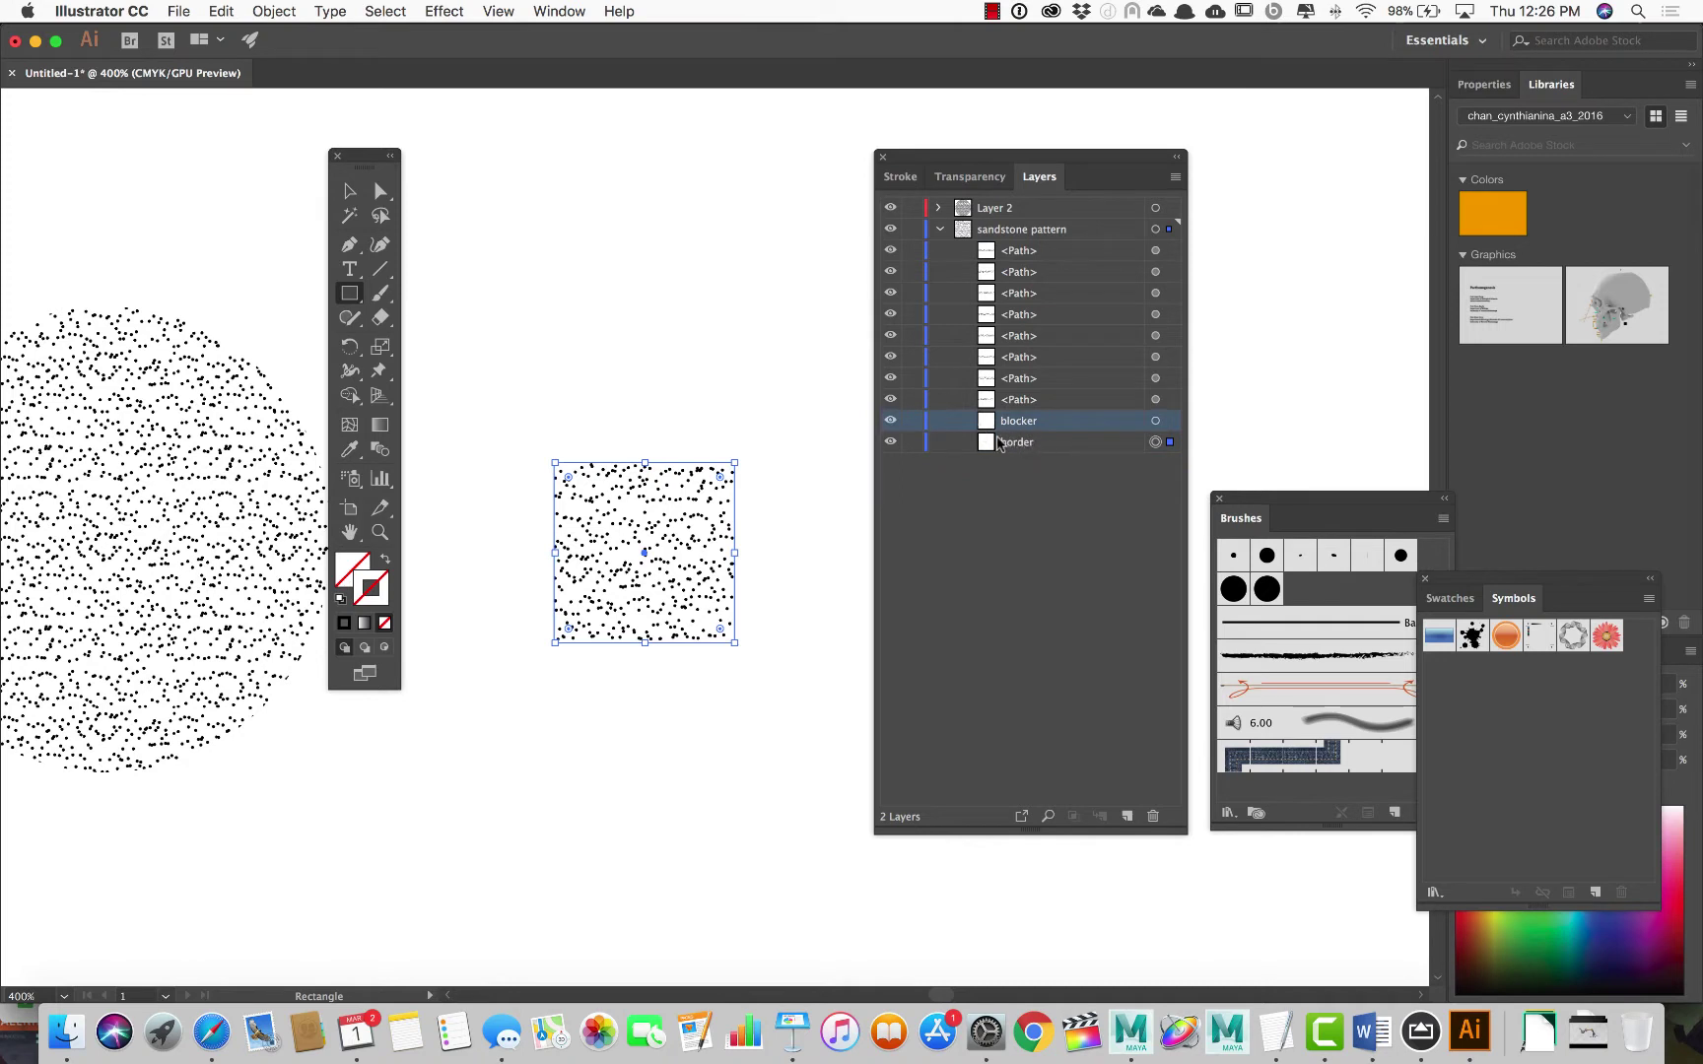
click(1155, 421)
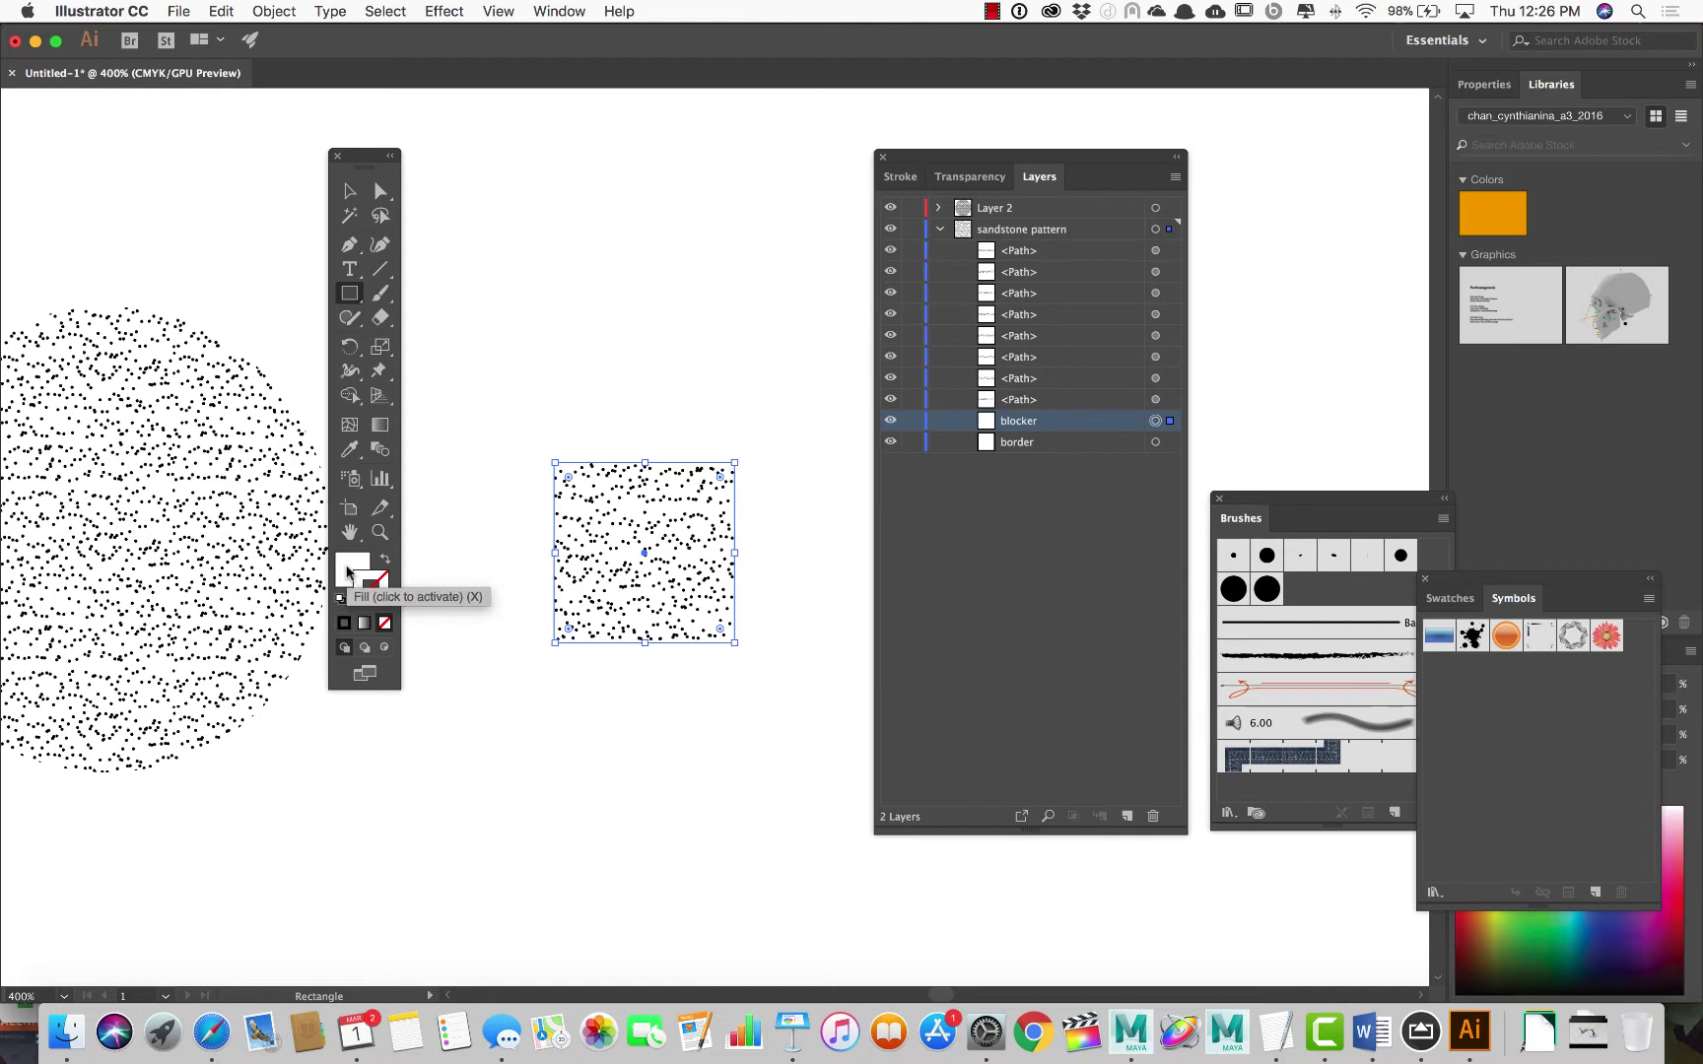
key(x)
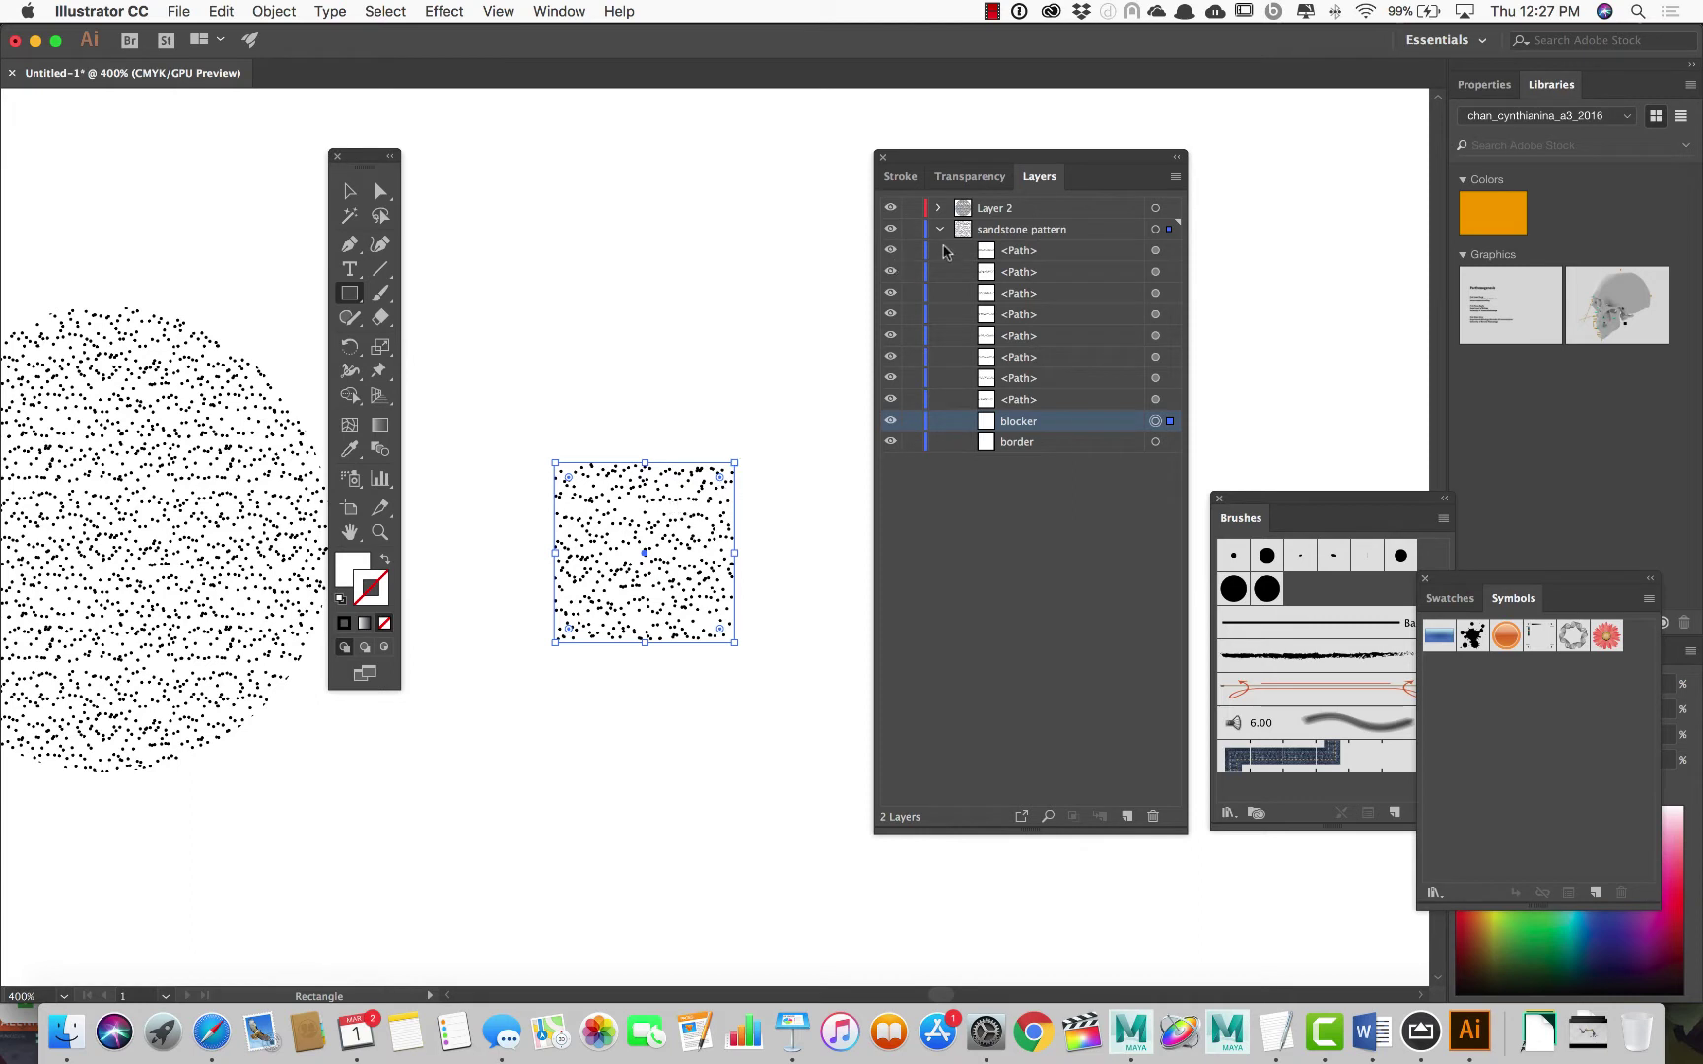
Collapse sandstone pattern, add a layer named SandStone_demo, then draw and delete a test square
click(939, 229)
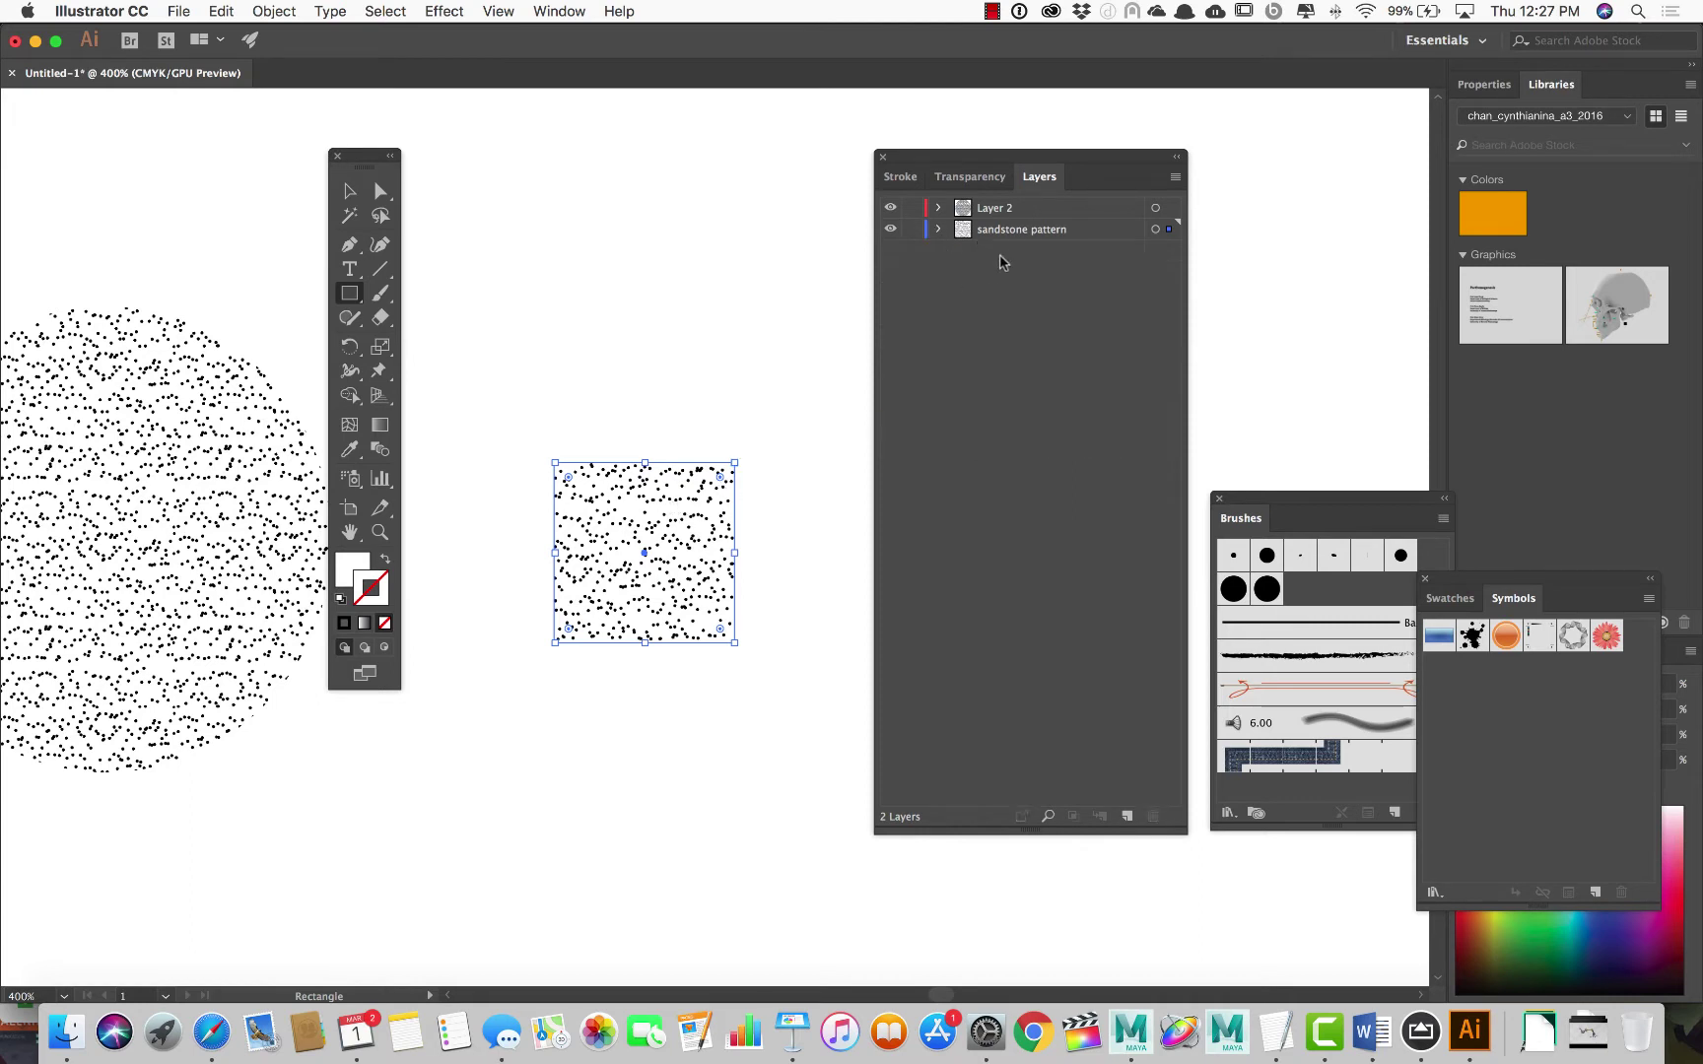
click(1128, 818)
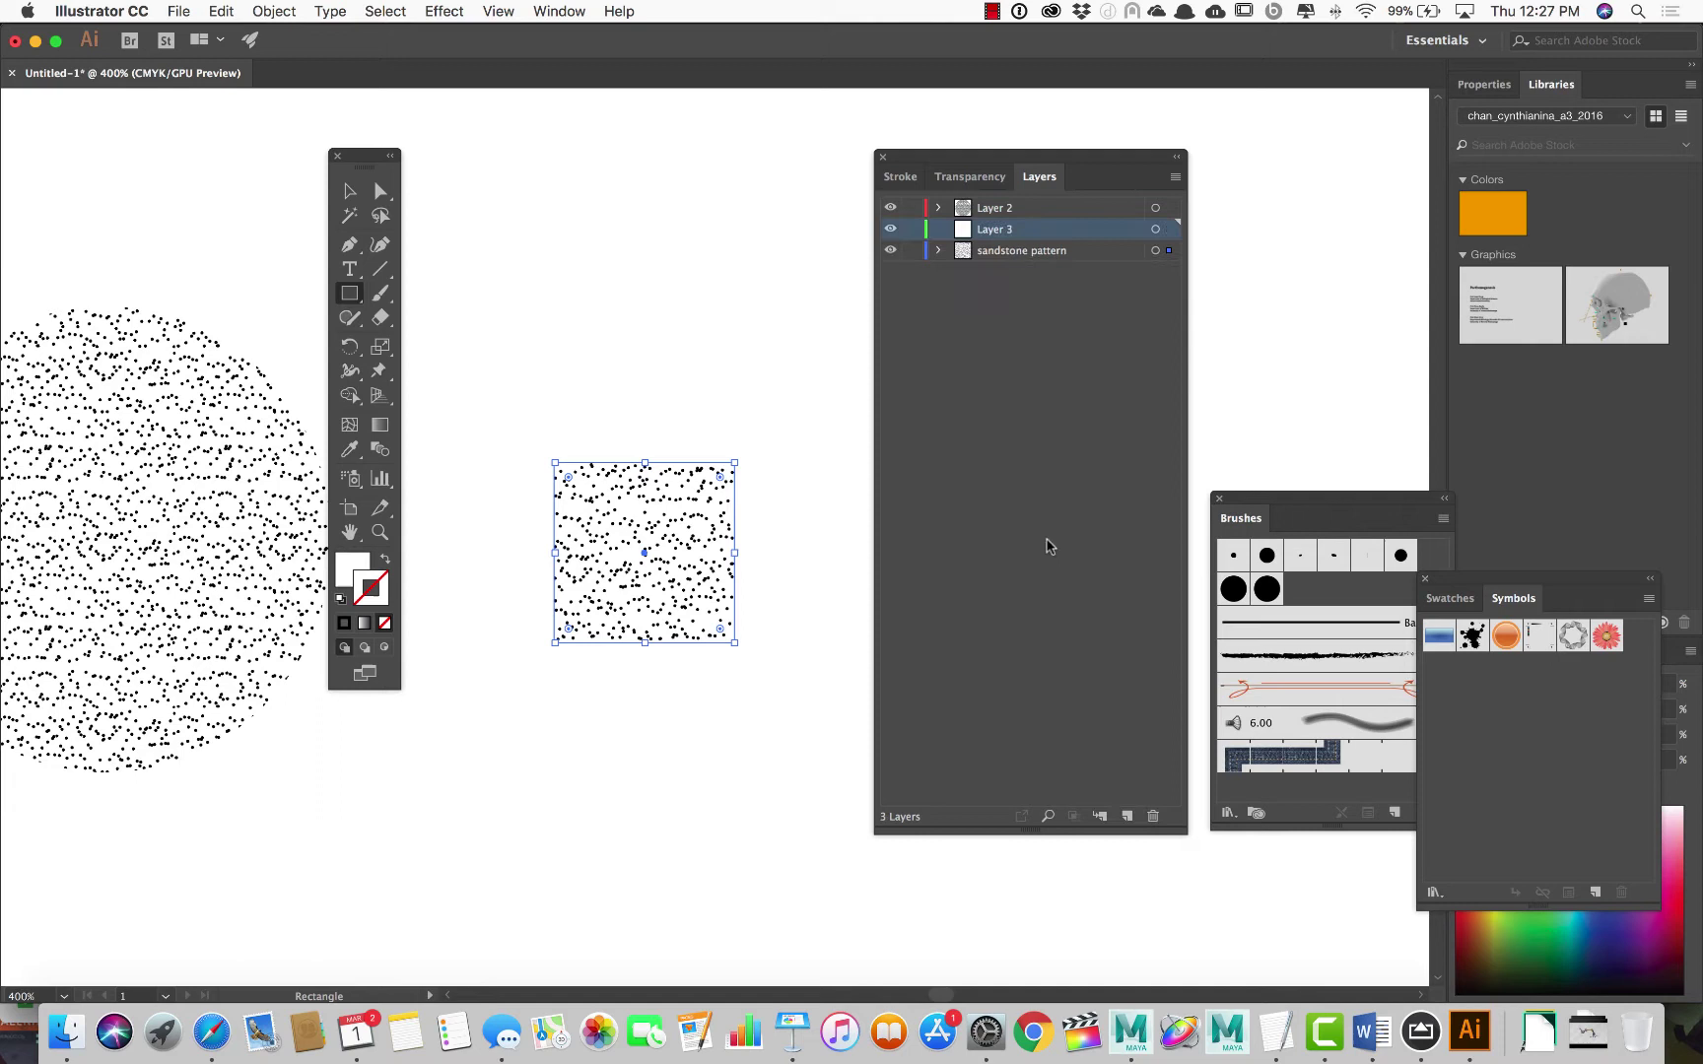
double_click(998, 229)
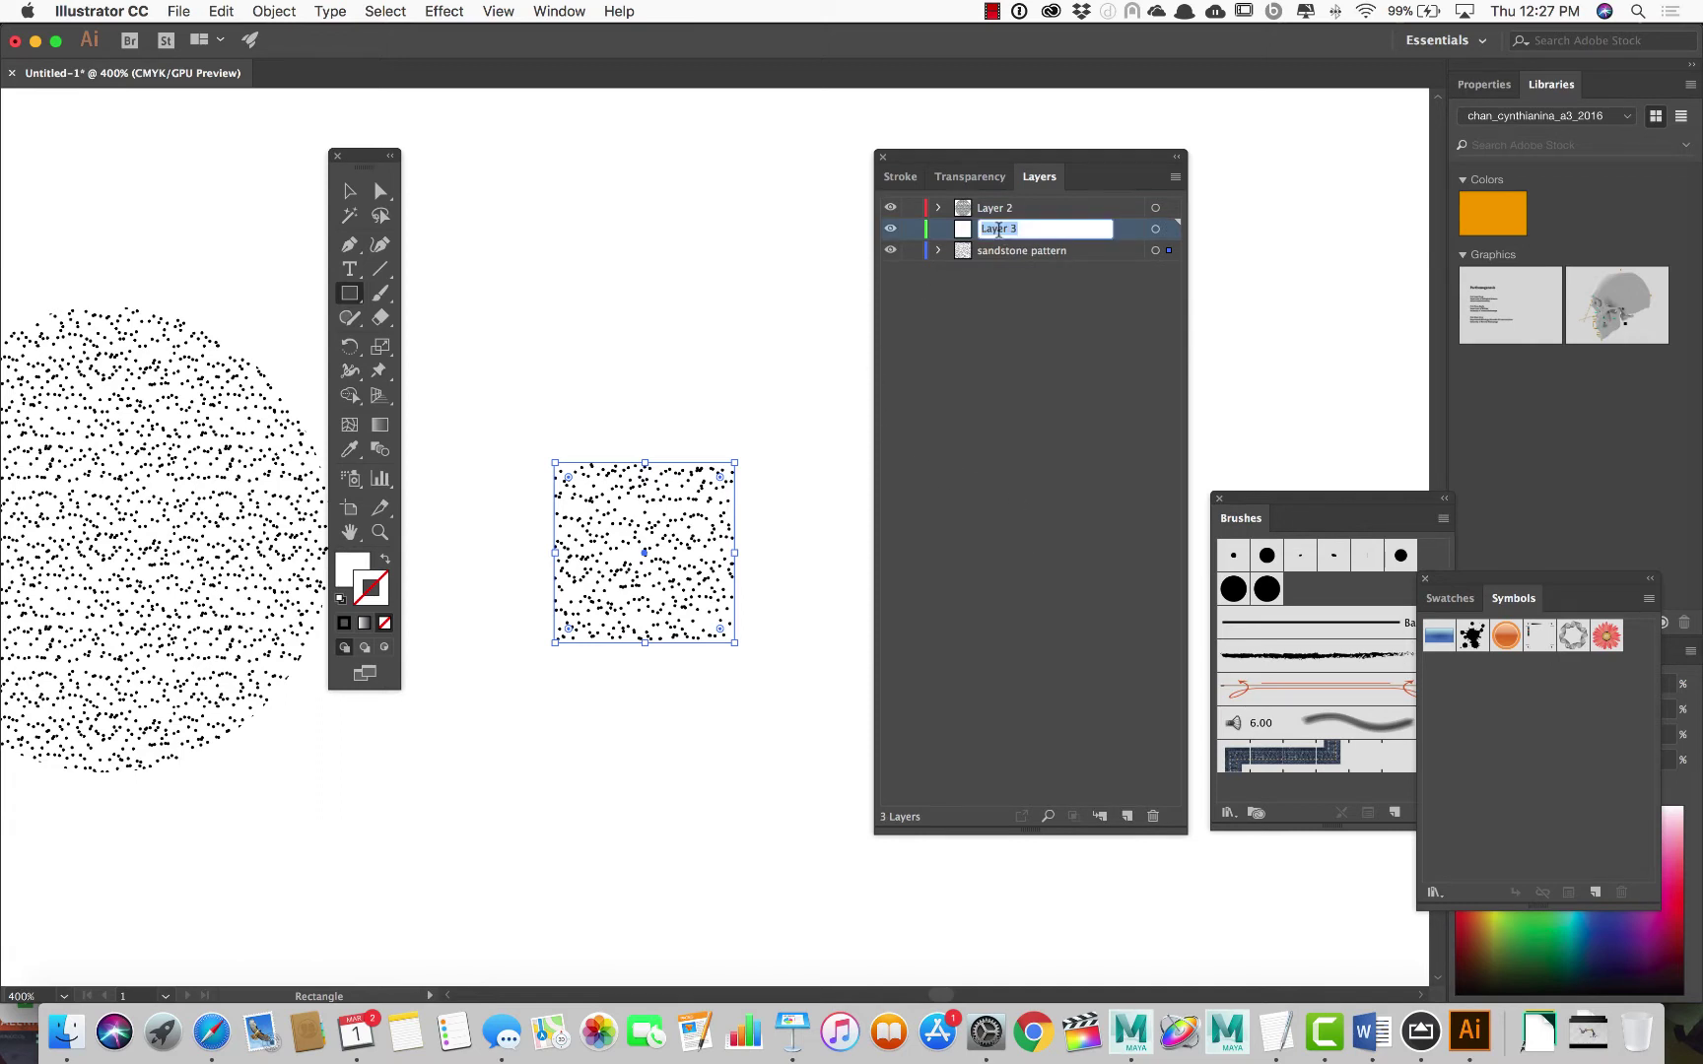
text(SandStone_demo)
key(Return)
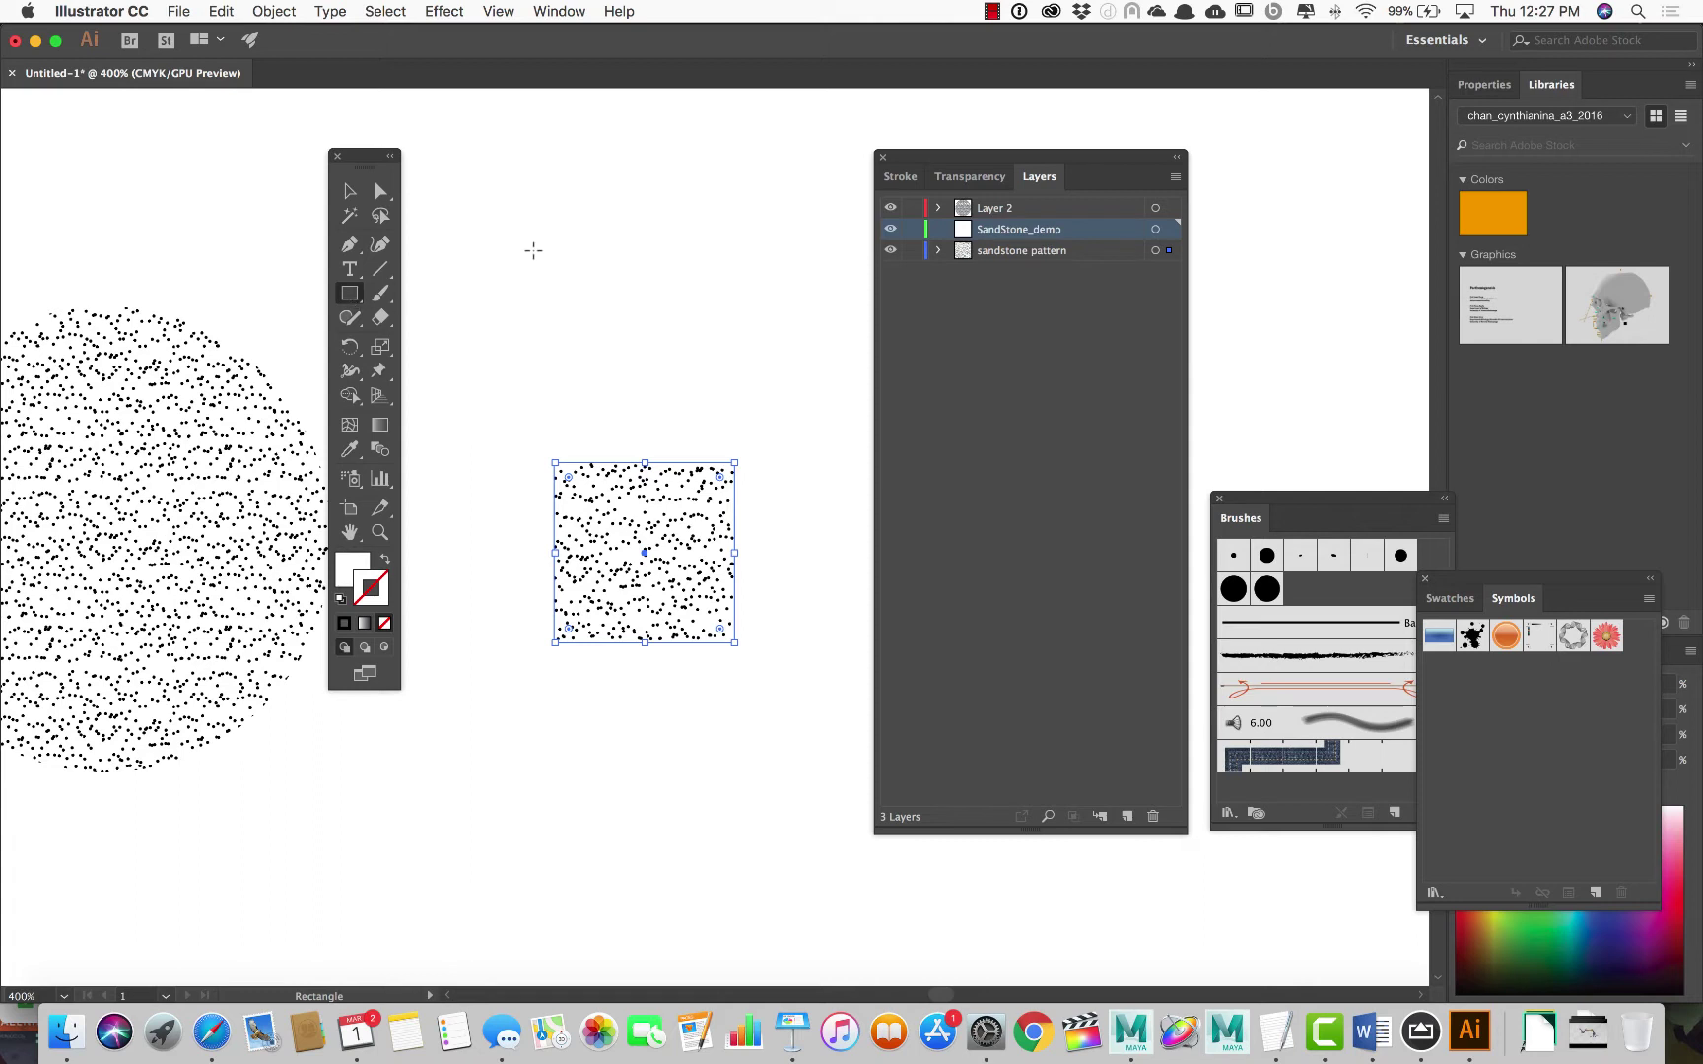
drag(522, 218, 613, 336)
key(Delete)
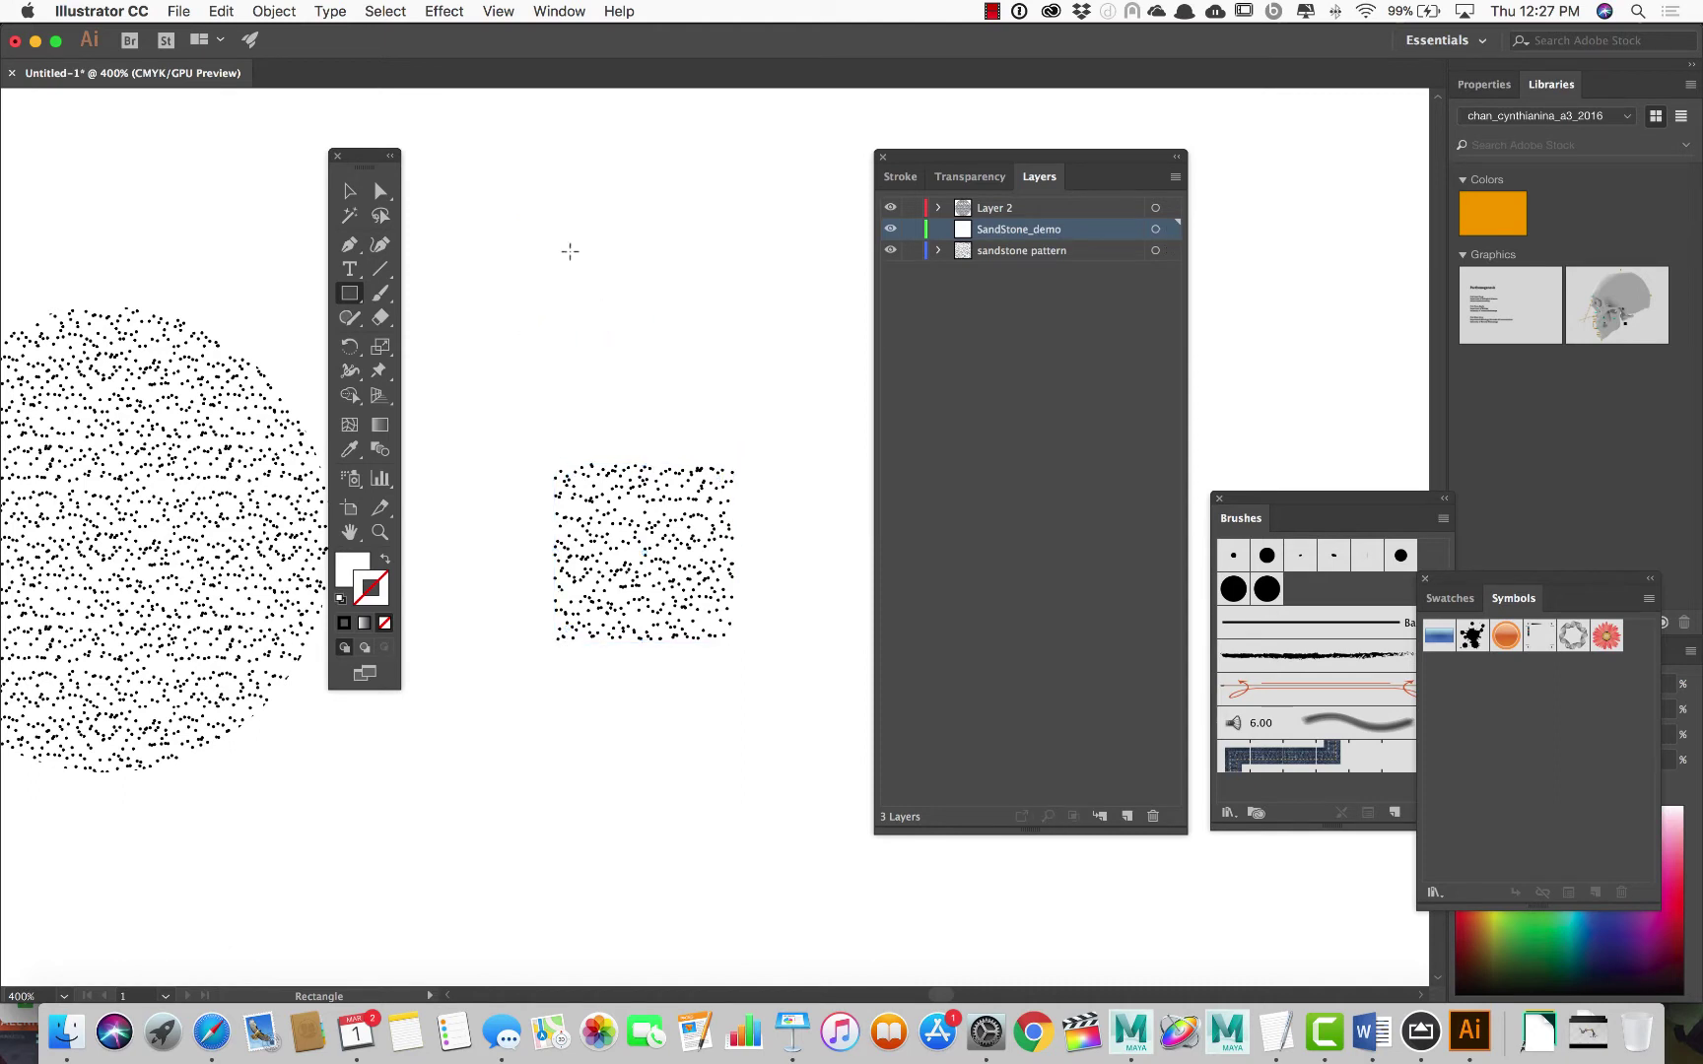
Dismiss the Rectangle size dialog, move the Layers panel aside, and draw a square below the tile
click(603, 318)
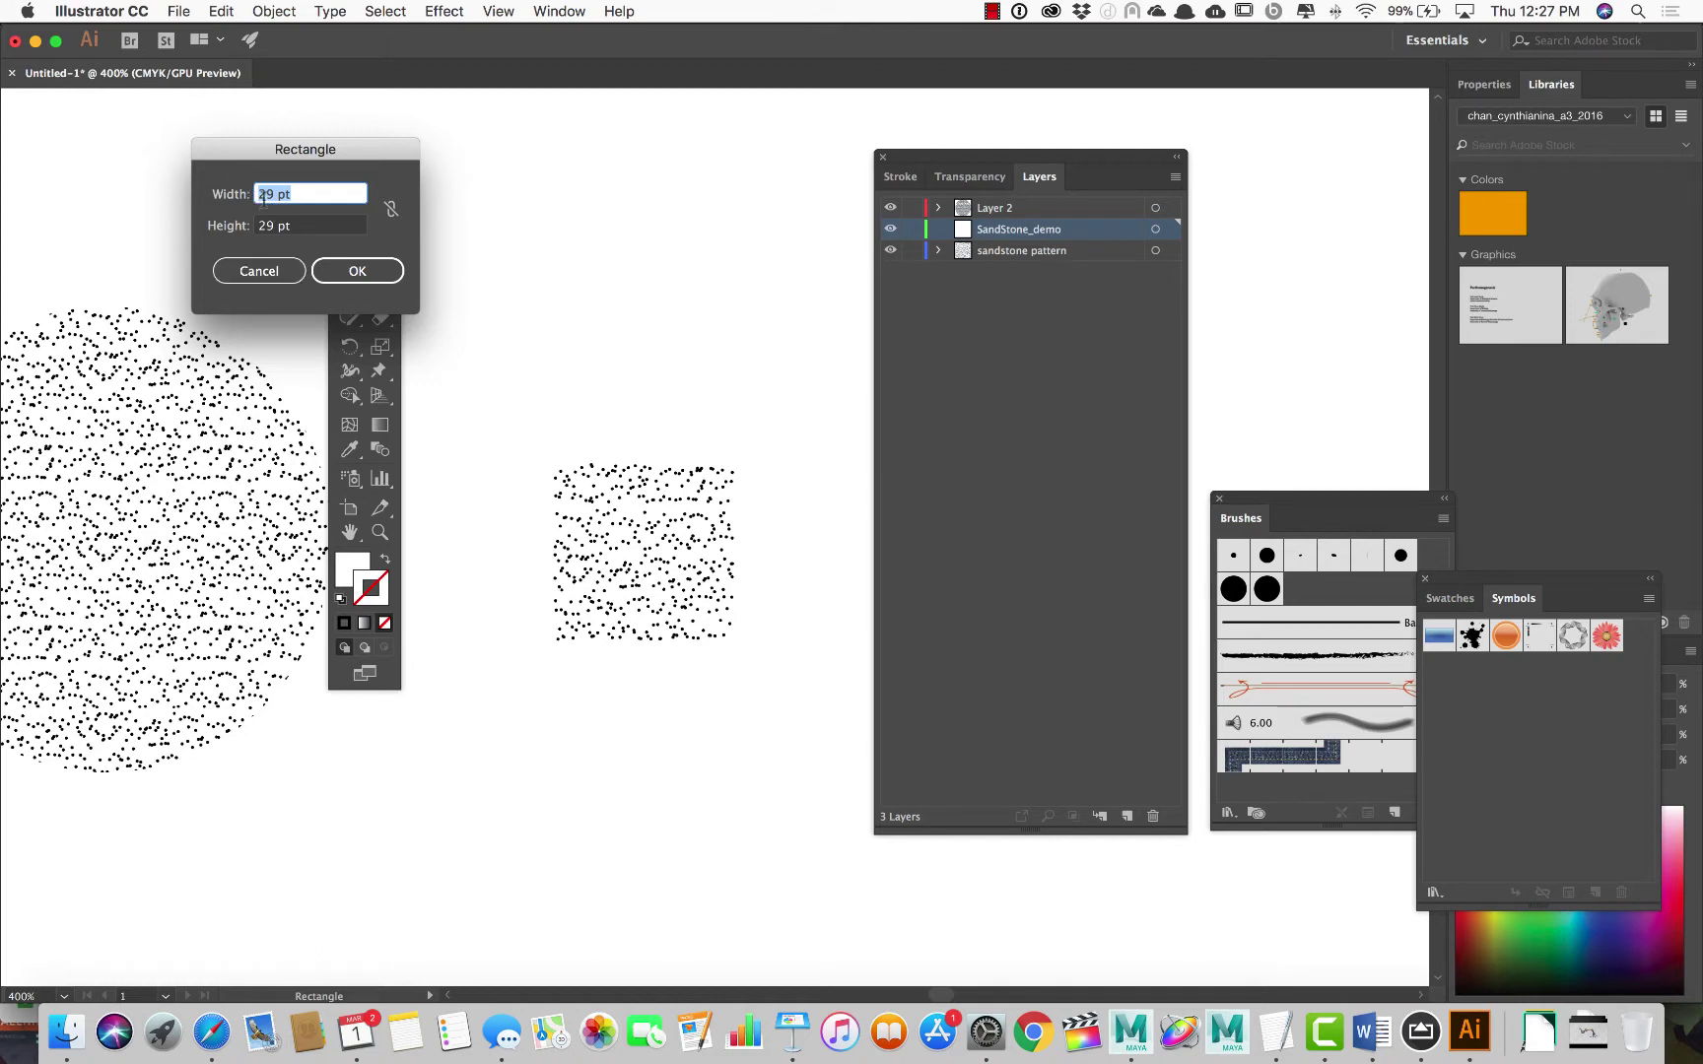
click(270, 275)
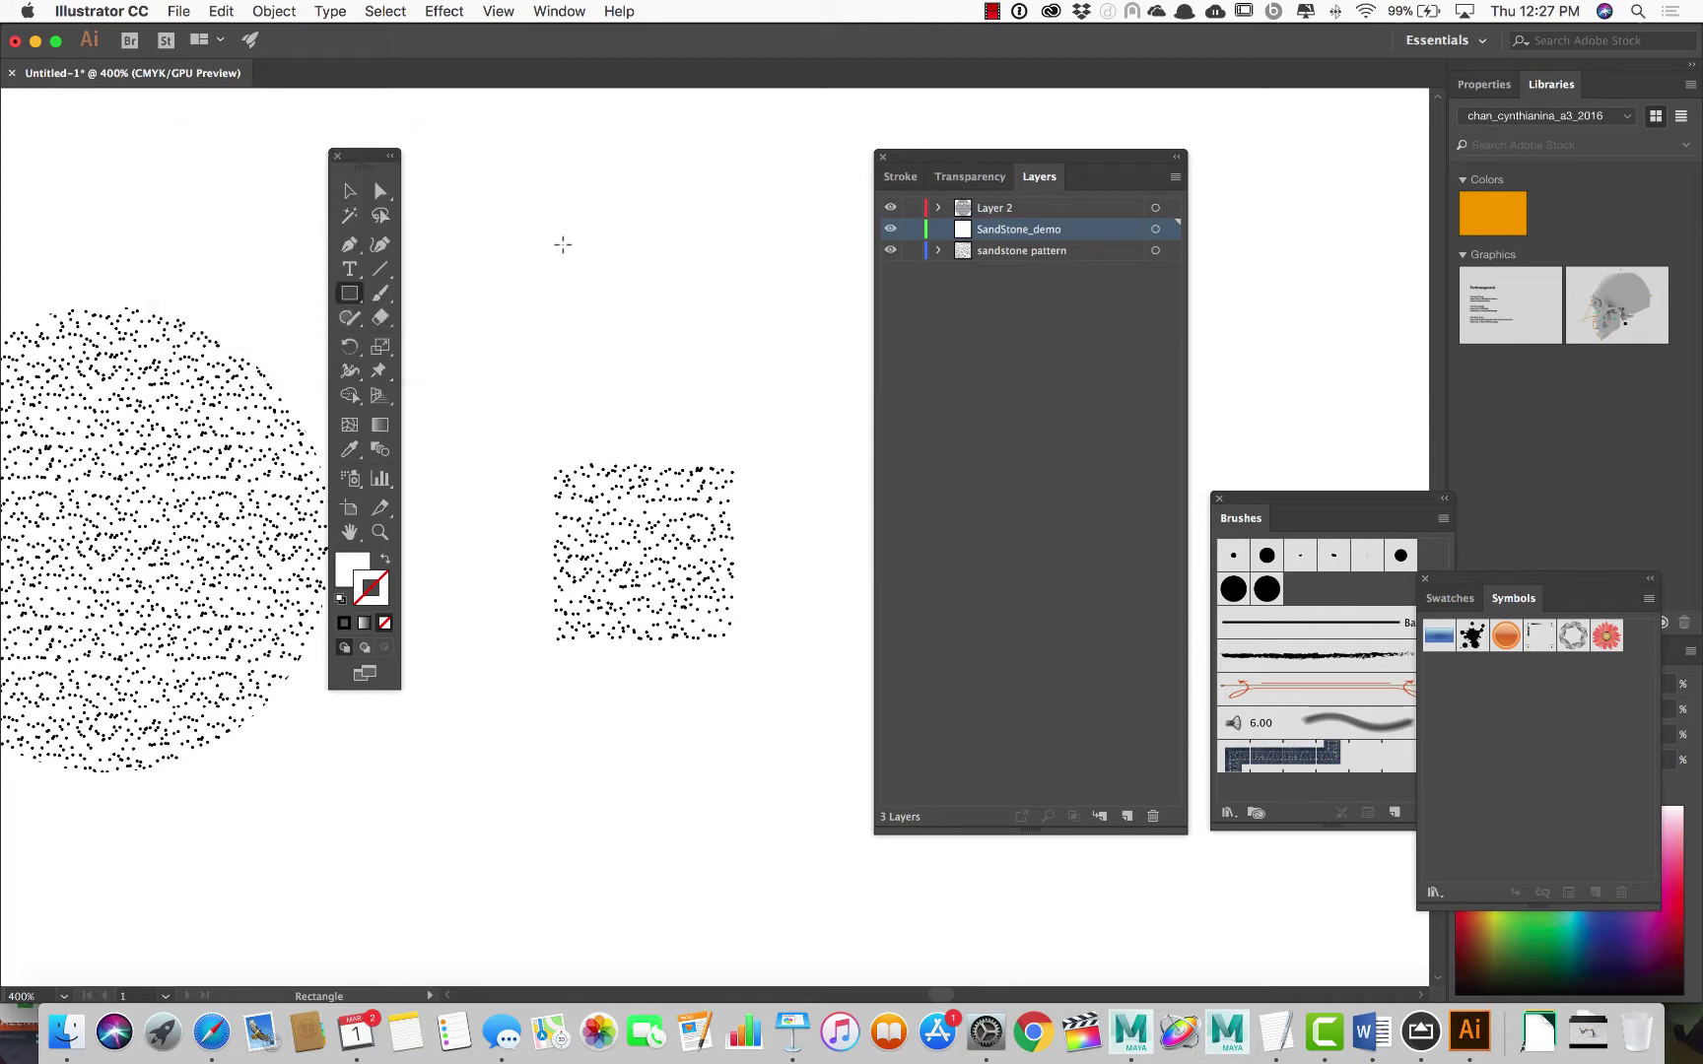
scroll(545, 288, down, 4)
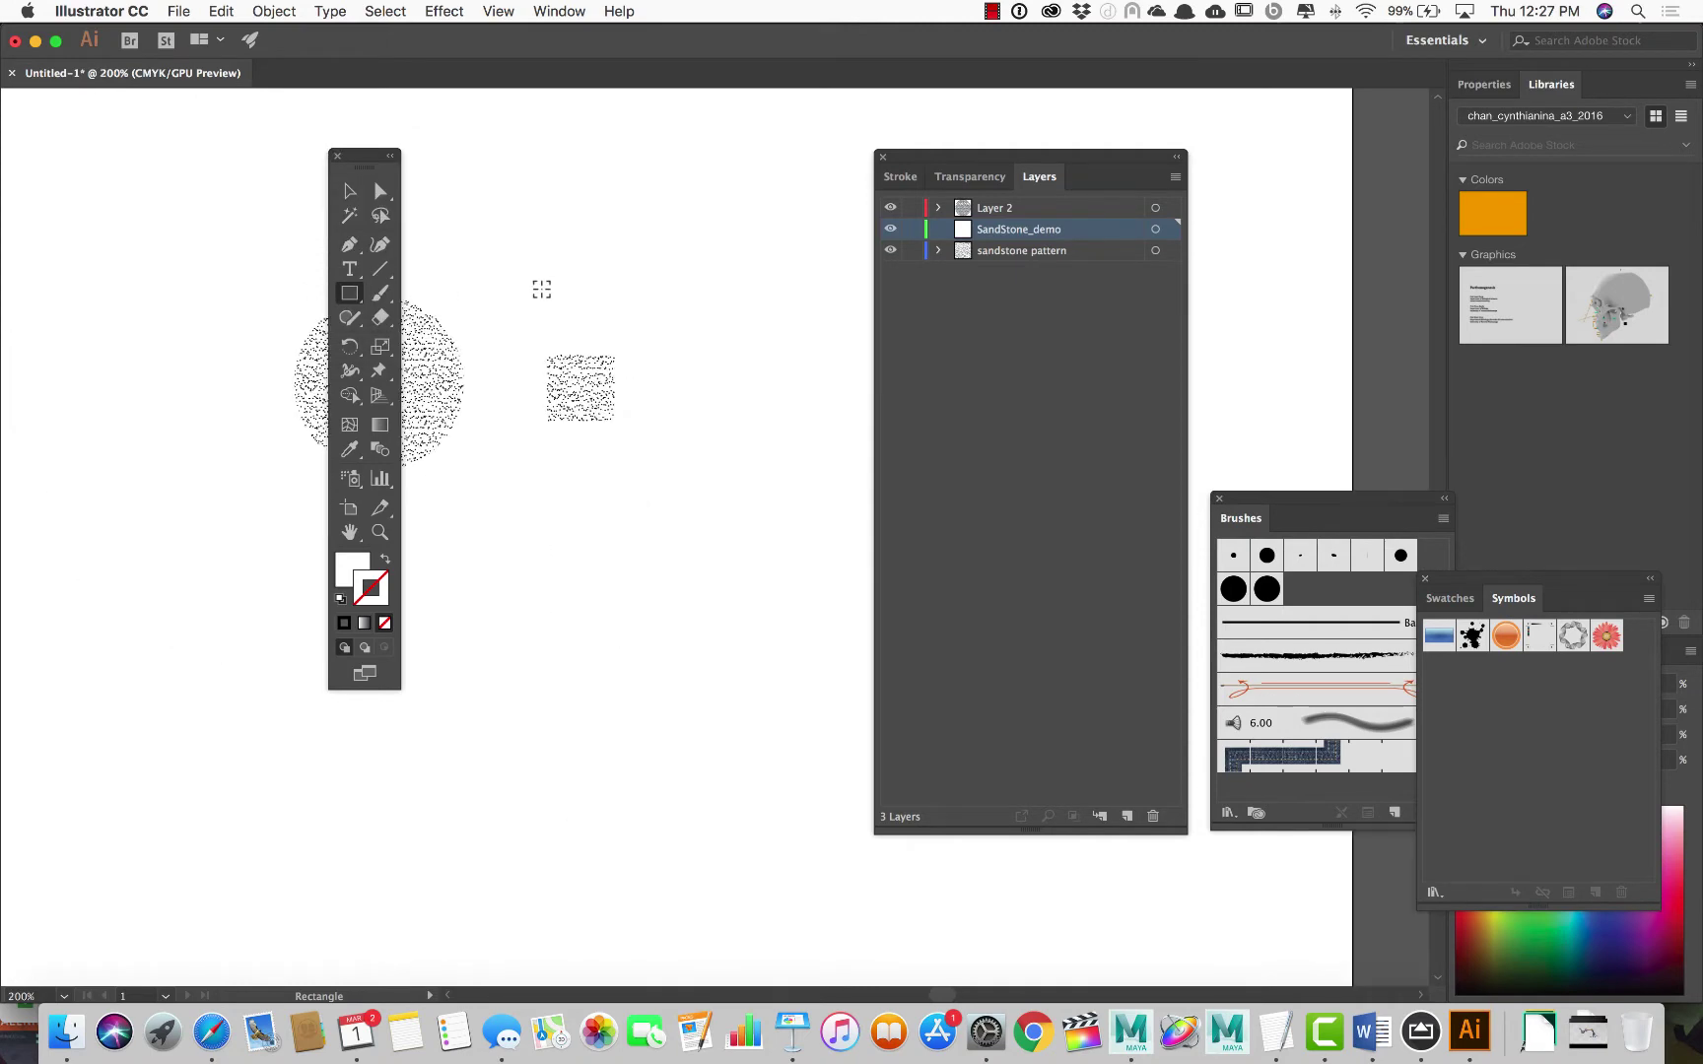
drag(1043, 159, 1232, 186)
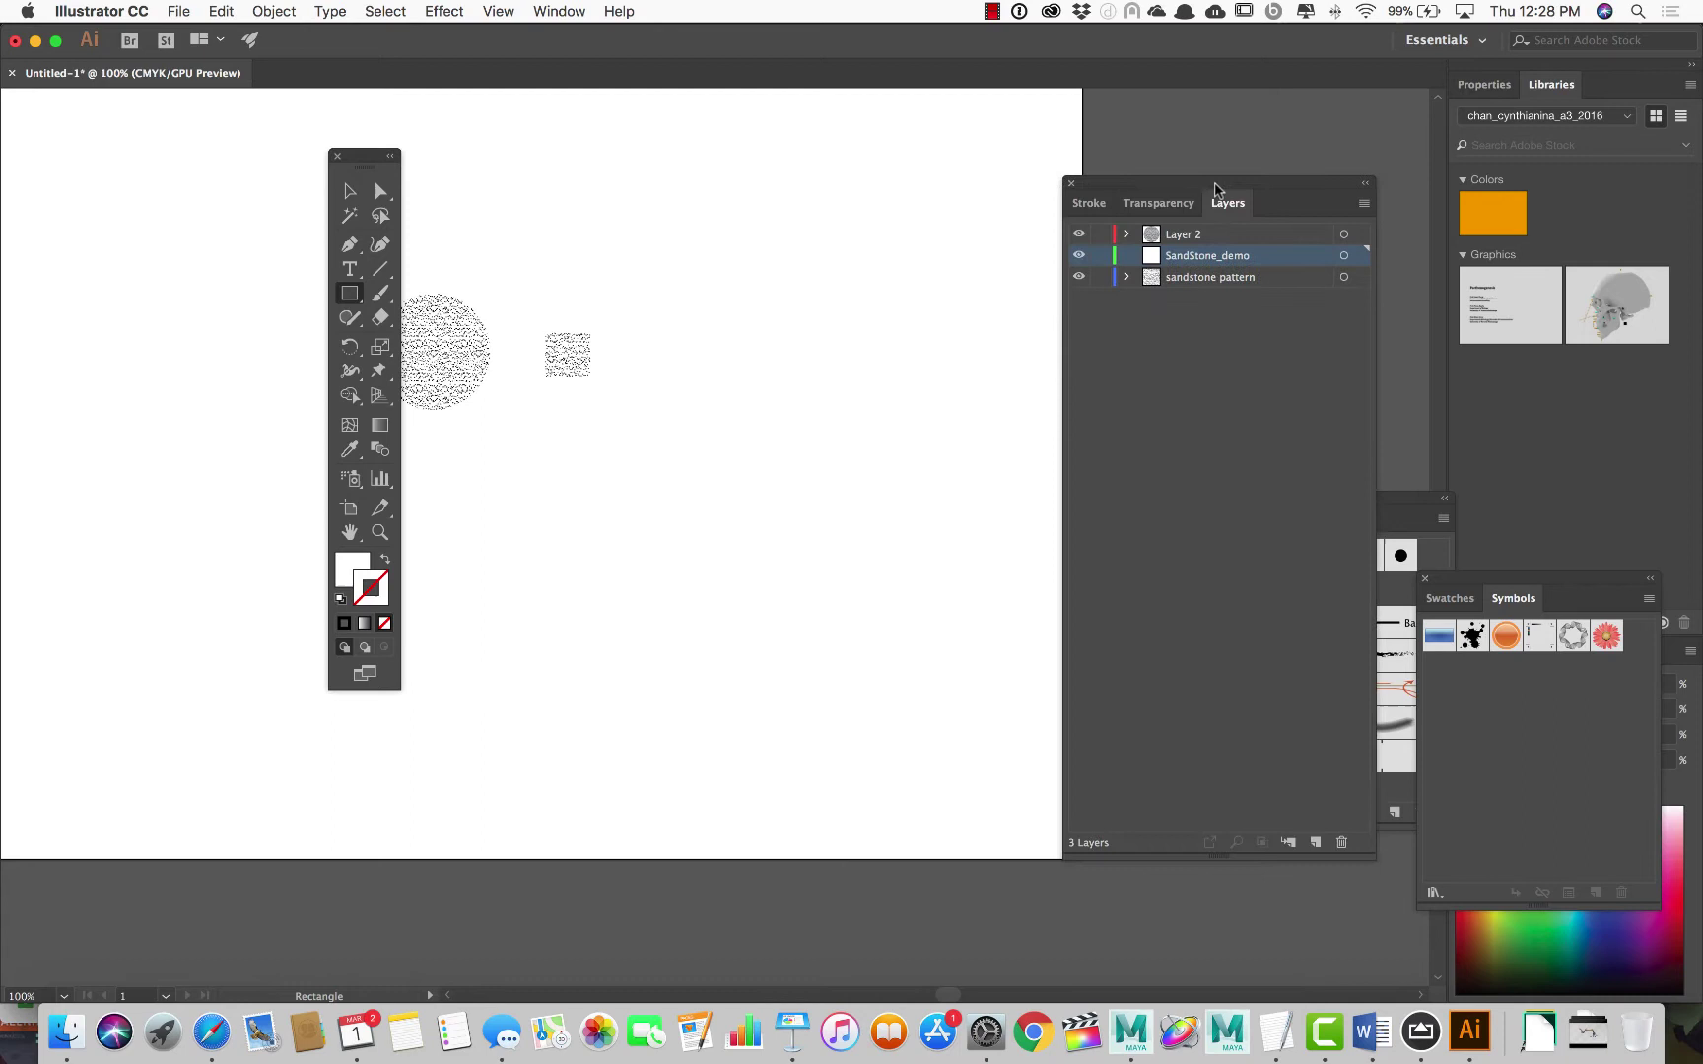
scroll(737, 338, up, 2)
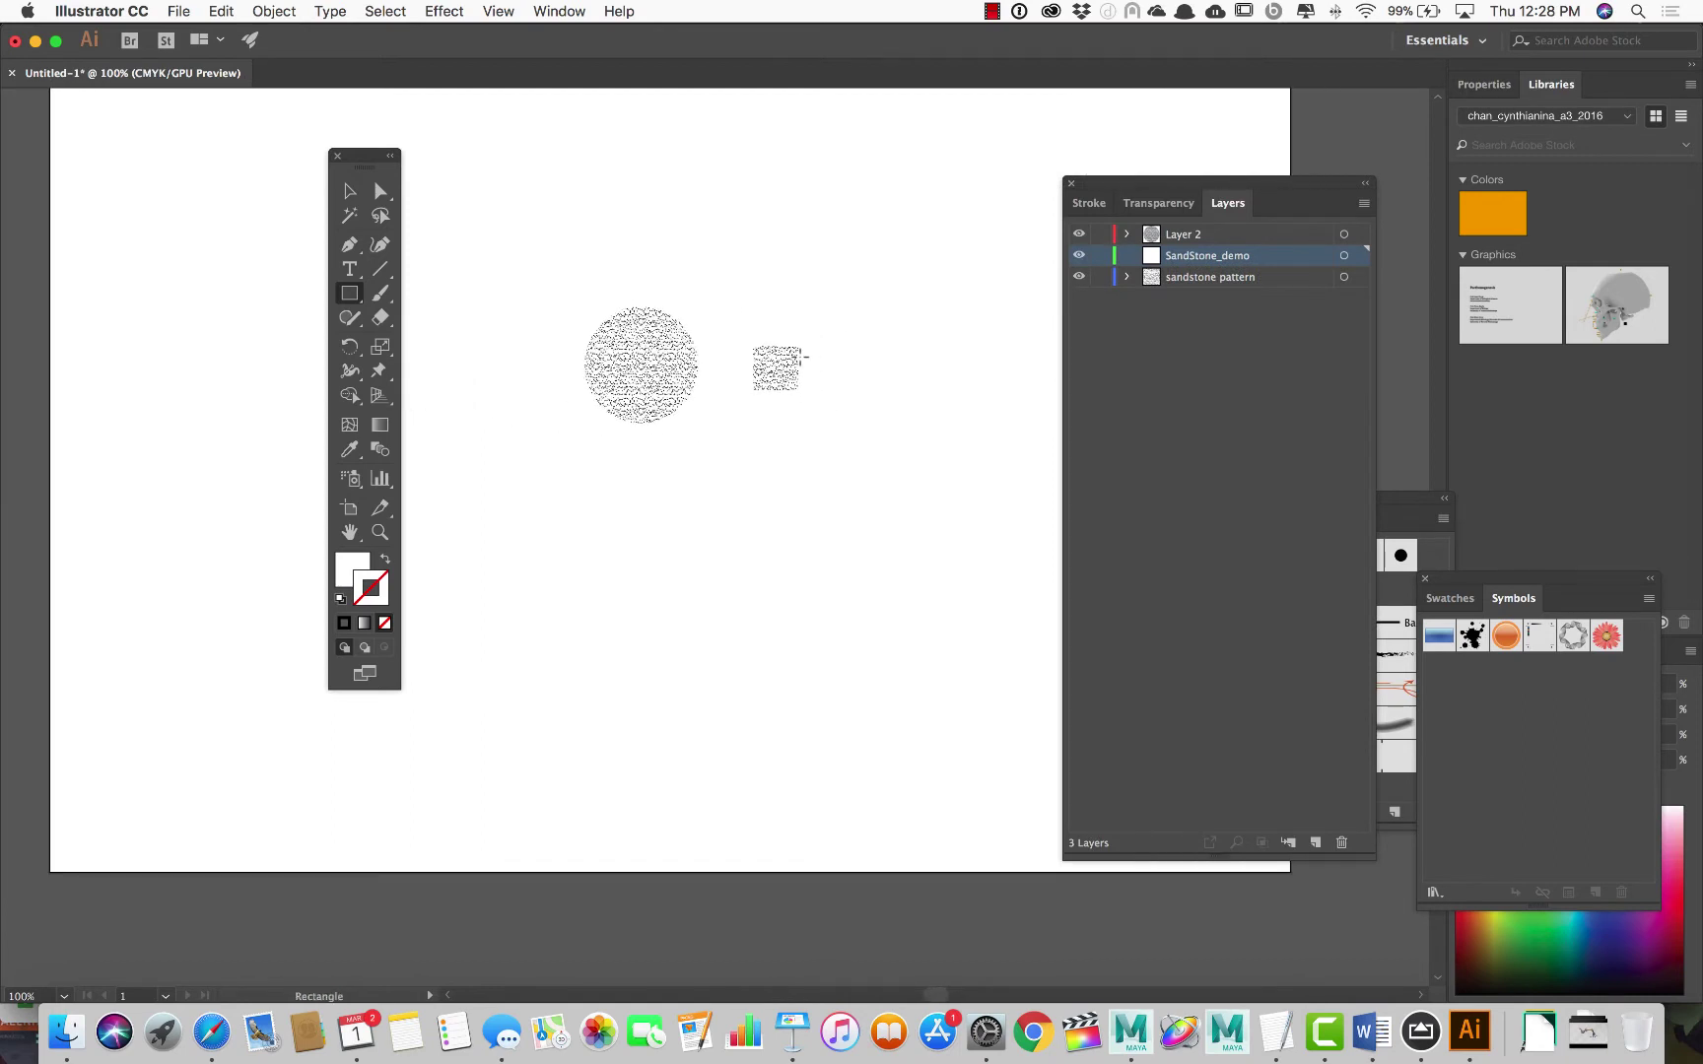
scroll(794, 357, down, 2)
scroll(828, 291, down, 1)
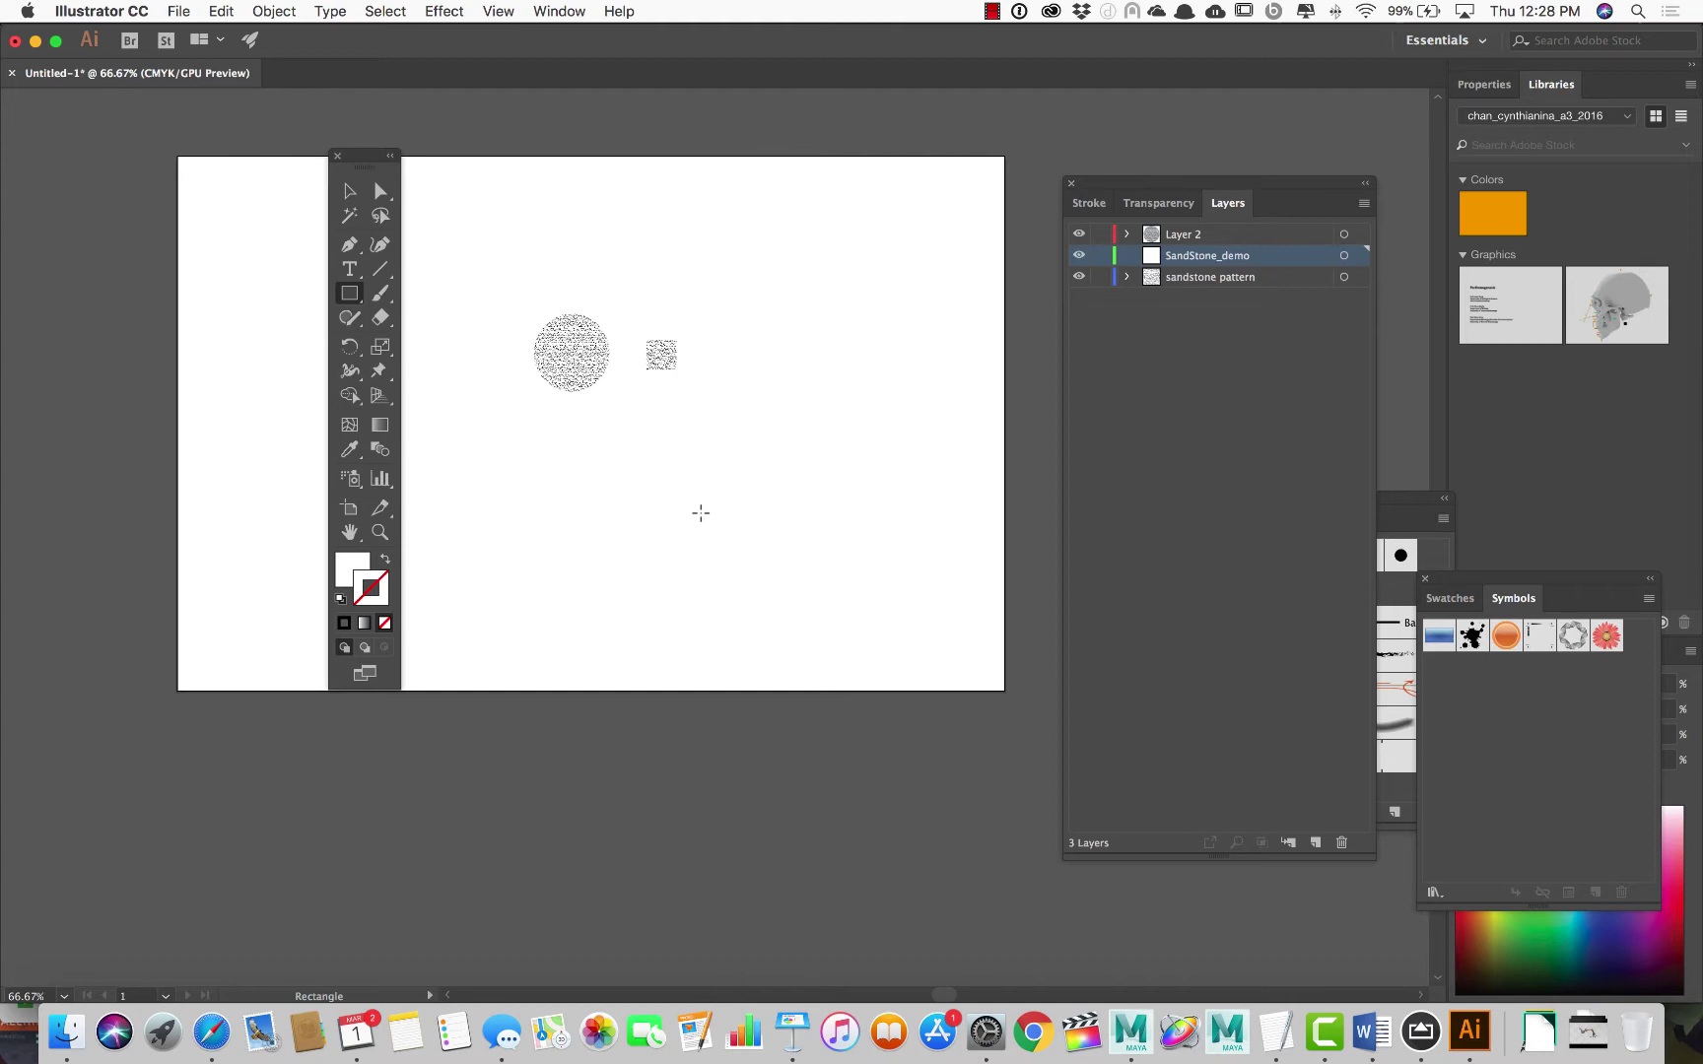
scroll(682, 486, up, 2)
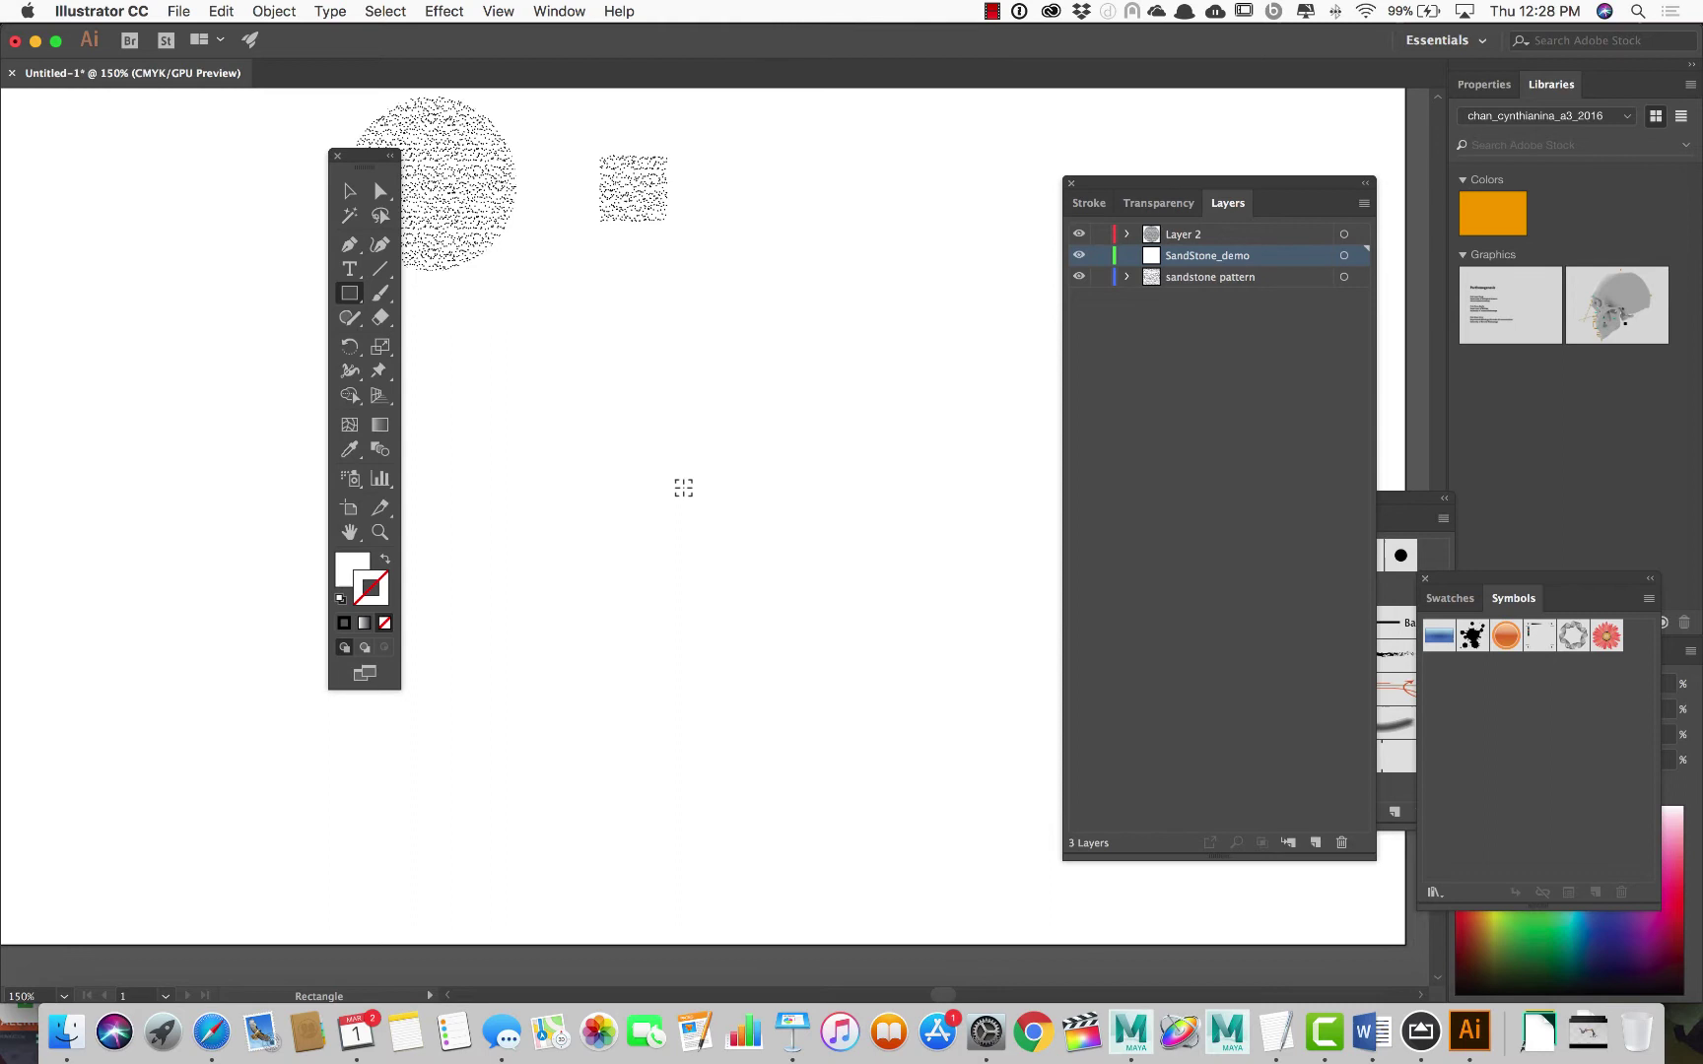
drag(586, 308, 680, 403)
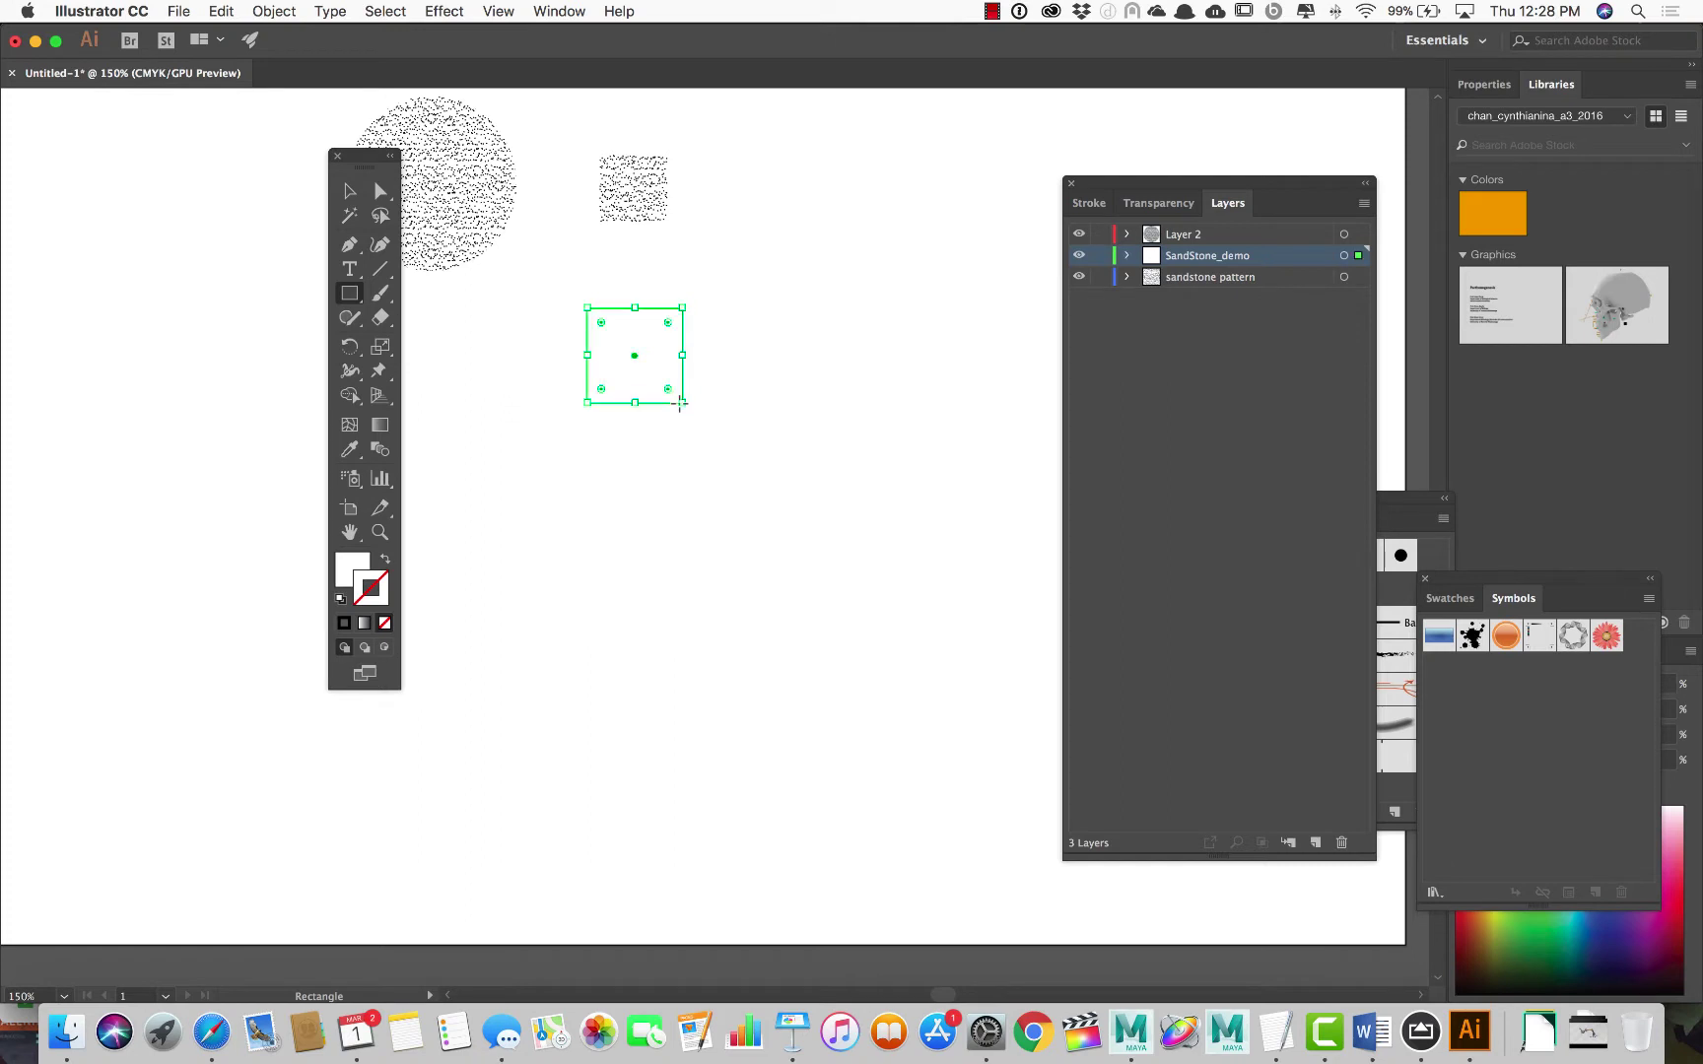
Expand SandStone_demo and set its layer colour to Brick Red in Layer Options
click(1127, 255)
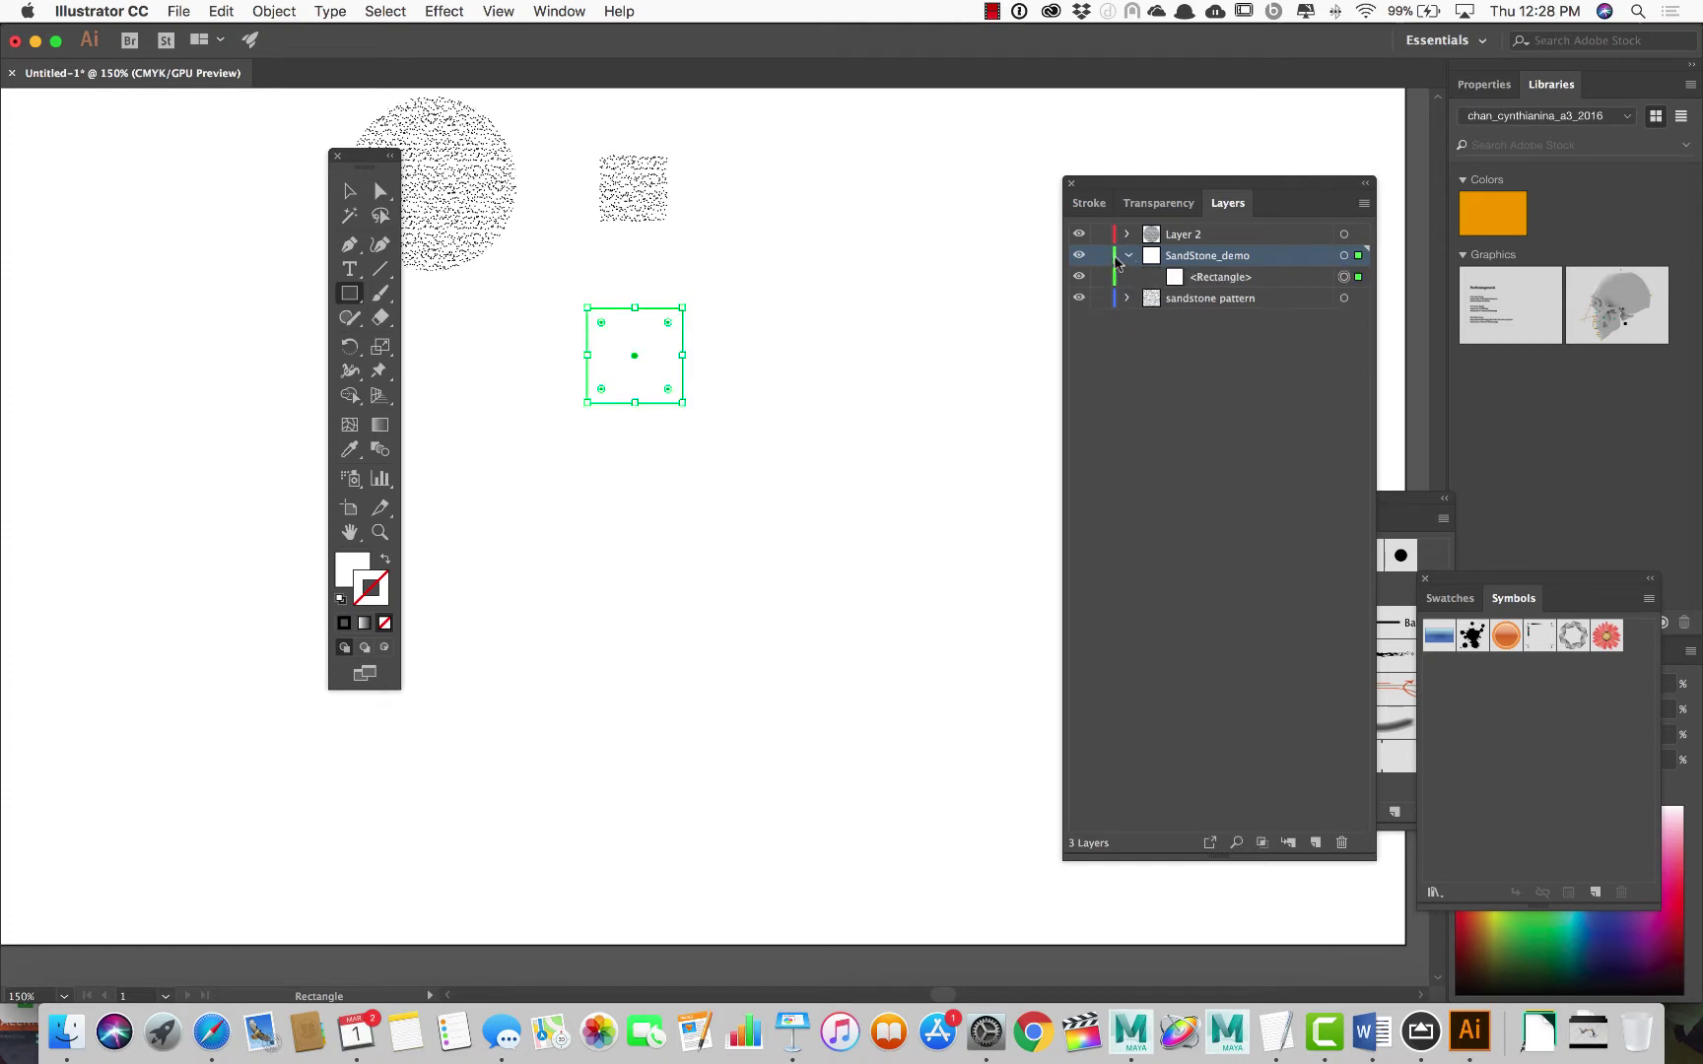
double_click(1176, 257)
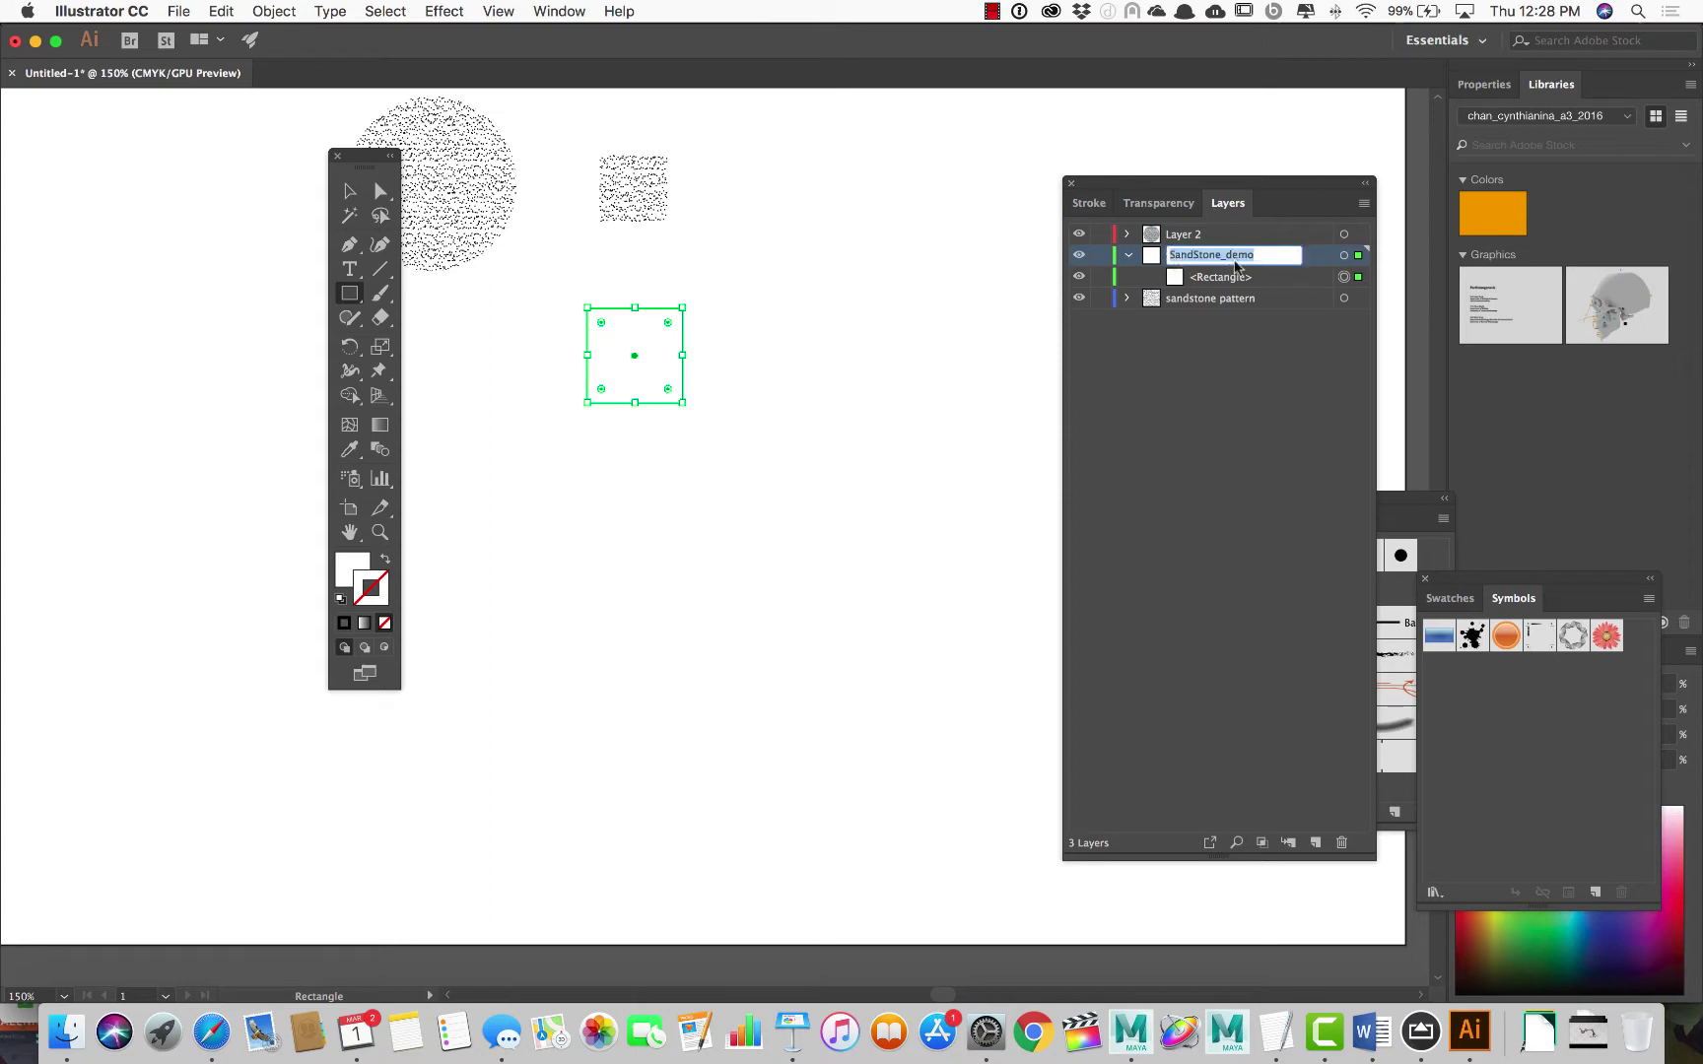
key(Return)
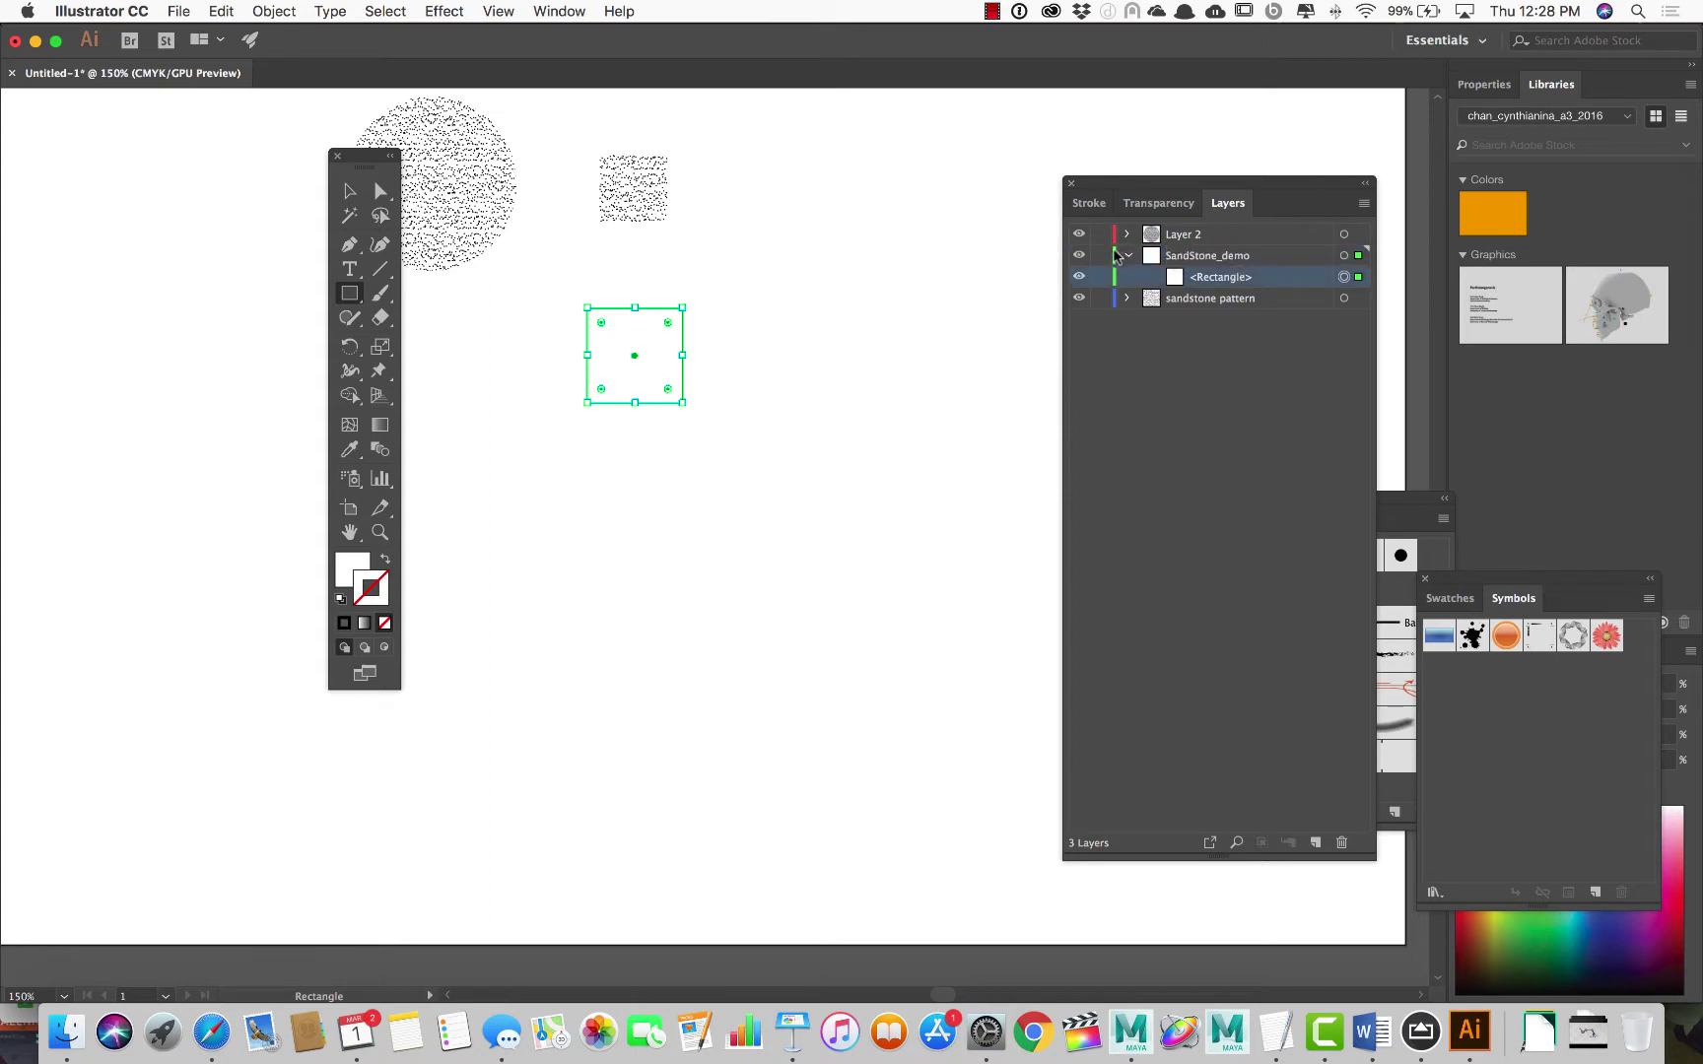
double_click(1292, 259)
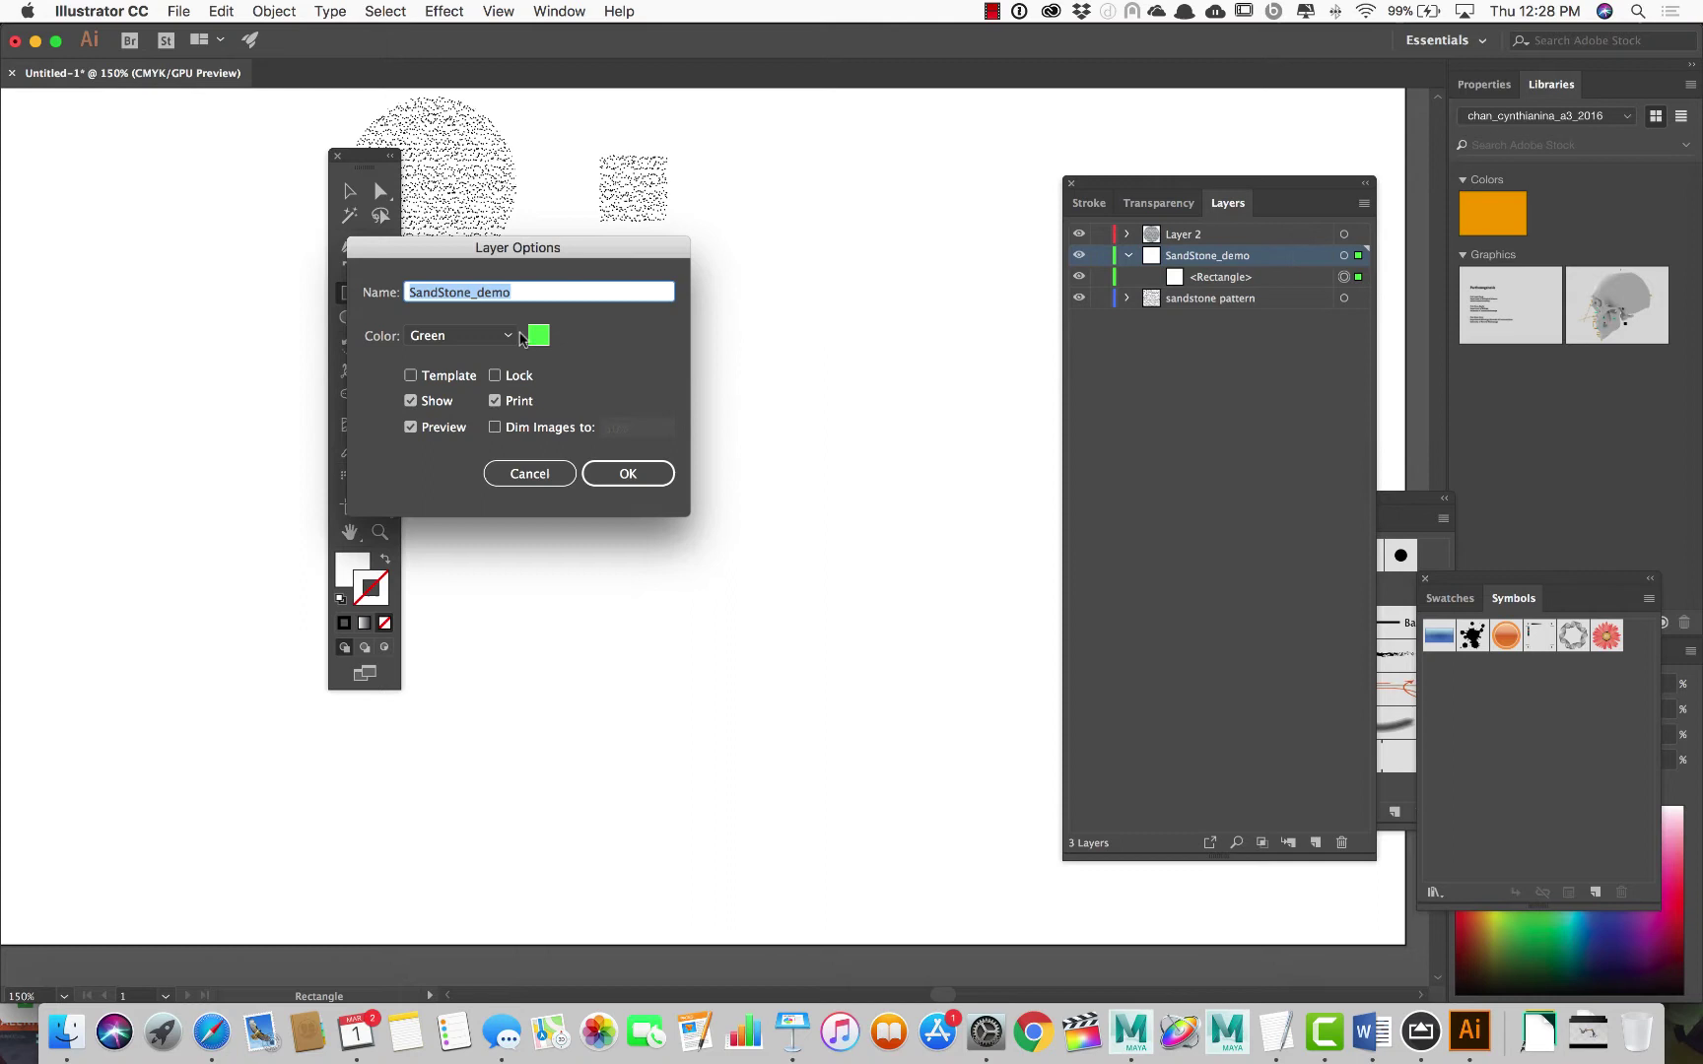
click(477, 336)
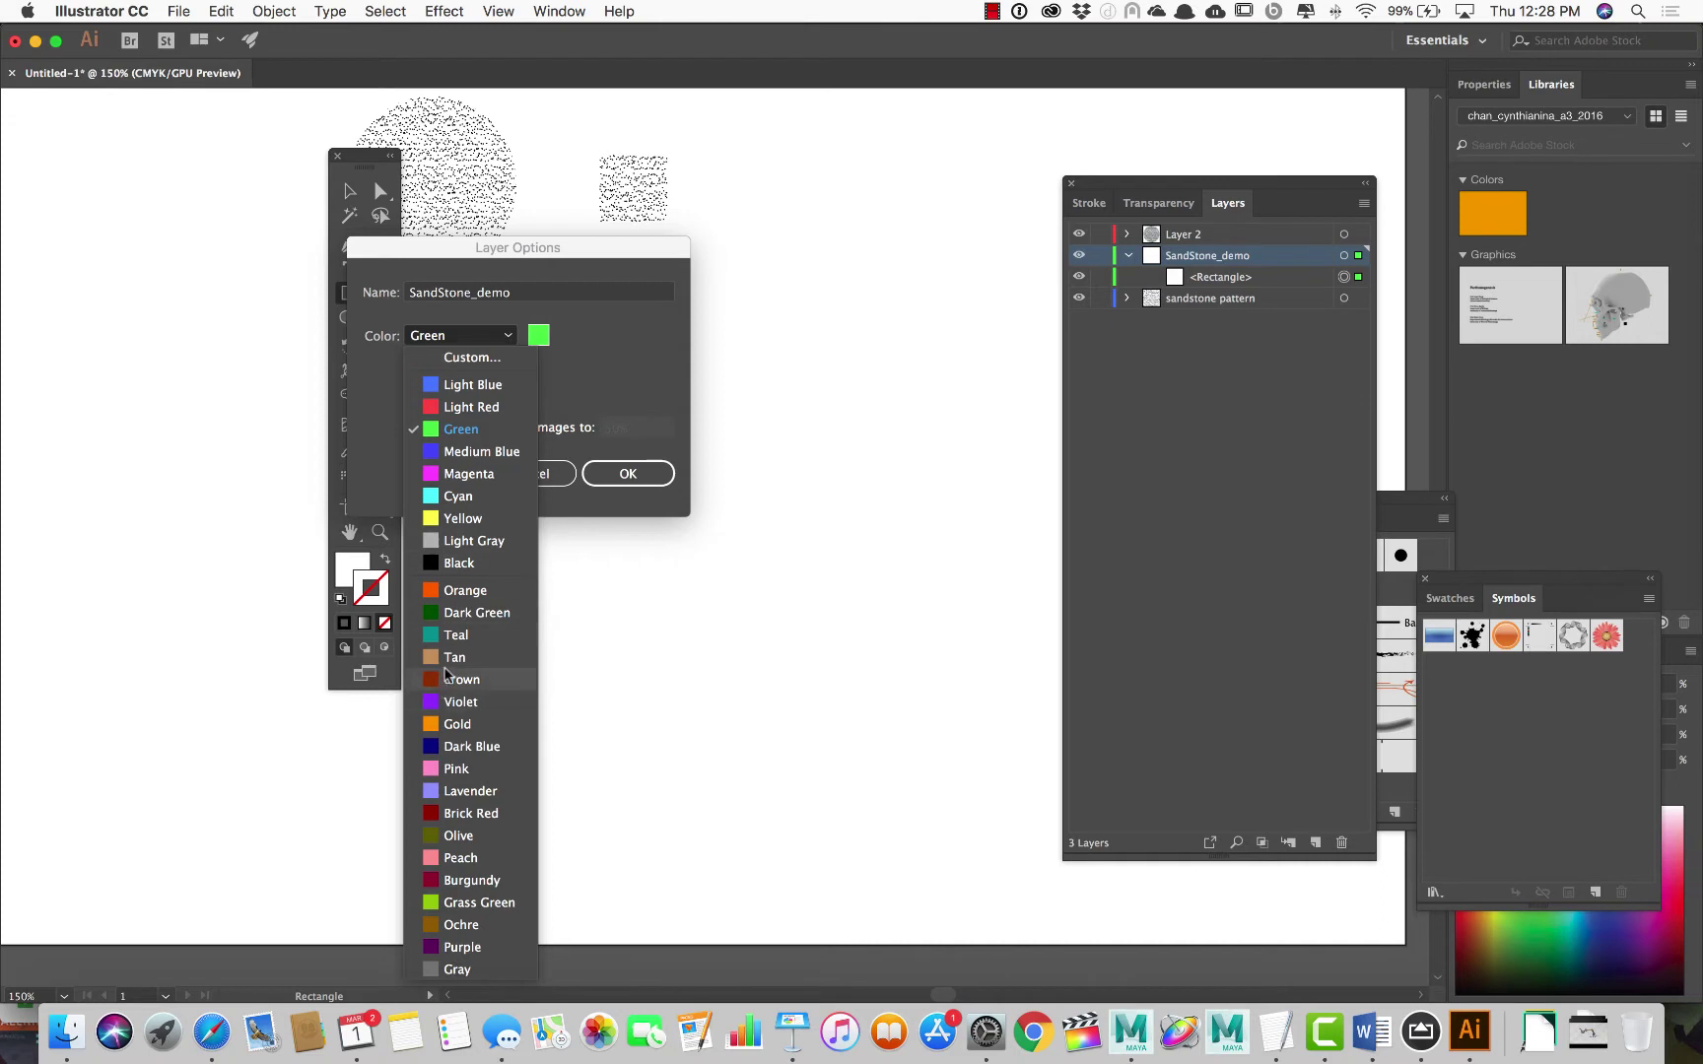
click(472, 811)
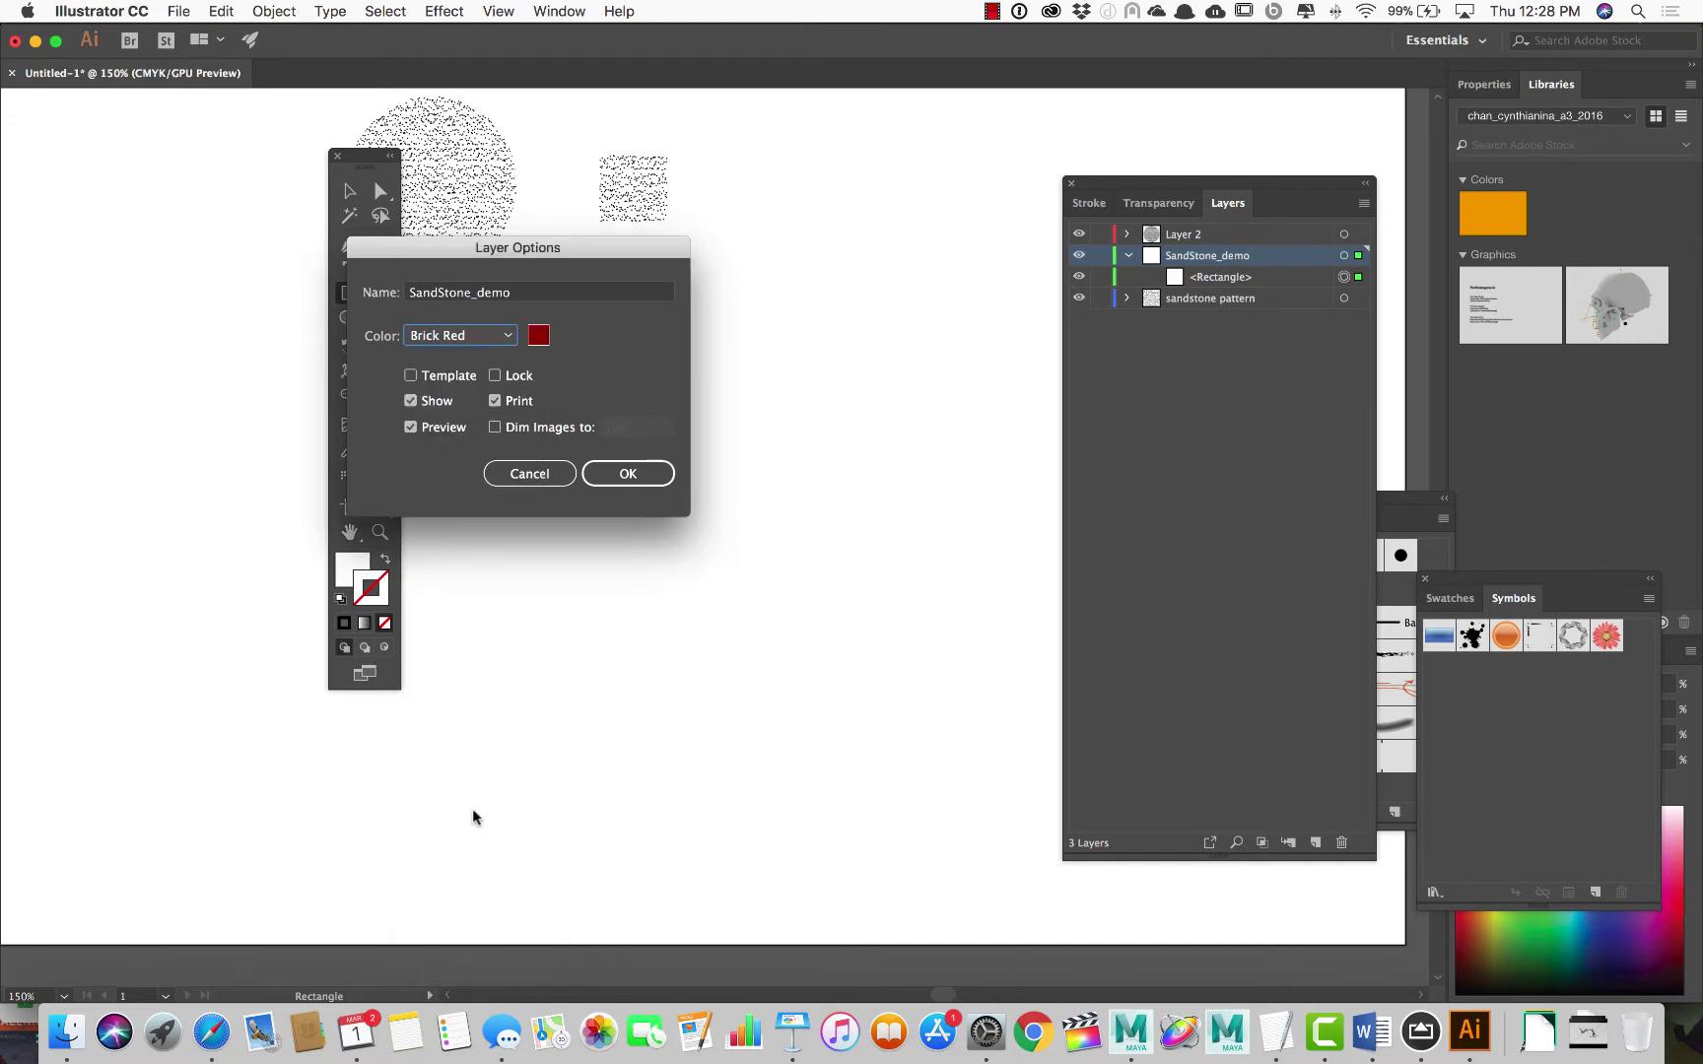
click(623, 474)
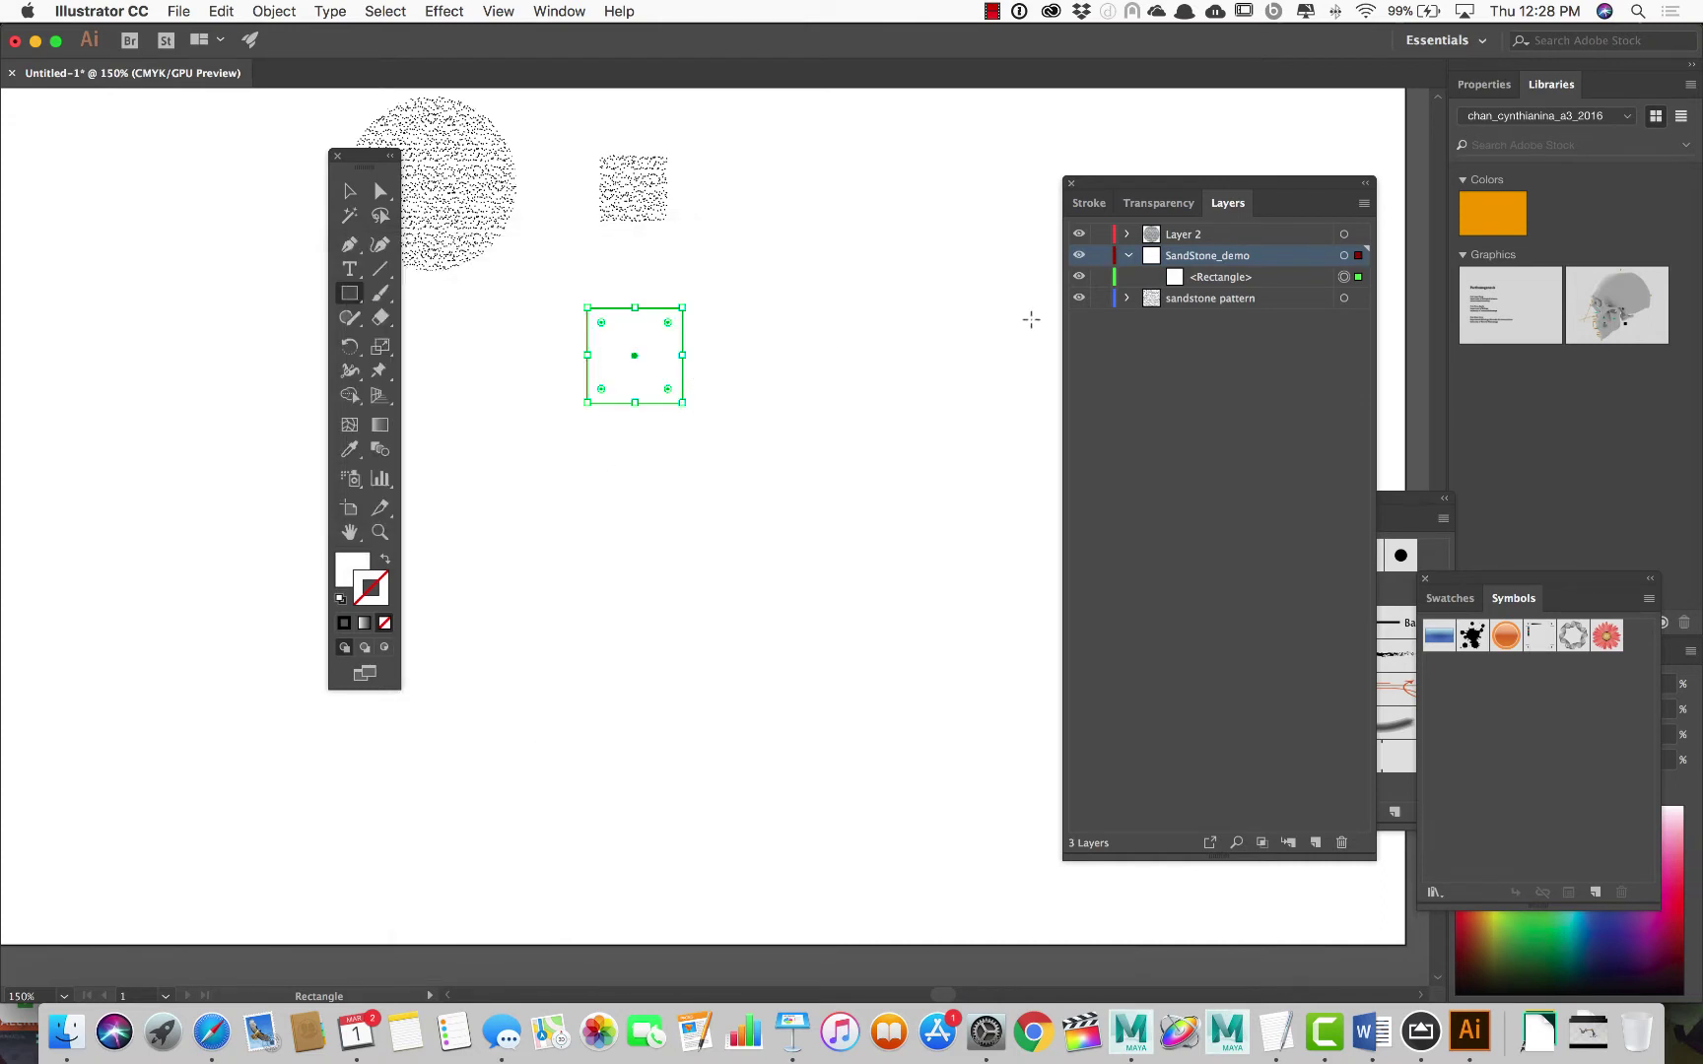
Open the rectangle sublayer's options without renaming it, then collapse and re-expand SandStone_demo
double_click(1225, 284)
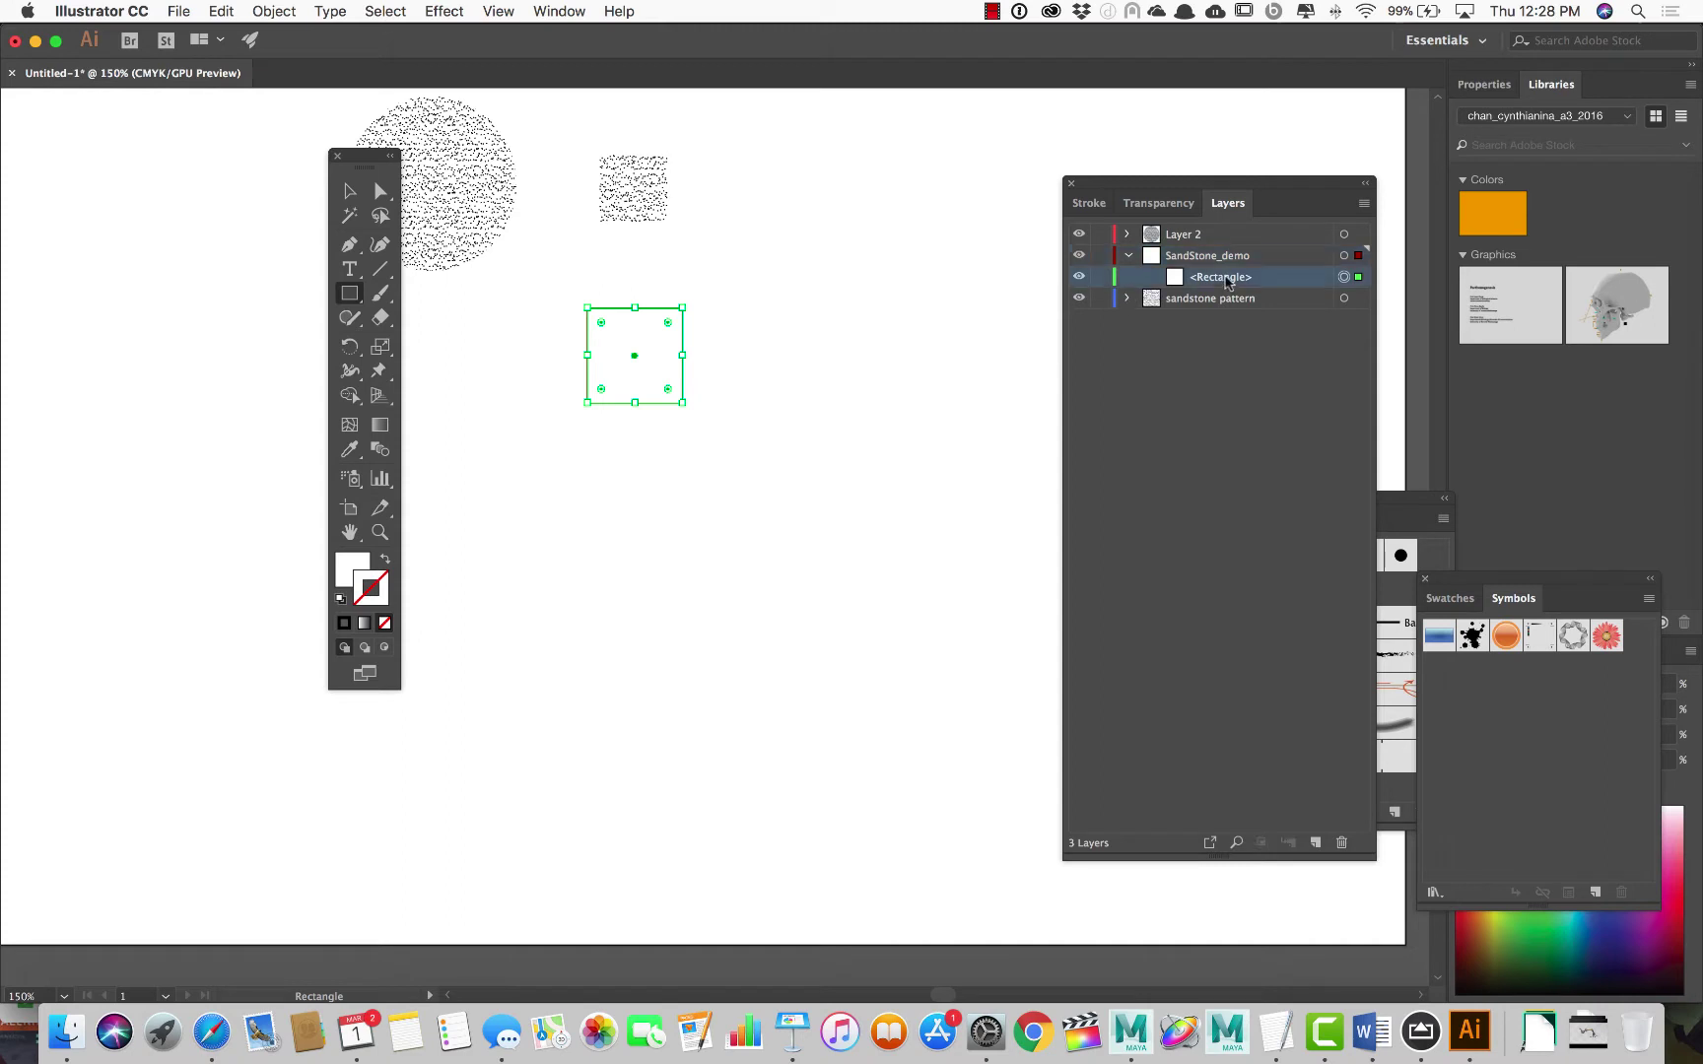
key(Escape)
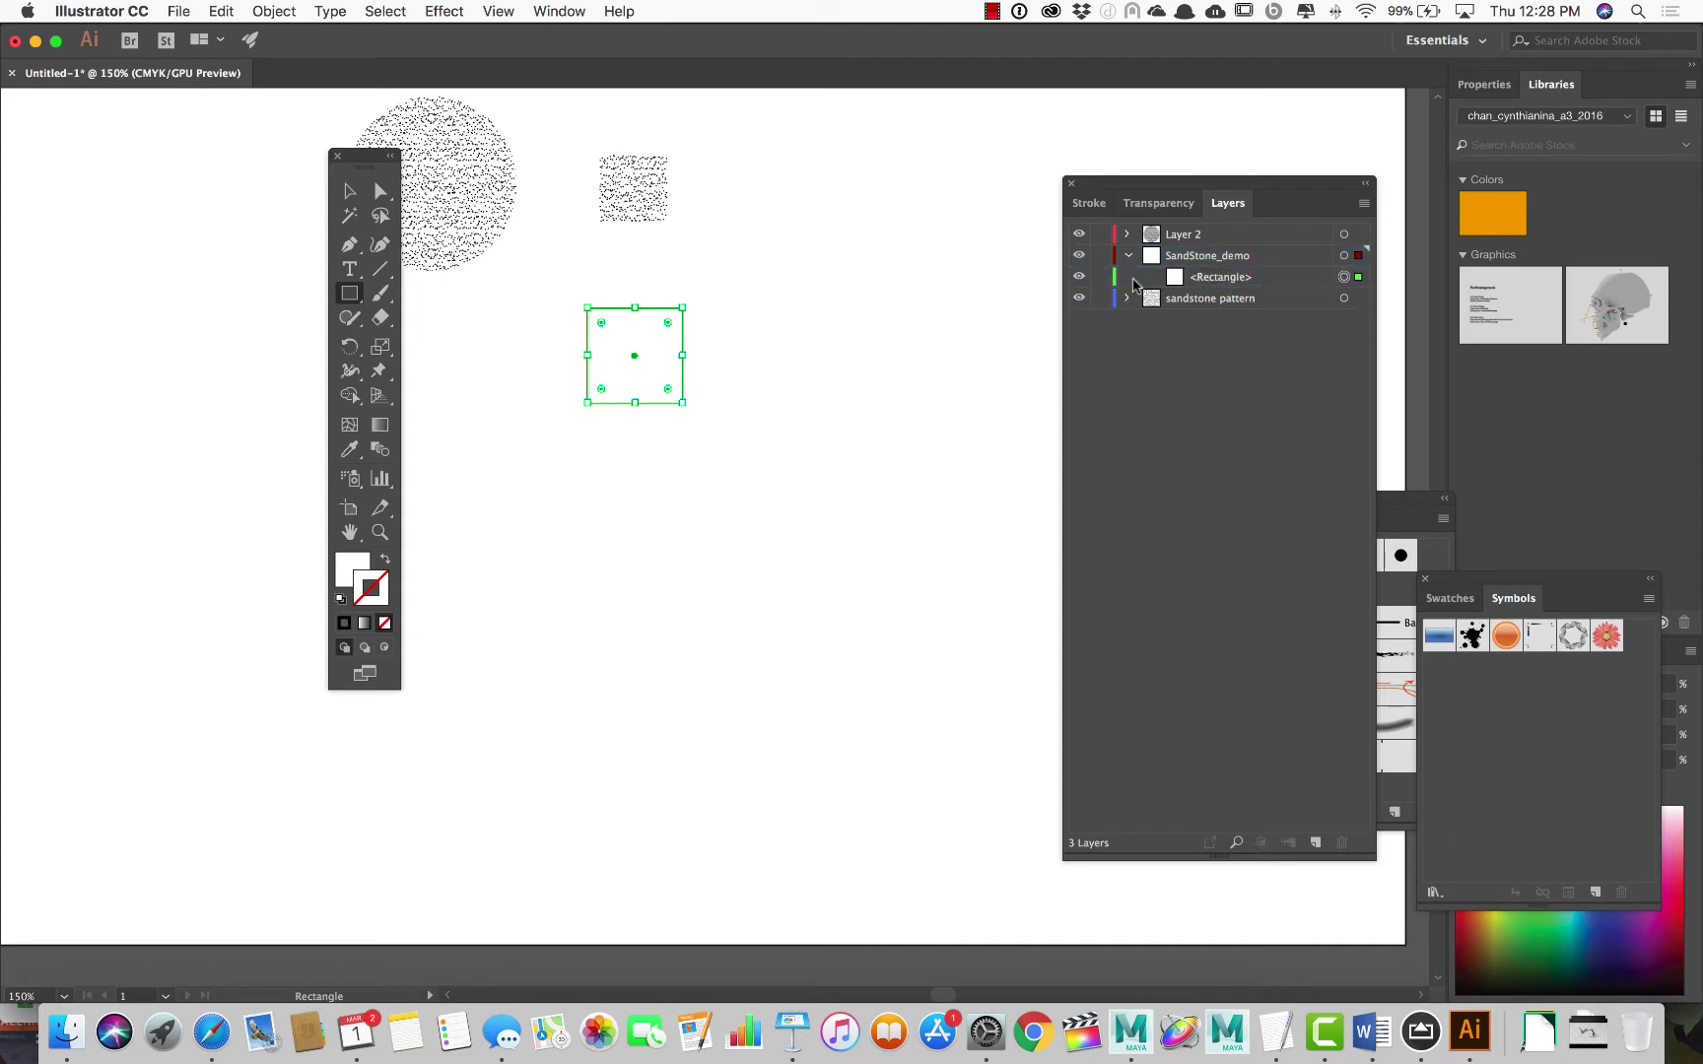
double_click(1268, 287)
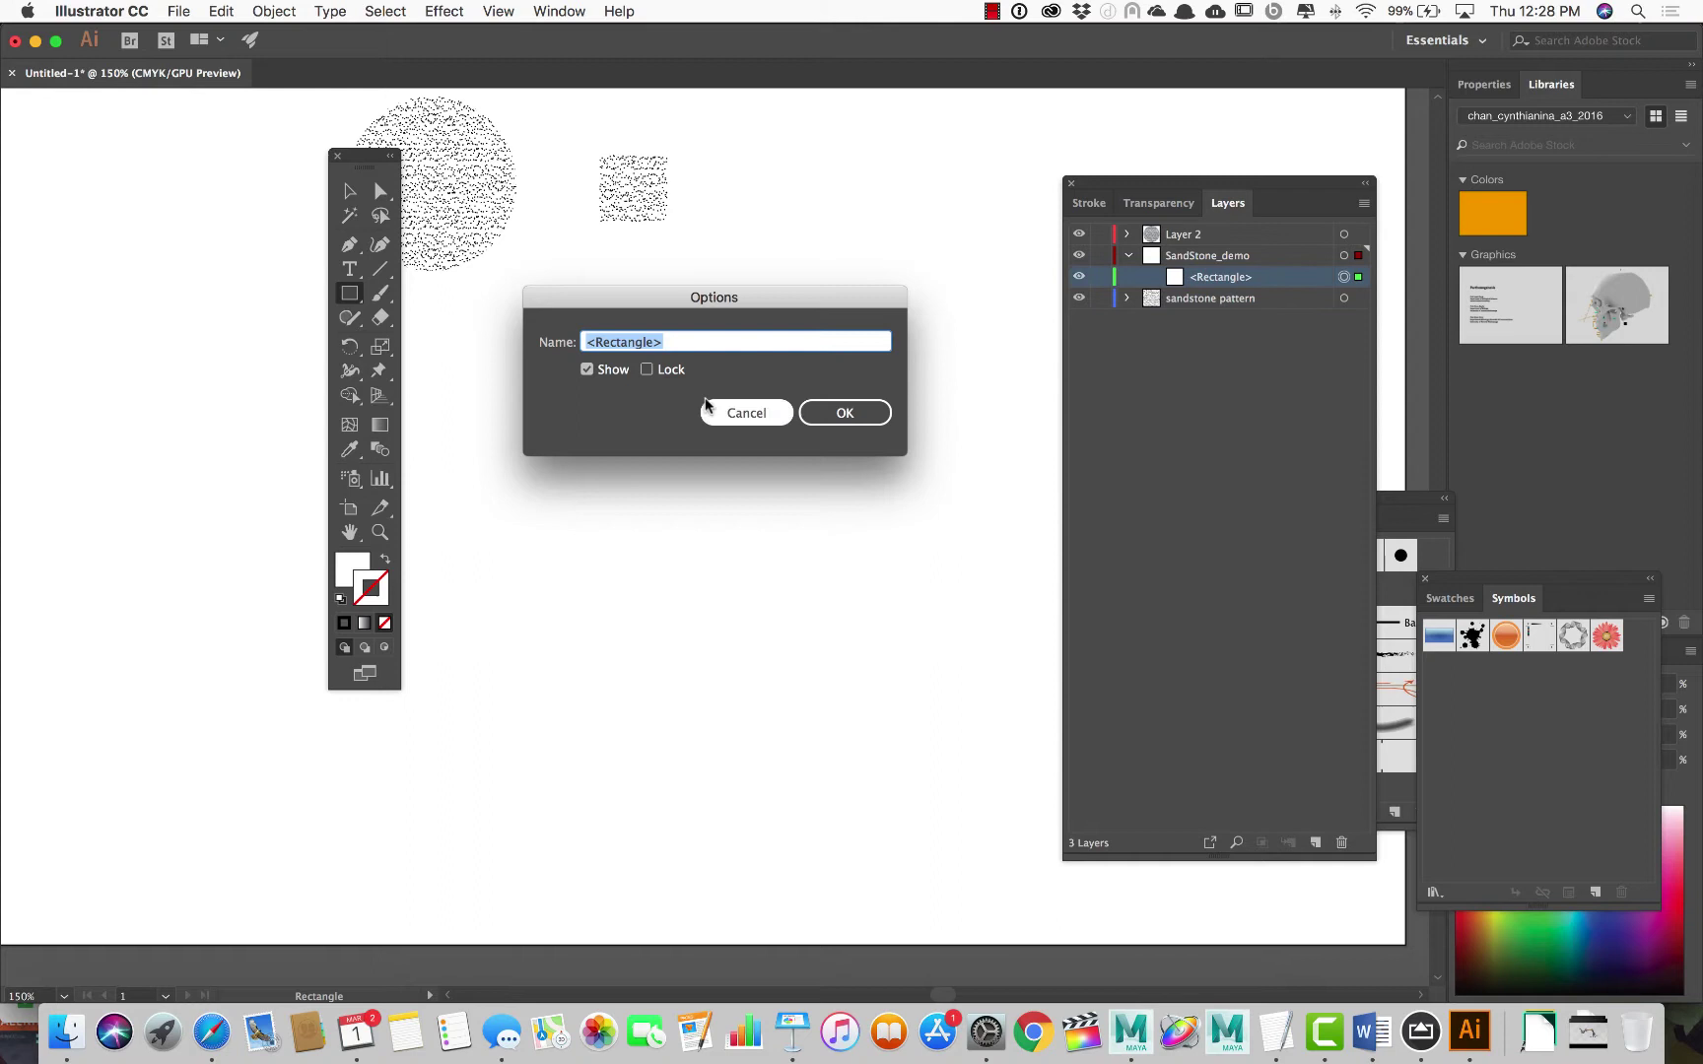
click(778, 414)
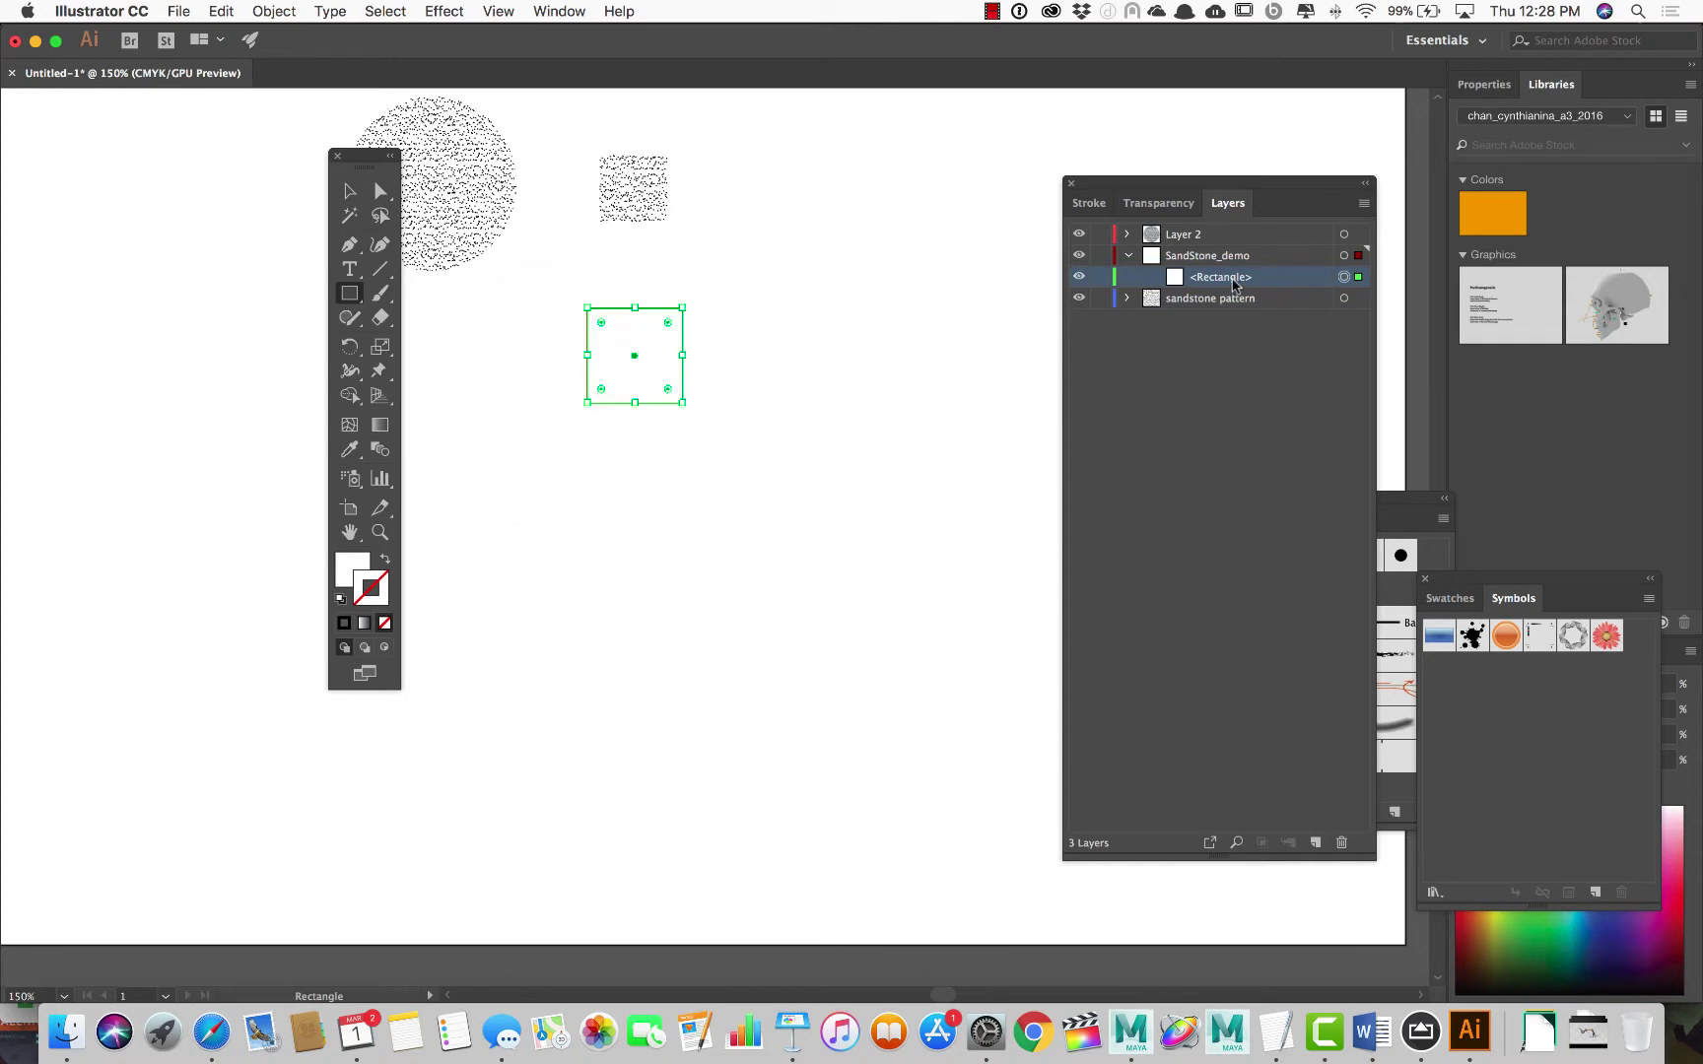
click(1129, 256)
click(1127, 257)
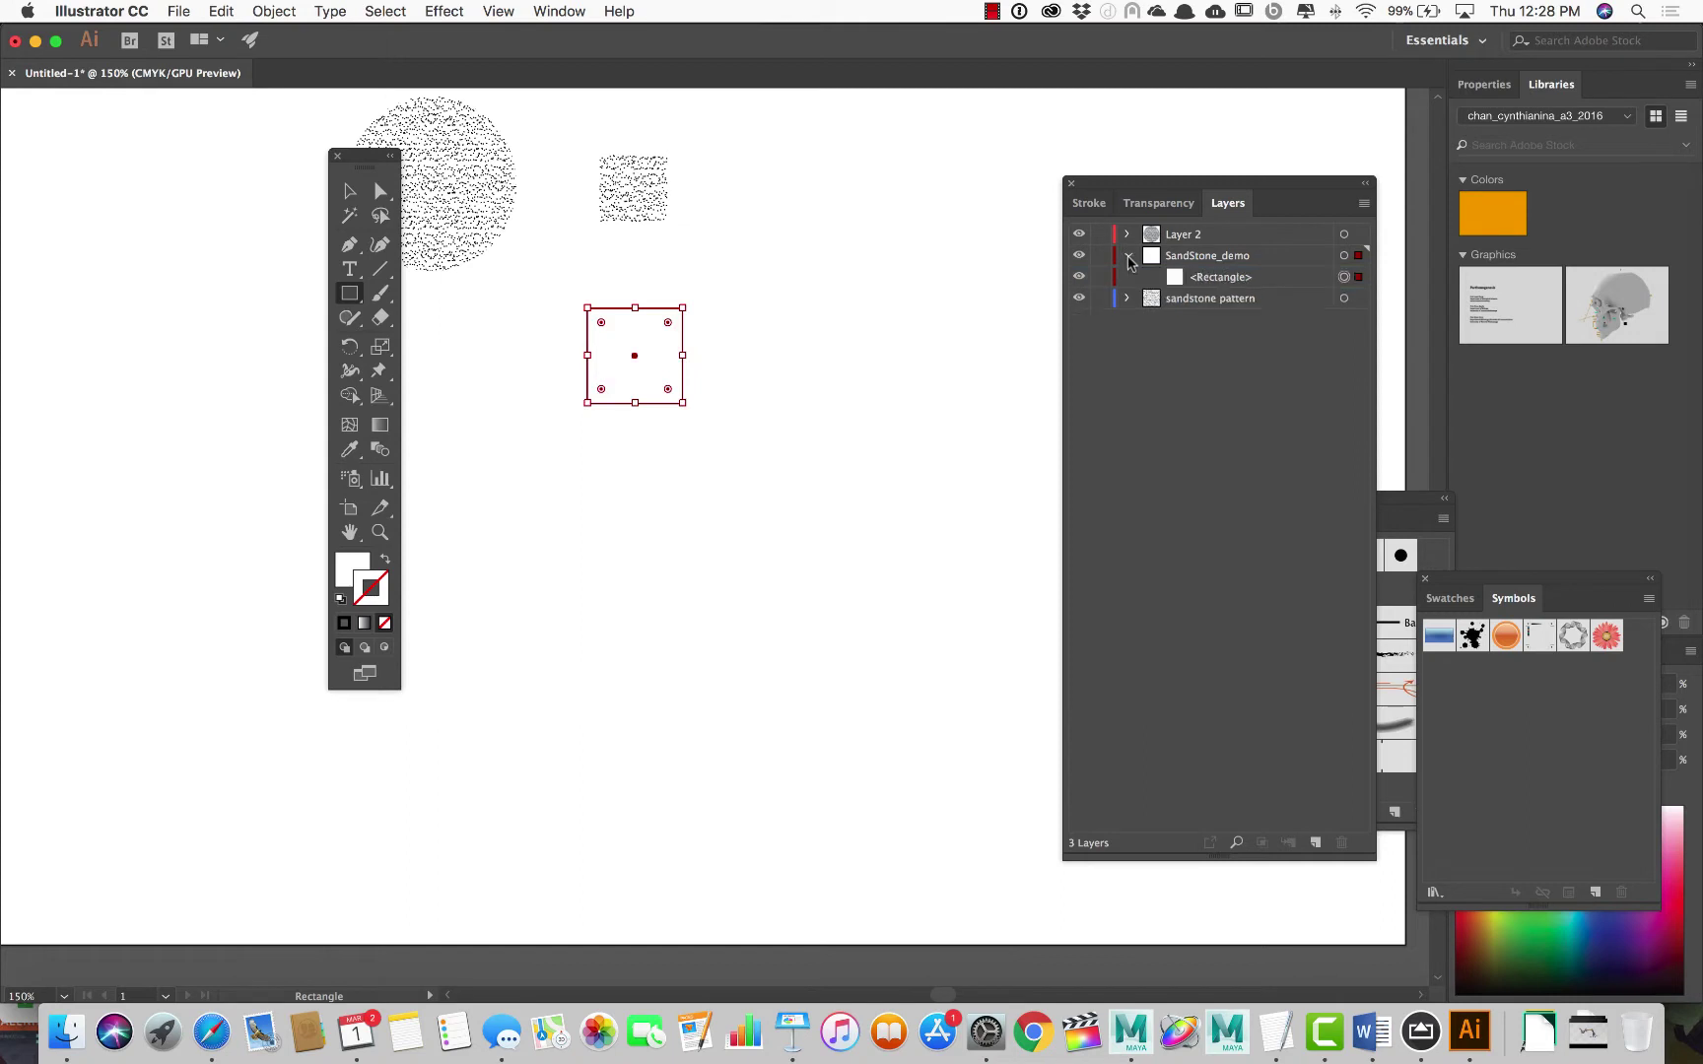
Rename the rectangle sublayer to 'border' and set its fill to None
scroll(601, 448, down, 1)
scroll(601, 448, up, 2)
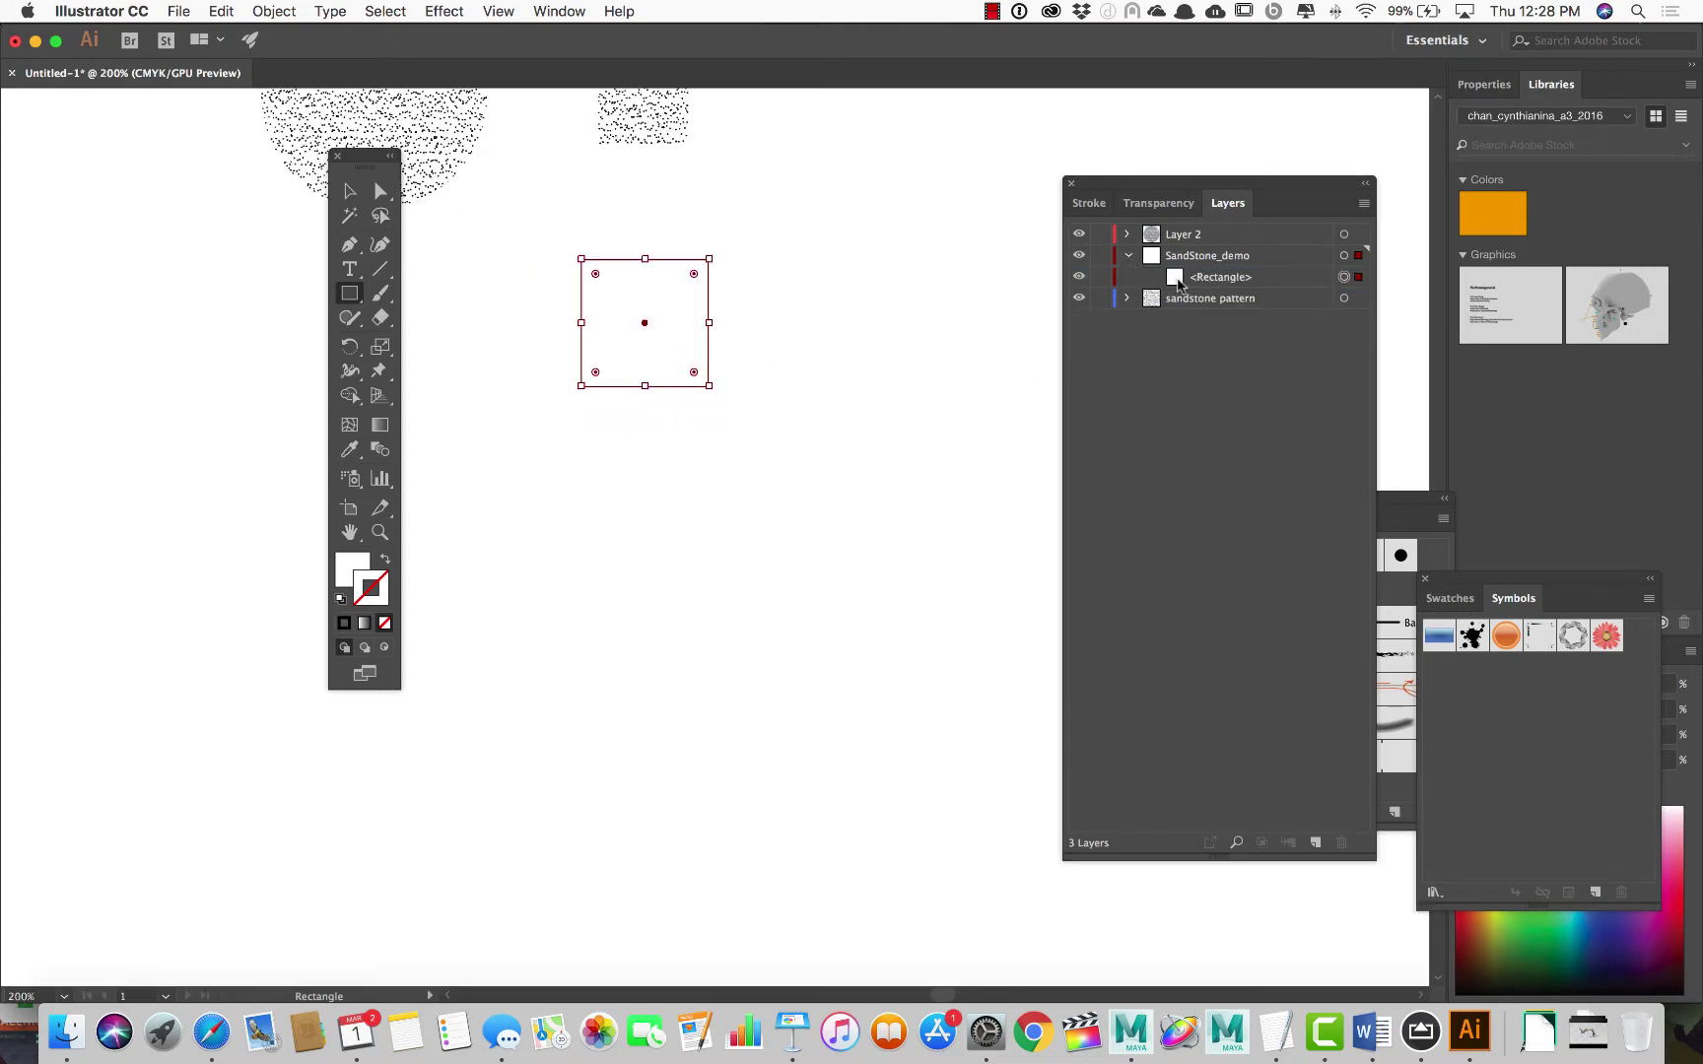
double_click(1214, 276)
text(border)
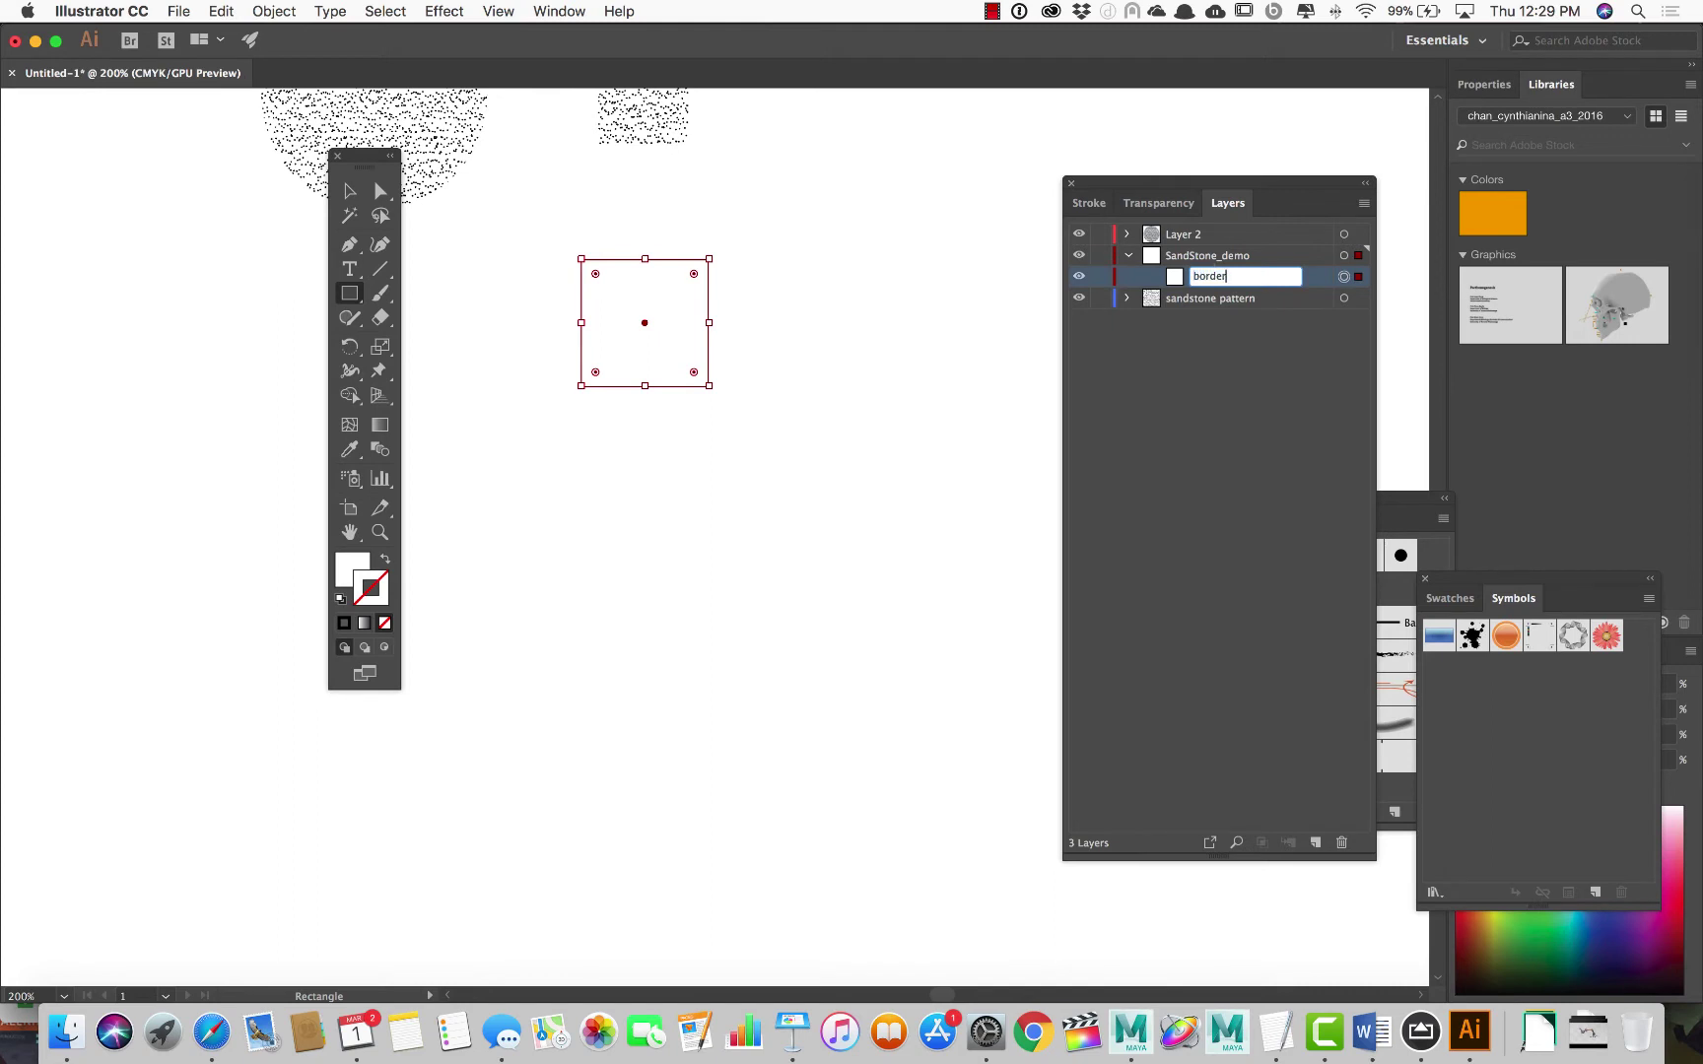
key(Return)
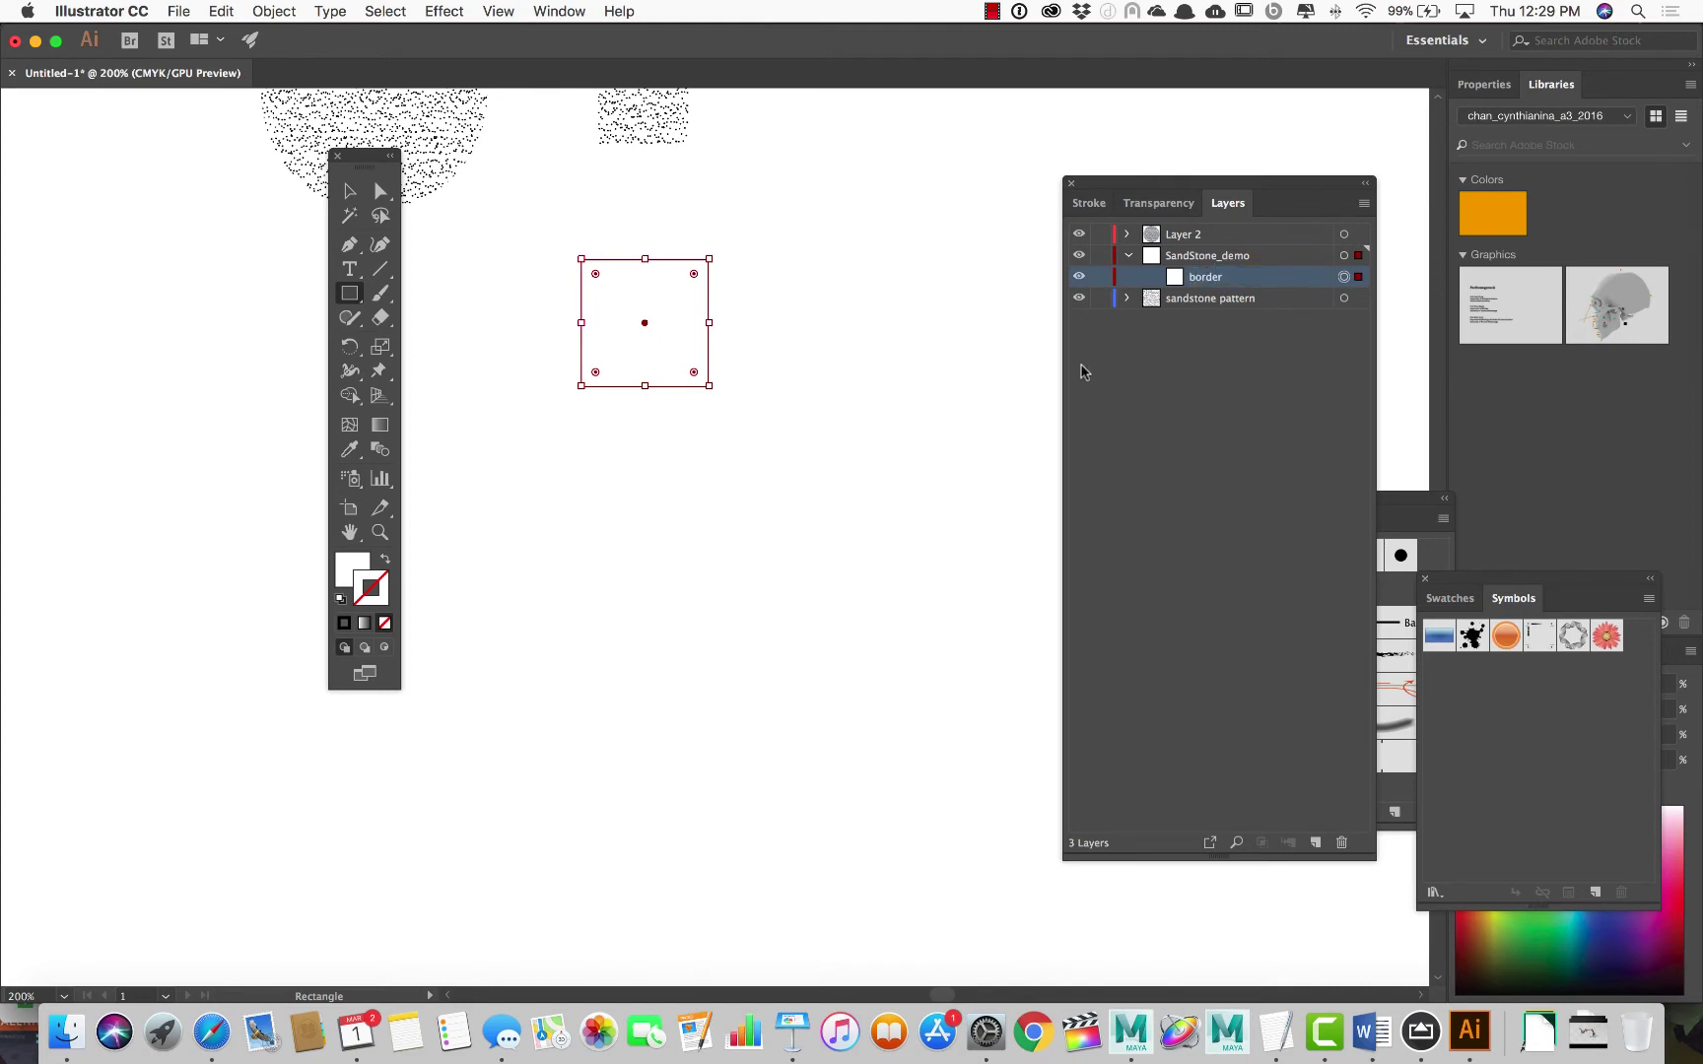
click(351, 569)
click(384, 631)
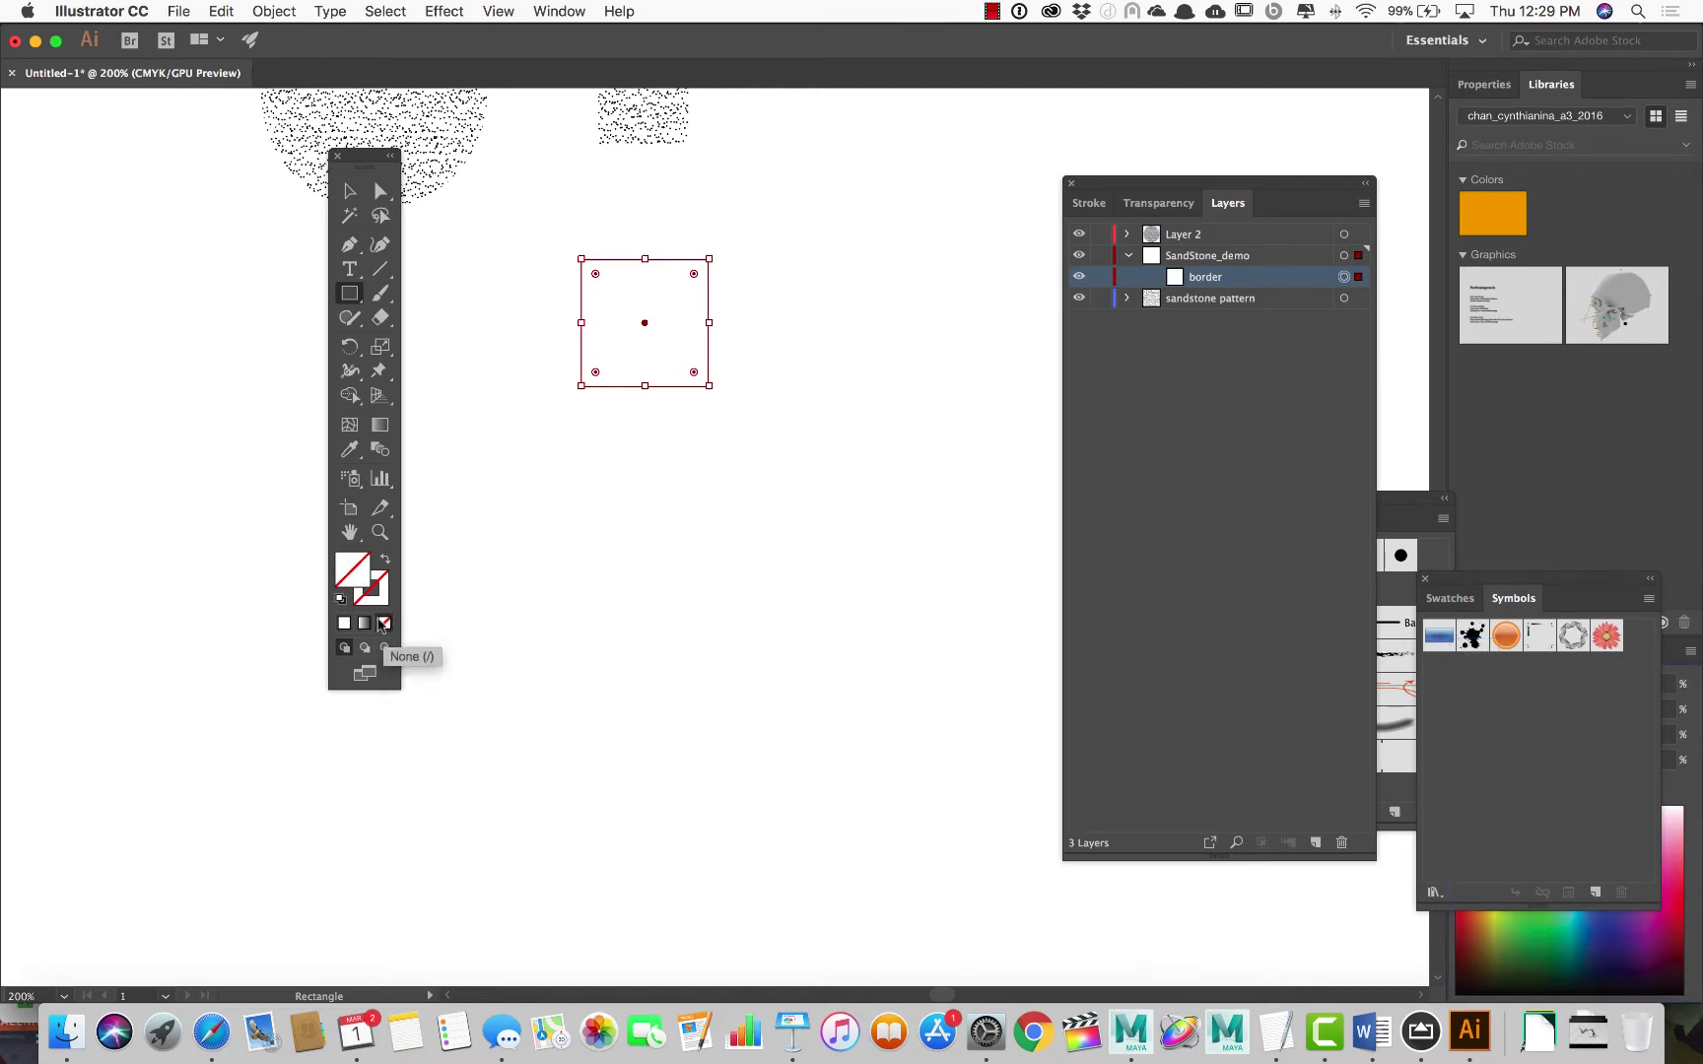
click(384, 583)
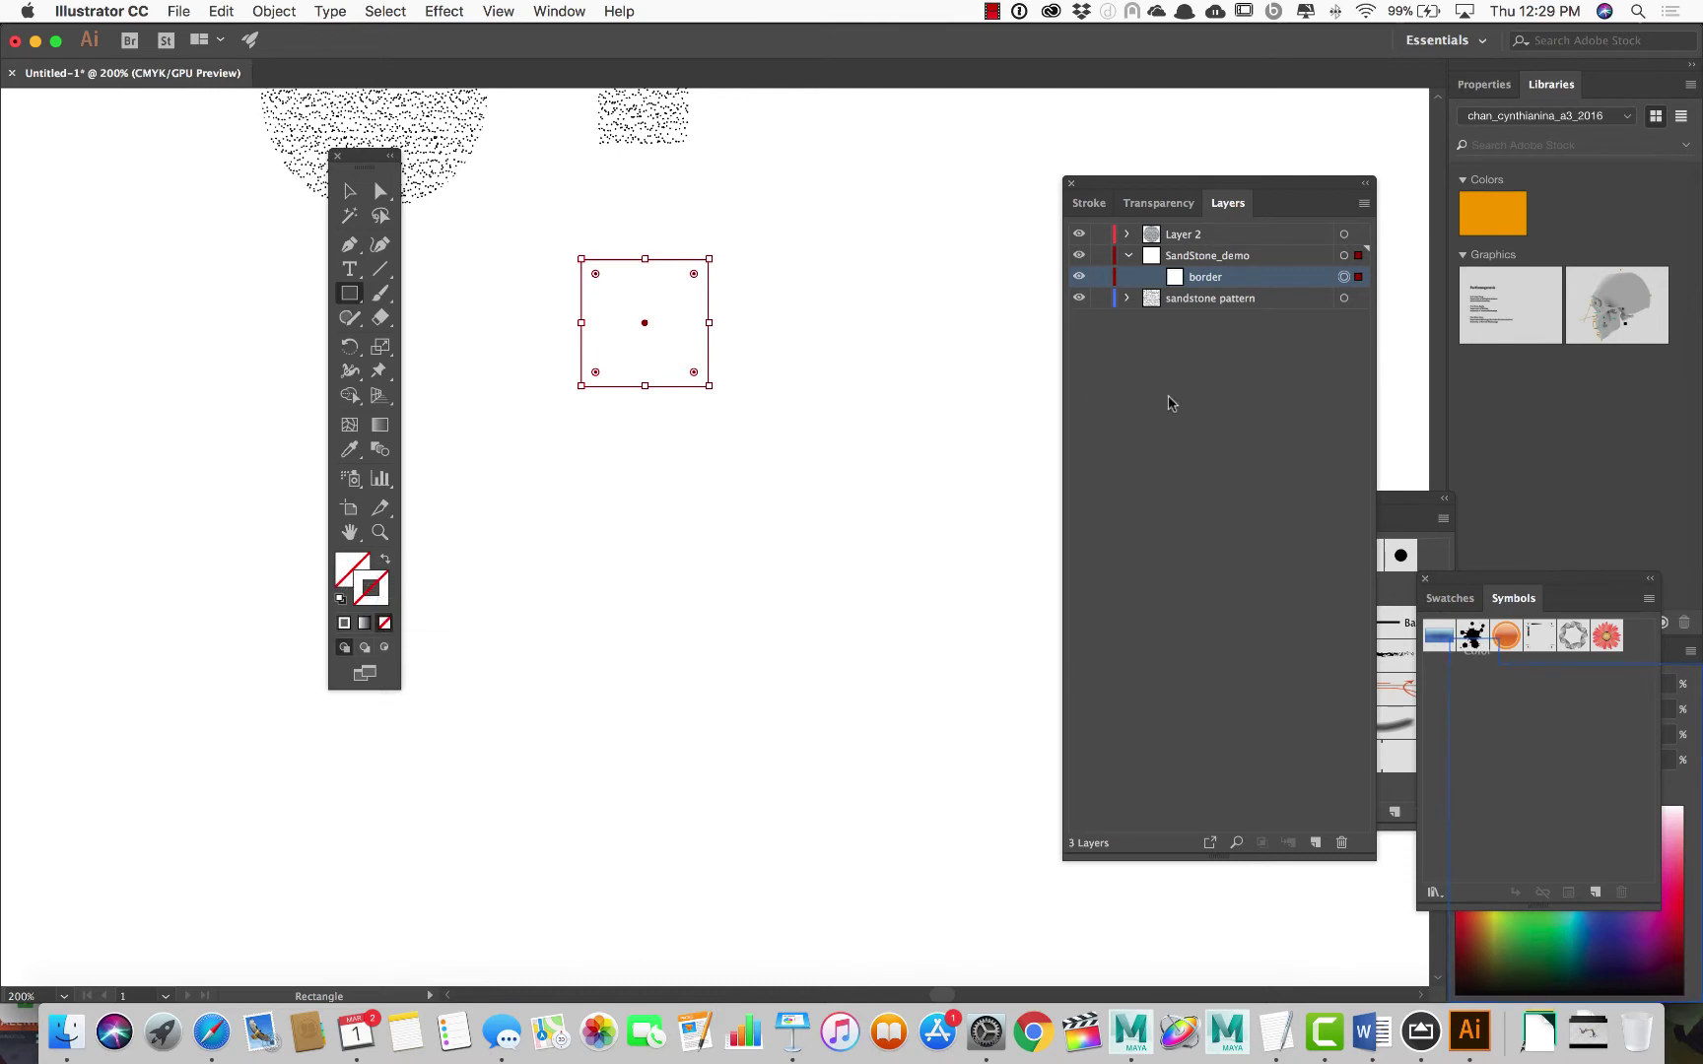
Duplicate the border sublayer and rename the copy 'blocker'
click(1325, 576)
drag(1314, 741, 1318, 843)
double_click(1206, 278)
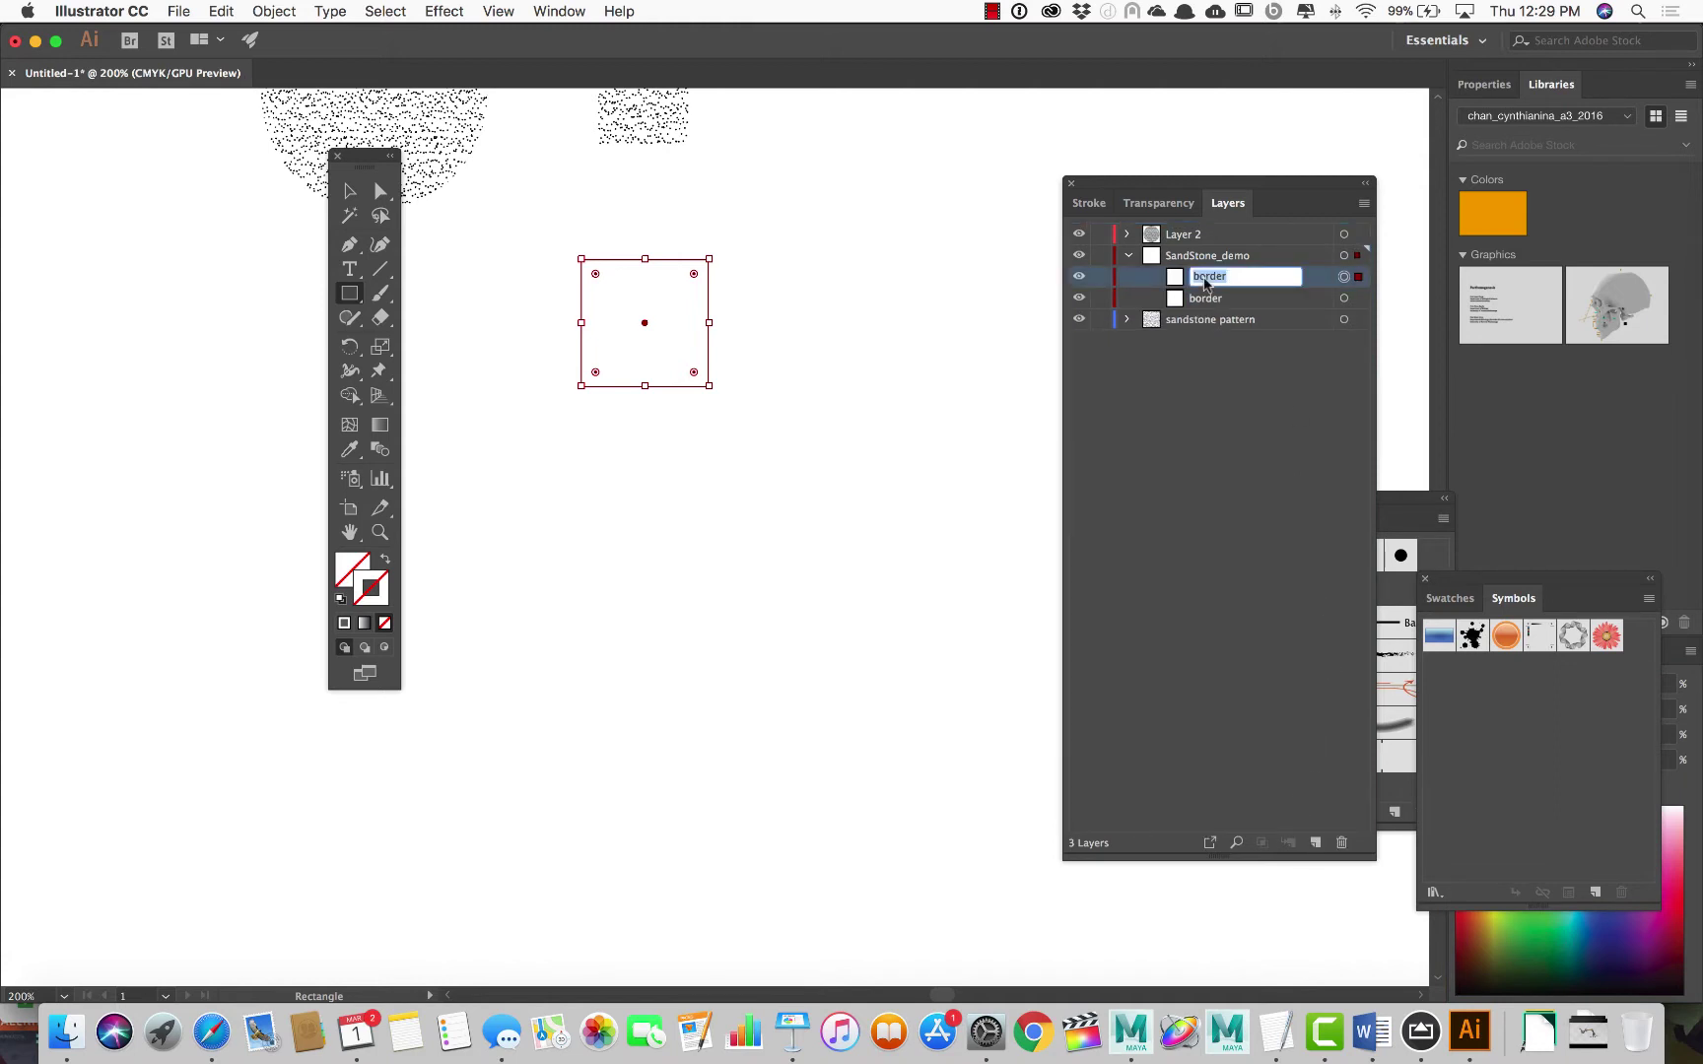
text(b)
key(Return)
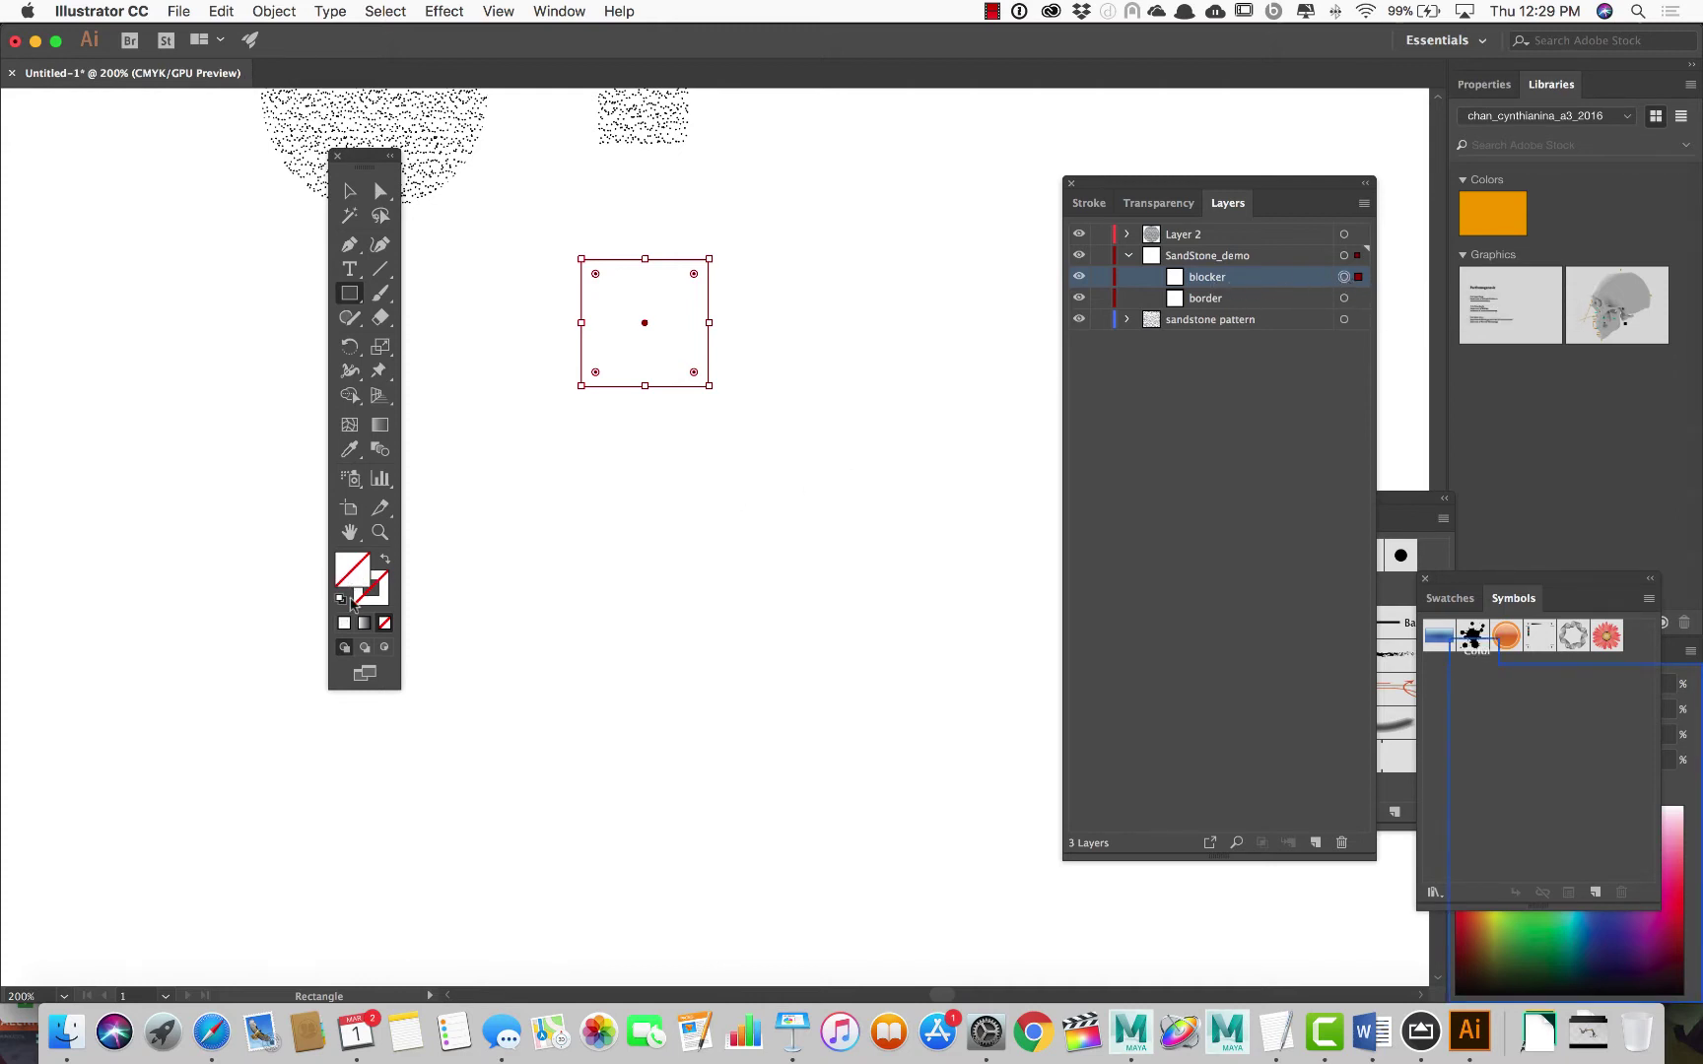
Give the blocker square the default white fill and black stroke, then zoom in
key(comma)
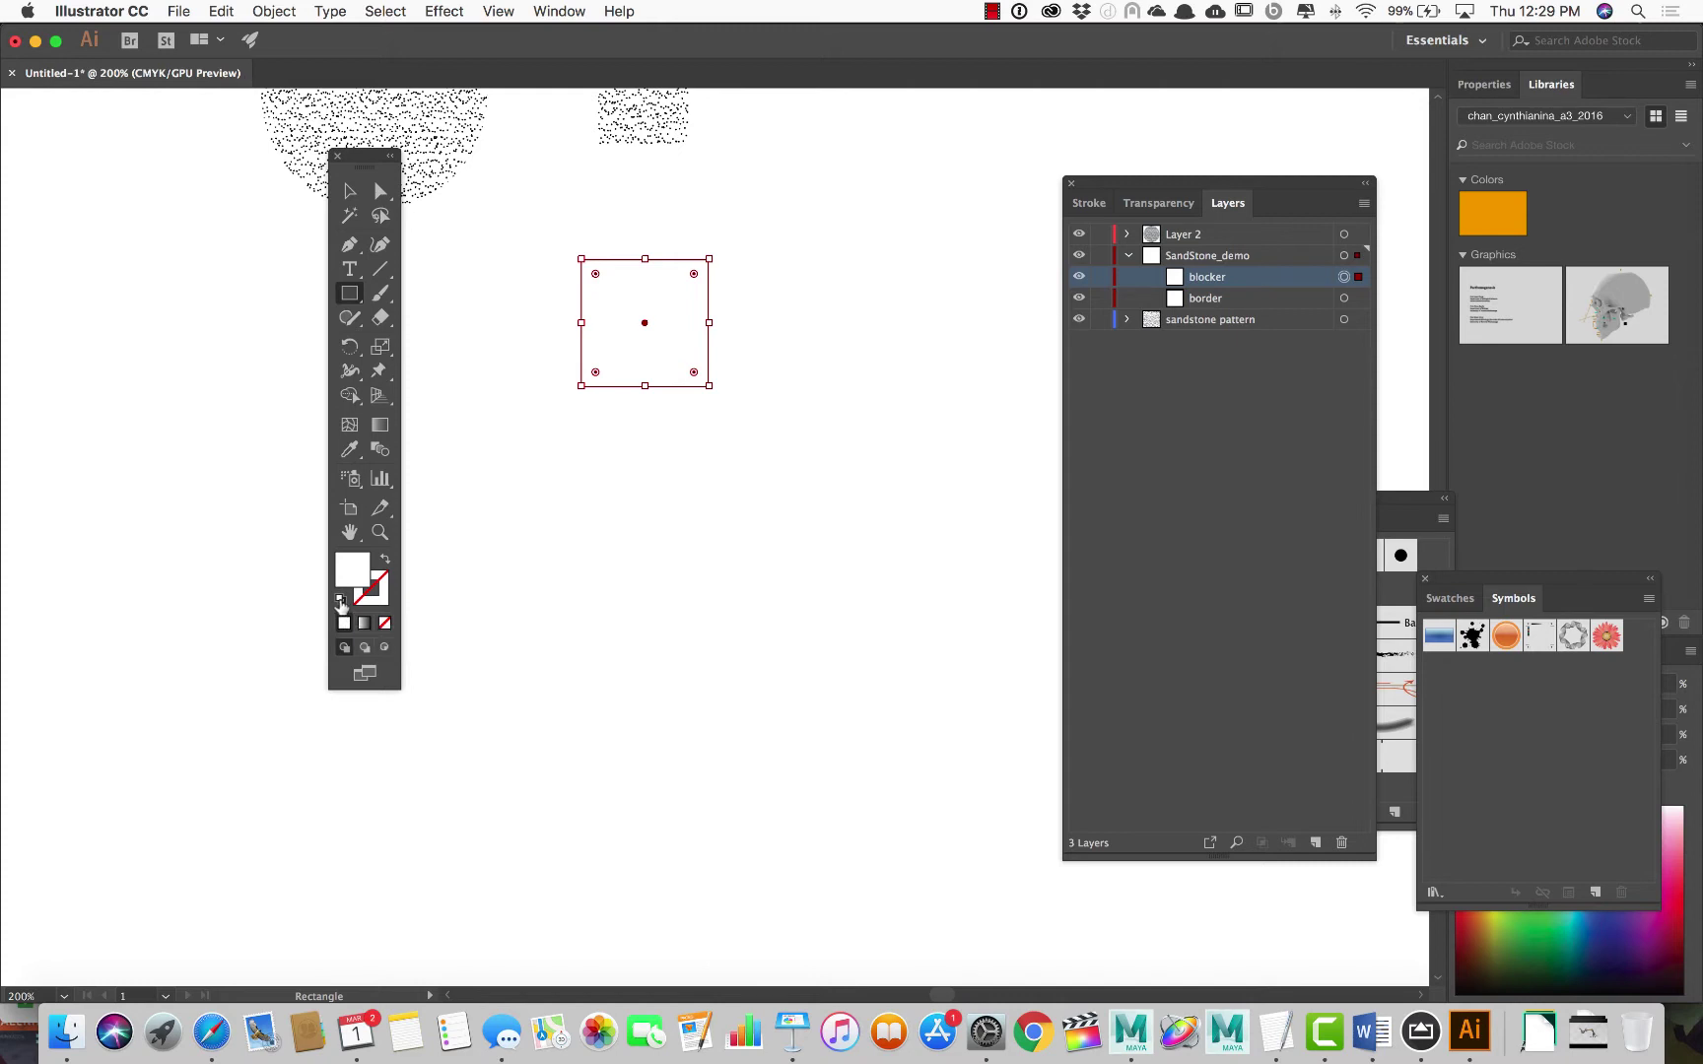
click(340, 600)
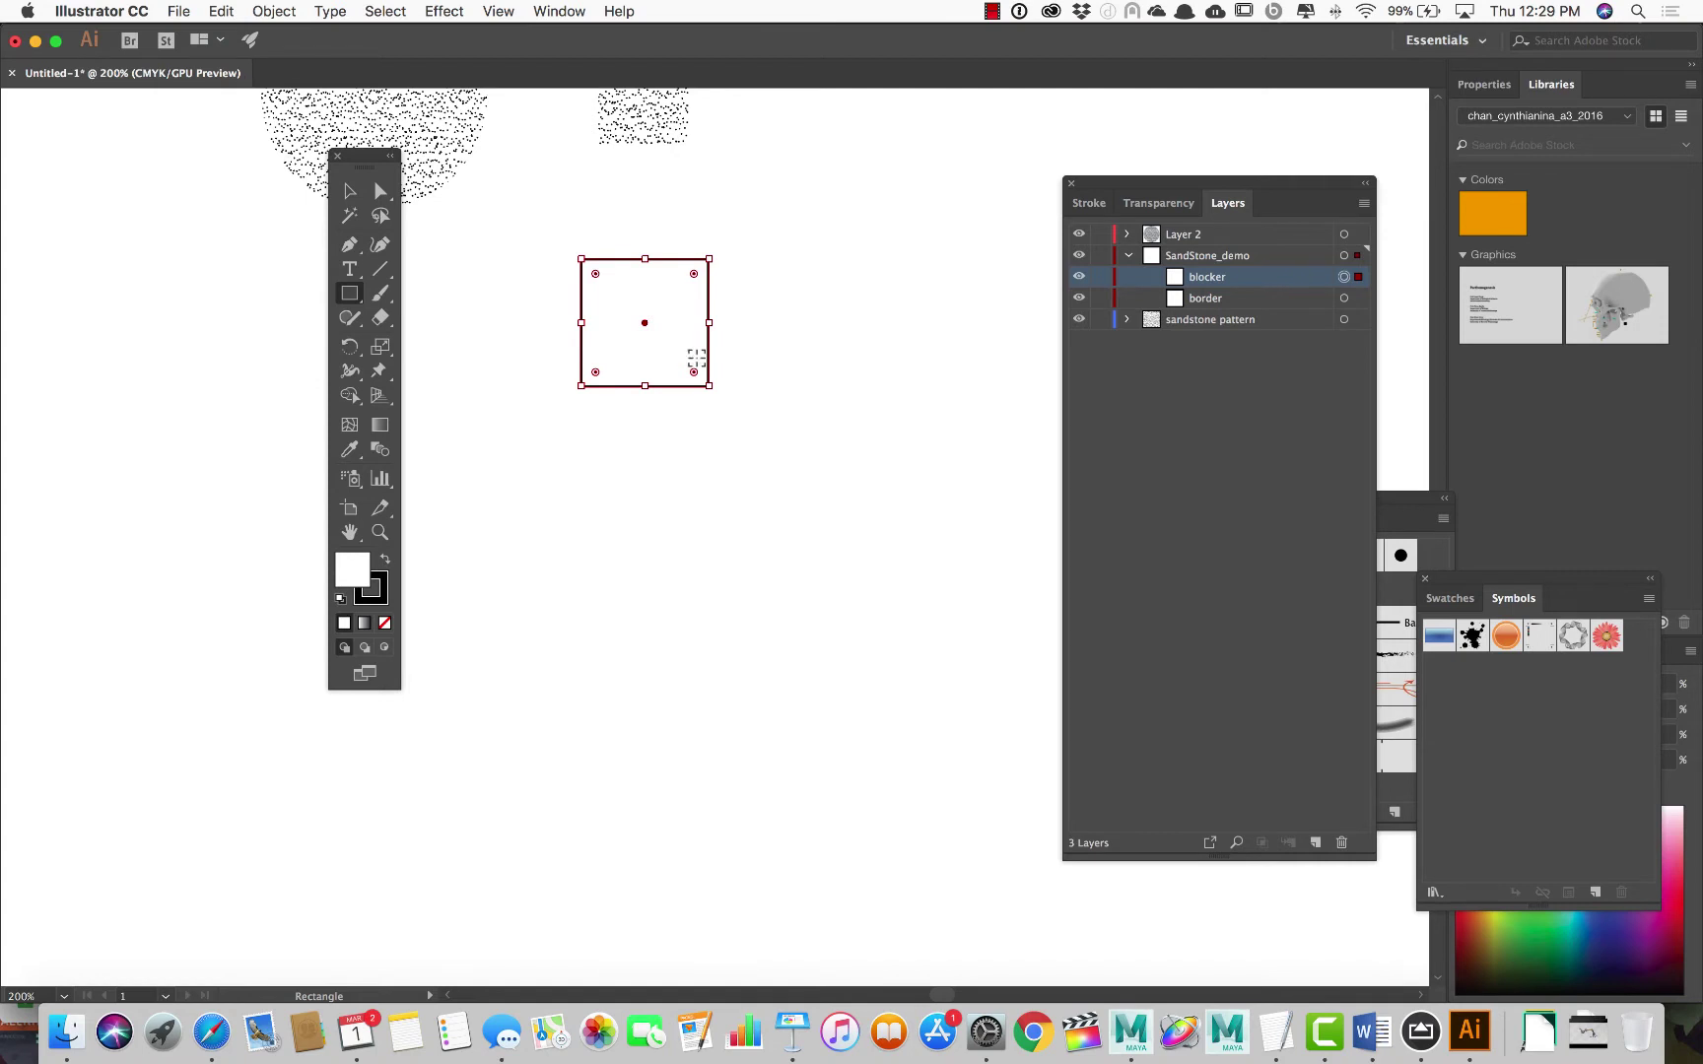
scroll(697, 359, up, 2)
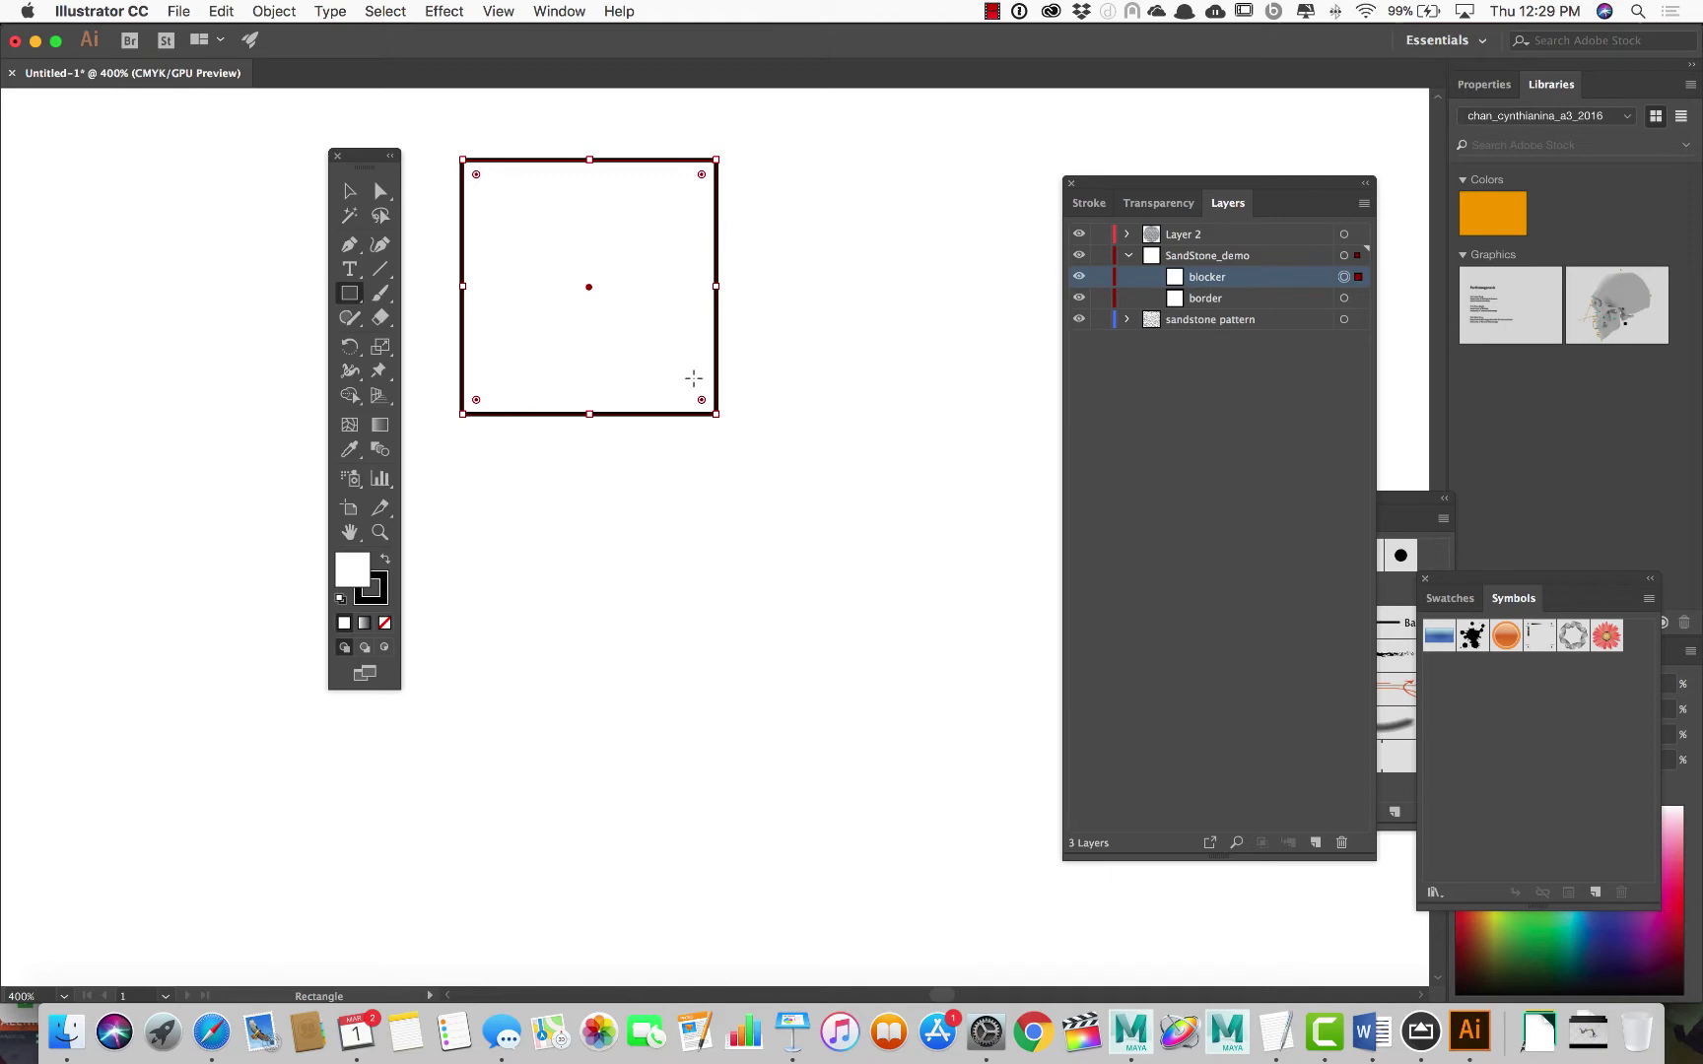
Open the Stroke panel and lower the blocker's stroke weight to 0.25 pt
click(558, 11)
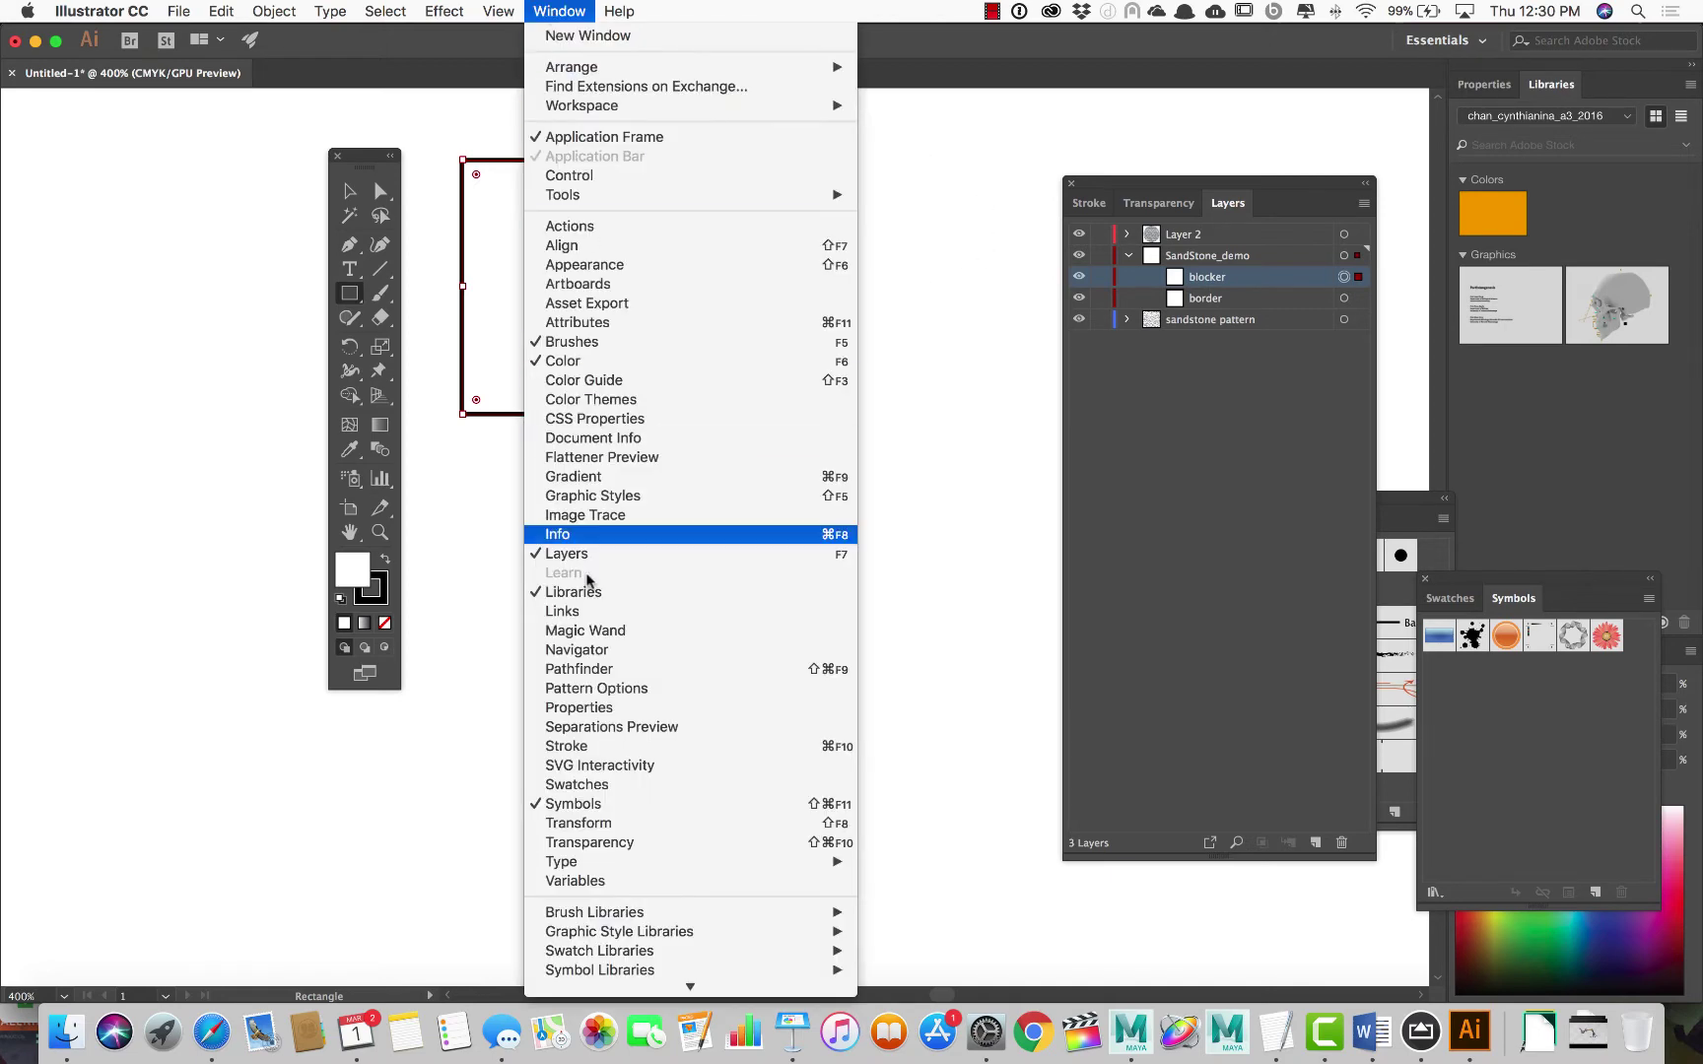
click(594, 748)
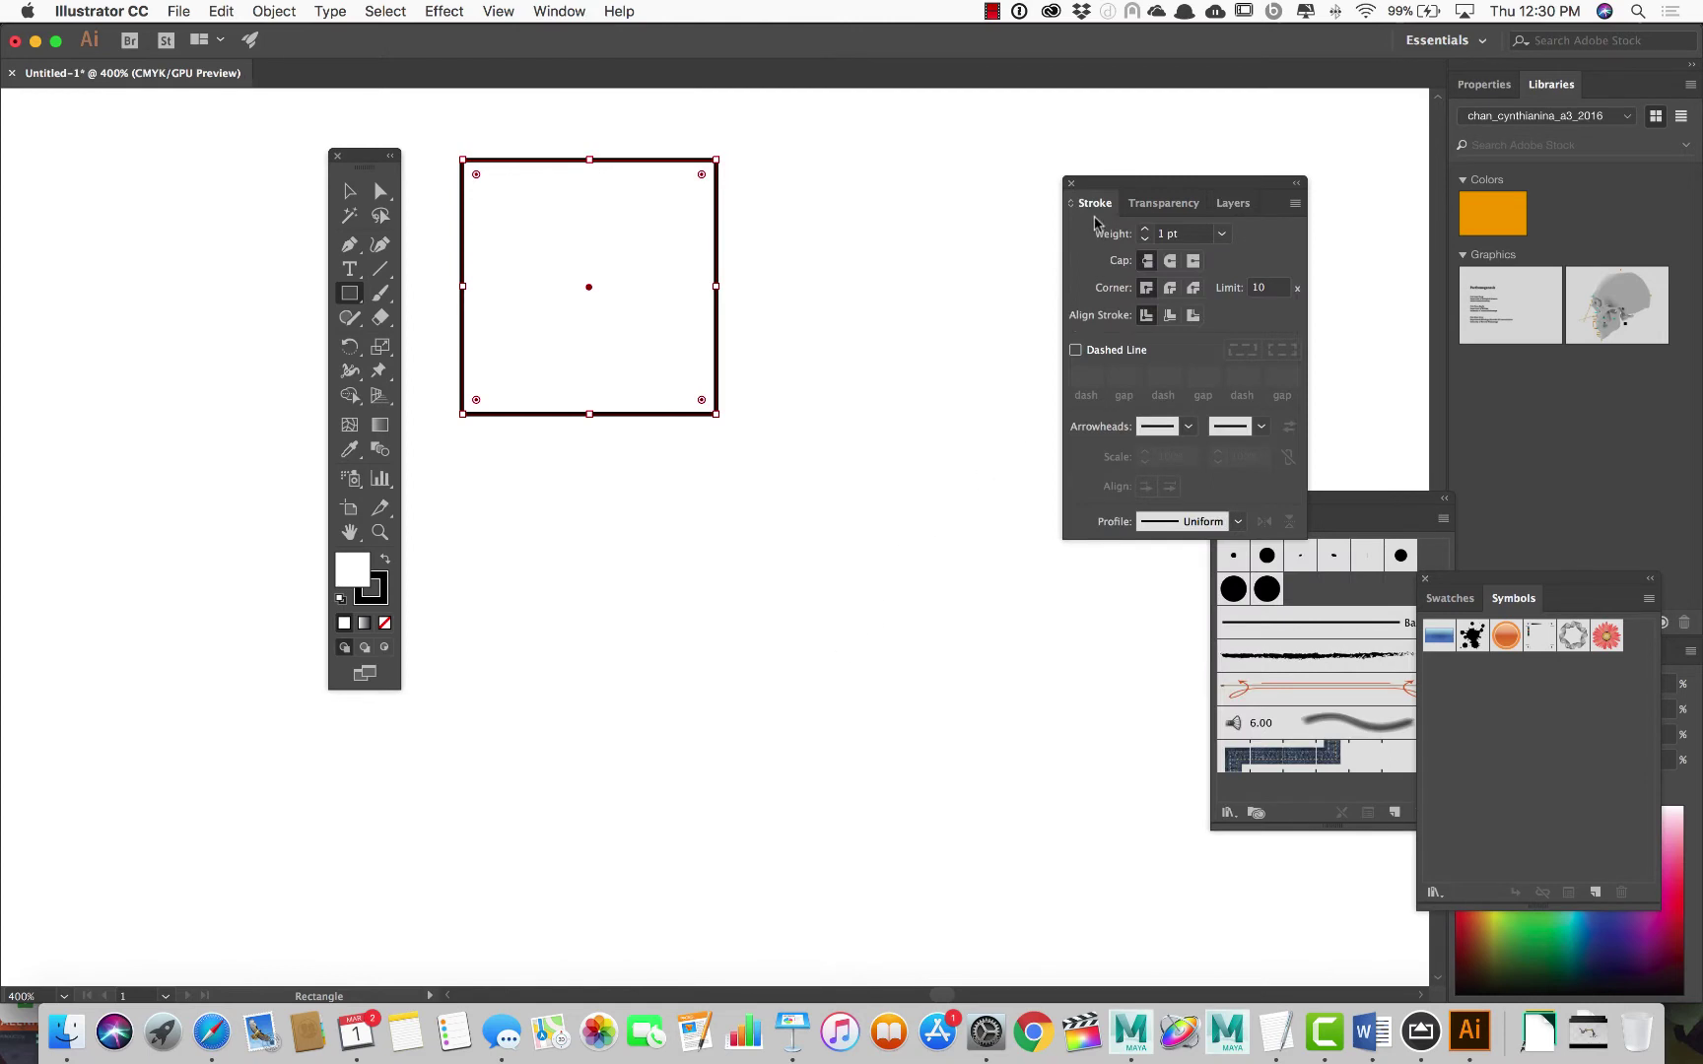
click(1145, 240)
click(1145, 239)
click(1145, 240)
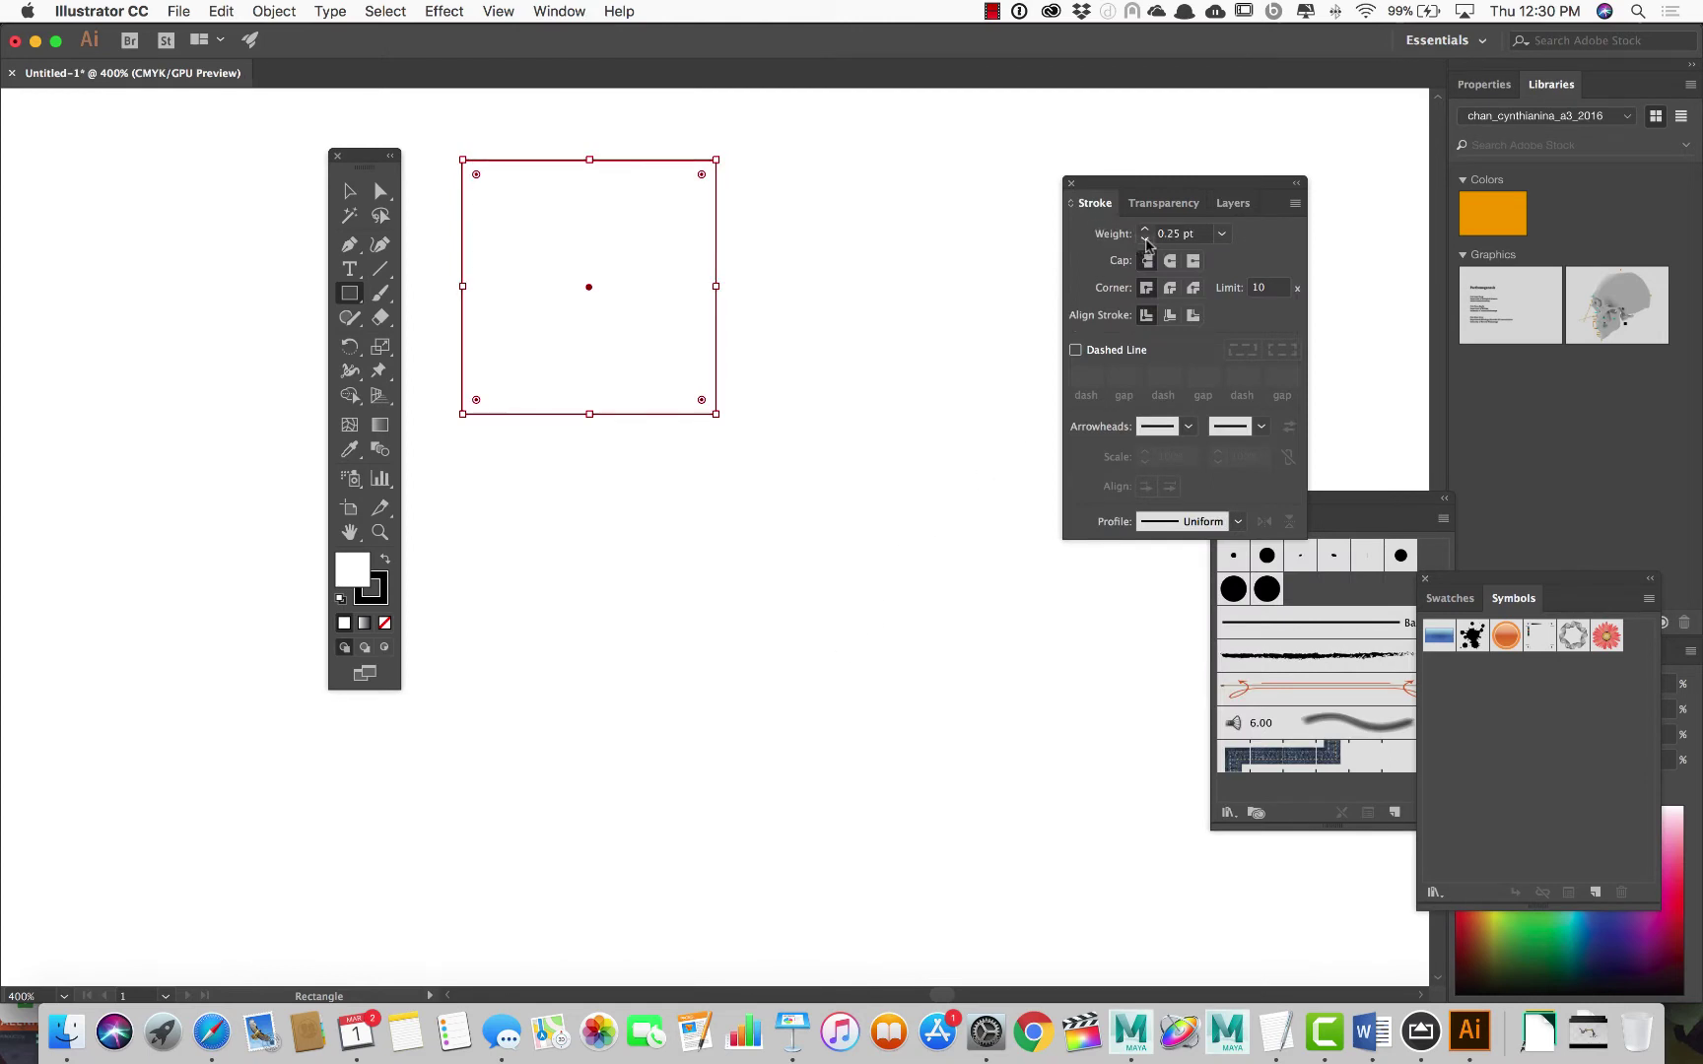
Float the Layers panel on its own and lock the blocker and border sublayers
click(1231, 204)
mouse_move(1205, 212)
mouse_down()
mouse_move(869, 263)
mouse_move(762, 196)
mouse_up()
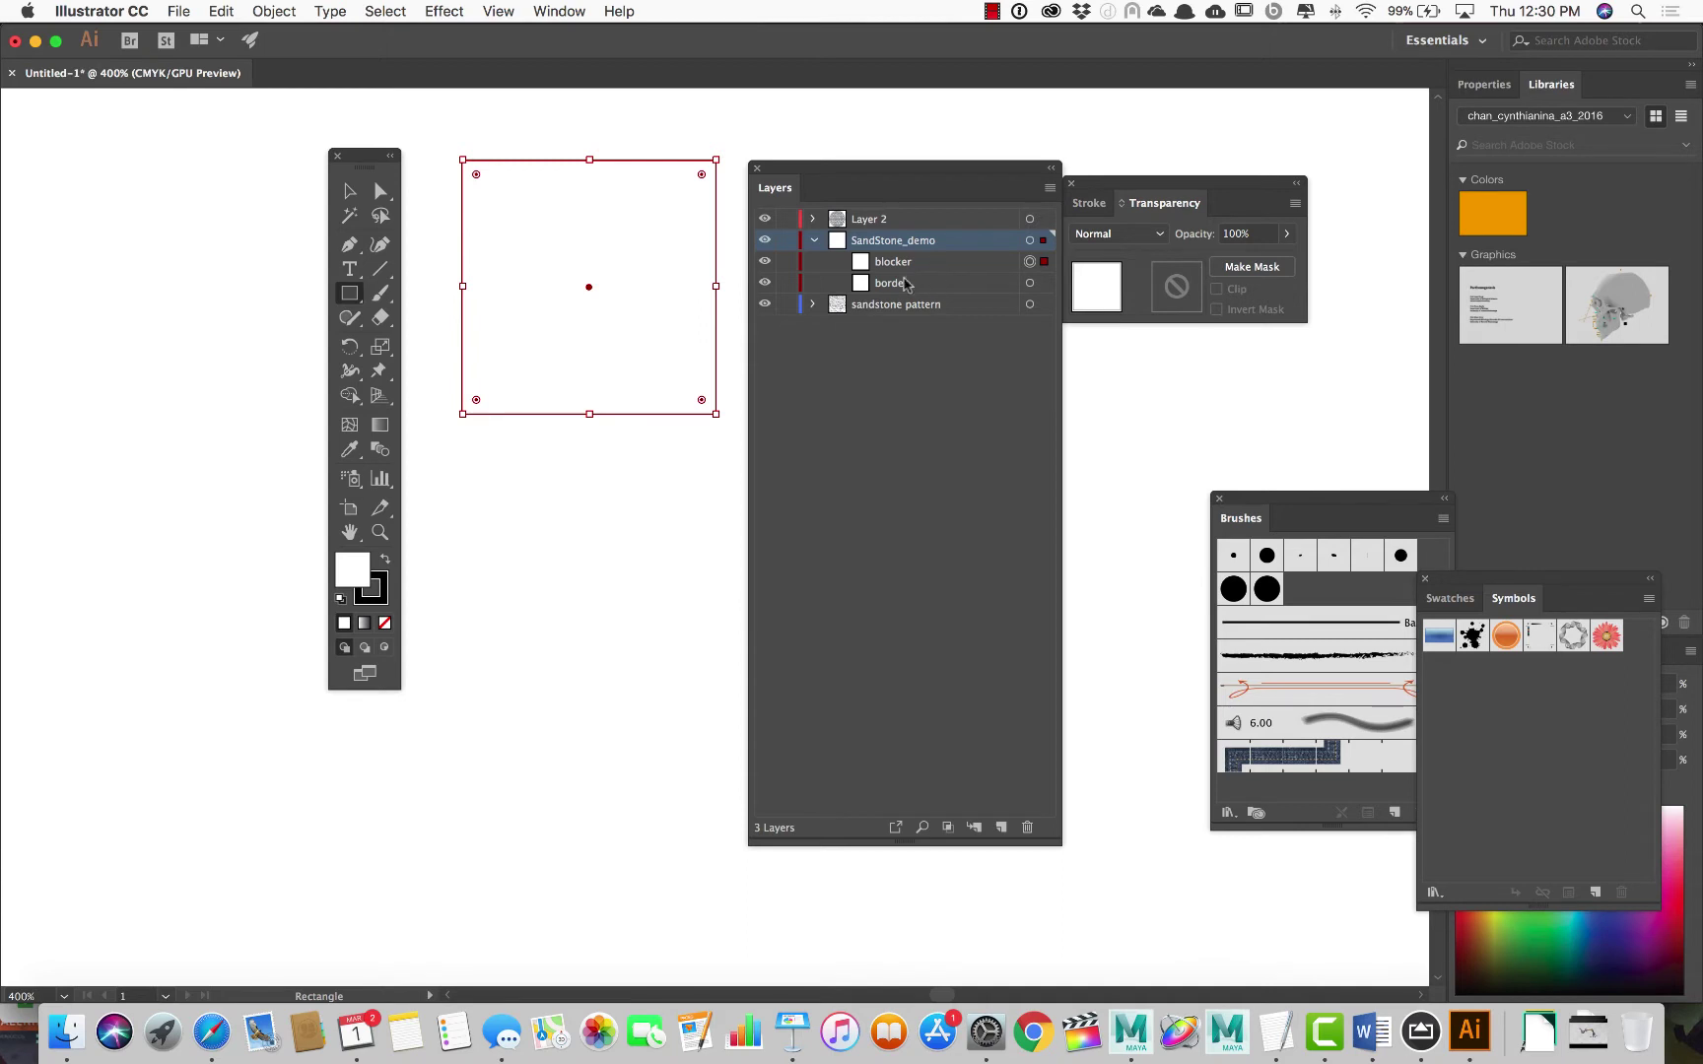
click(787, 262)
click(786, 283)
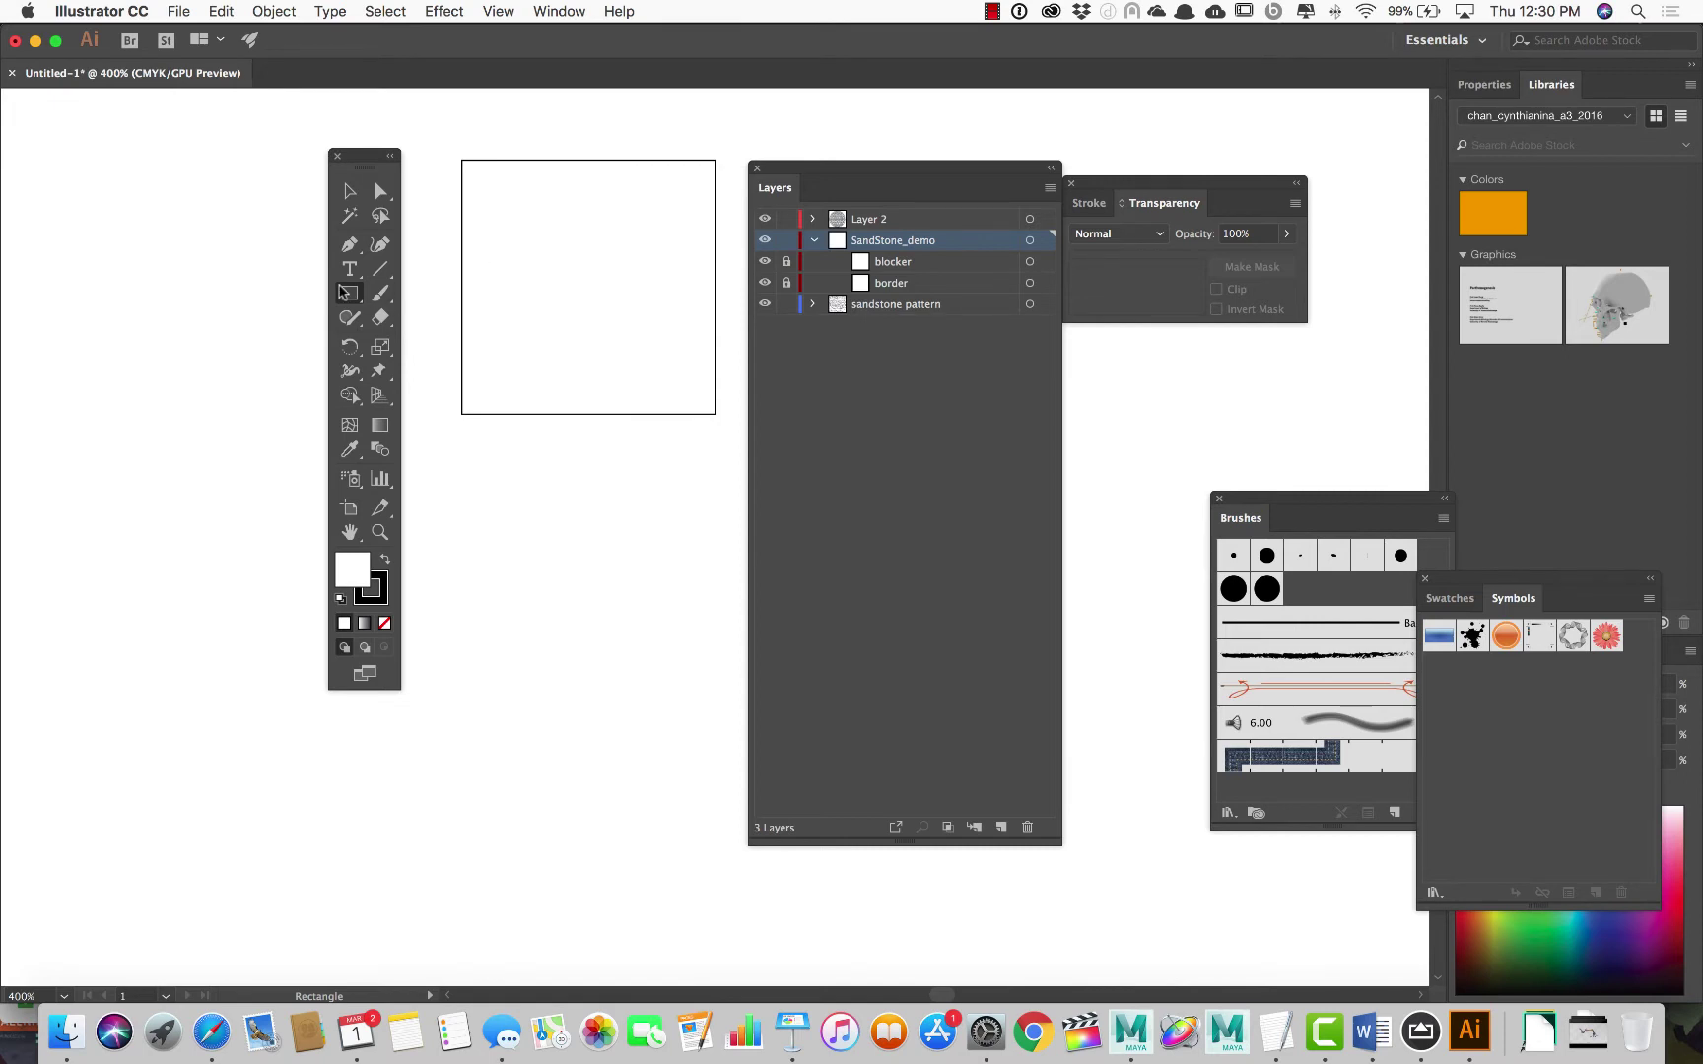
Draw a tiny ellipse below the square's lower-left with a black fill and no stroke
click(345, 293)
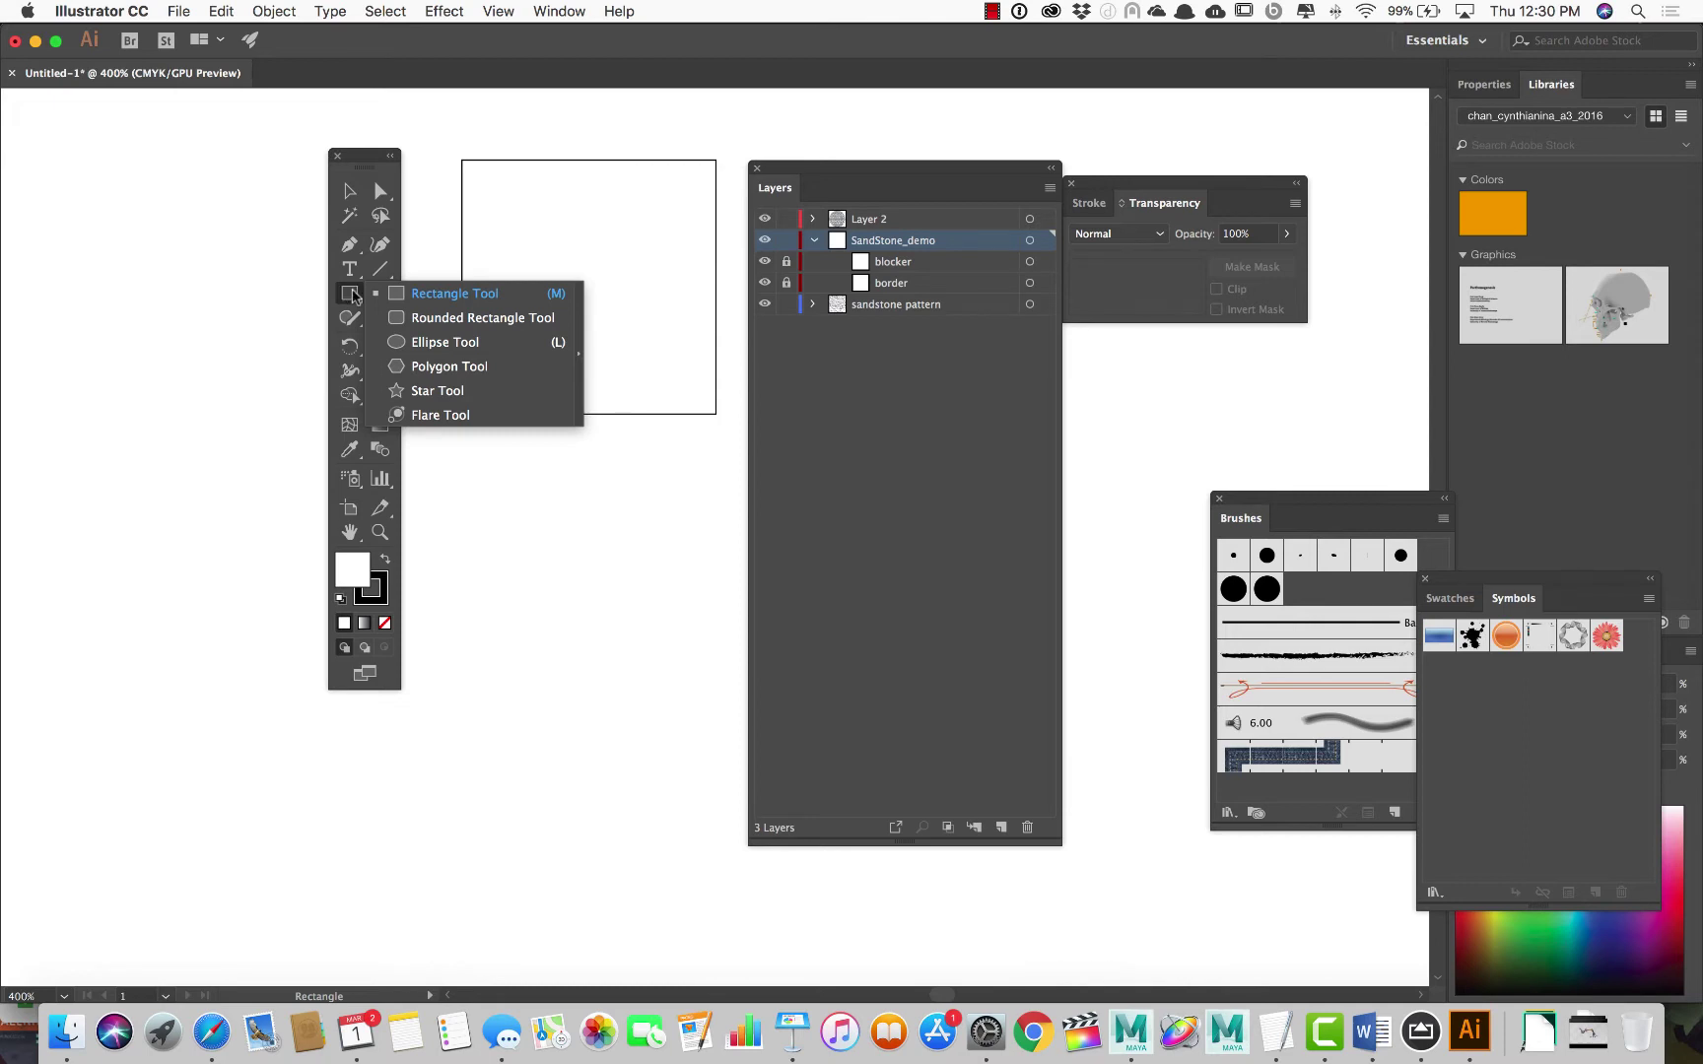
click(445, 338)
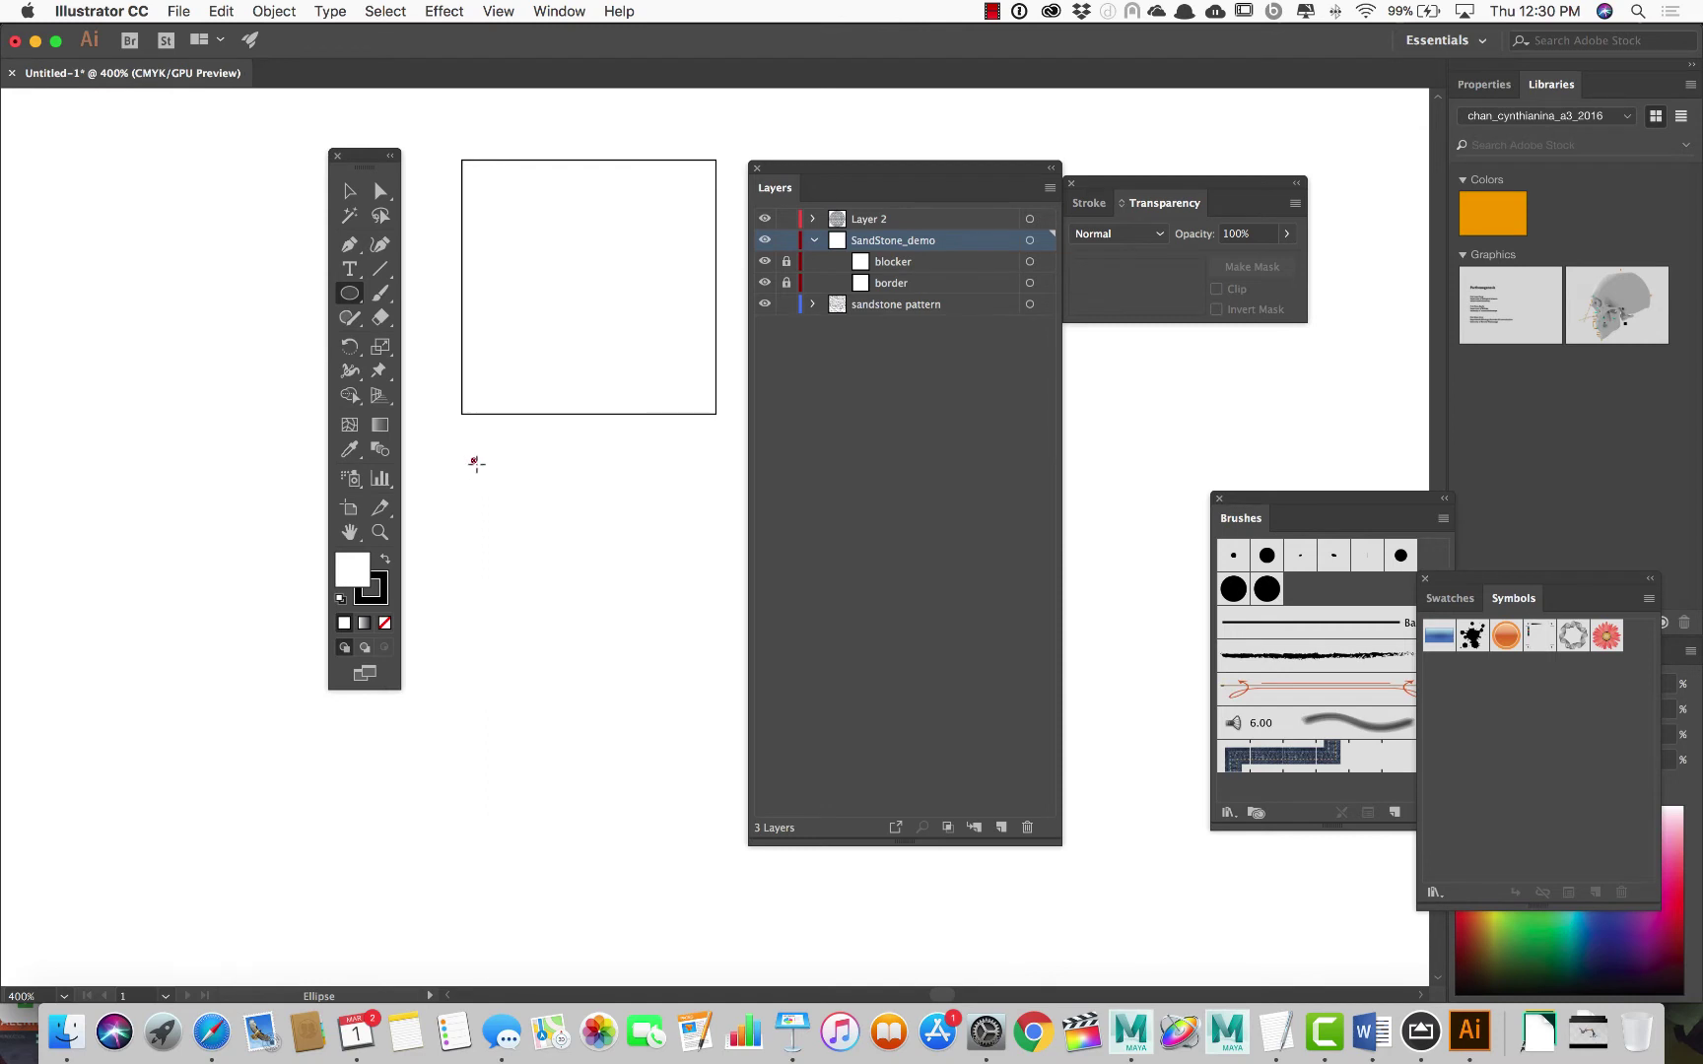
drag(476, 464, 485, 471)
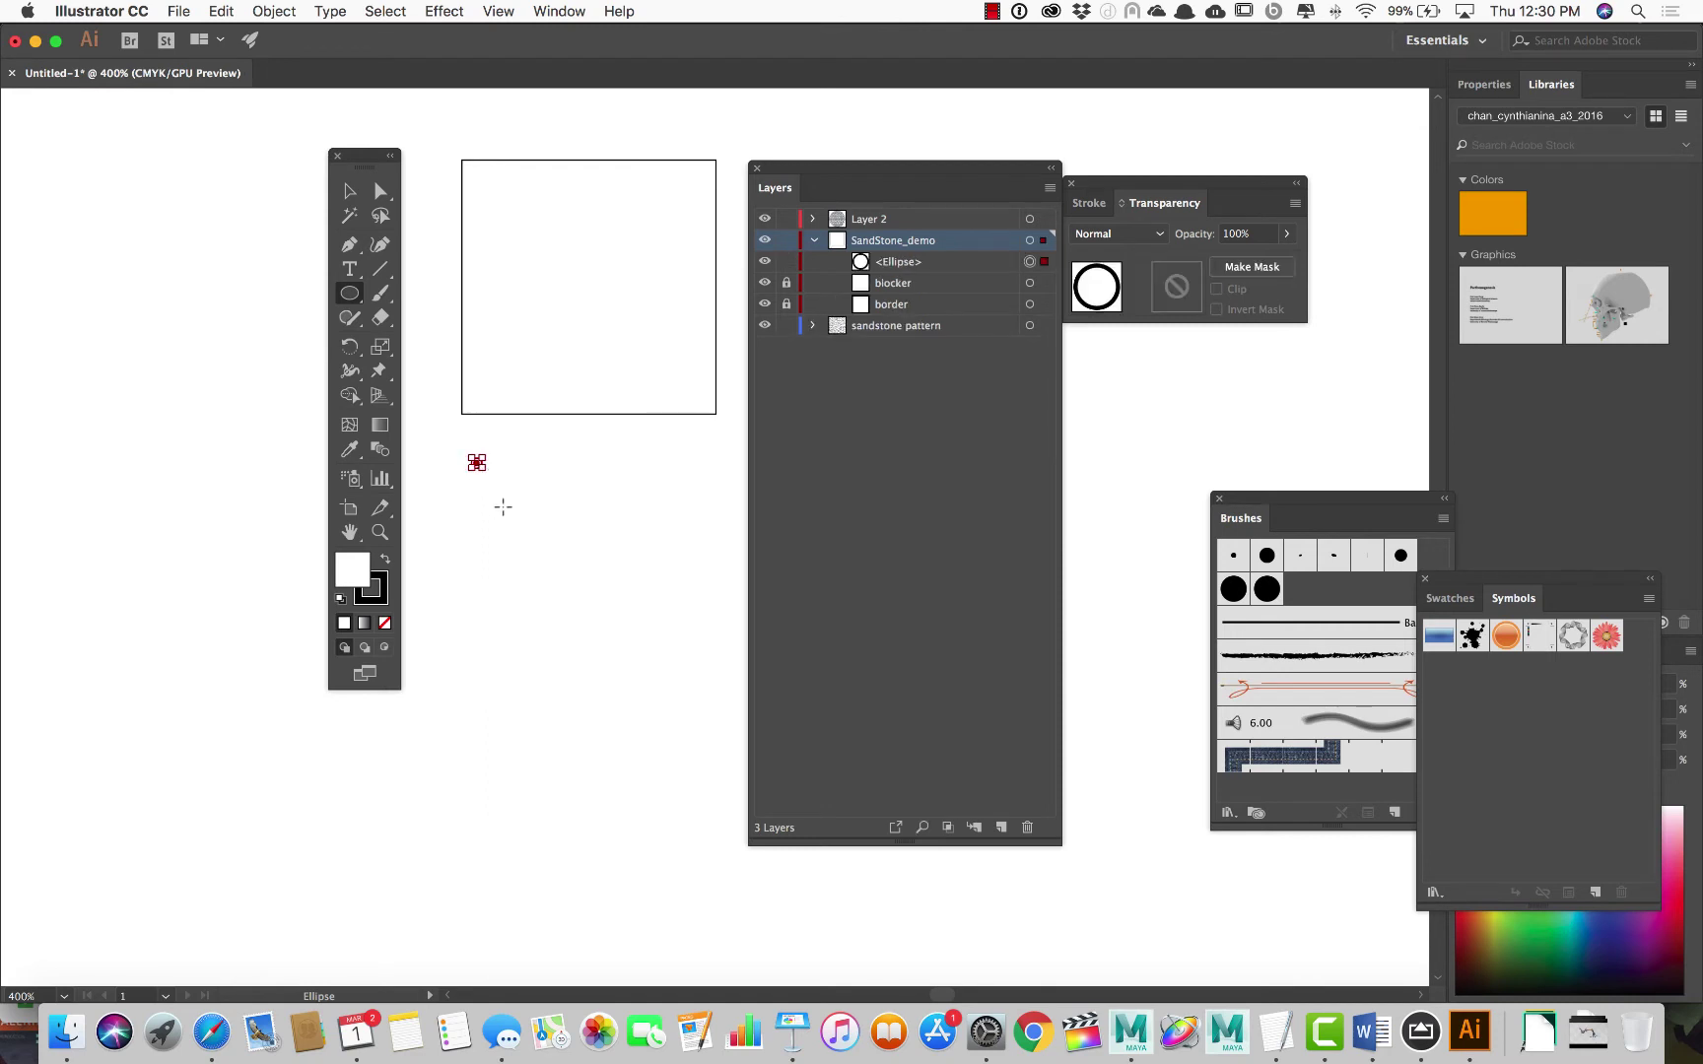
double_click(352, 572)
drag(536, 563, 472, 653)
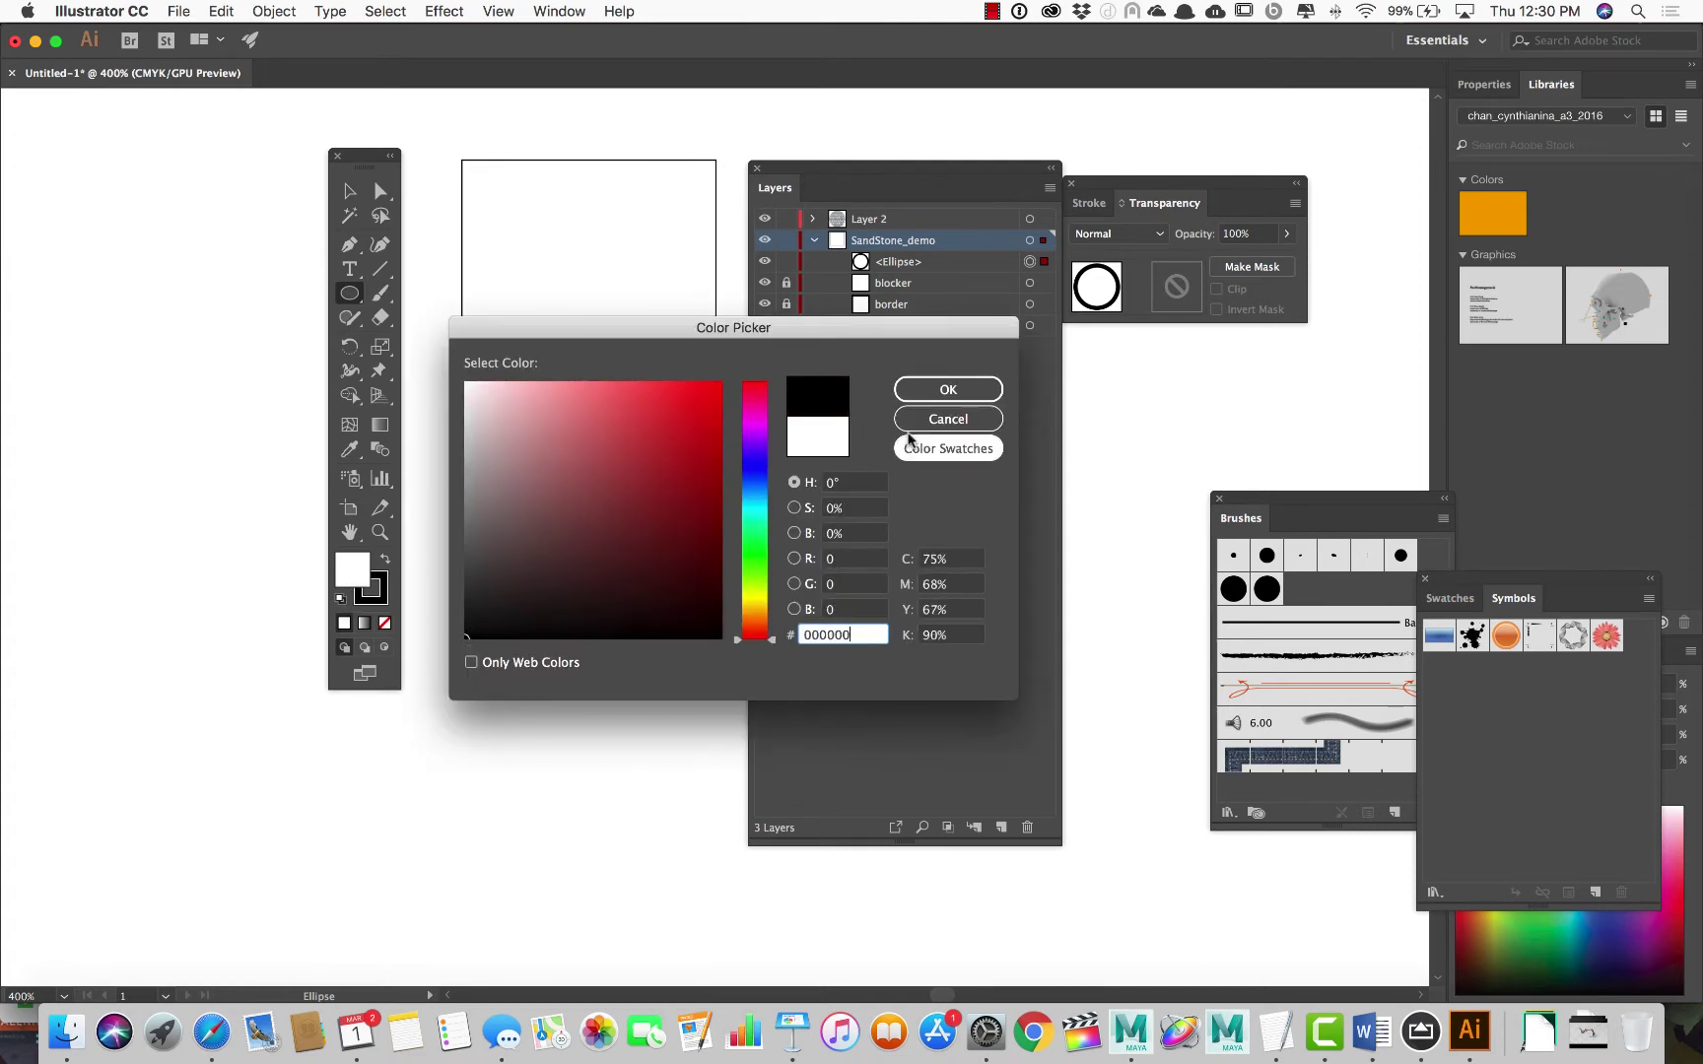
click(931, 391)
click(382, 598)
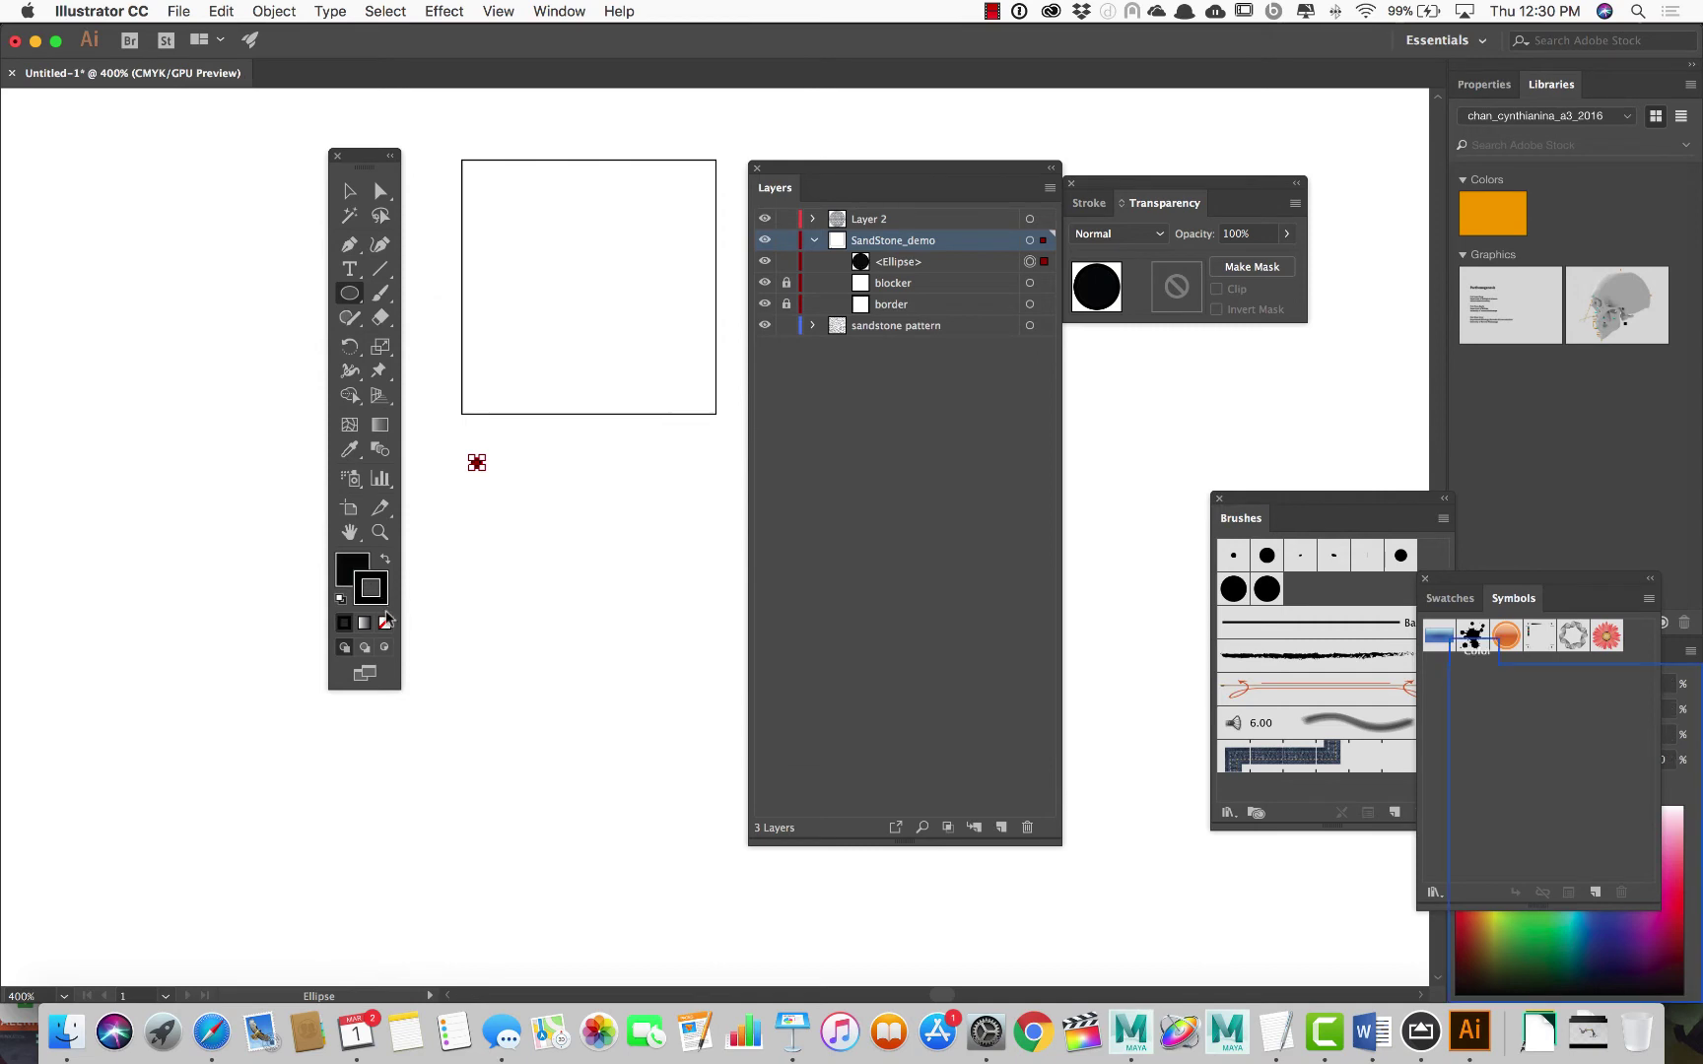
click(385, 623)
scroll(489, 492, up, 3)
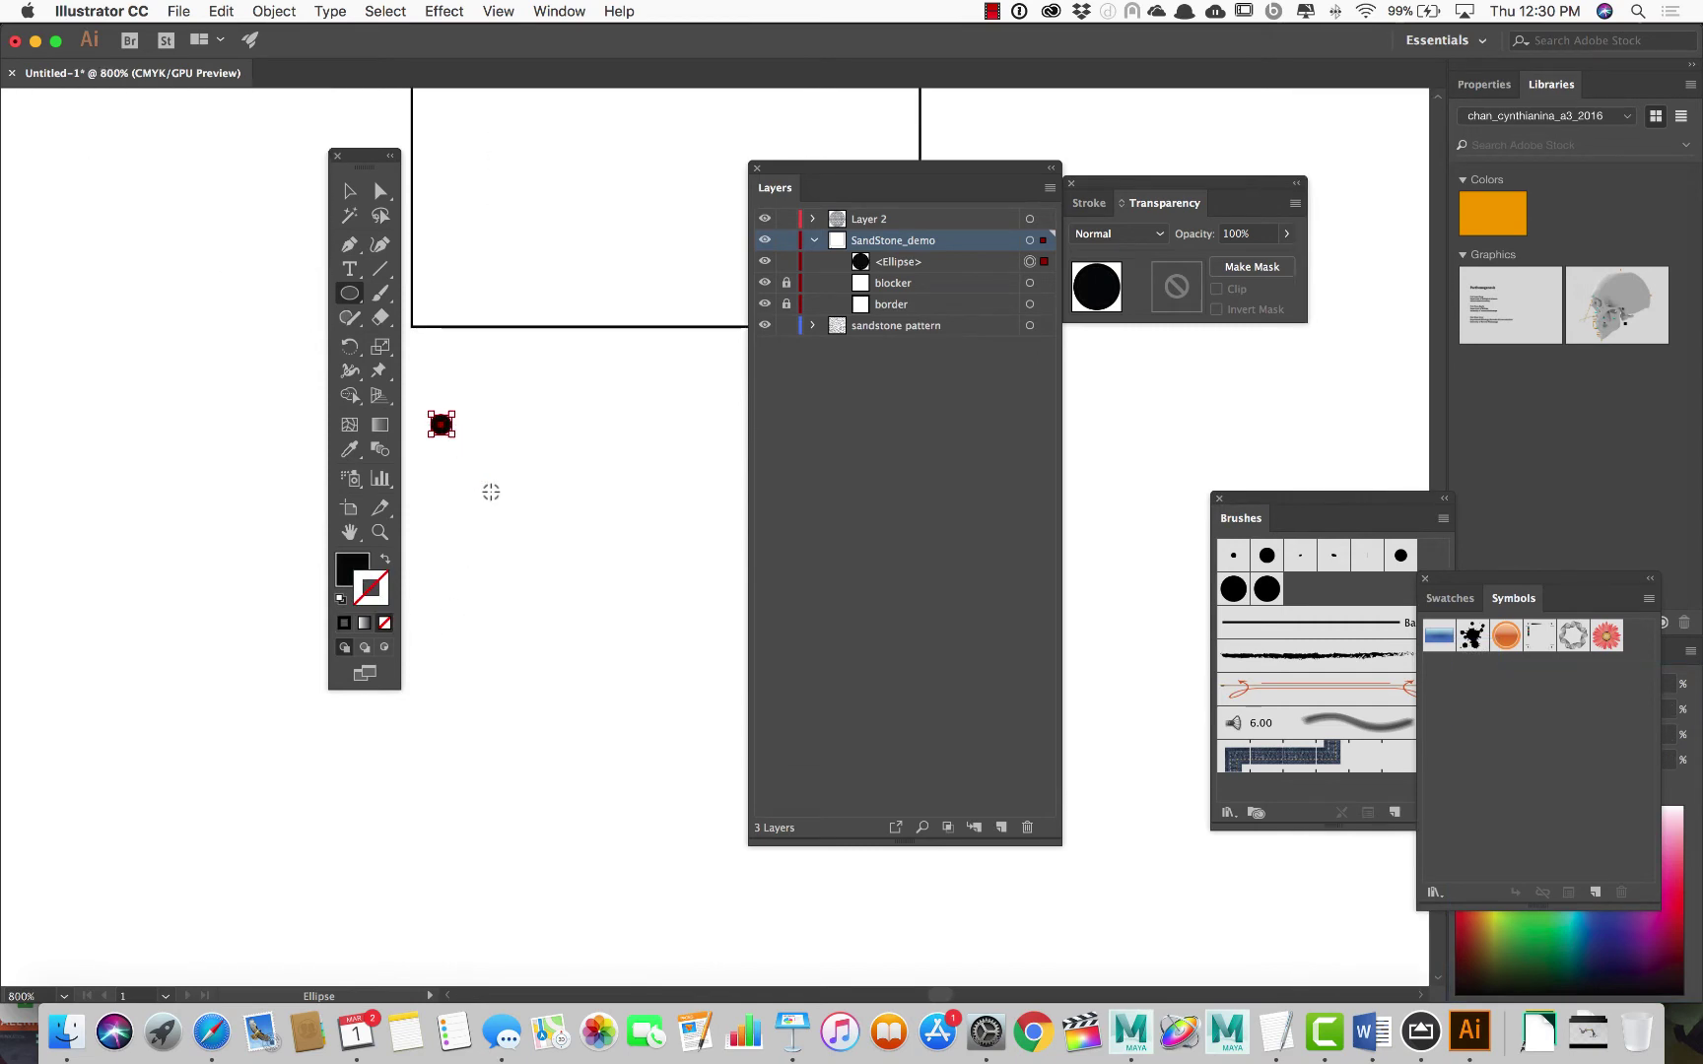
Shrink the black dot to about 1.61 pt wide with the Selection tool, then reselect it
click(353, 193)
drag(456, 440, 451, 436)
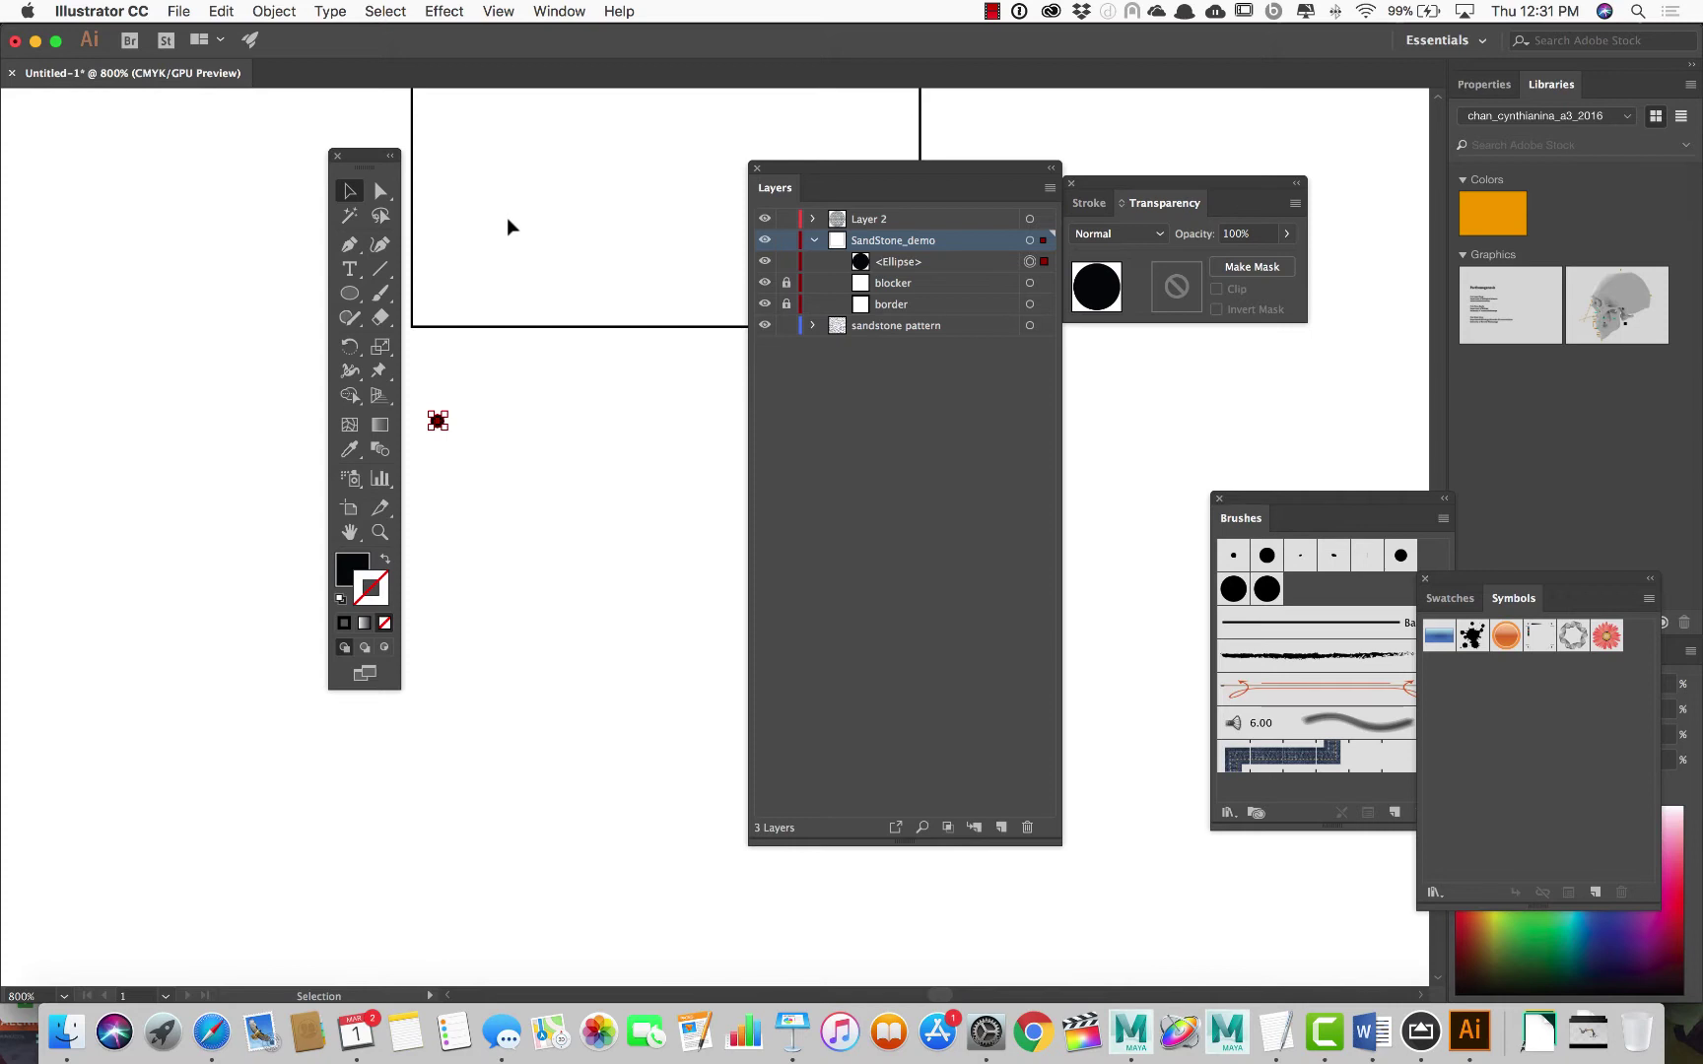
drag(532, 255, 561, 740)
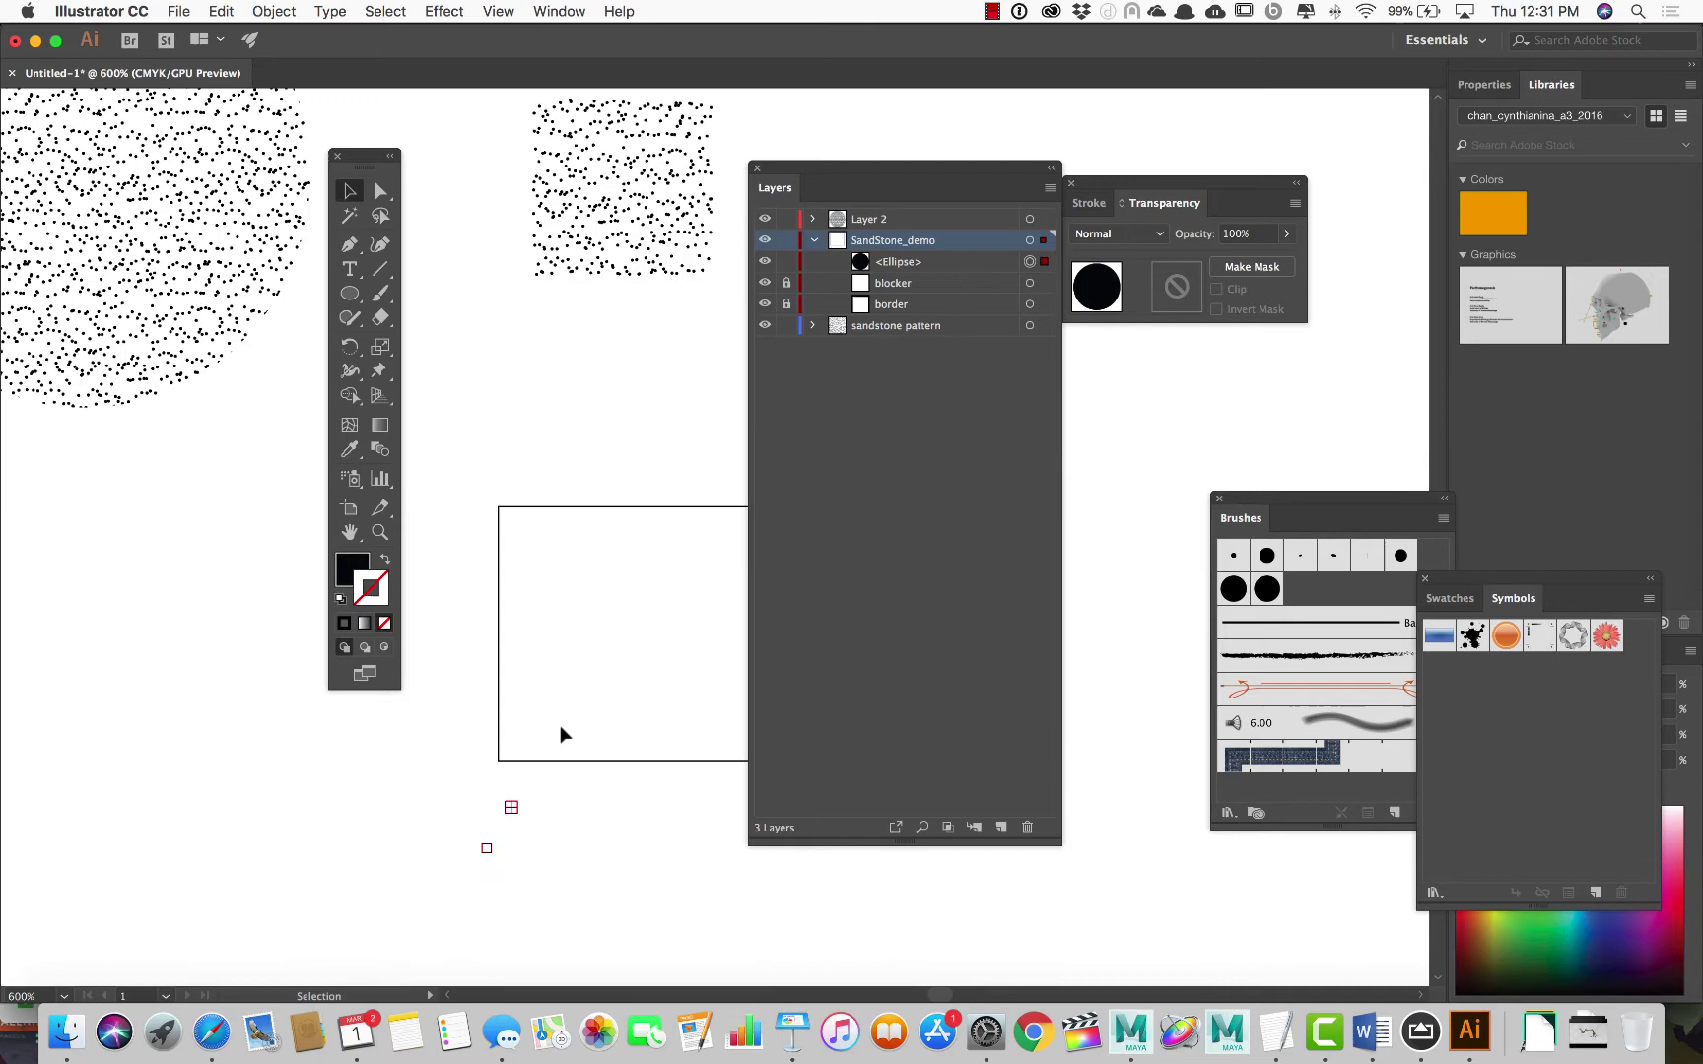
click(568, 867)
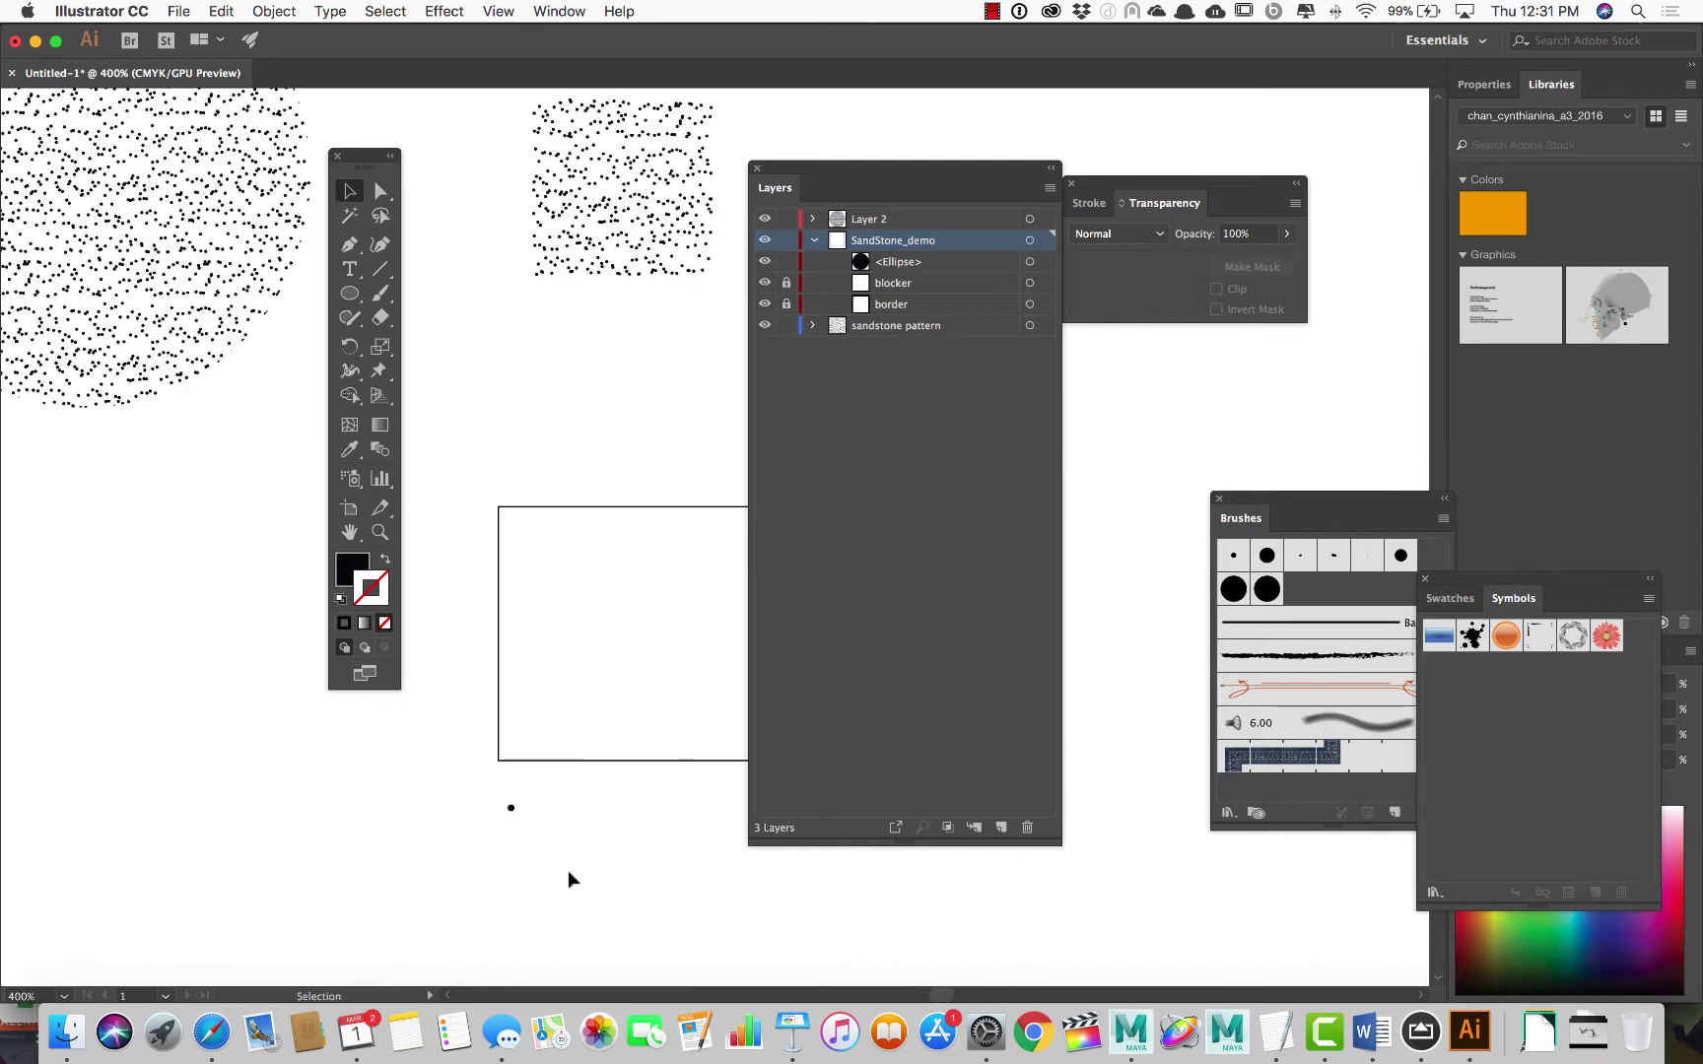
drag(464, 767, 546, 862)
key(super+minus)
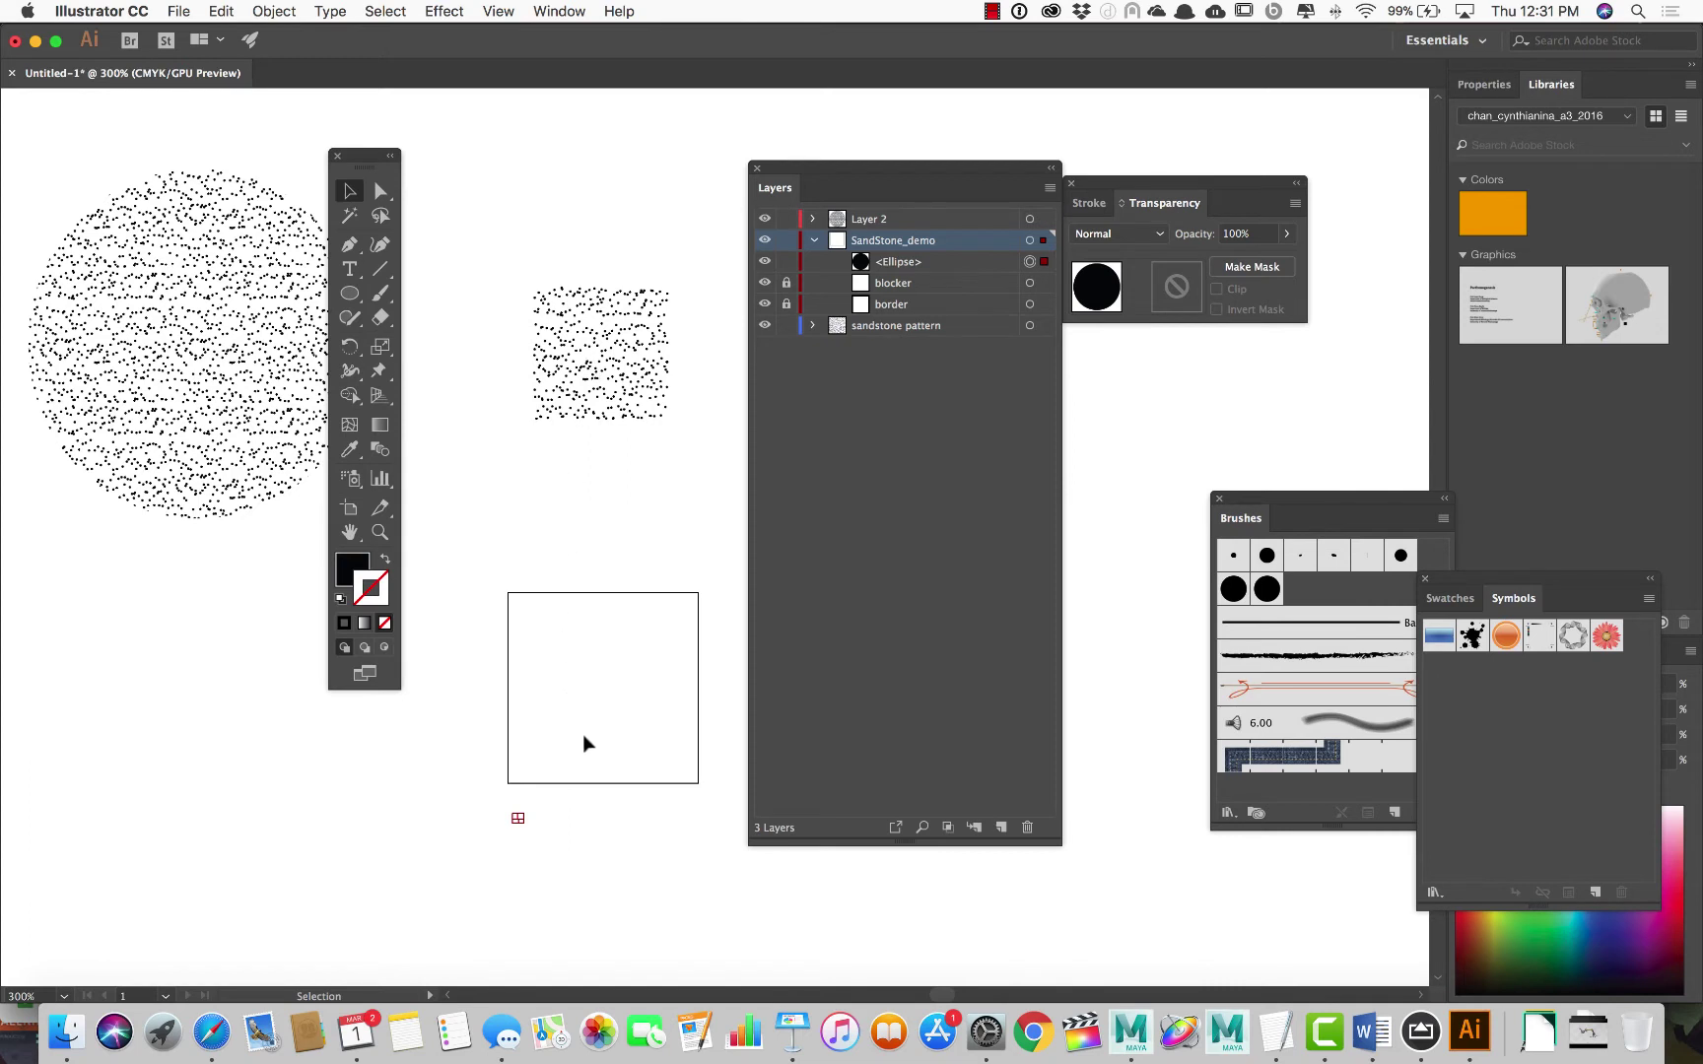
Zoom in on the dot, shrink it further, and marquee-select it again
scroll(582, 734, up, 3)
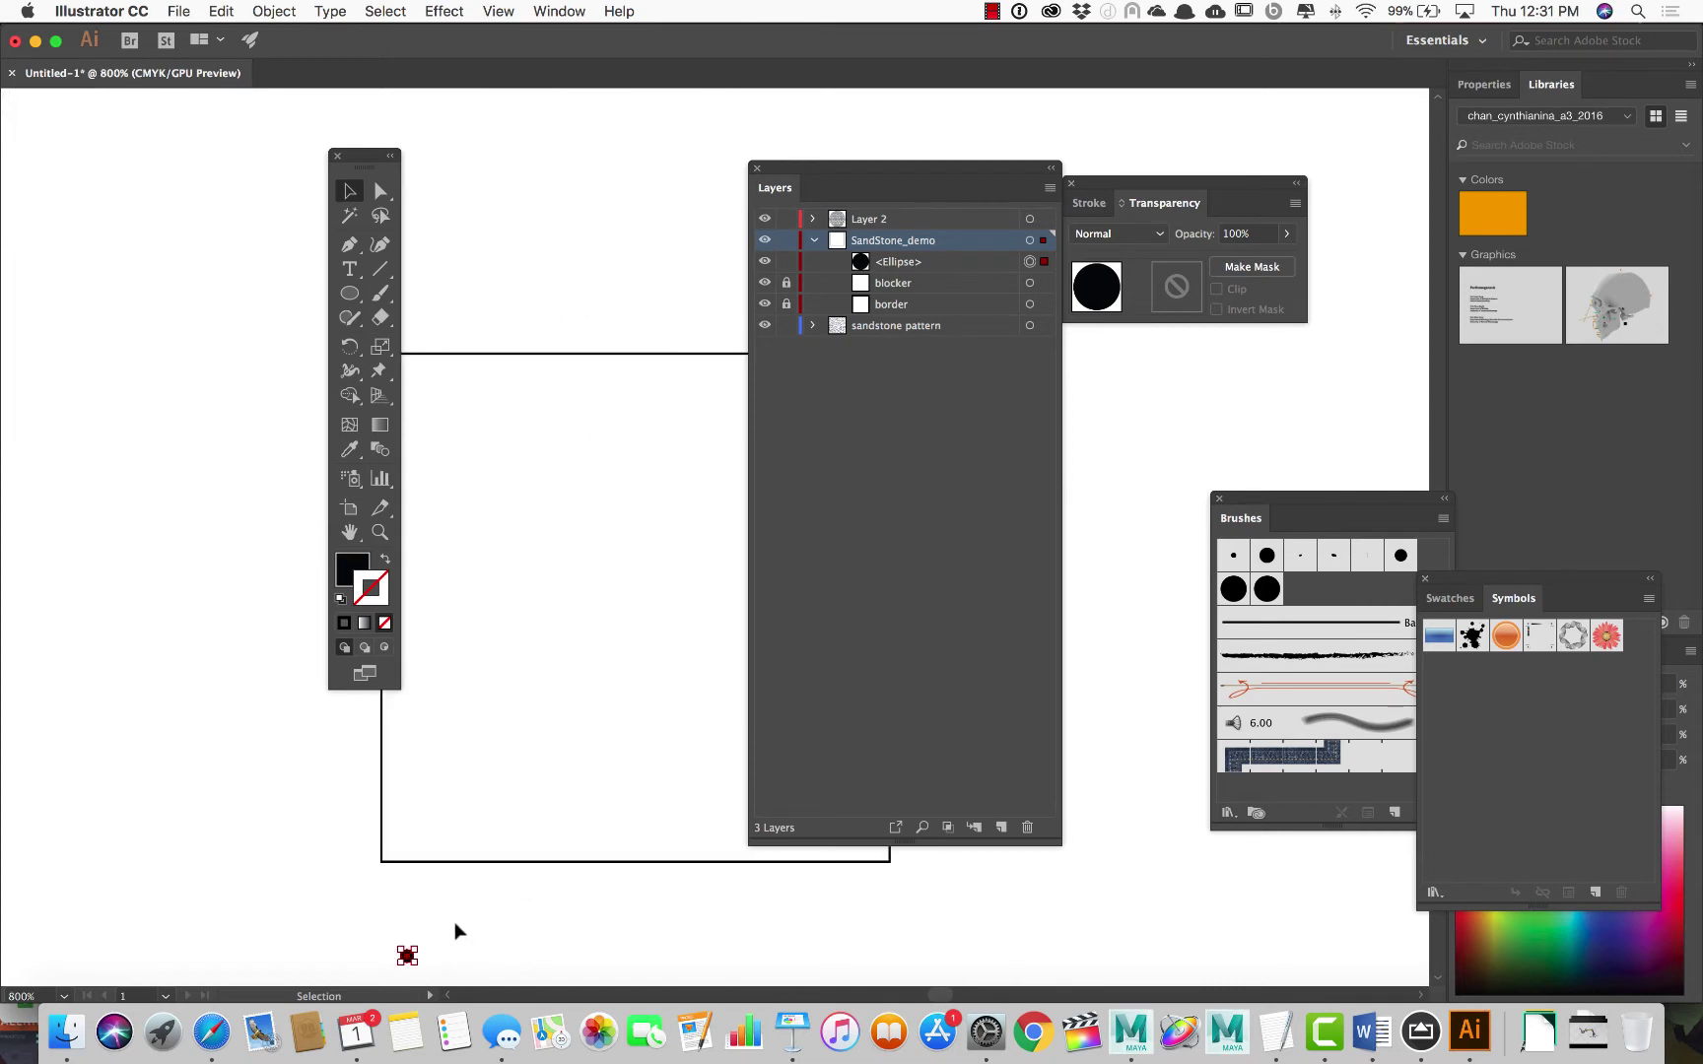
drag(407, 956, 404, 953)
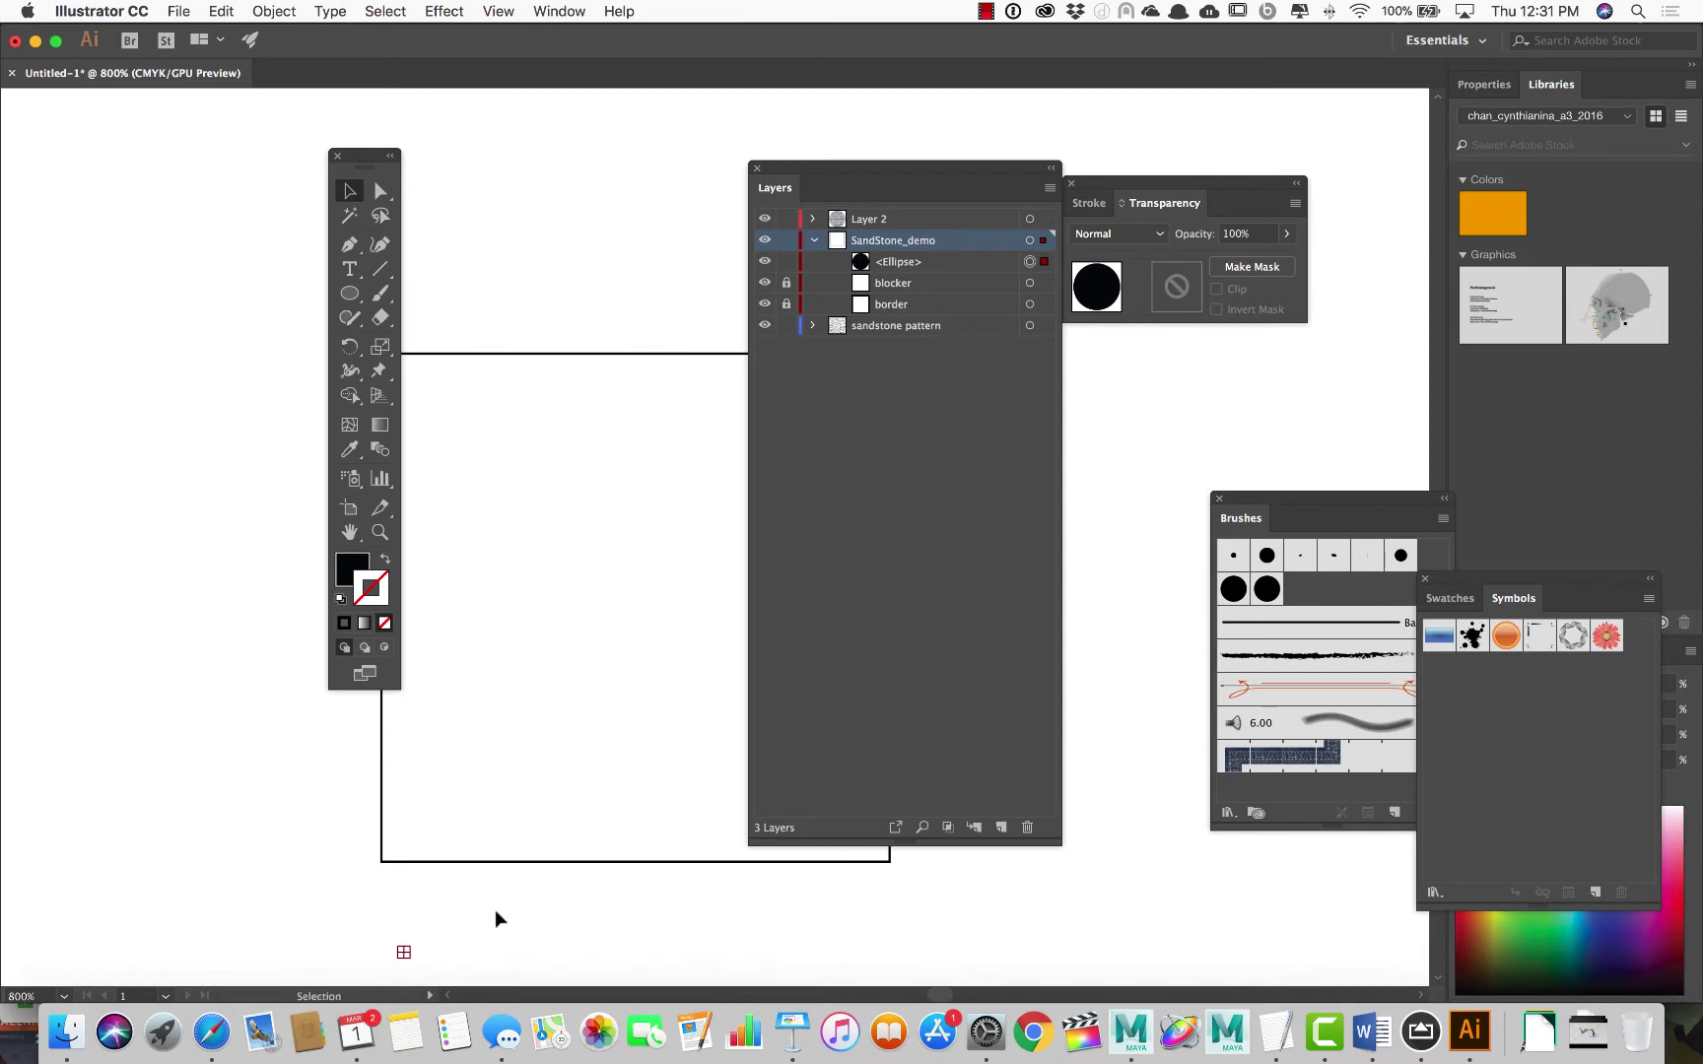
key(space)
drag(492, 826, 567, 498)
alt+scroll(557, 522, up, 2)
alt+scroll(544, 554, up, 2)
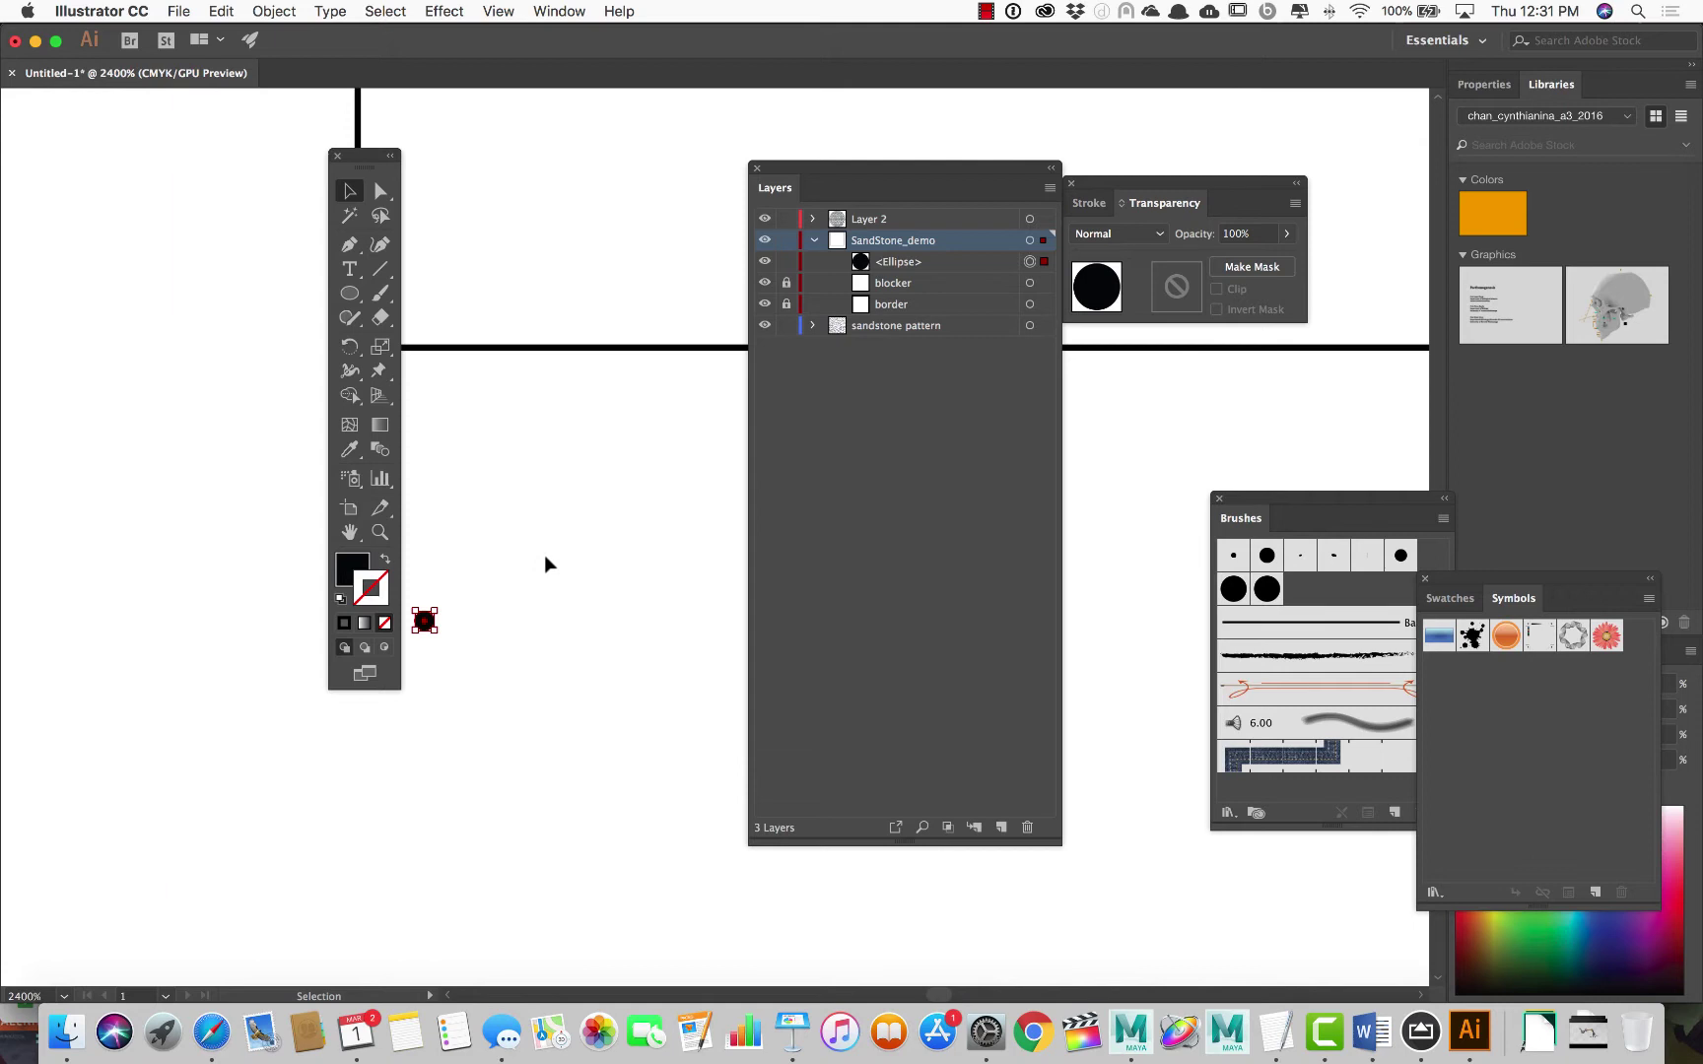
key(space)
drag(536, 567, 684, 551)
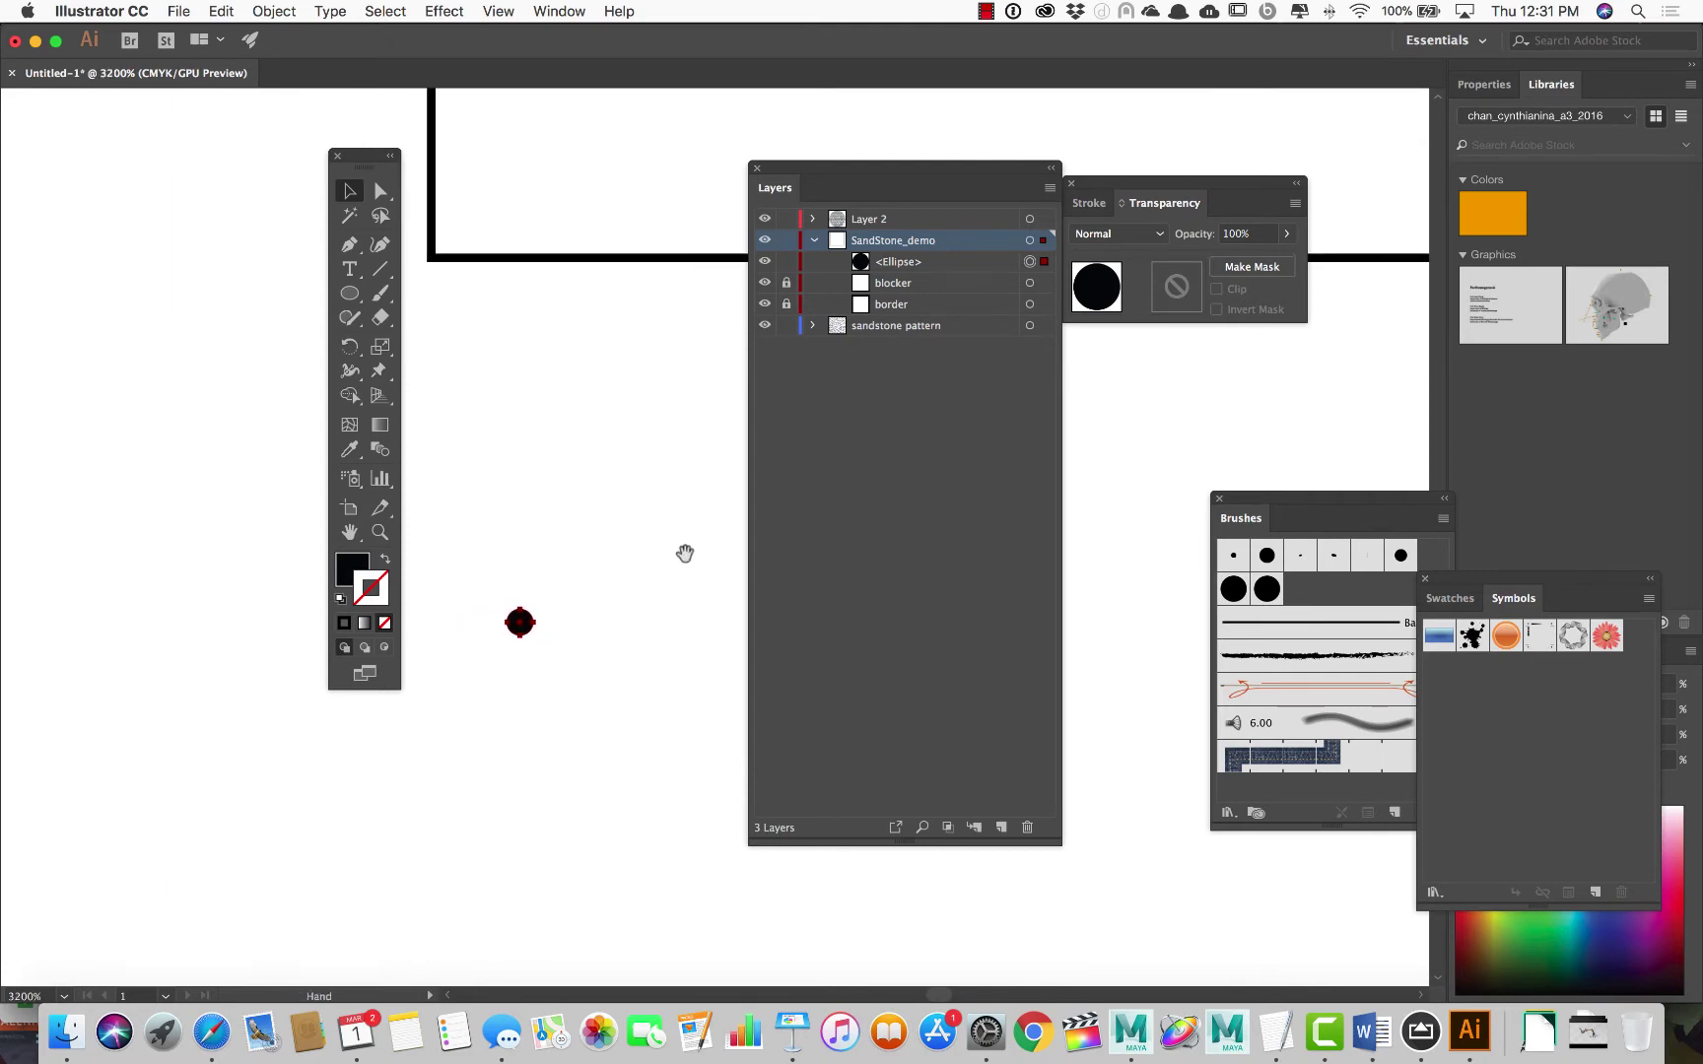
alt+scroll(631, 567, up, 1)
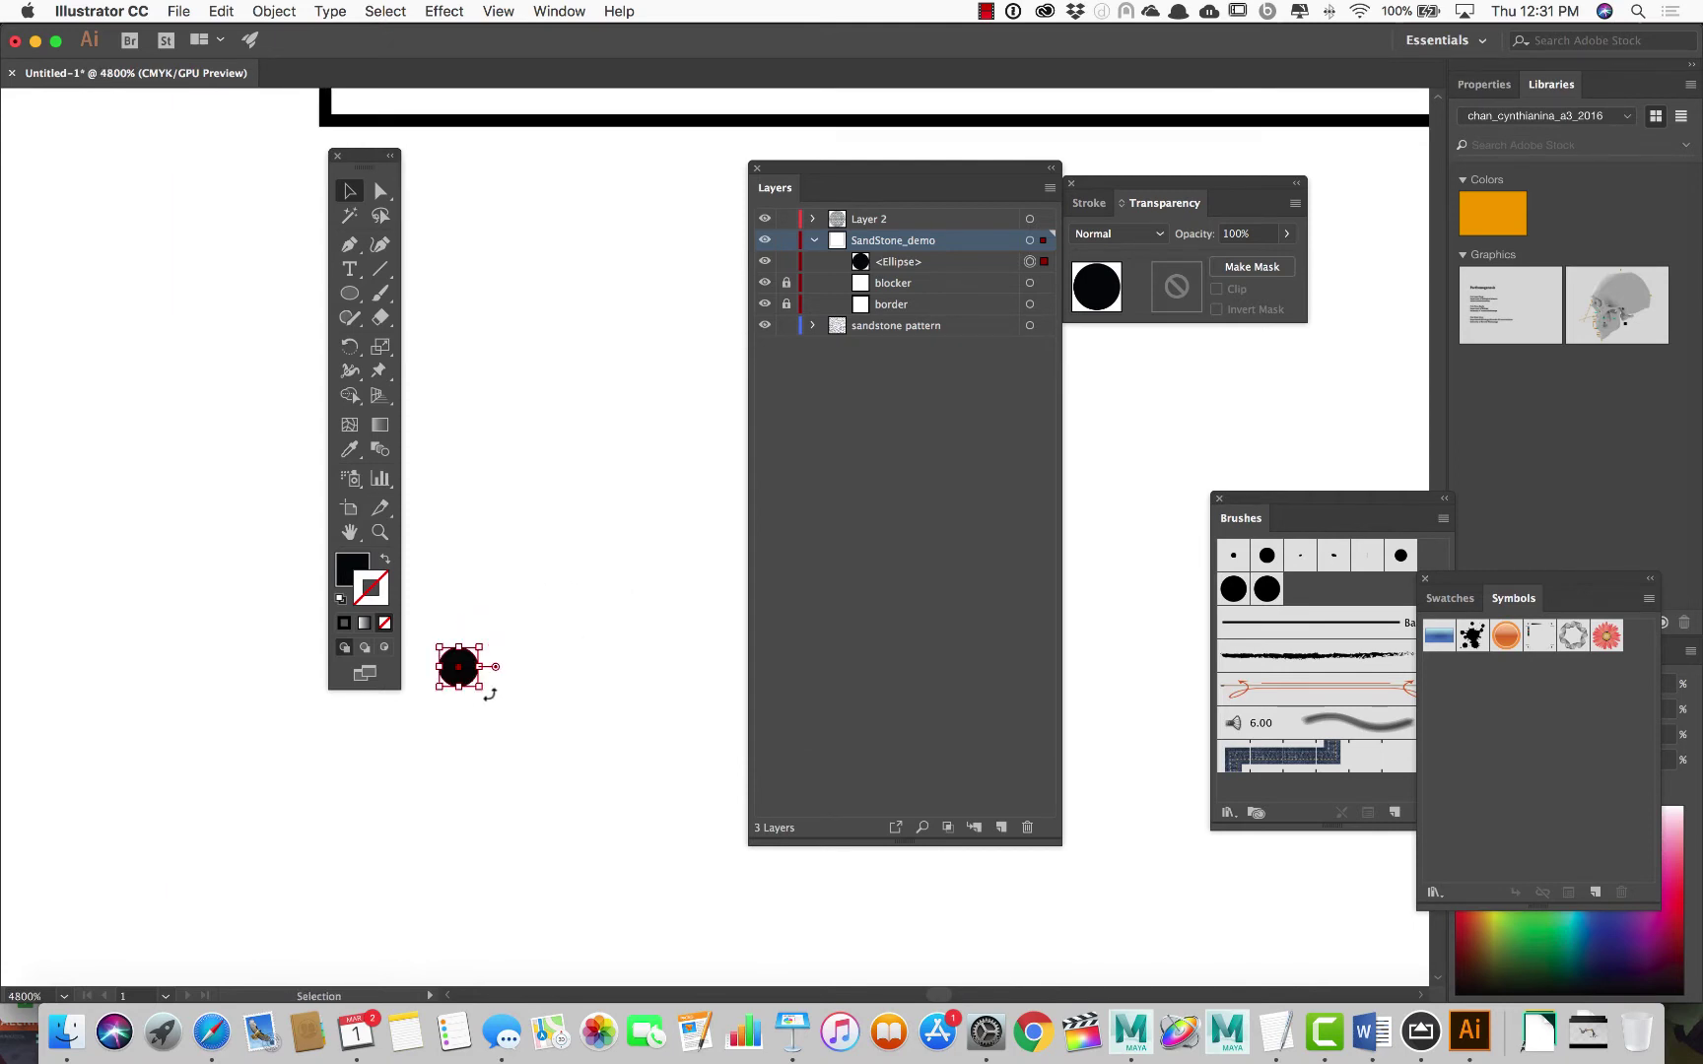
drag(480, 694, 466, 675)
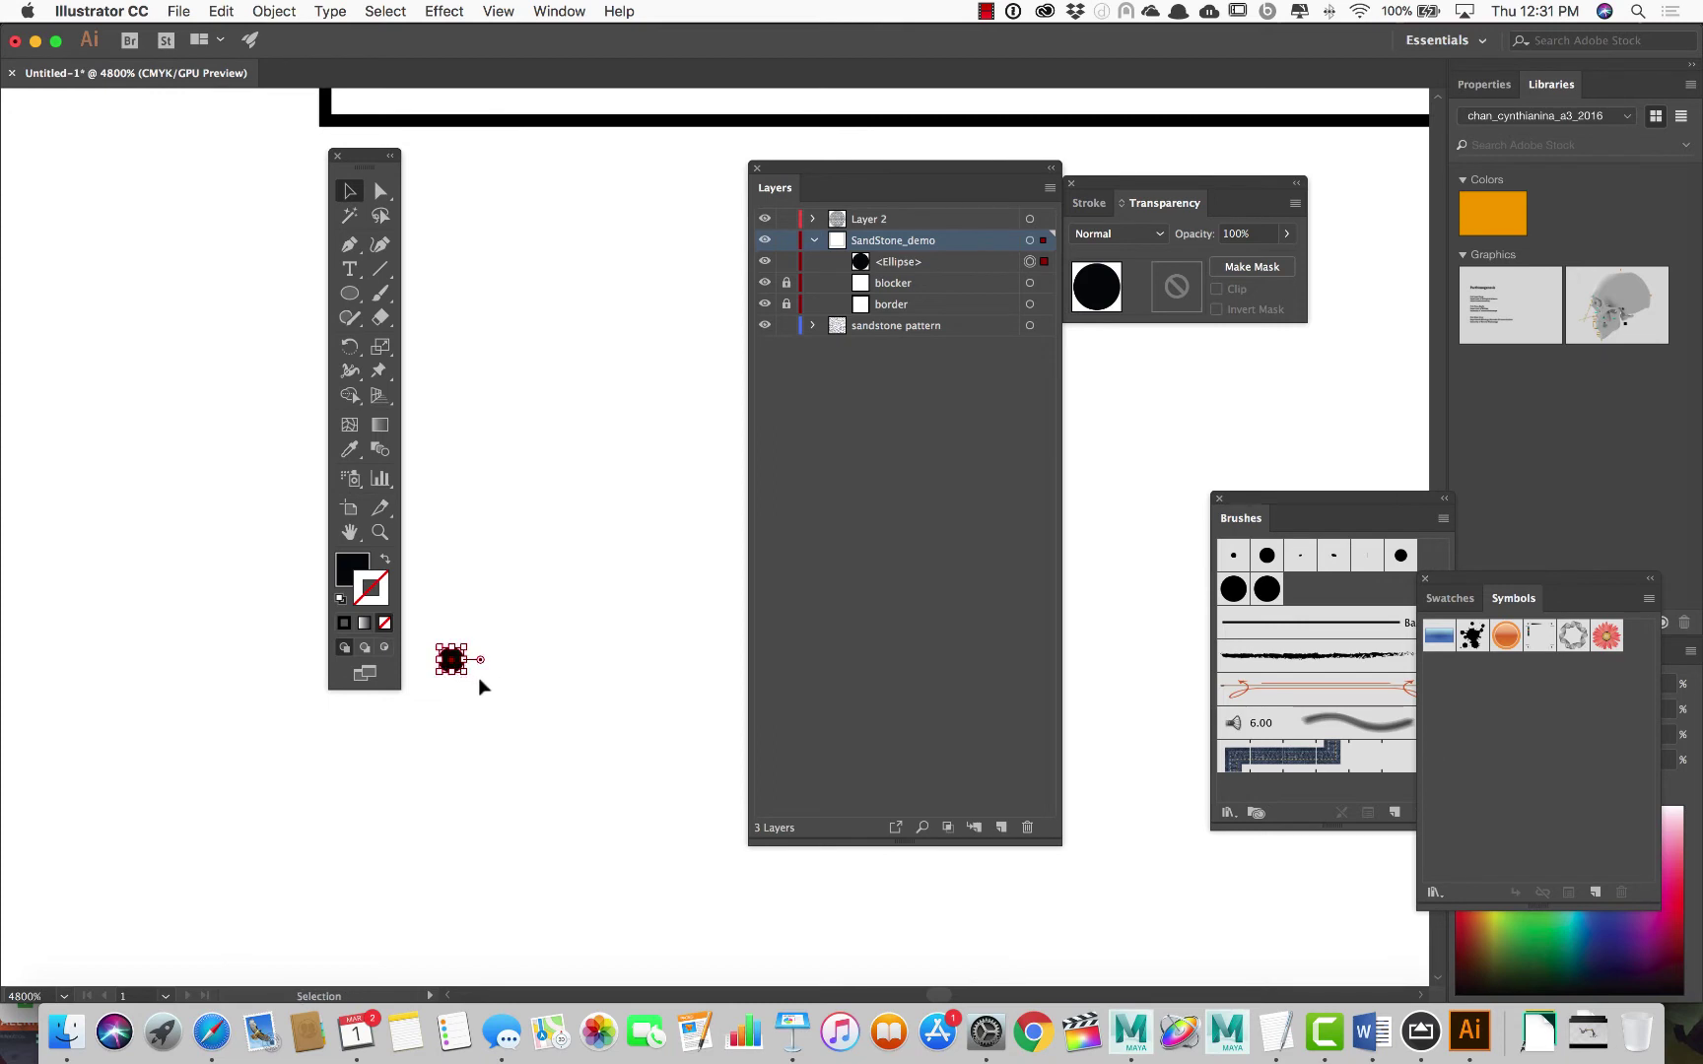
click(492, 710)
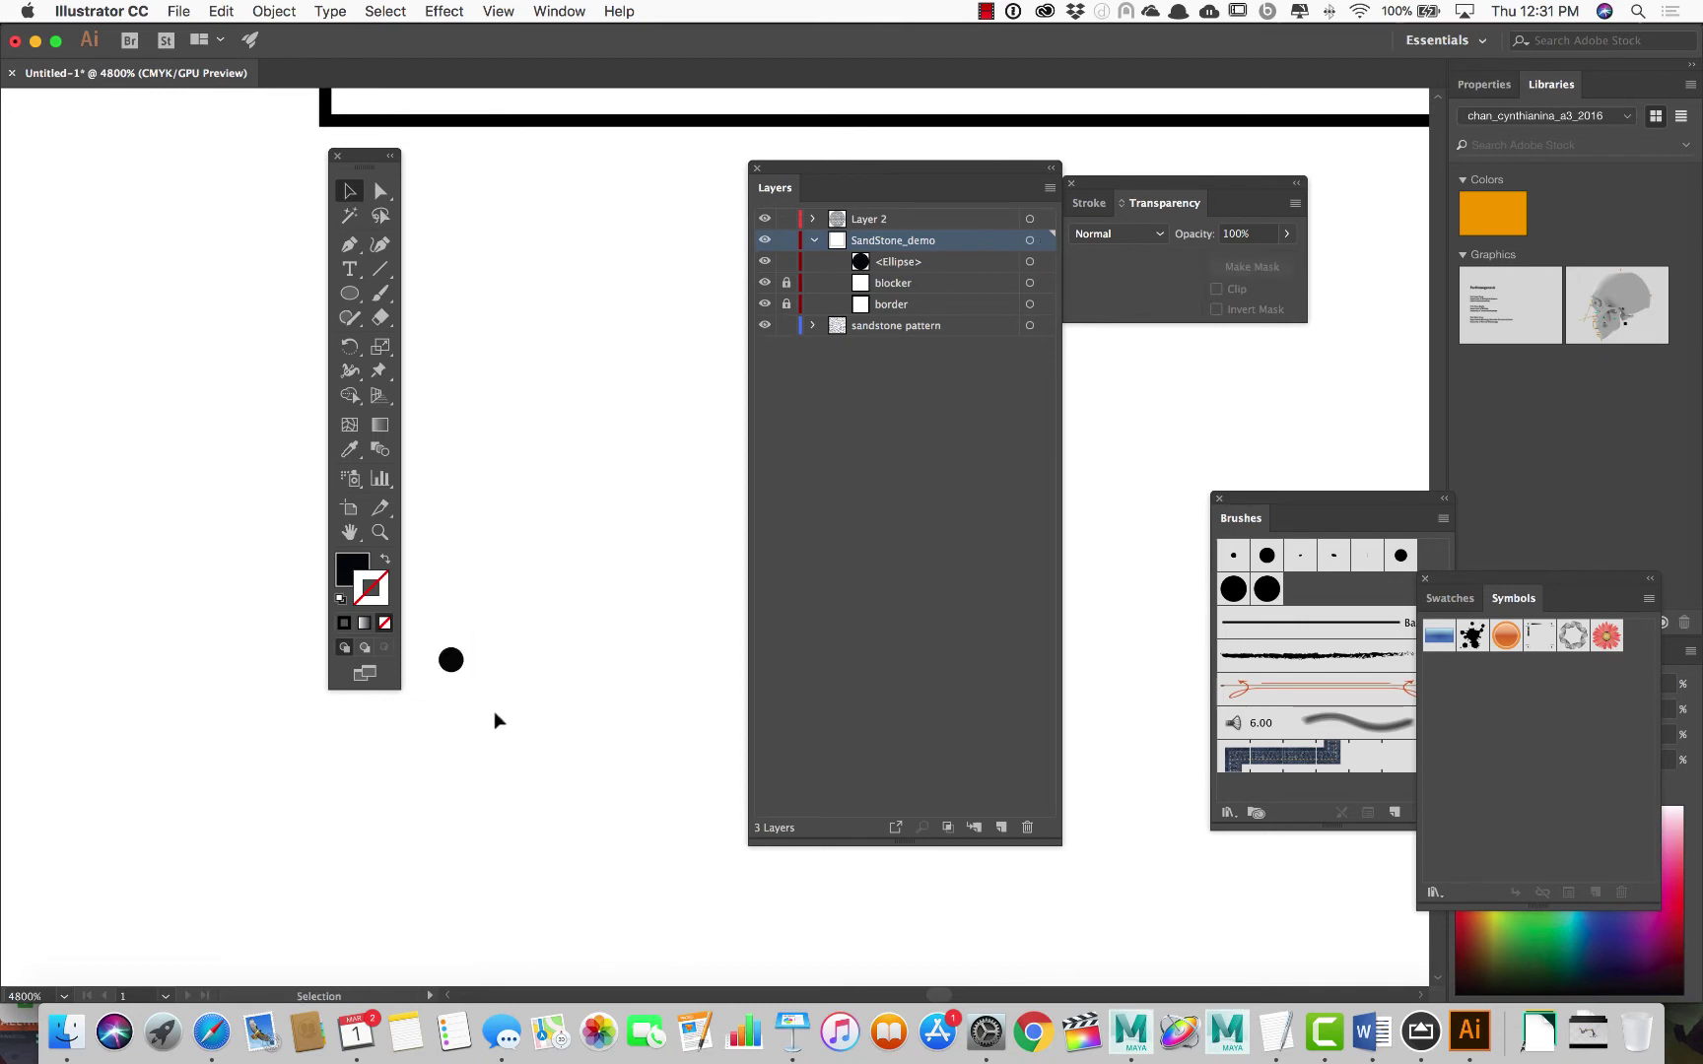
drag(511, 623, 389, 729)
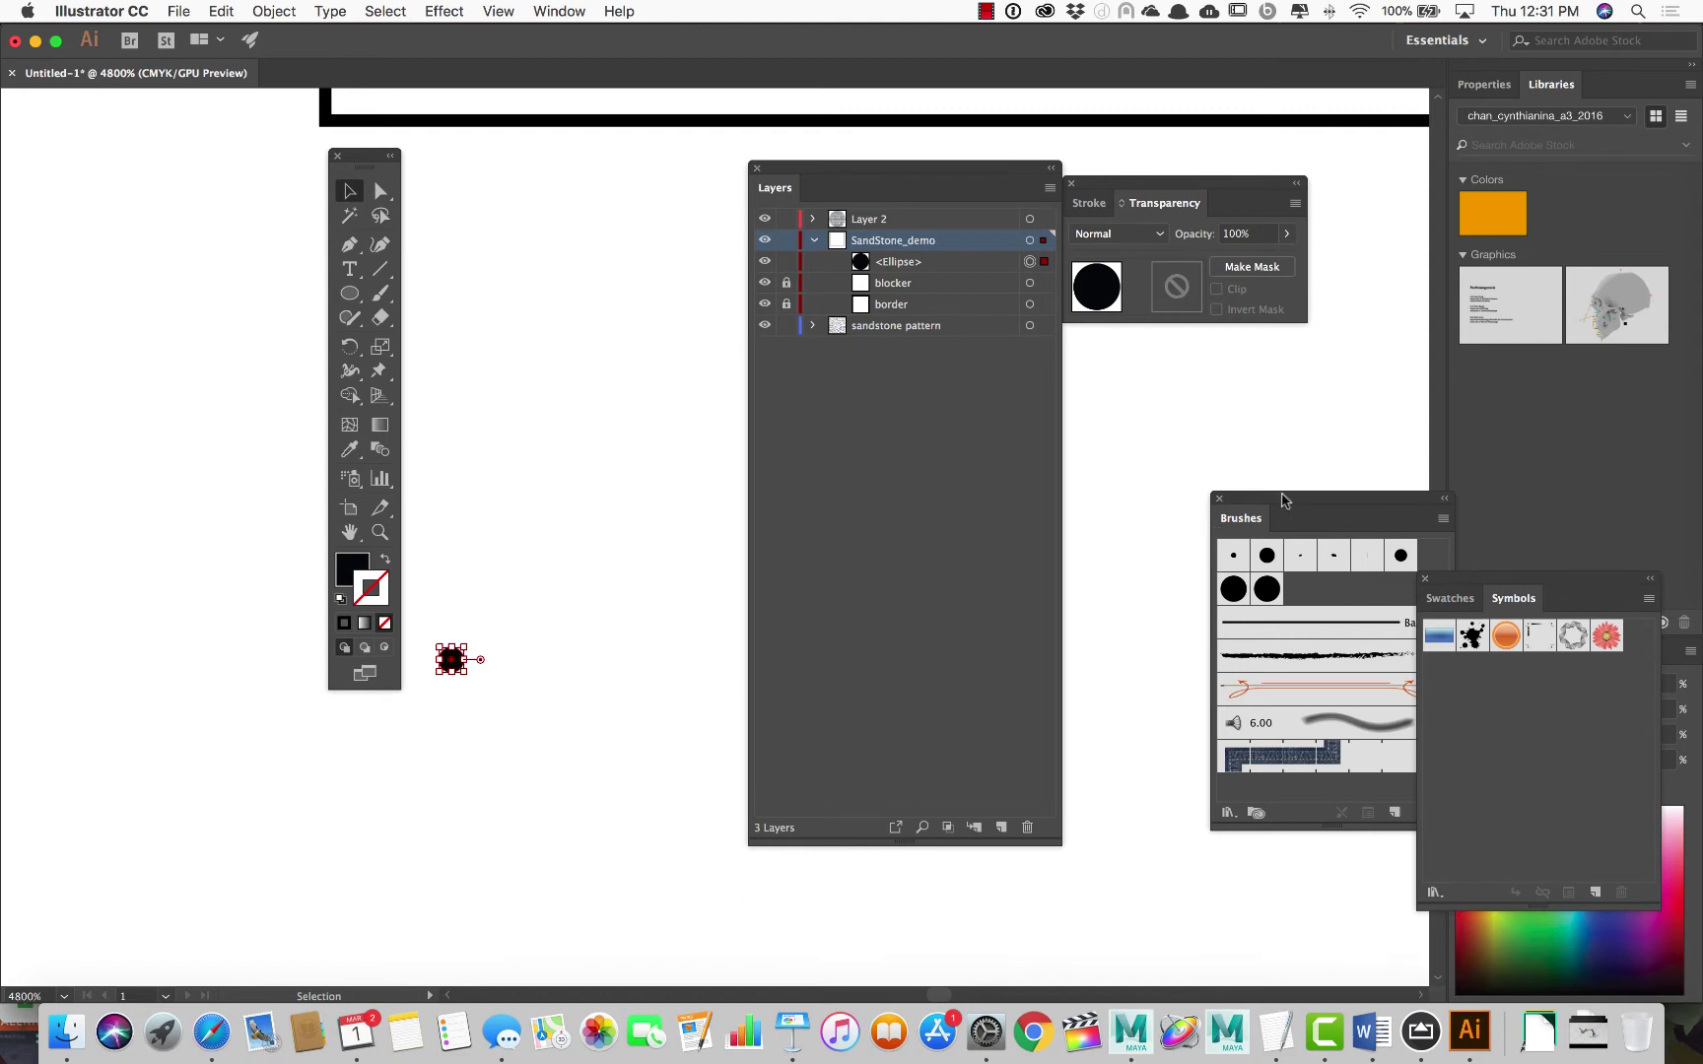
Move the Brushes panel beside the artwork and start a new Scatter Brush from the black dot
mouse_move(1283, 500)
mouse_down()
mouse_move(1015, 509)
mouse_move(717, 404)
mouse_move(546, 451)
mouse_move(559, 553)
mouse_move(573, 550)
mouse_up()
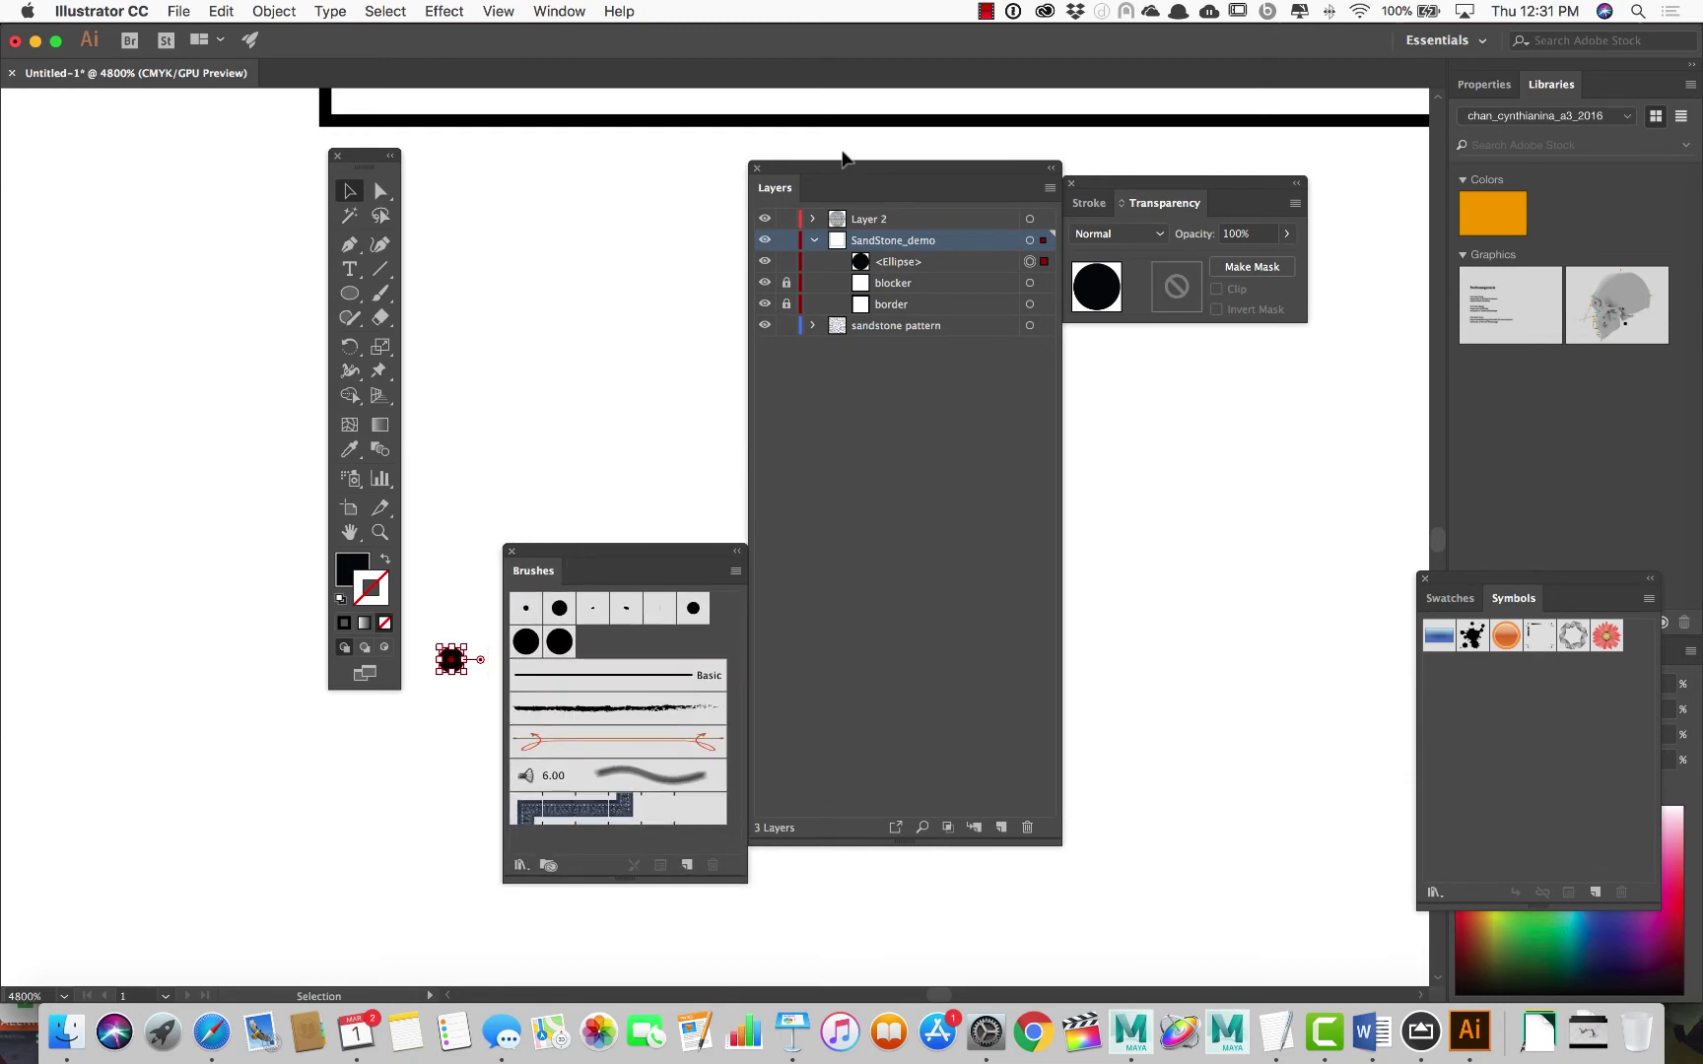
click(560, 11)
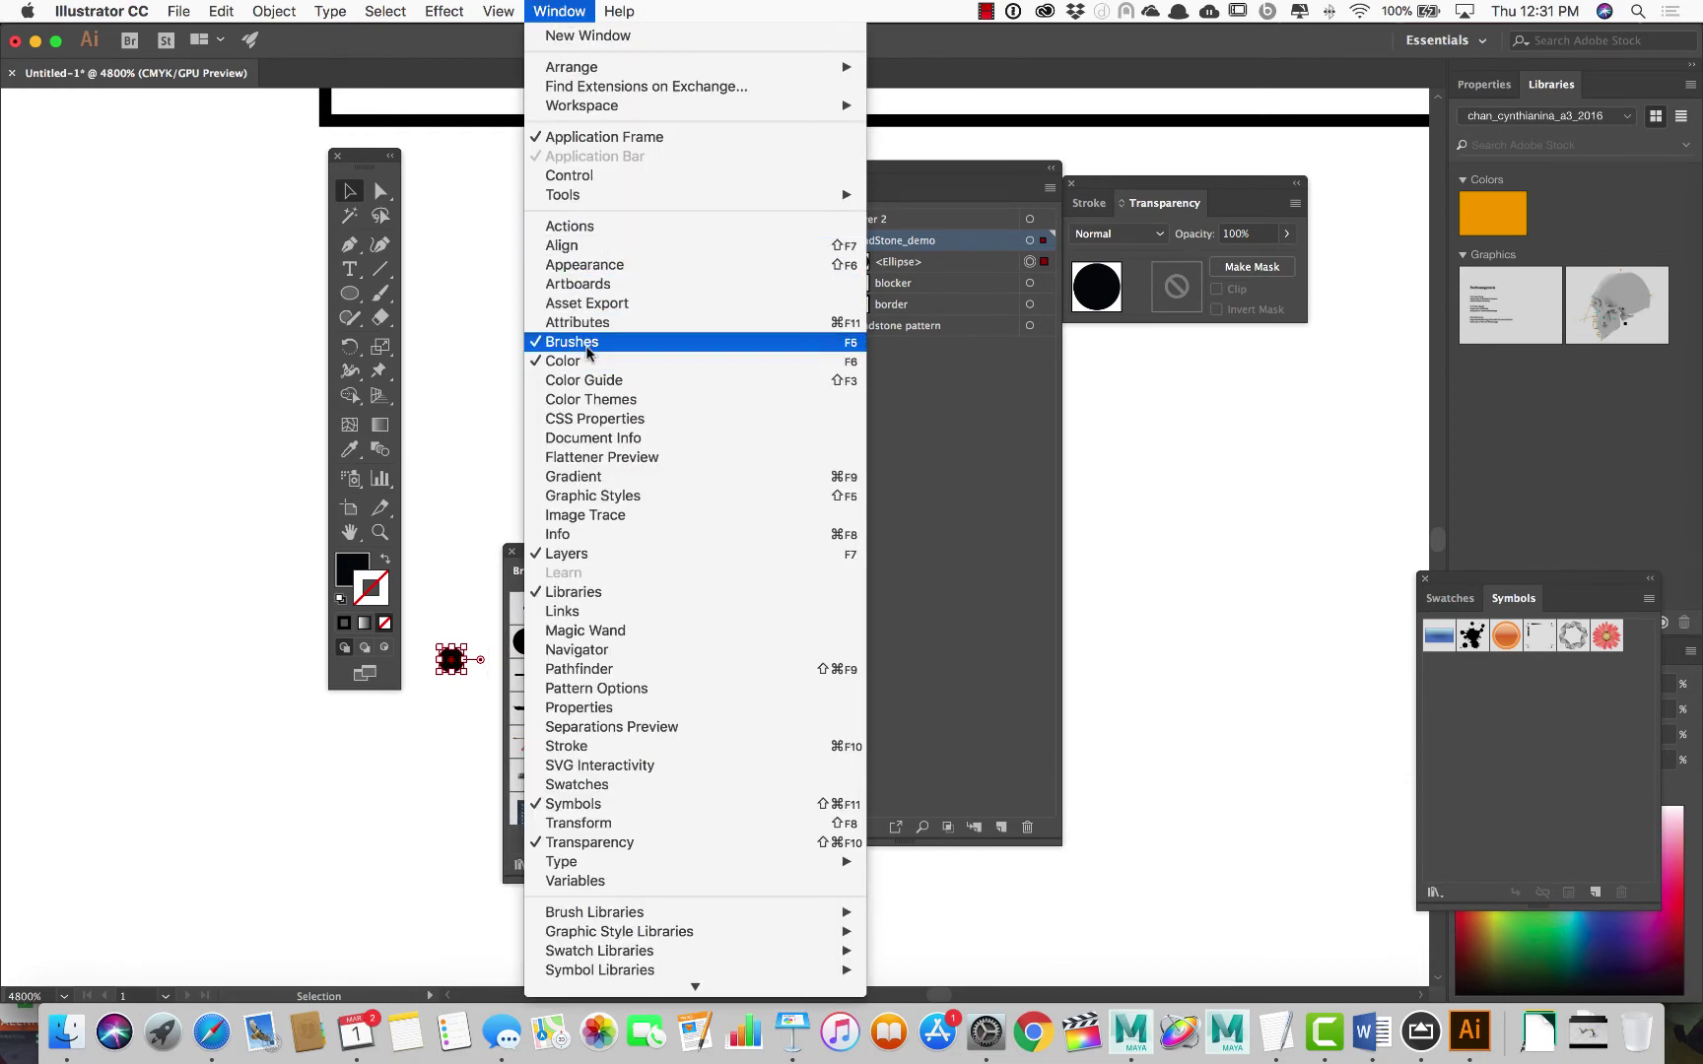
click(558, 11)
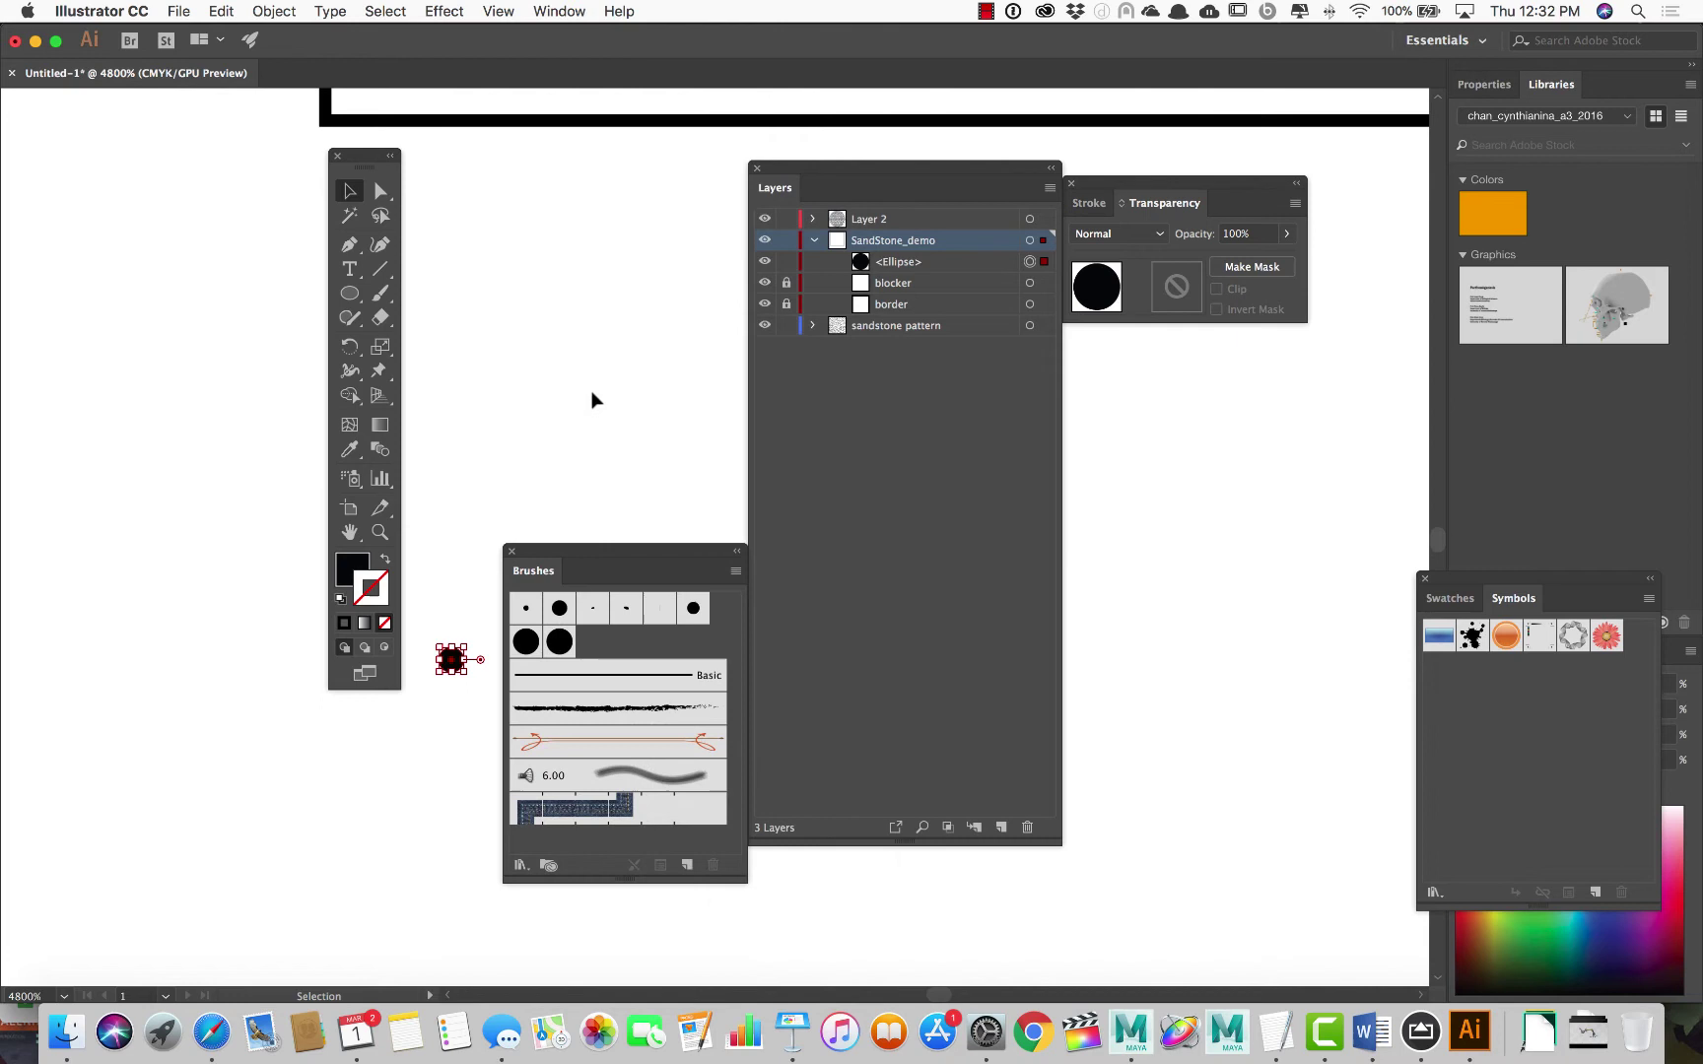
click(735, 572)
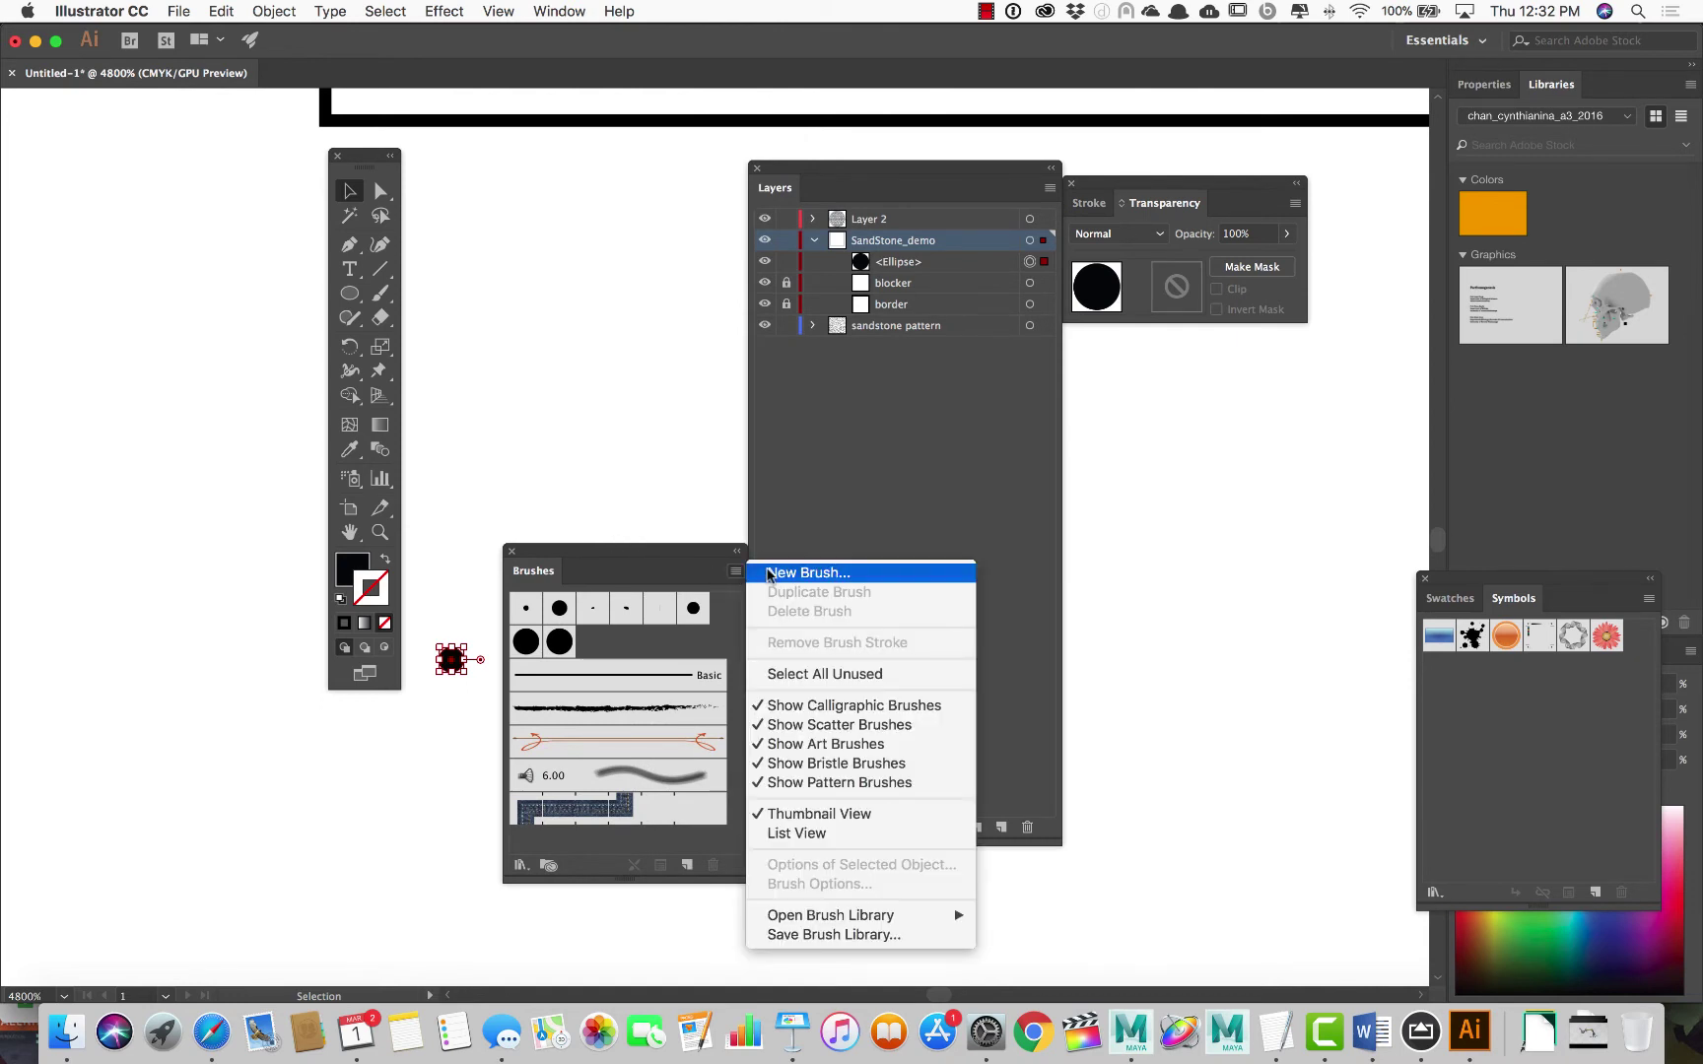
click(772, 574)
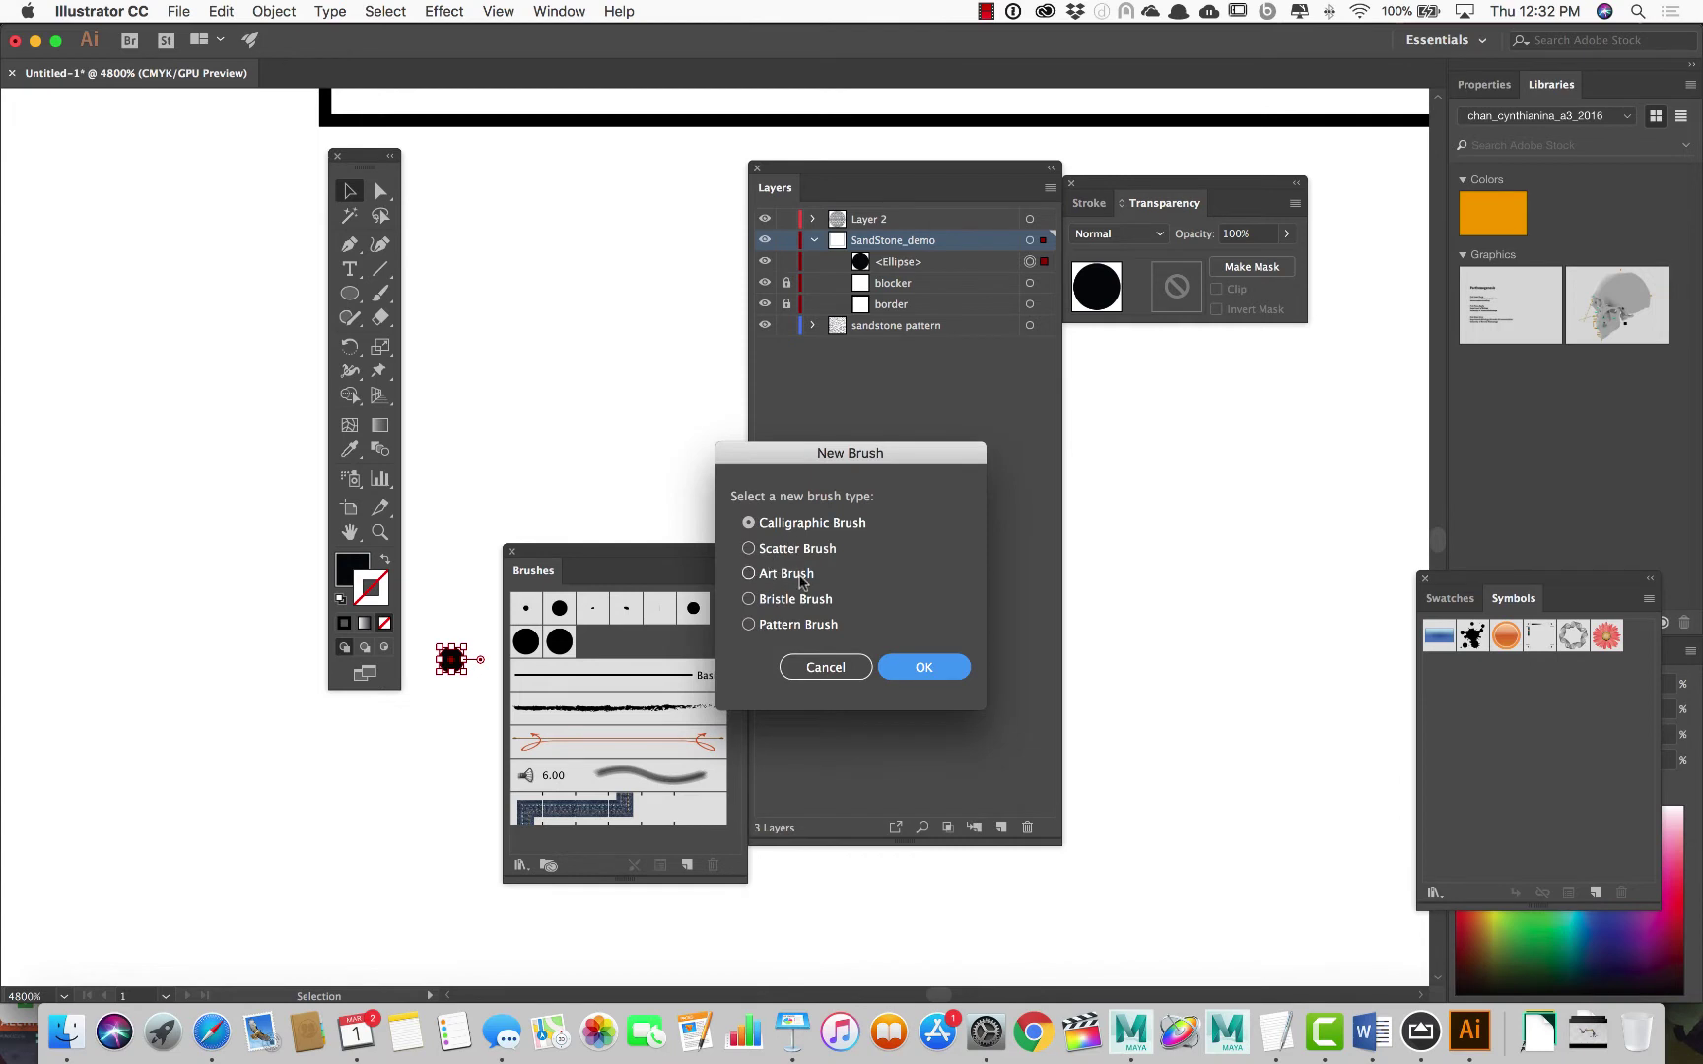
click(788, 552)
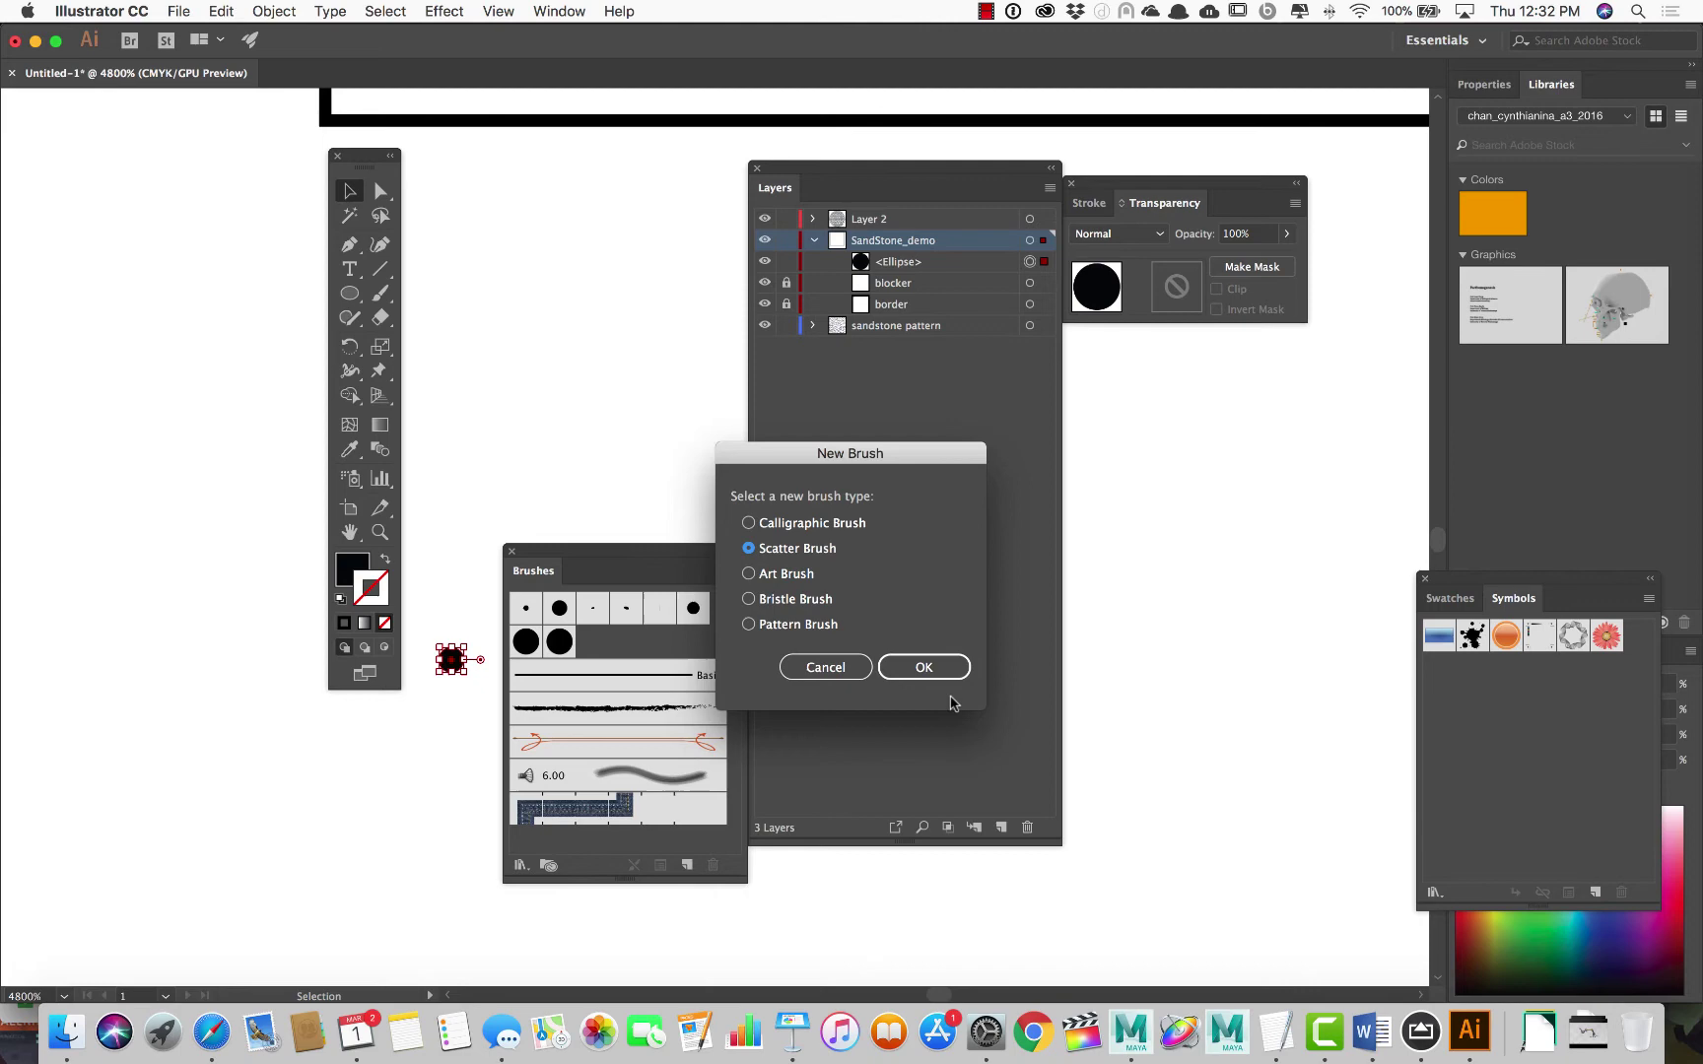
click(923, 668)
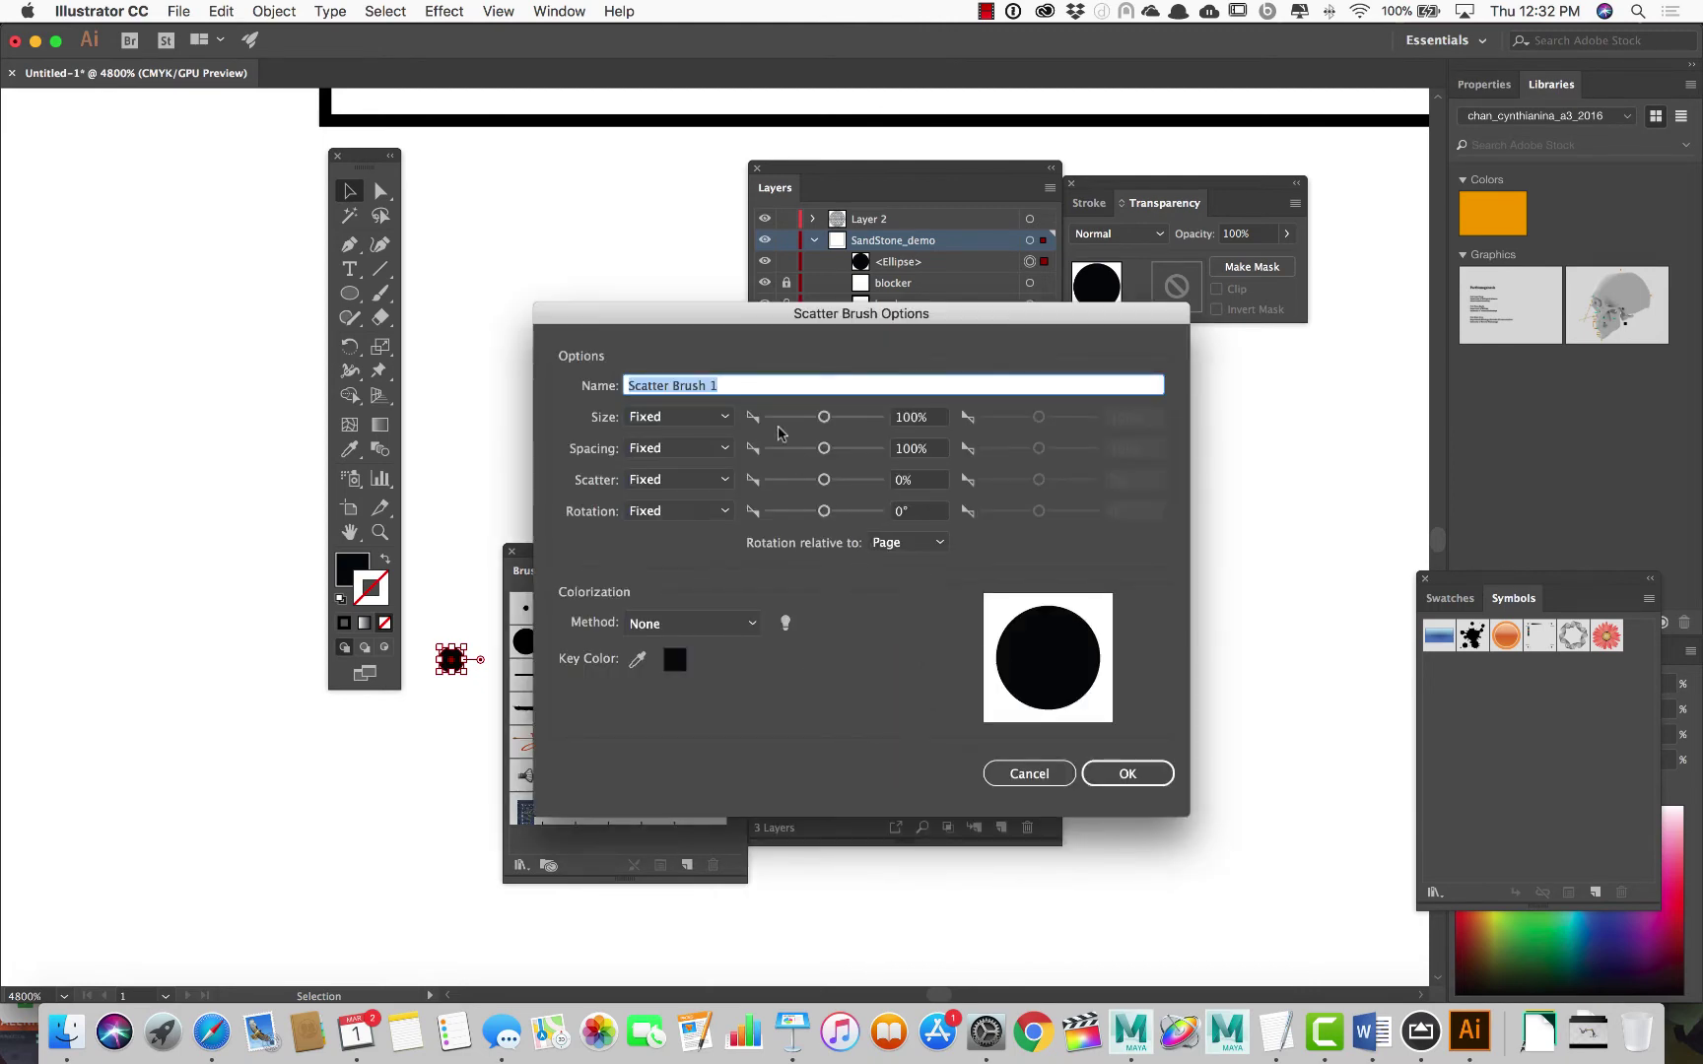
Name the brush 'Dot pattern scatter', keep size fixed, and set spacing to Random 10%–100%
text(Dot pattern scatter)
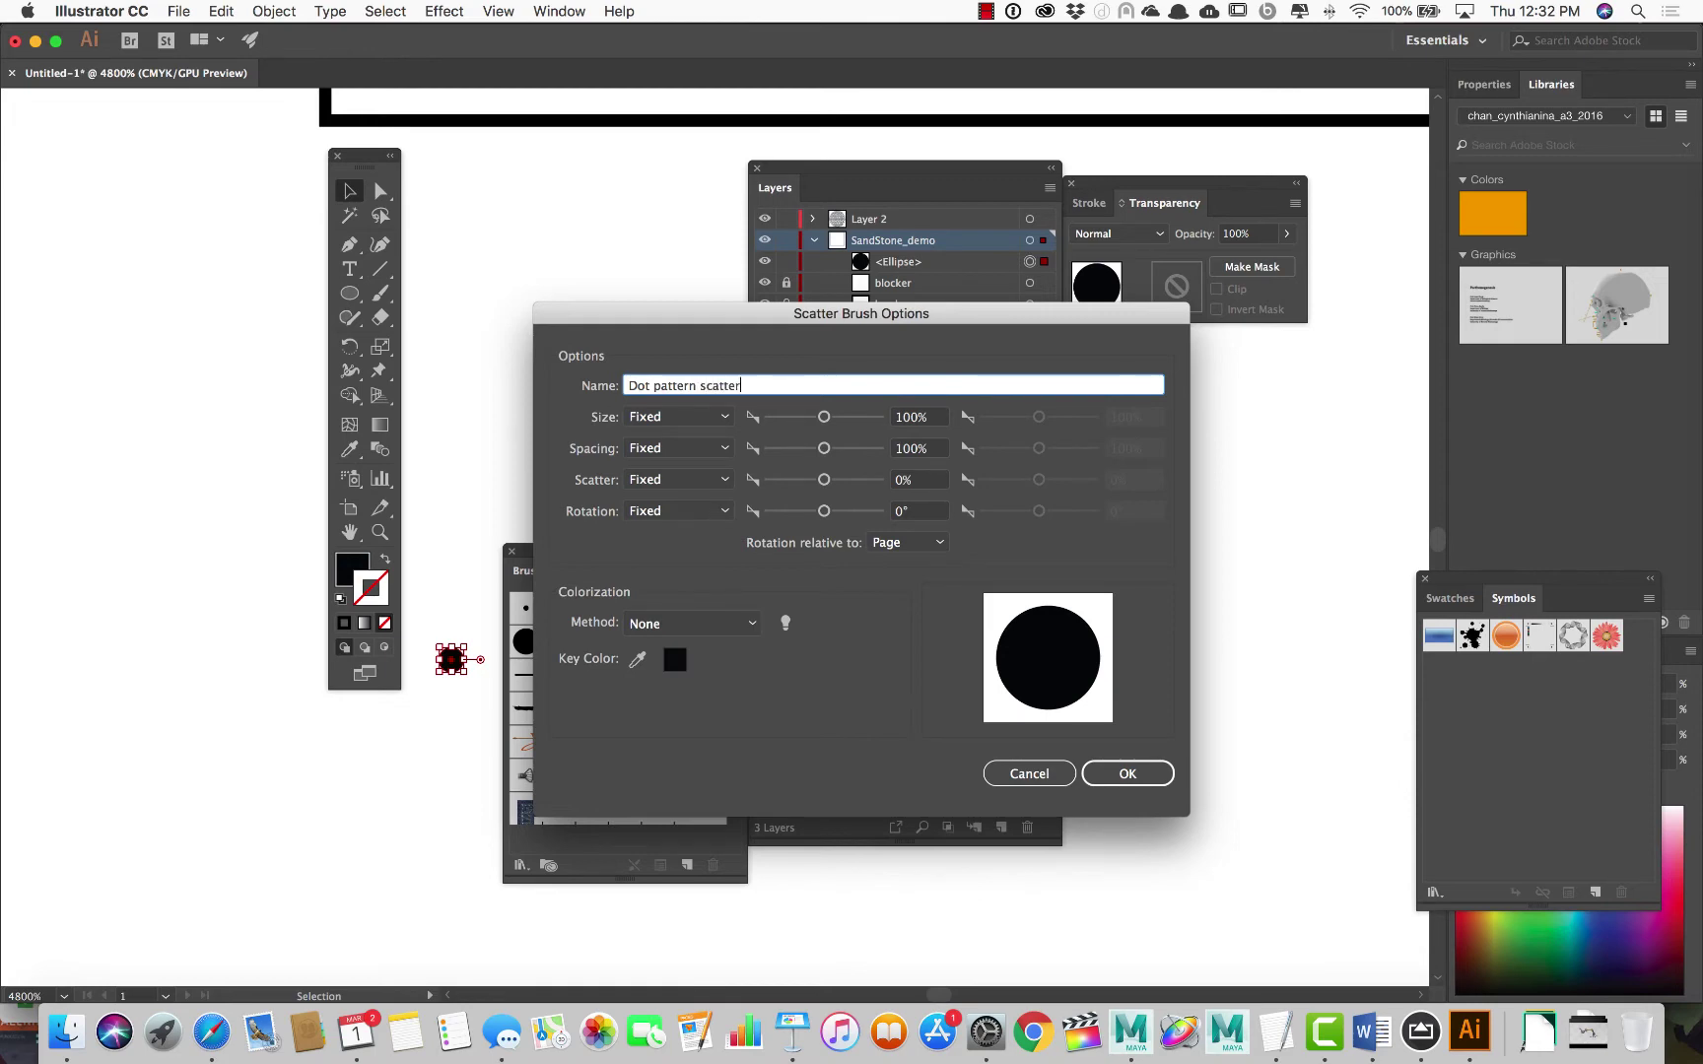
click(633, 424)
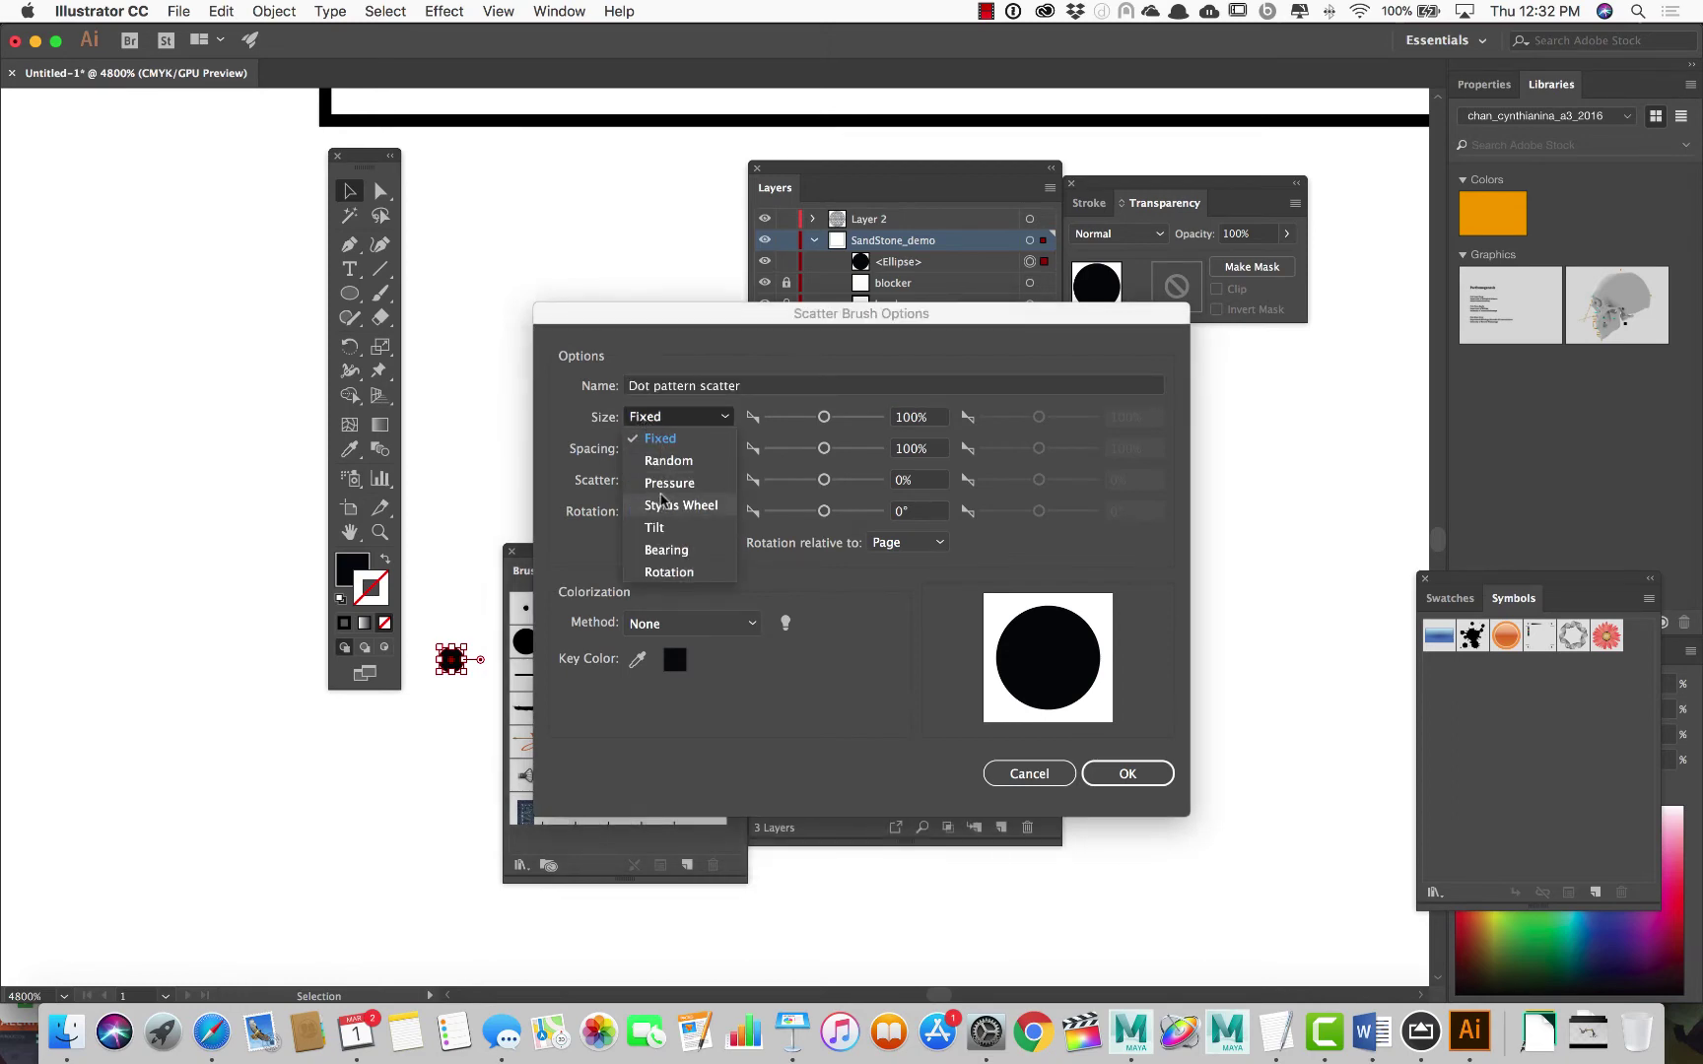
click(664, 440)
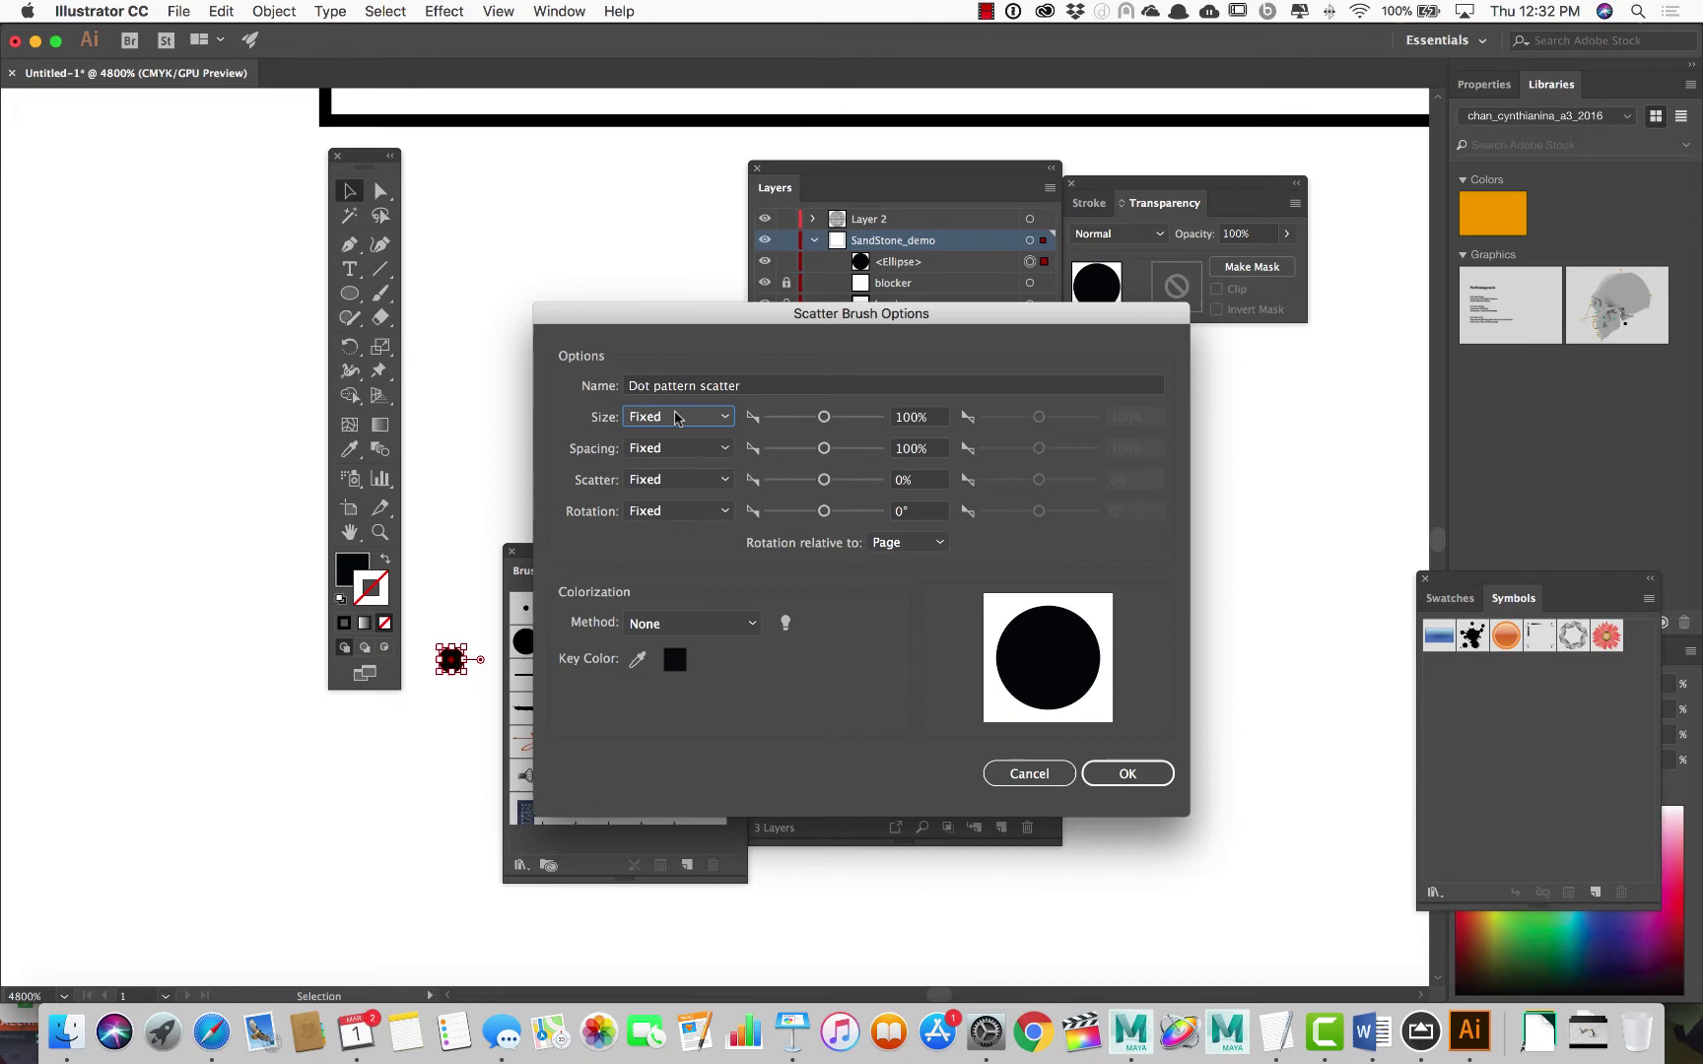
click(666, 450)
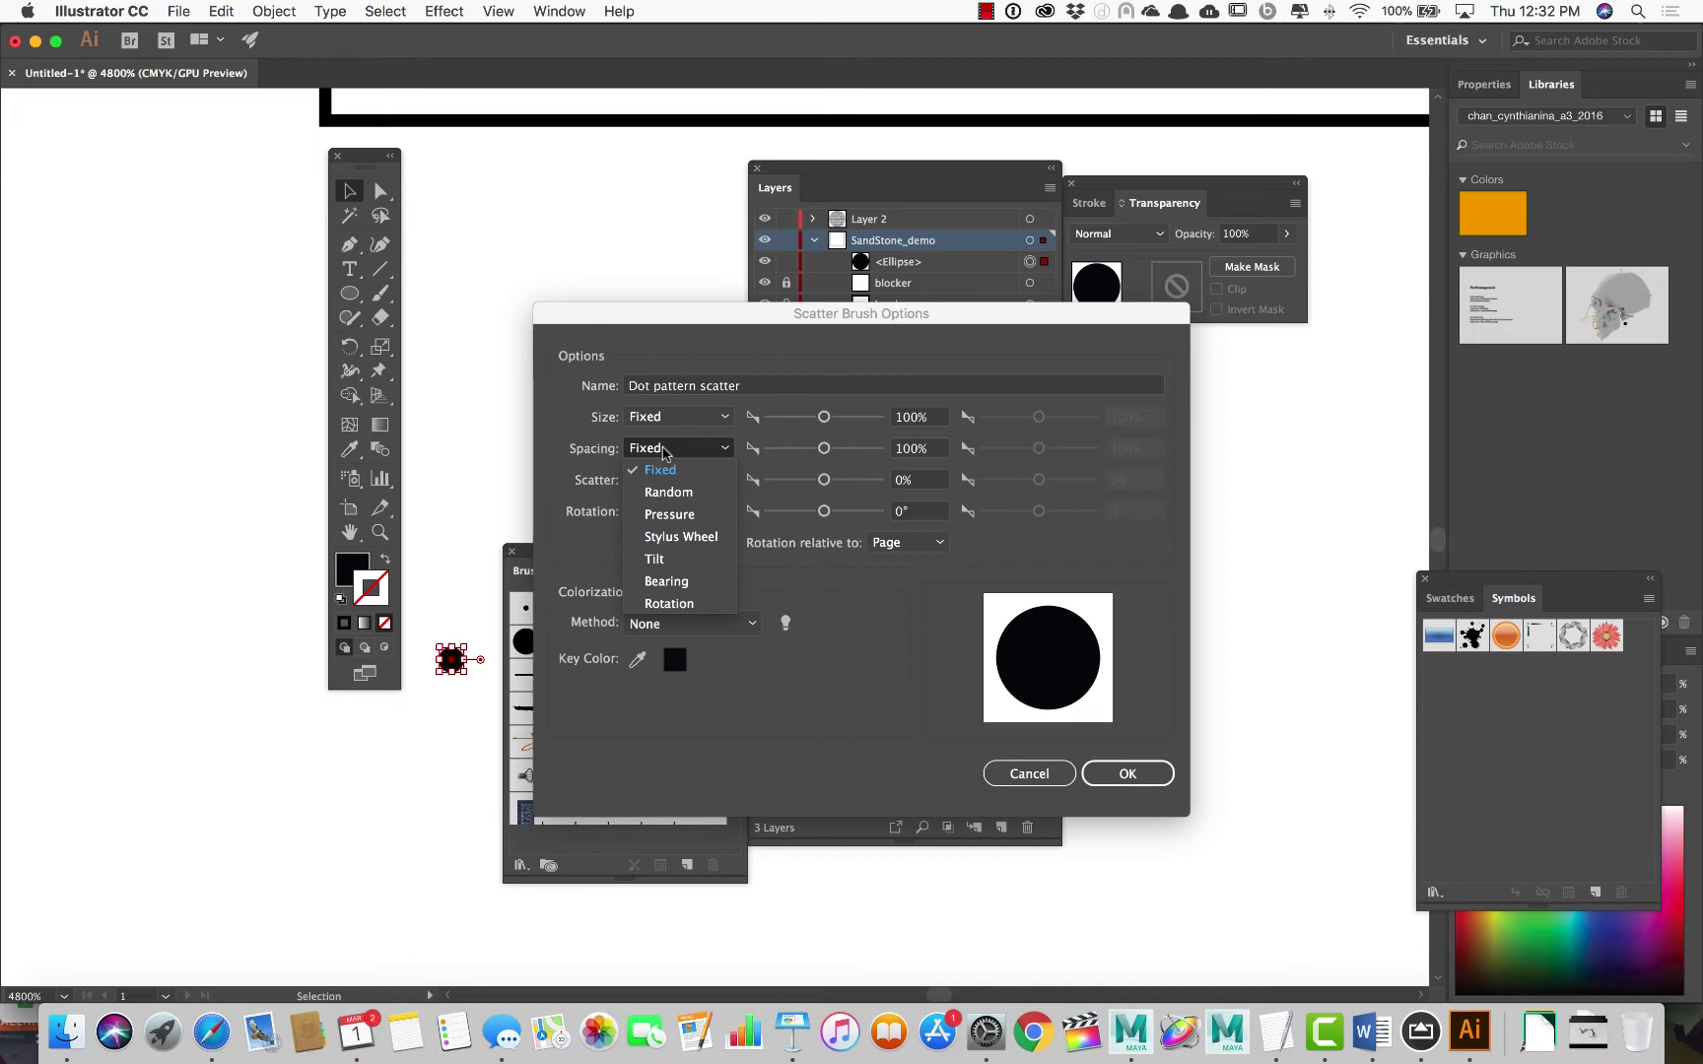
click(673, 493)
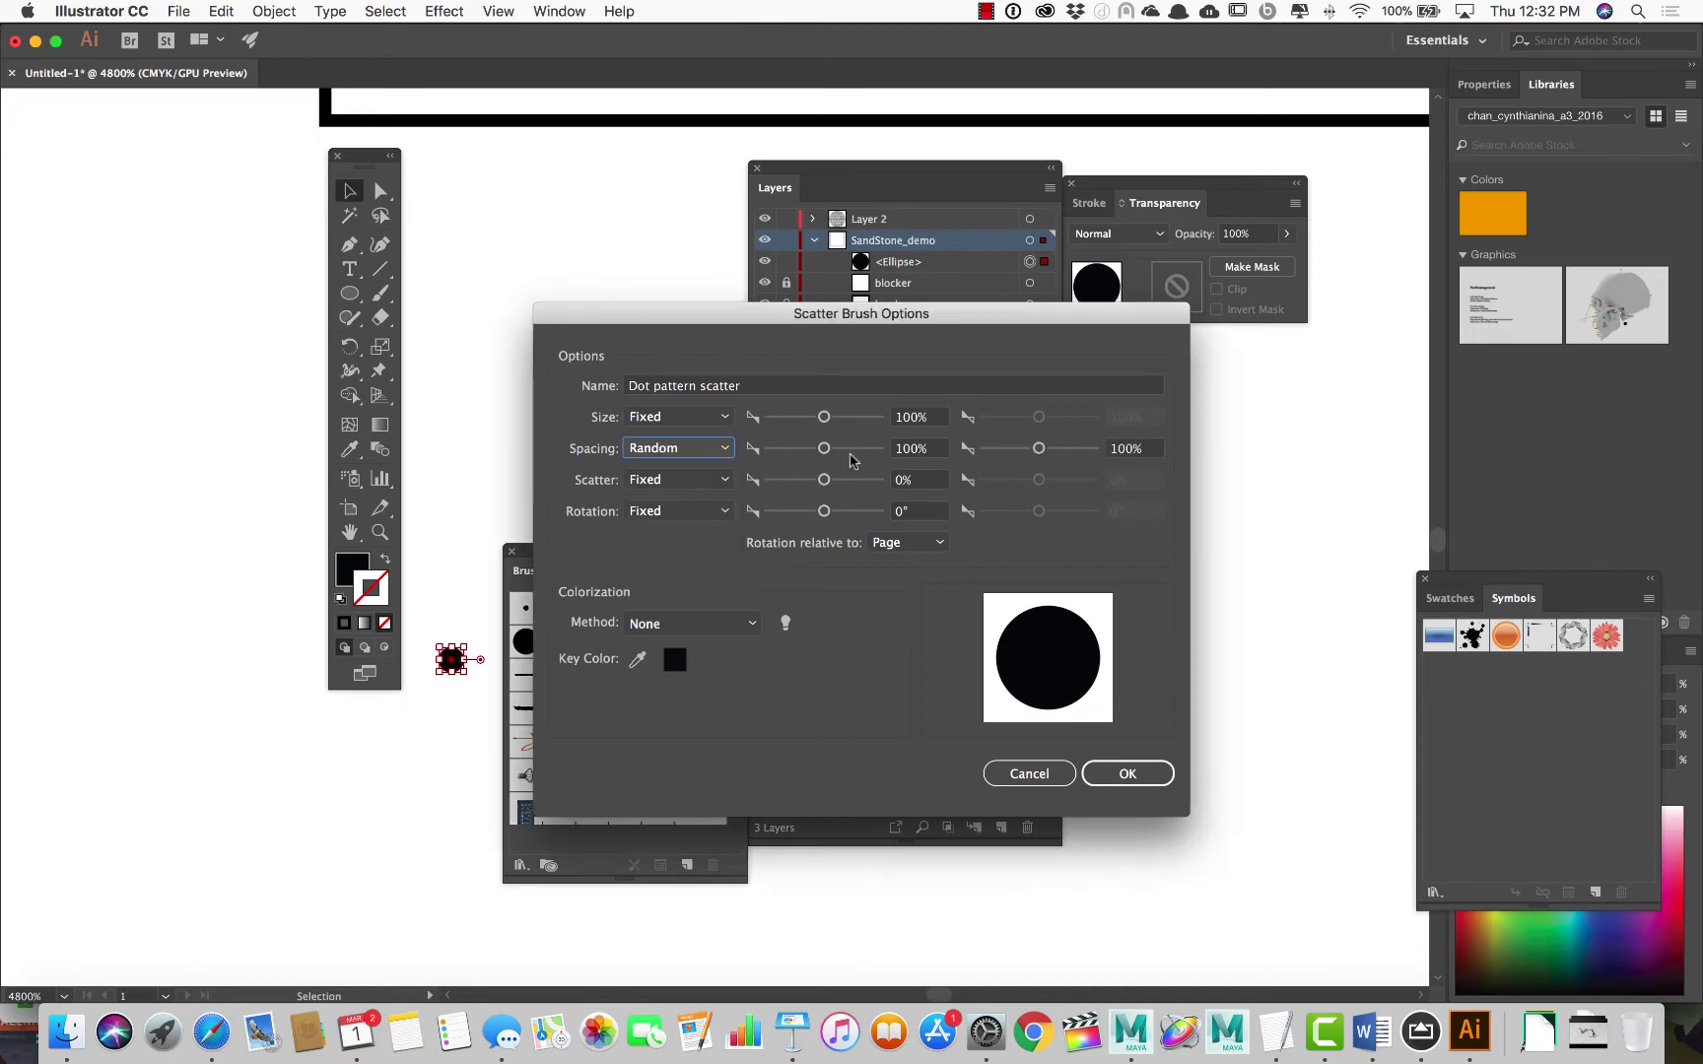
drag(824, 448, 765, 443)
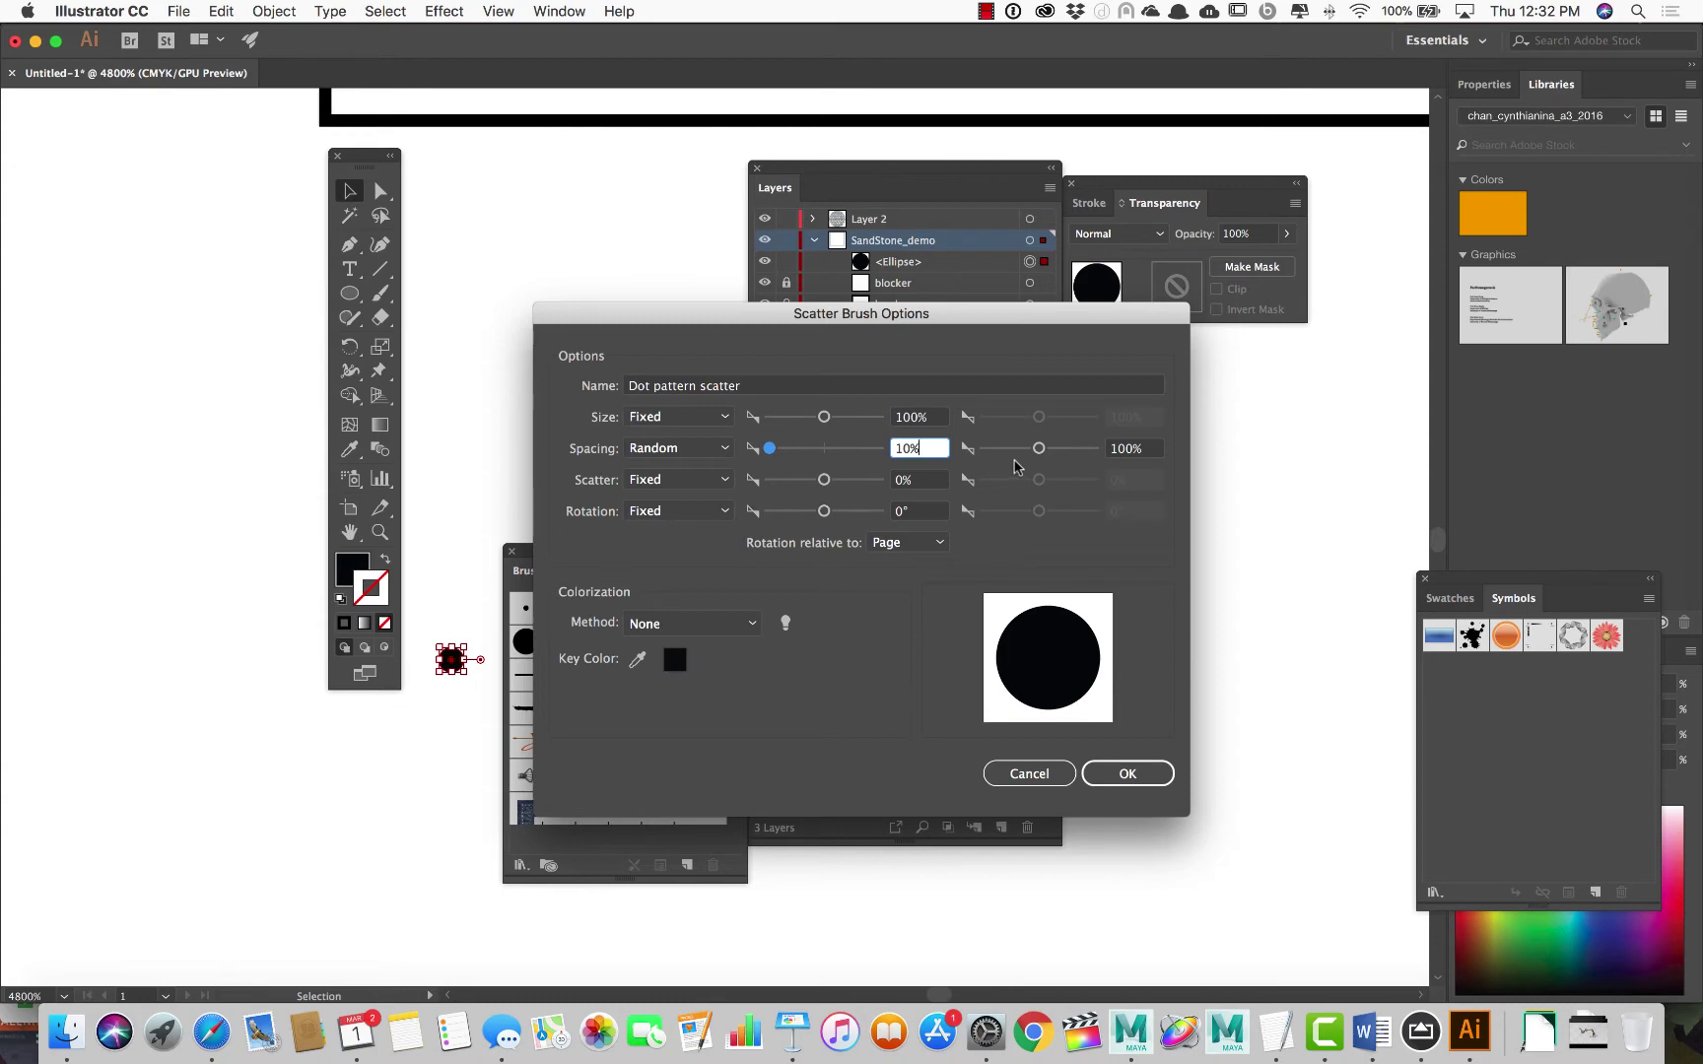
Set scatter to Random from -339% to 330% and save the brush
click(675, 480)
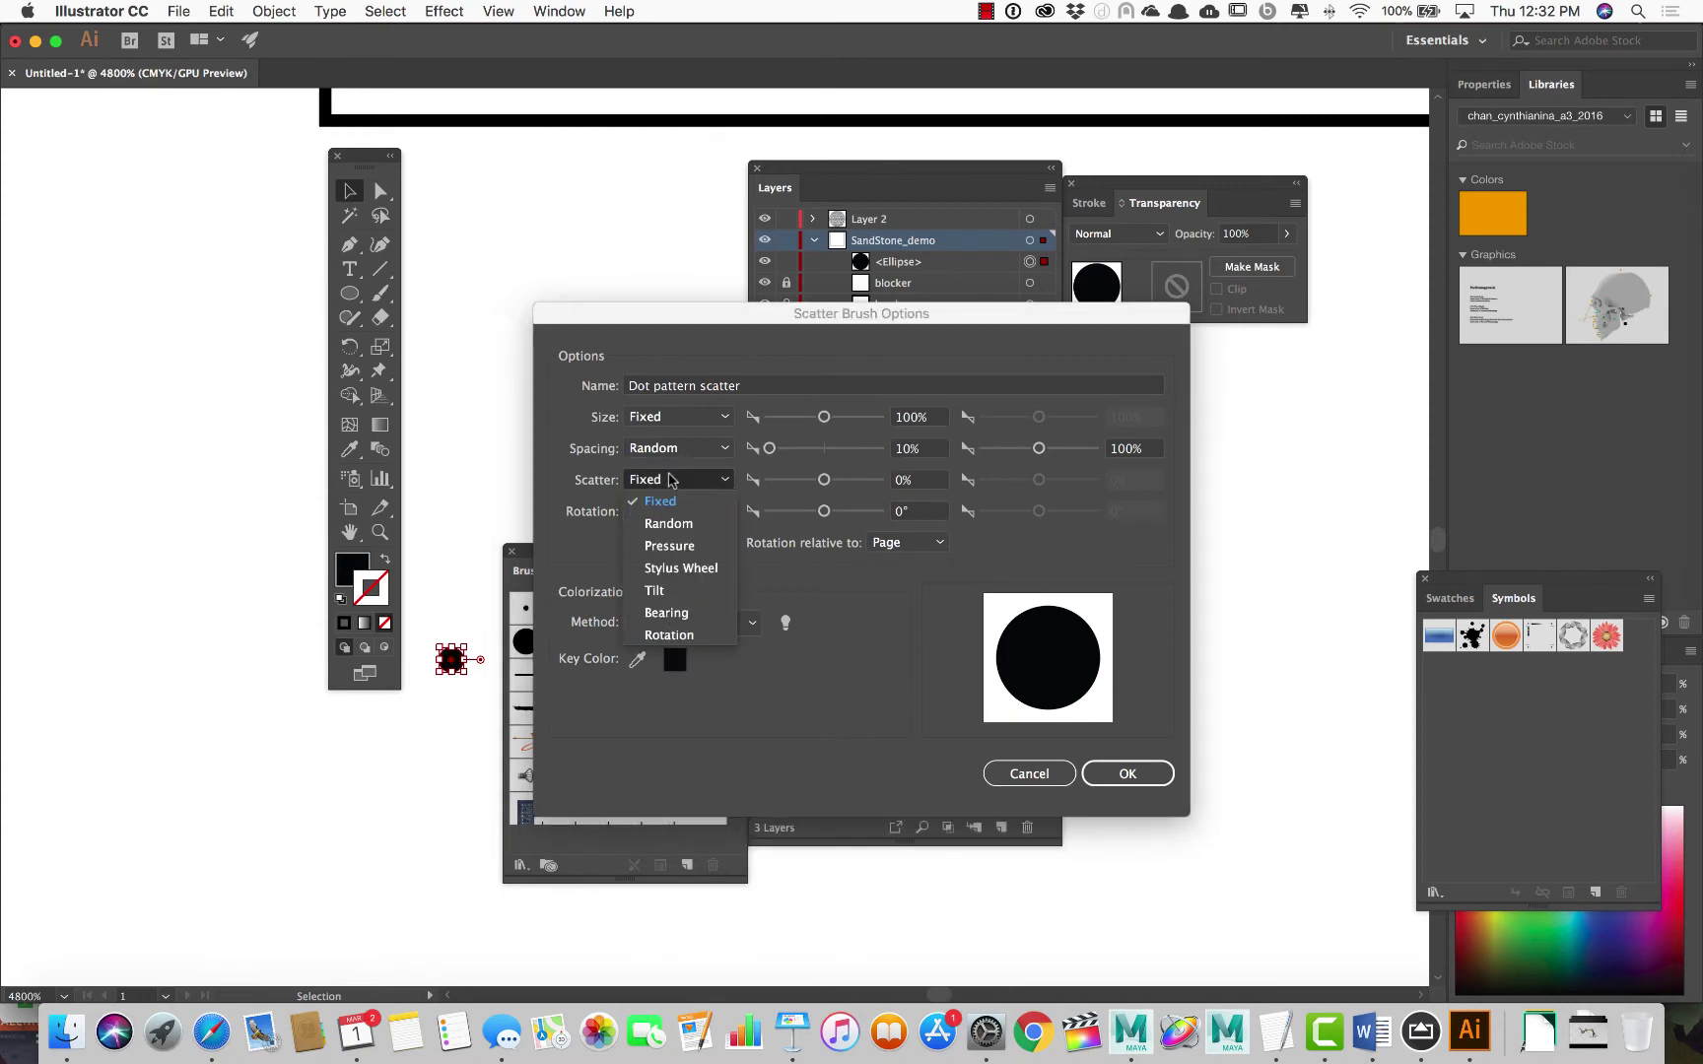
click(670, 523)
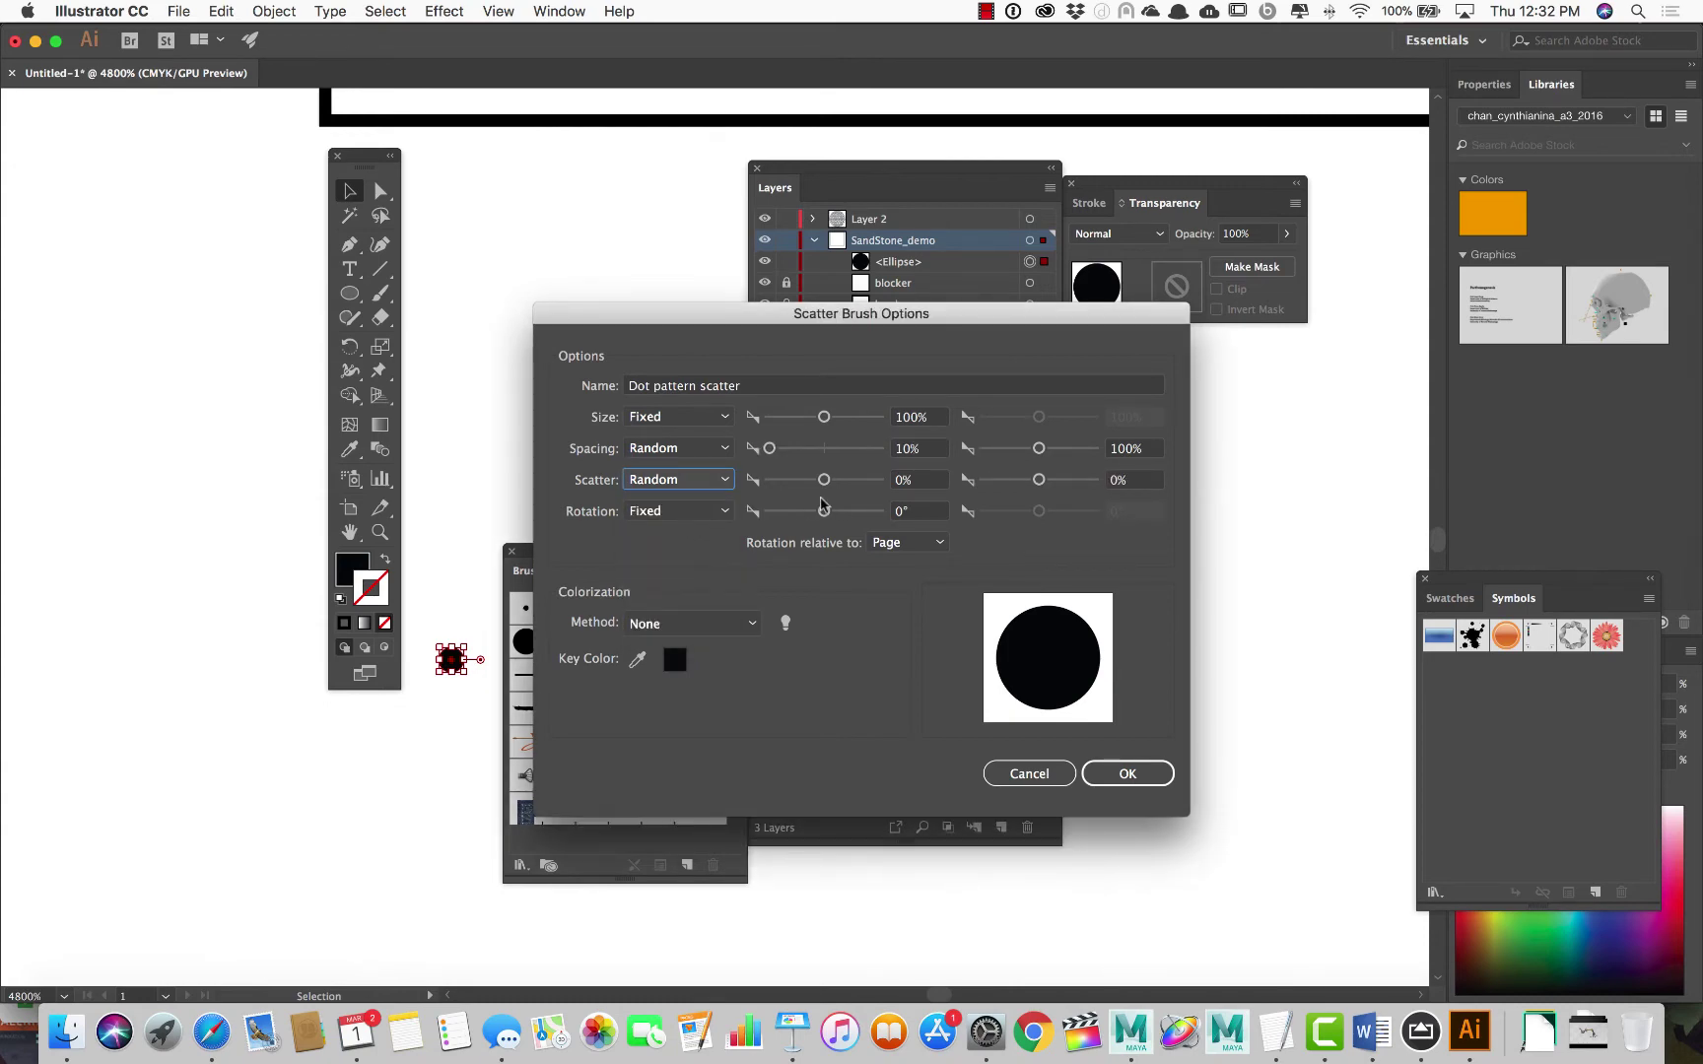
drag(823, 480, 804, 482)
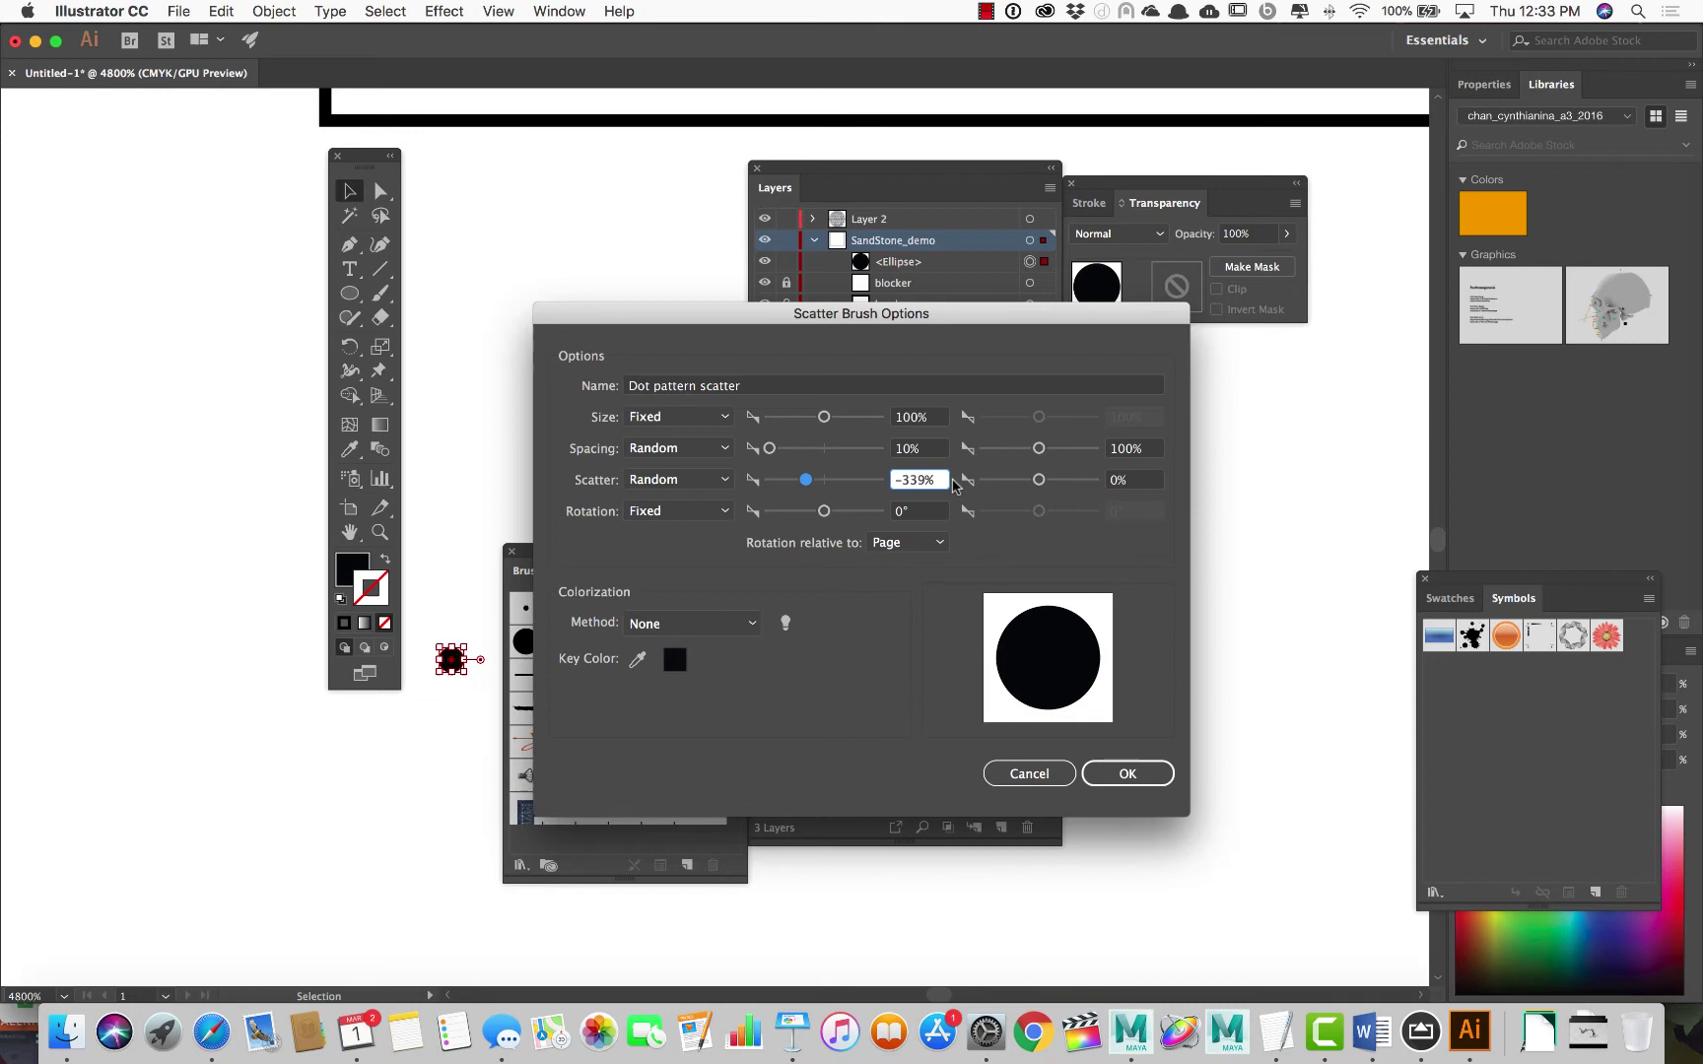
drag(1040, 481, 1061, 481)
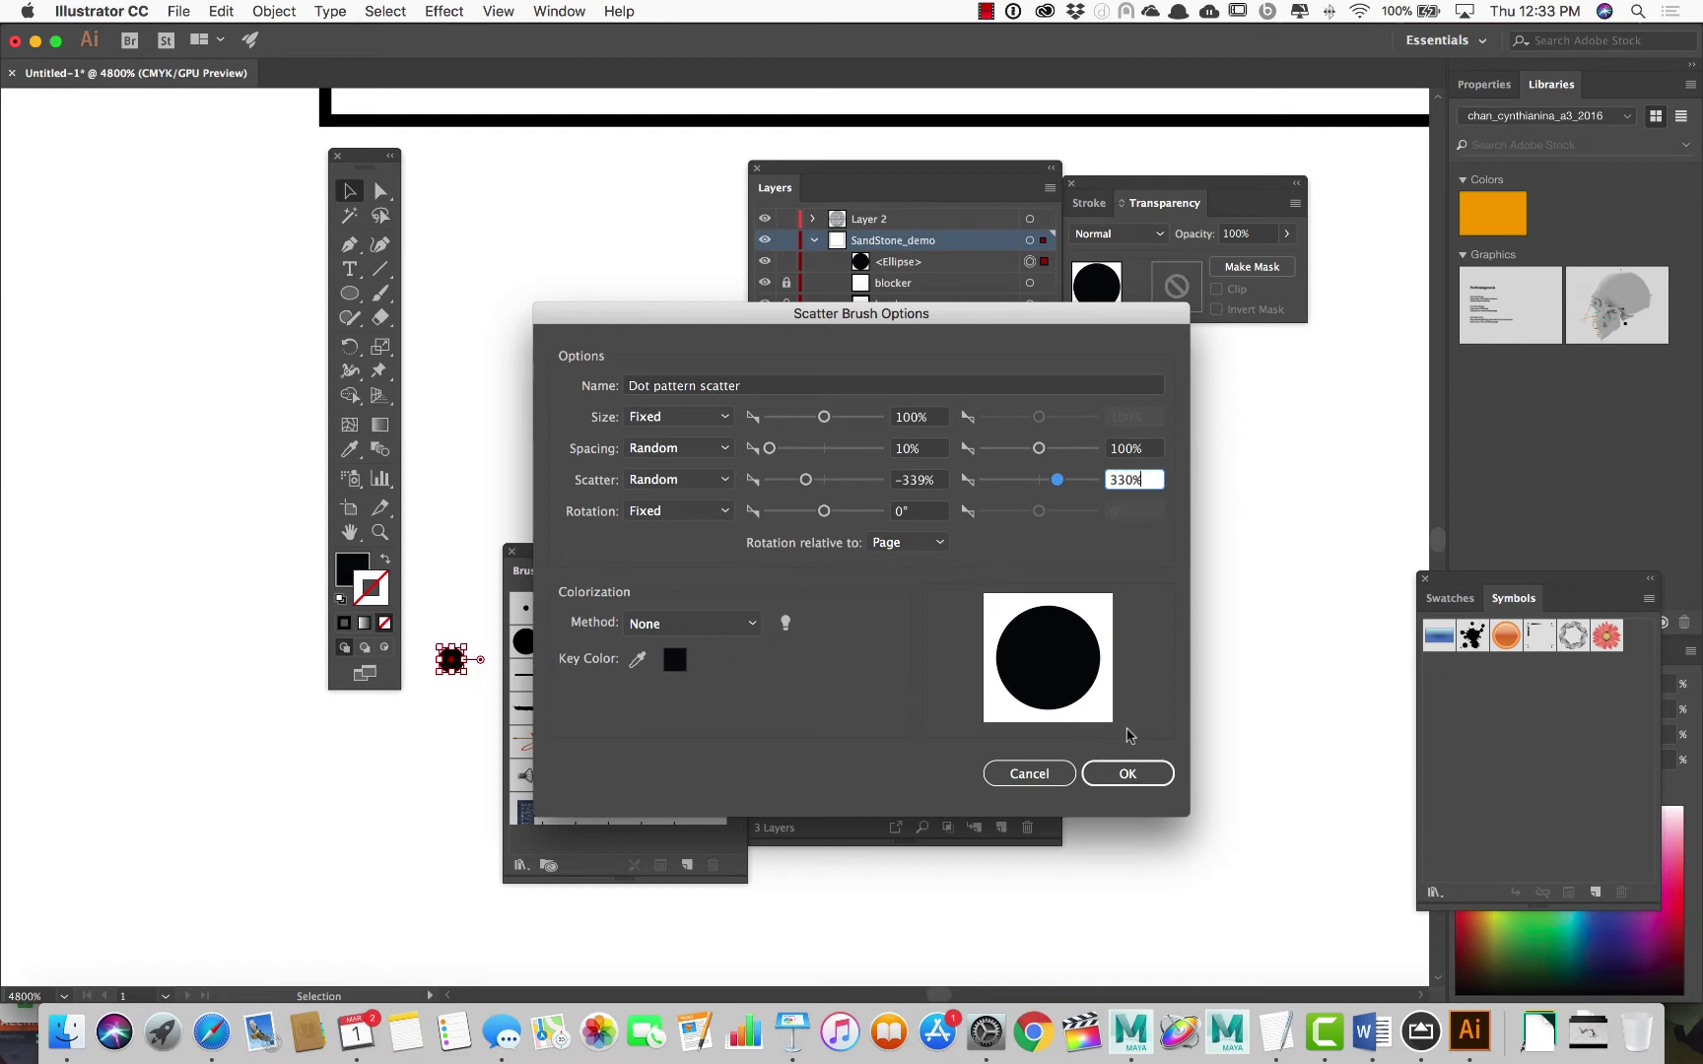
click(1132, 774)
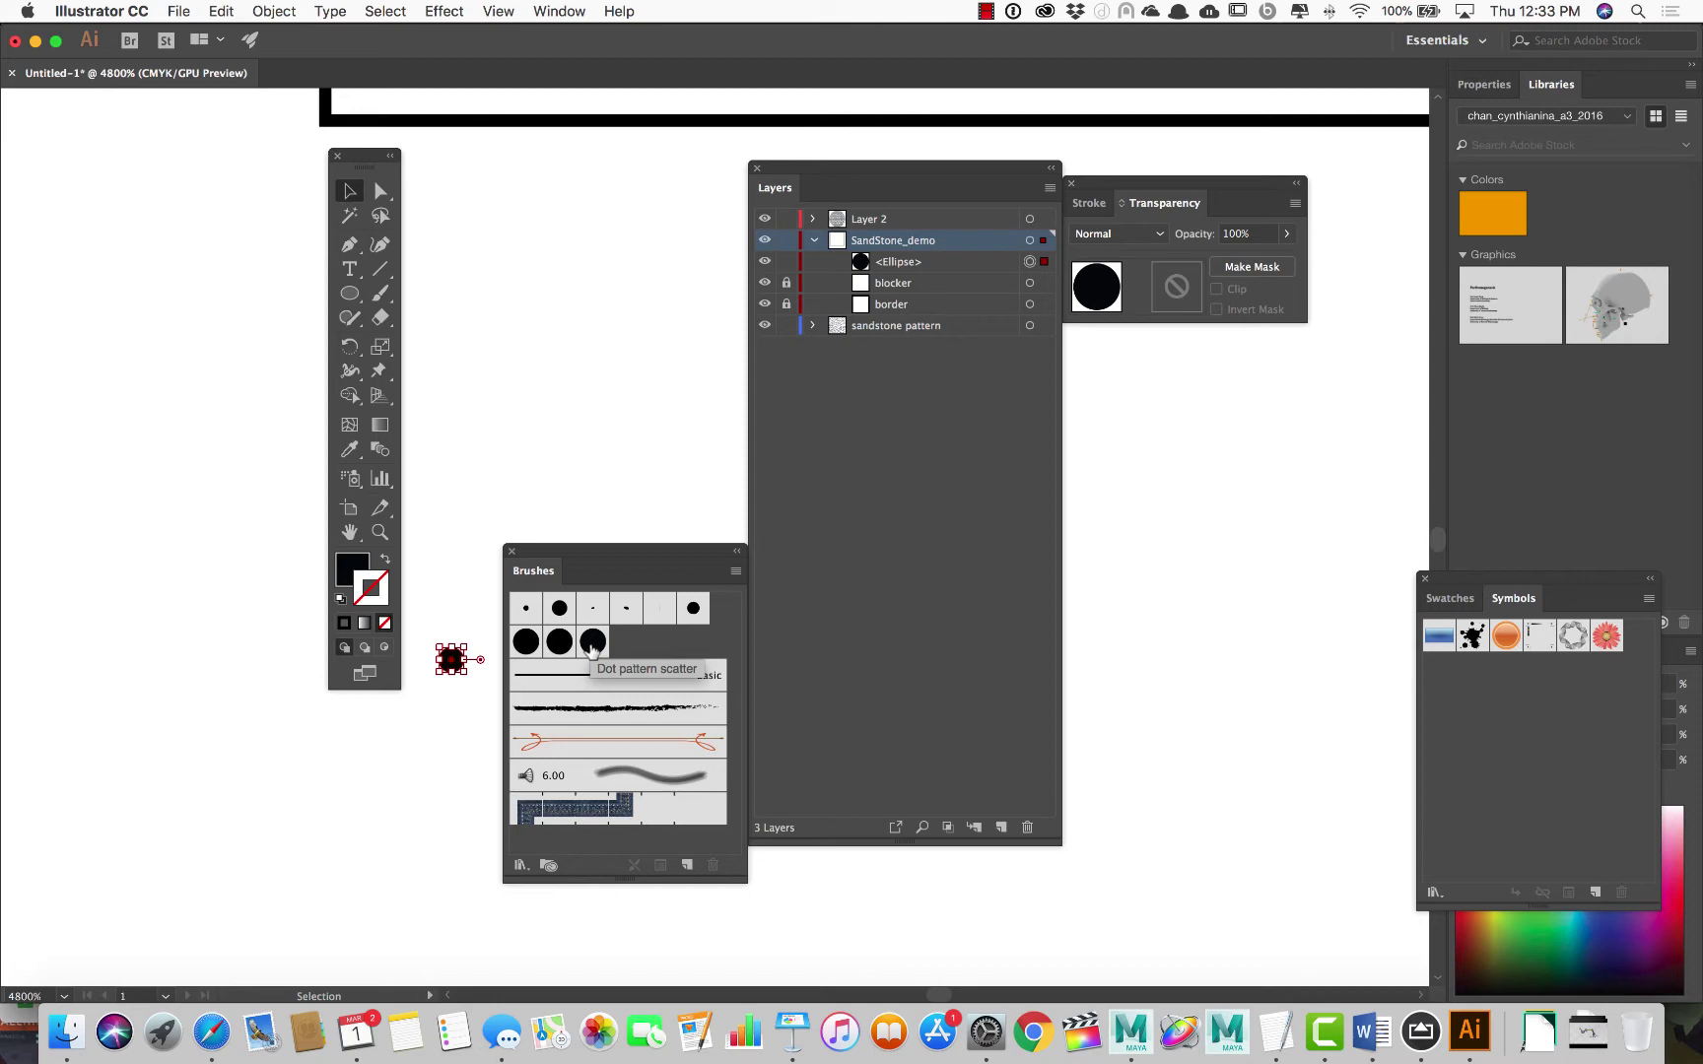
alt+scroll(576, 406, up, 2)
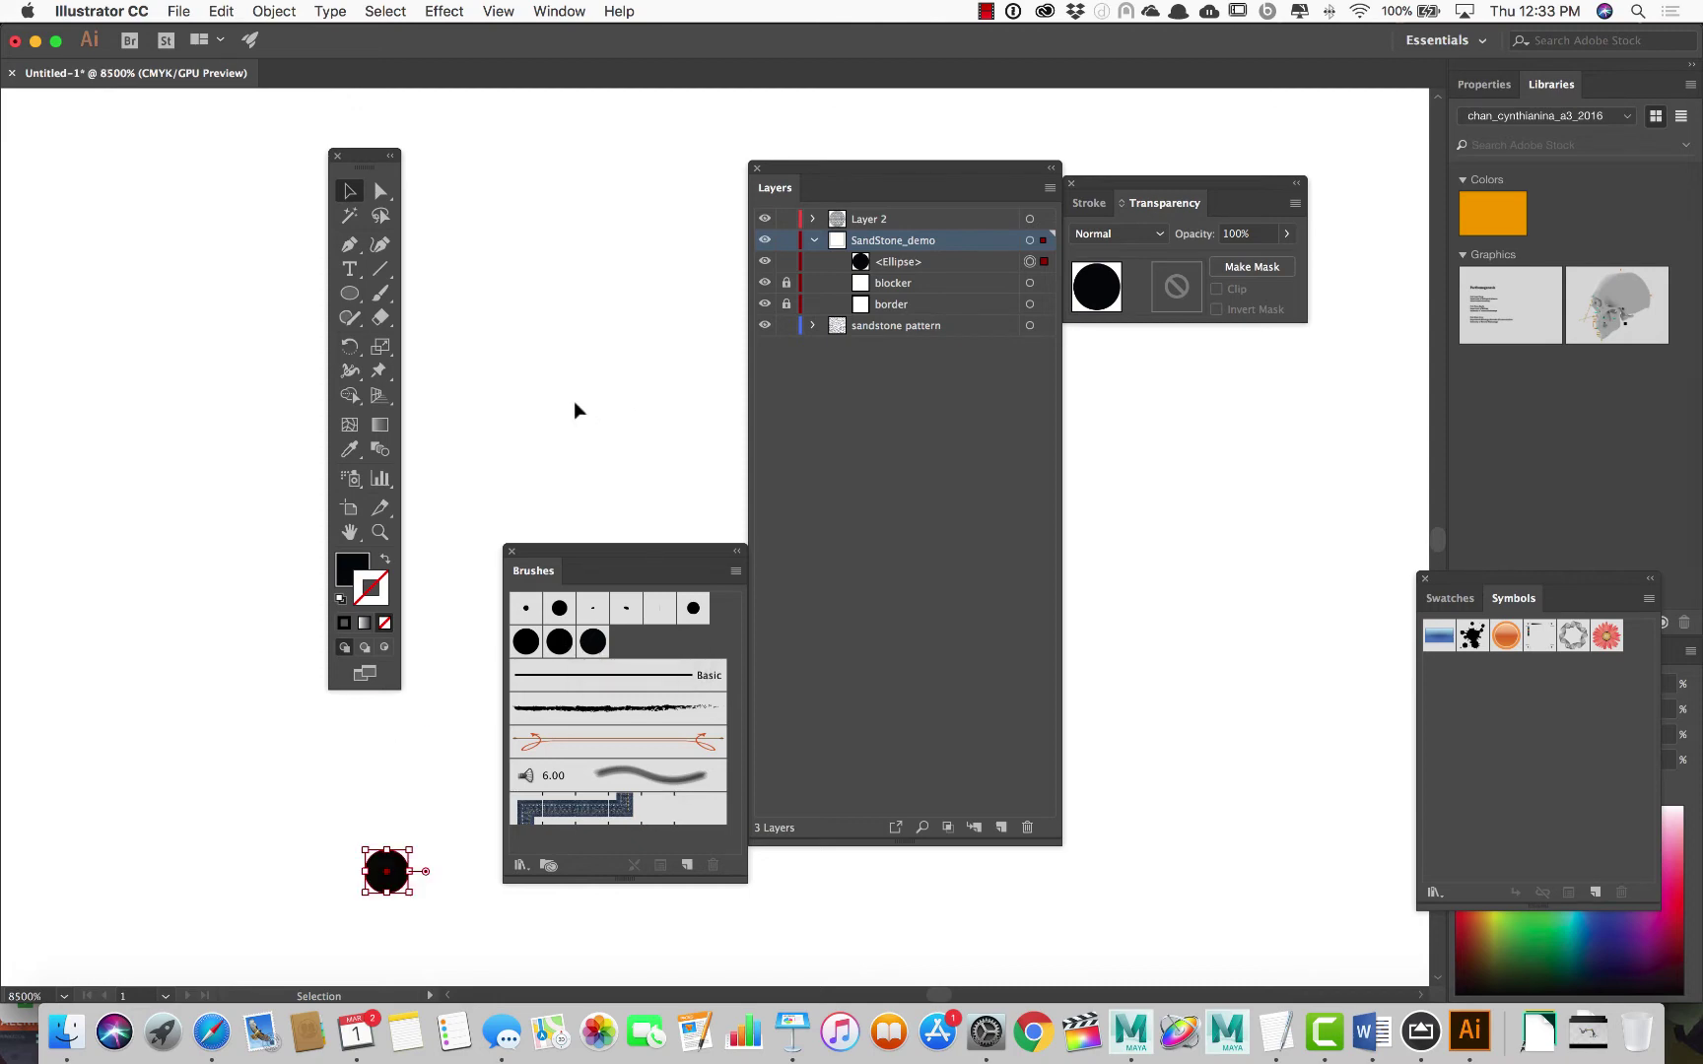
alt+scroll(574, 400, down, 5)
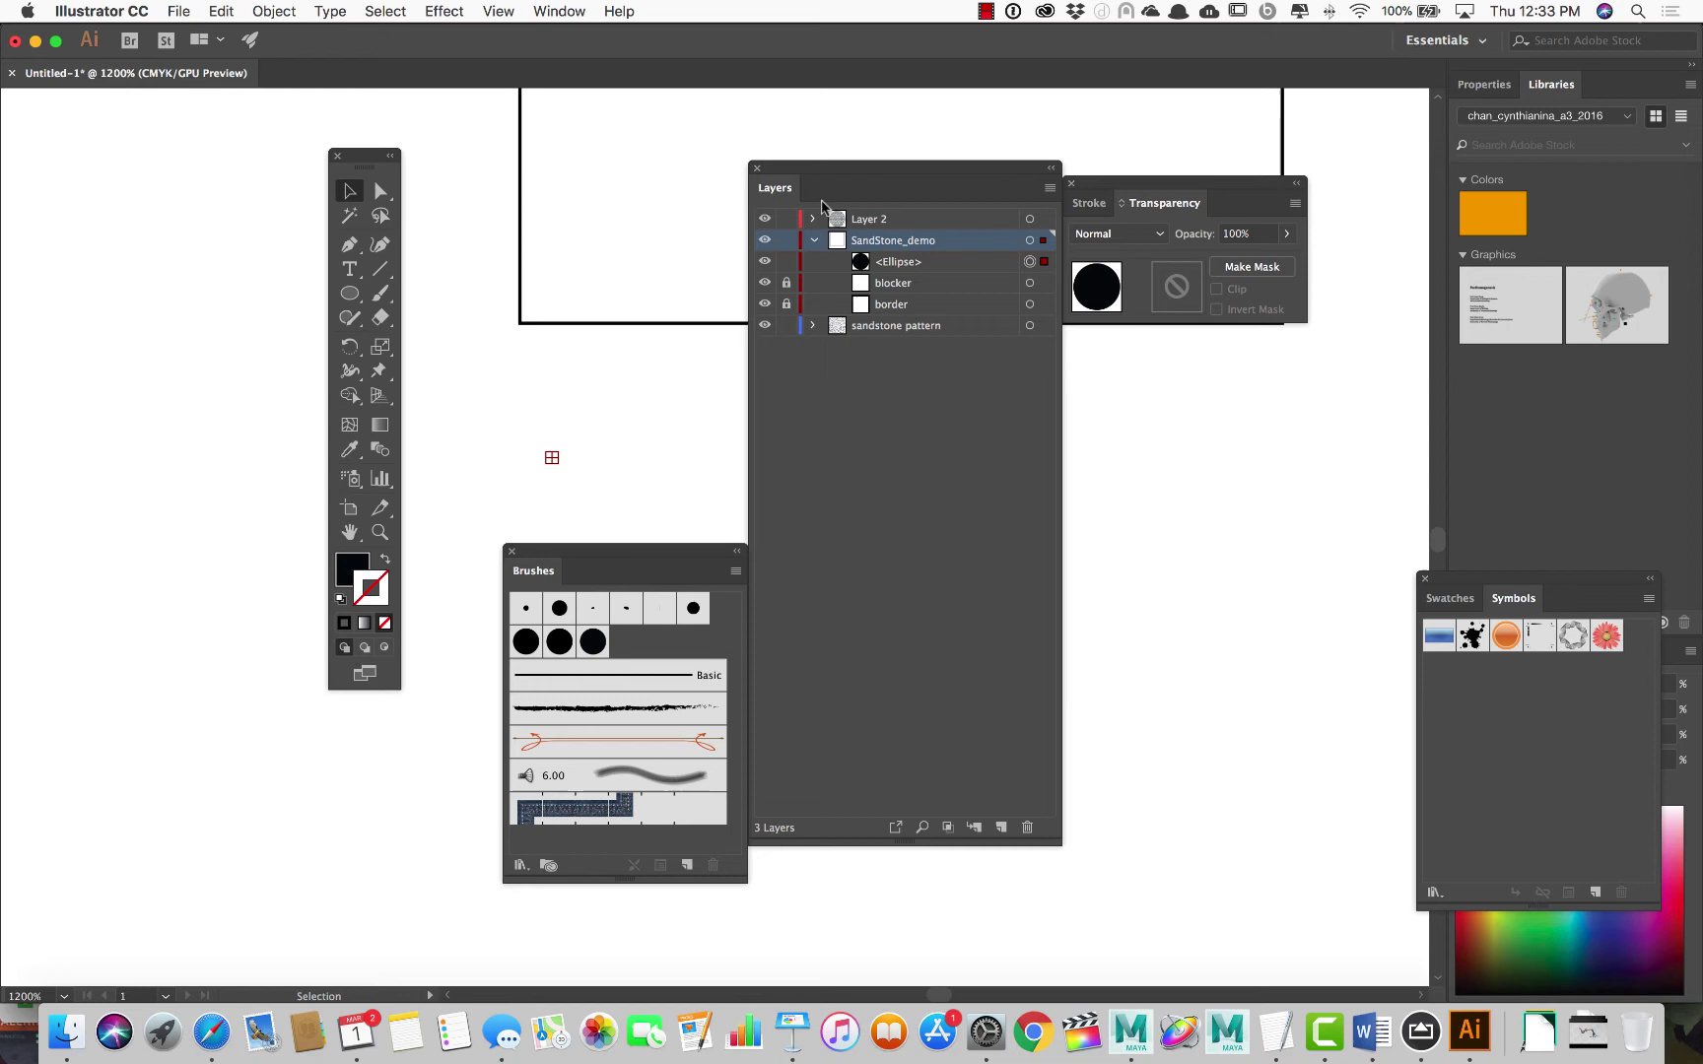
Paint test strokes with the Dot pattern scatter brush above and right of the square
drag(874, 168, 1178, 394)
alt+scroll(803, 535, down, 2)
alt+scroll(803, 535, down, 2)
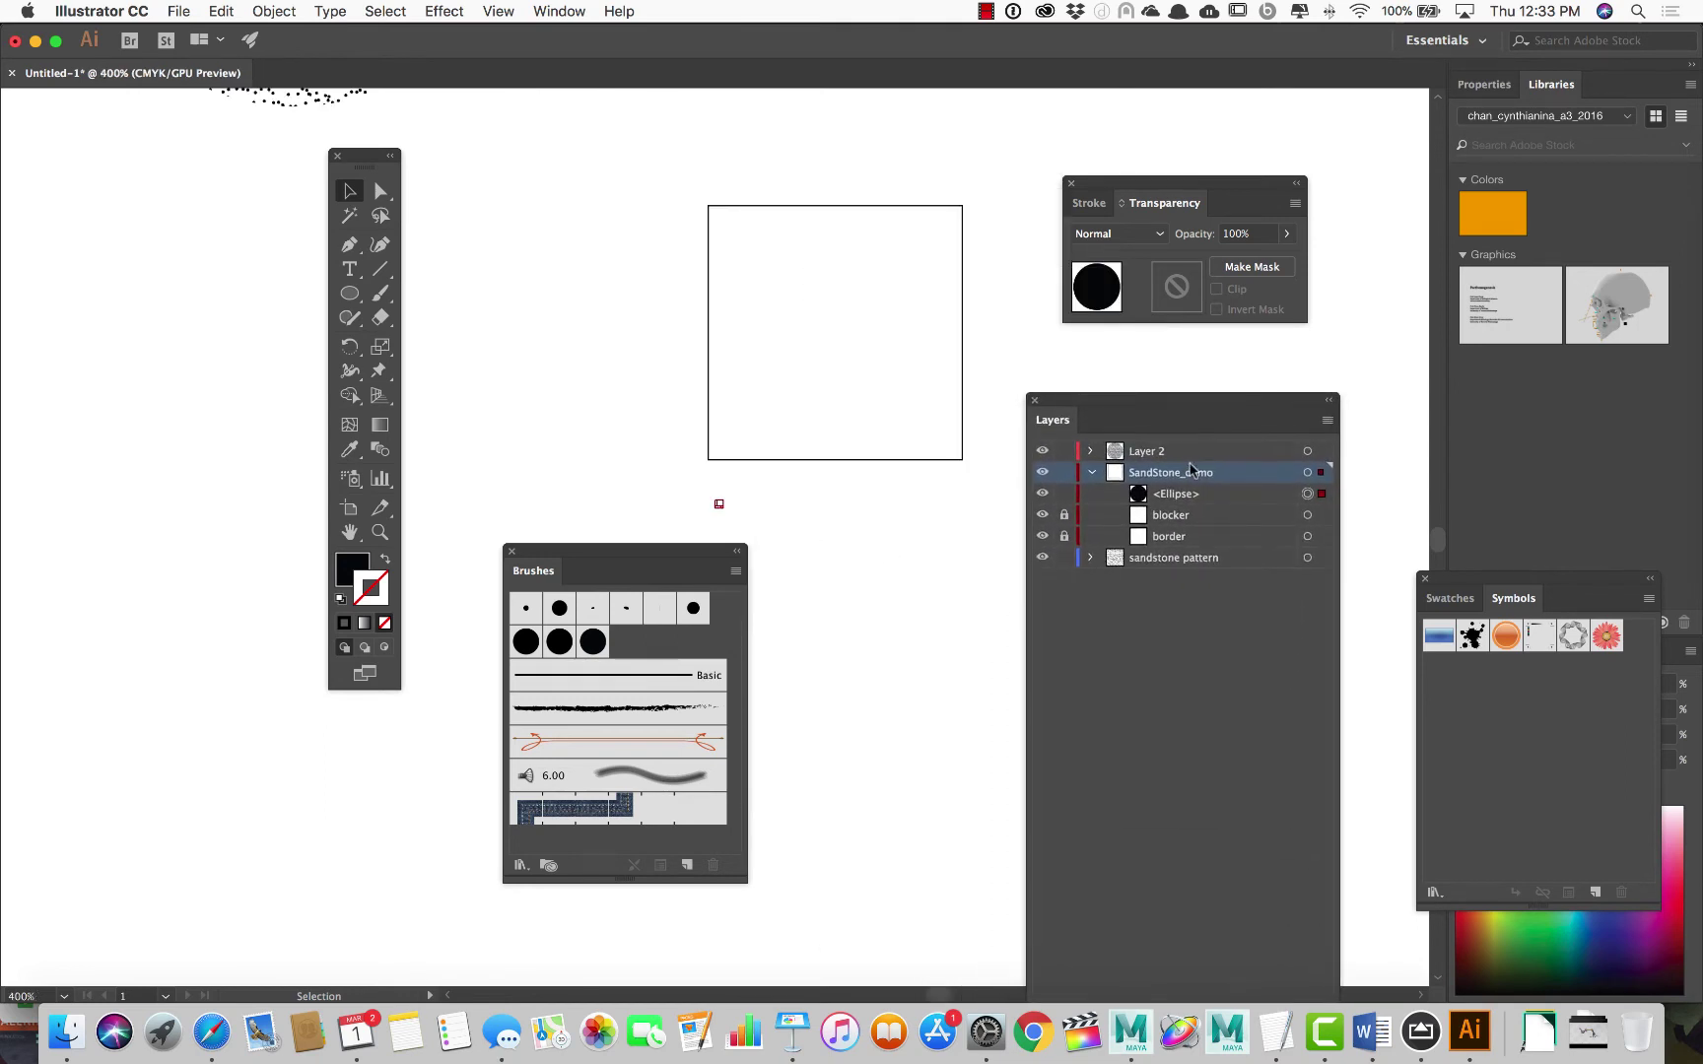
scroll(837, 395, right, 5)
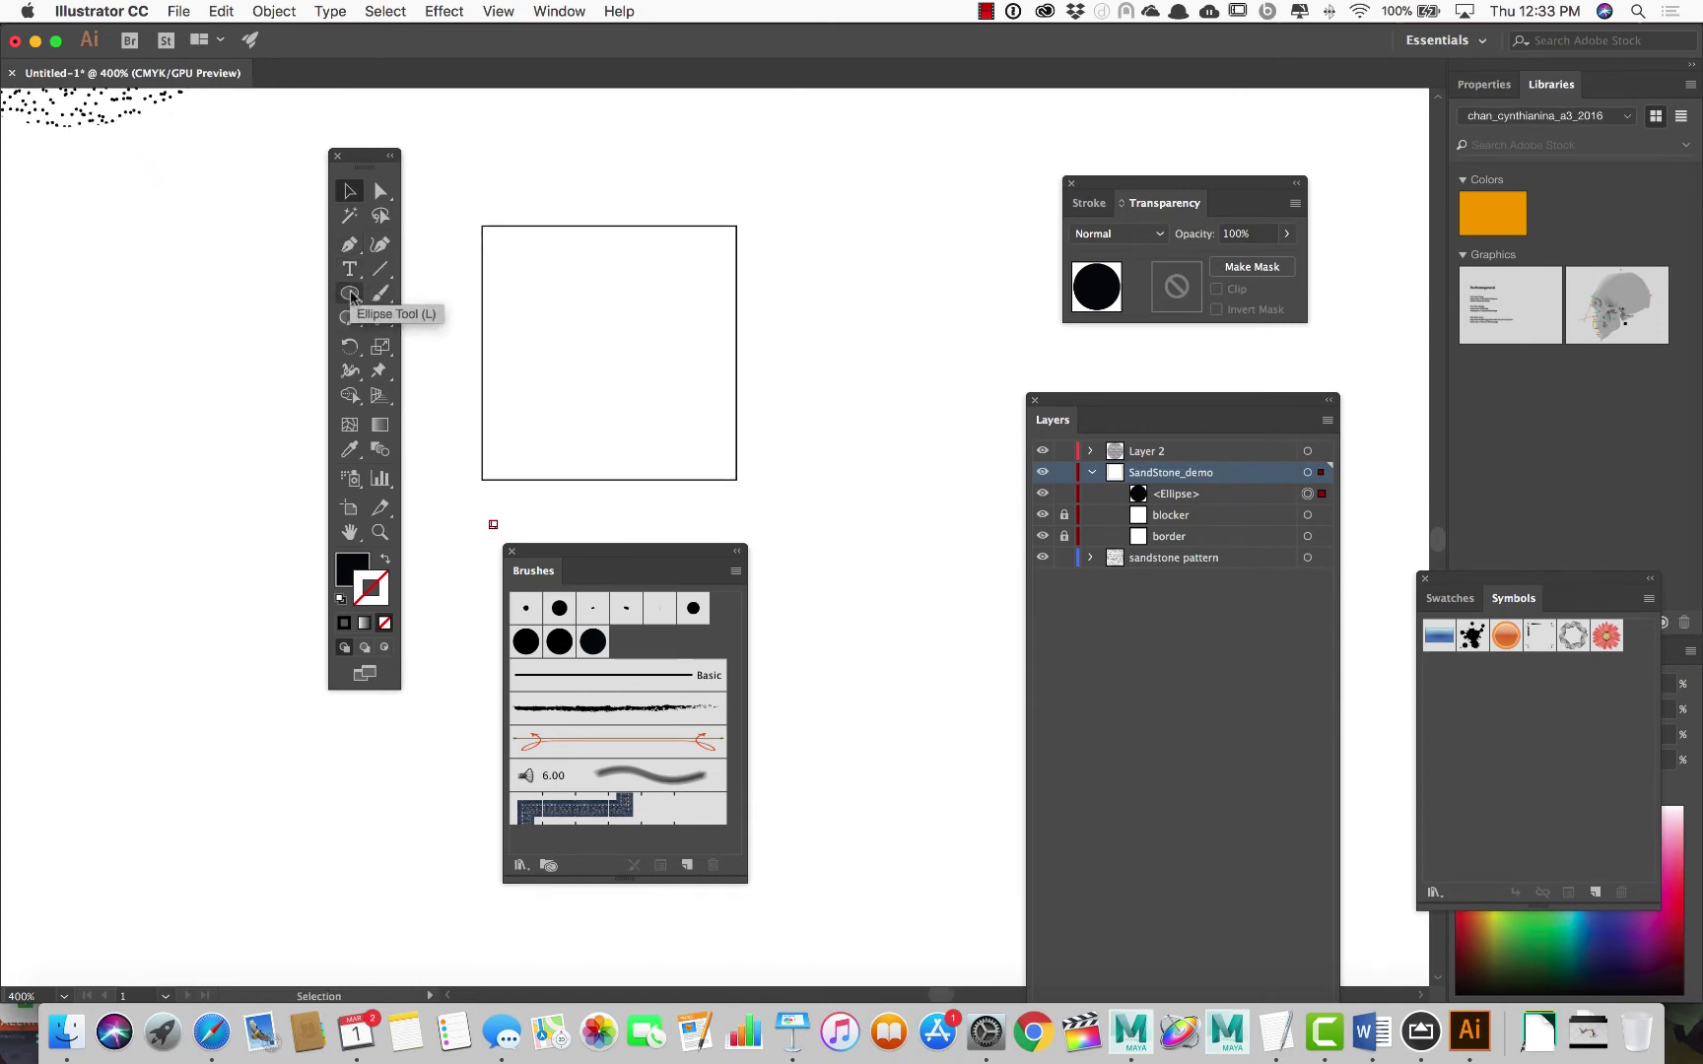
click(380, 293)
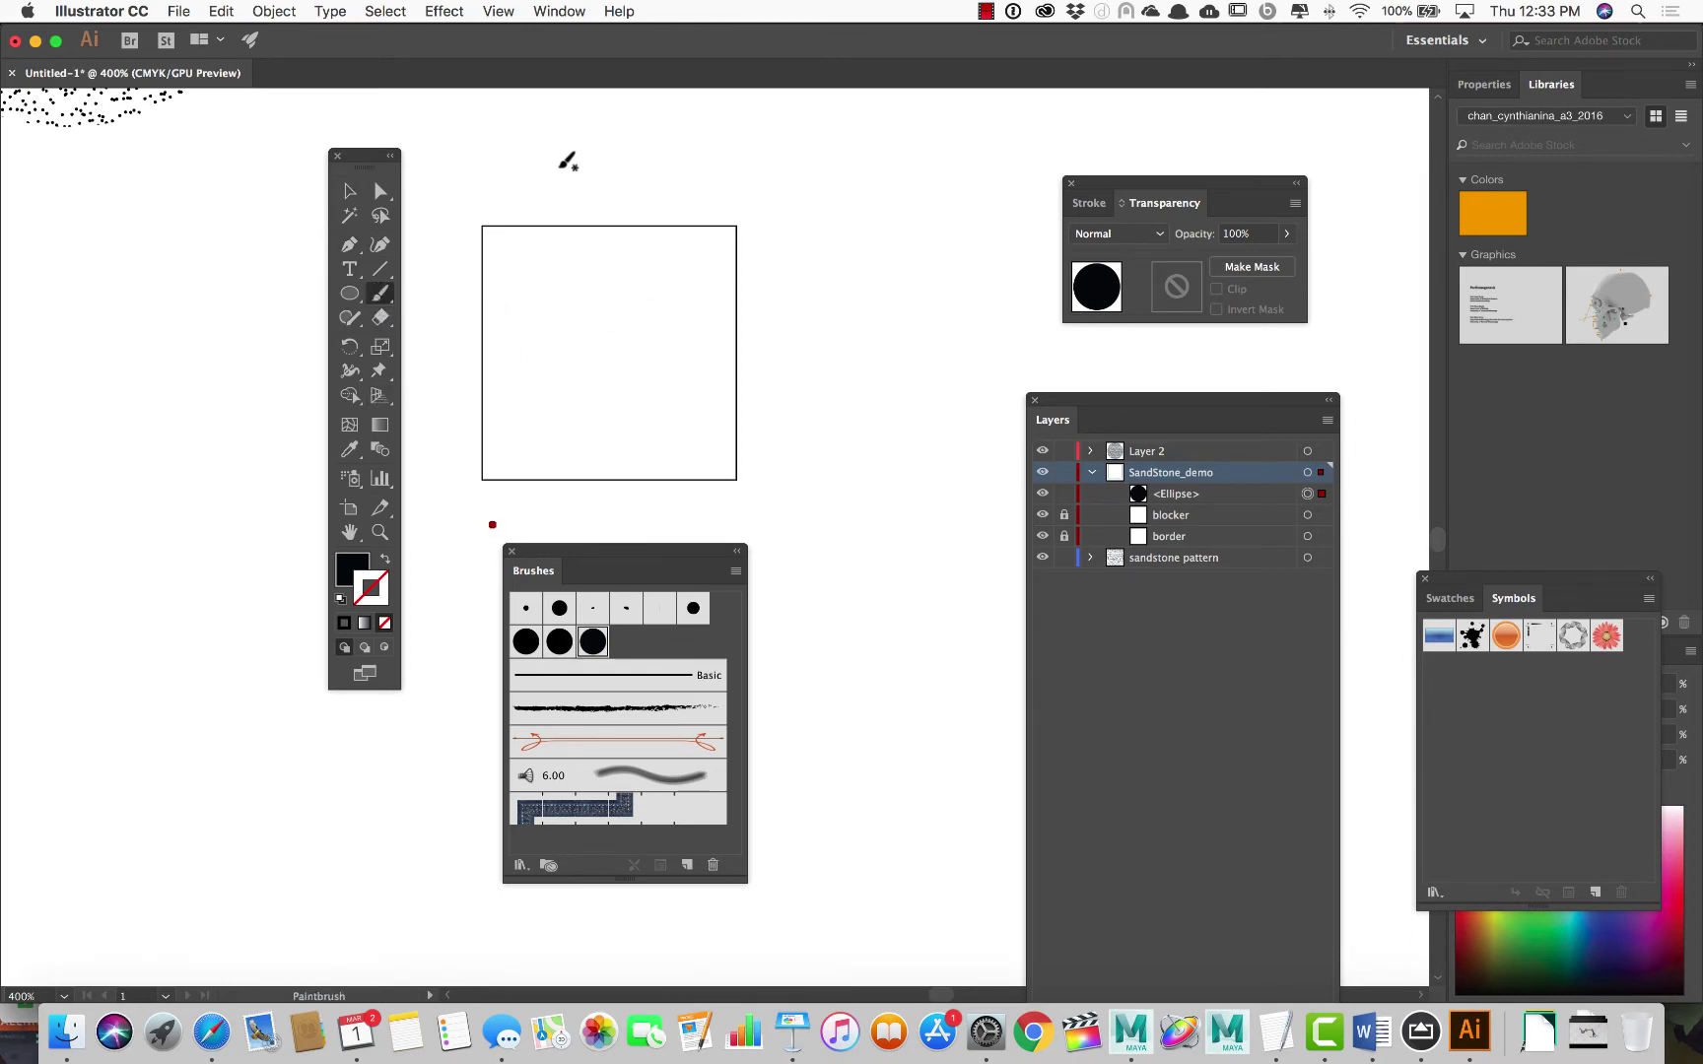
click(620, 613)
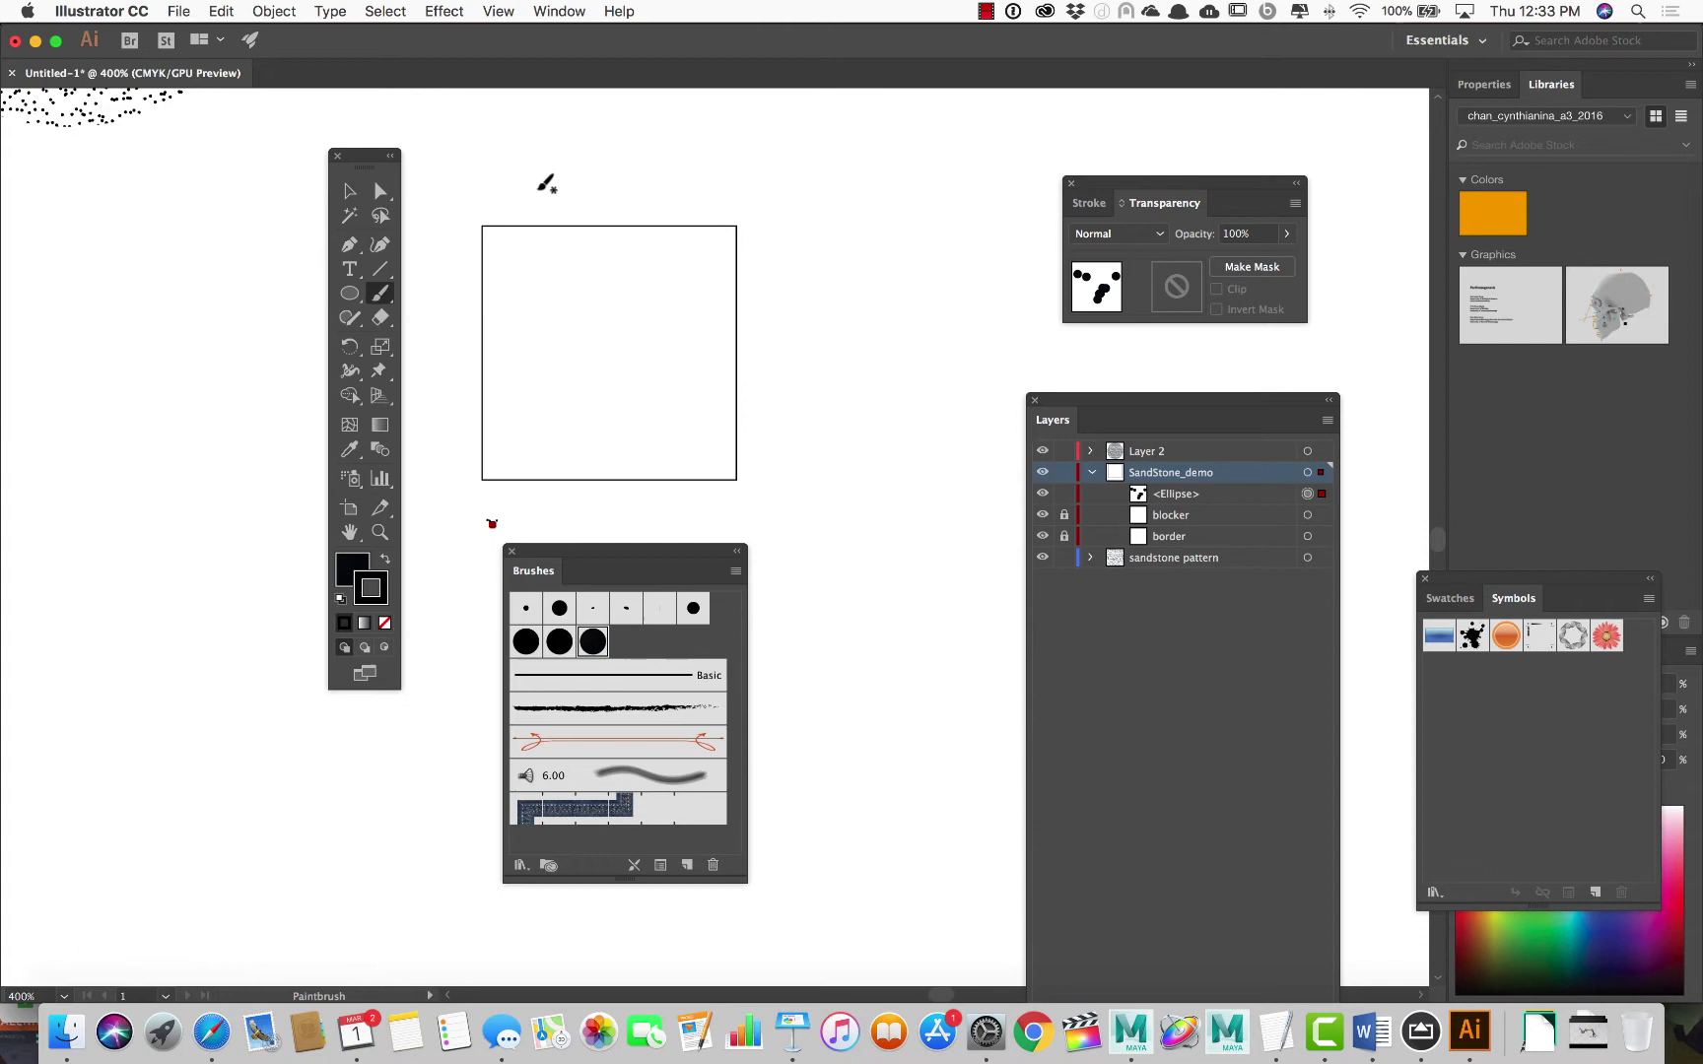
mouse_move(535, 188)
mouse_down()
mouse_move(787, 176)
mouse_move(852, 229)
mouse_move(920, 227)
mouse_up()
mouse_move(779, 282)
mouse_down()
mouse_move(966, 282)
mouse_move(739, 302)
mouse_up()
drag(918, 344, 784, 345)
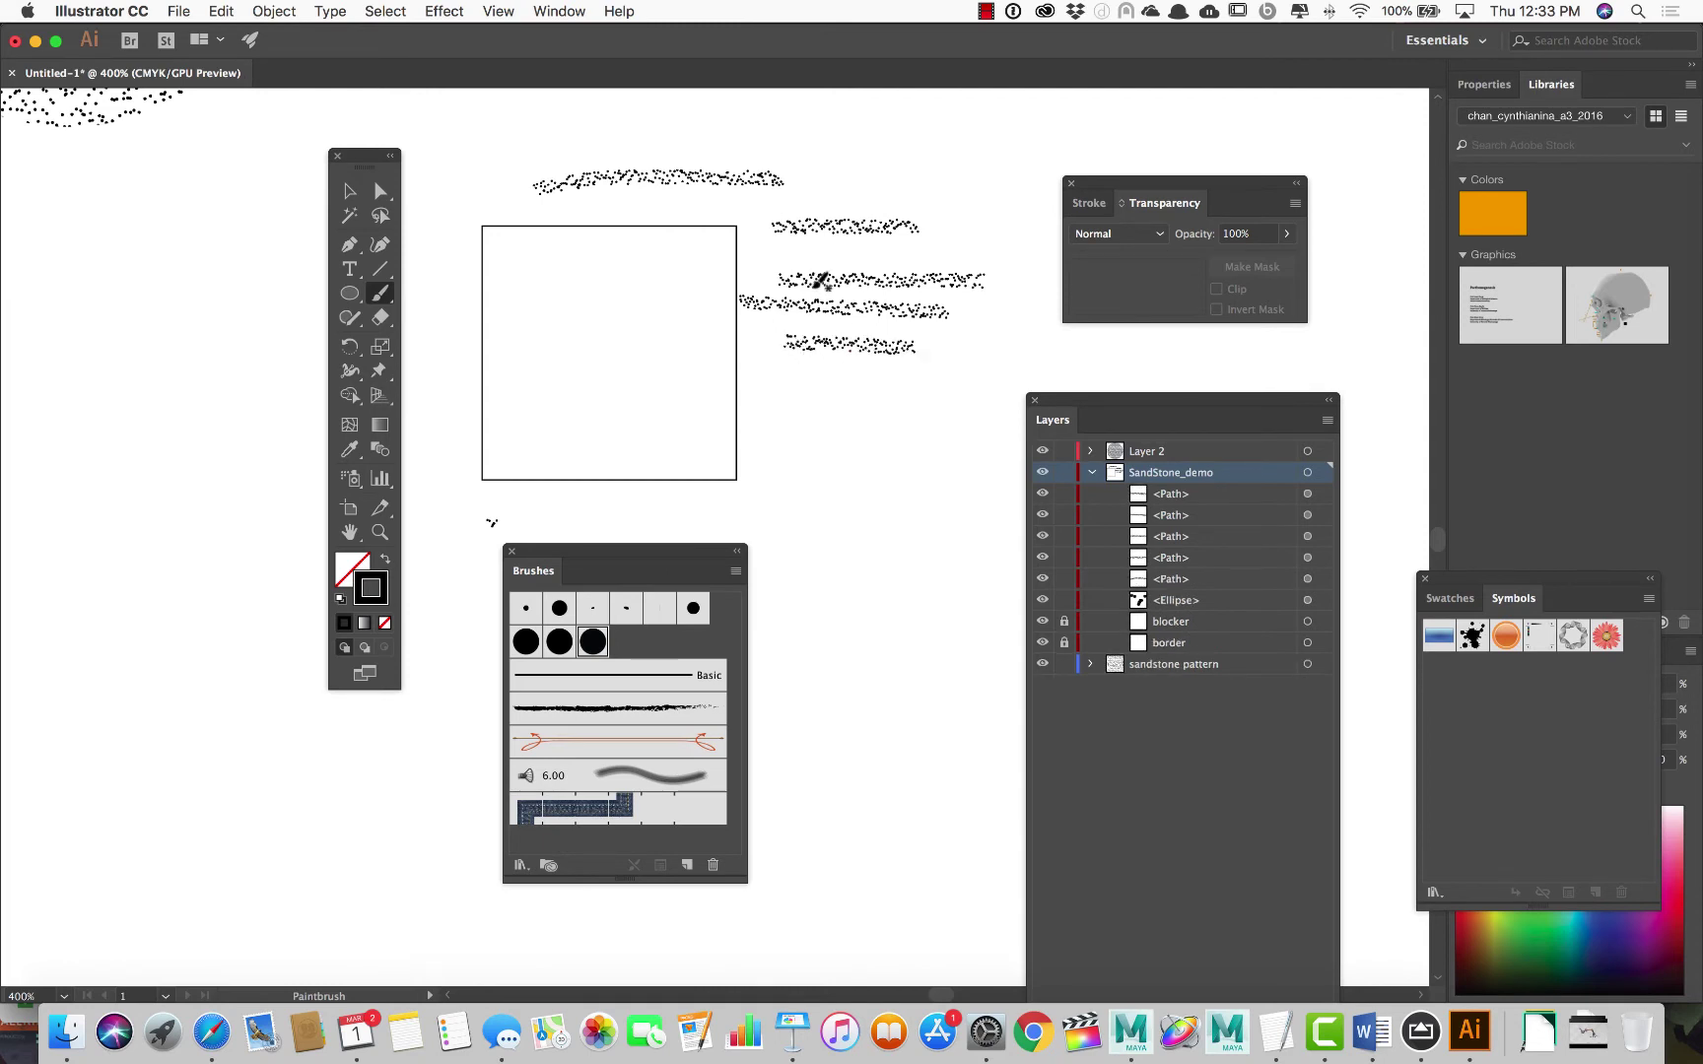
Widen the Dot pattern scatter brush's scatter to -549%–540% and apply it to existing strokes
double_click(593, 642)
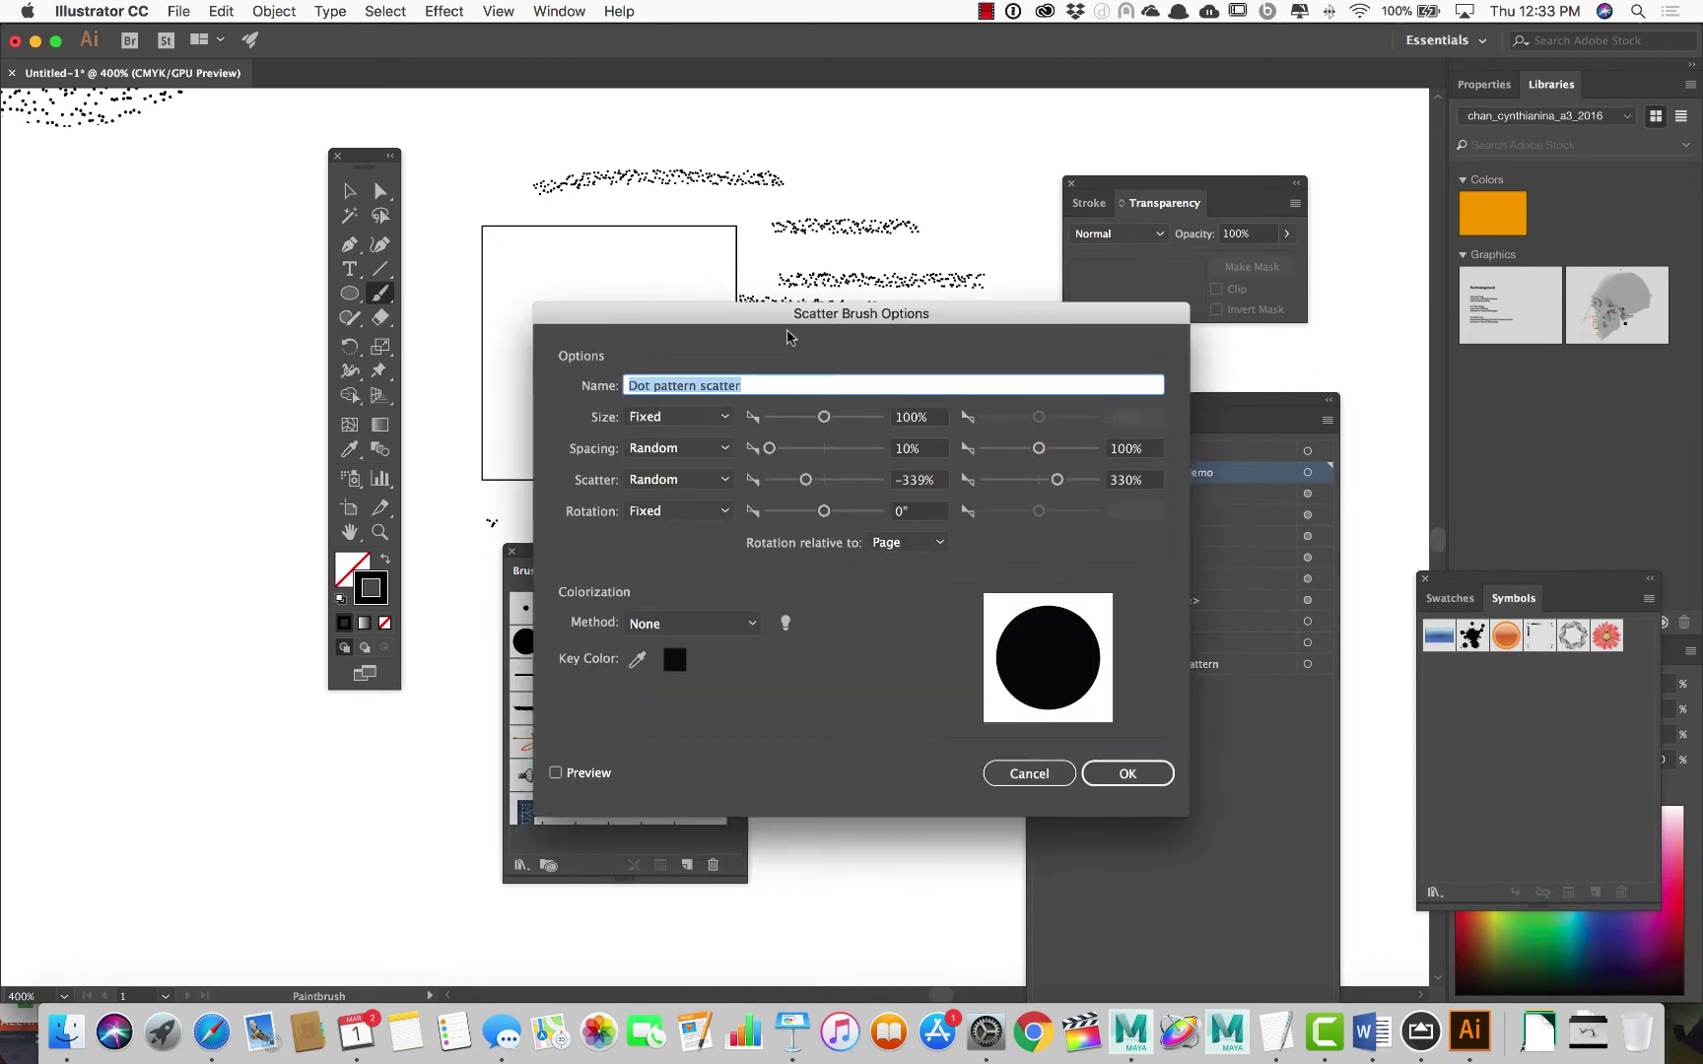
drag(781, 320, 1050, 303)
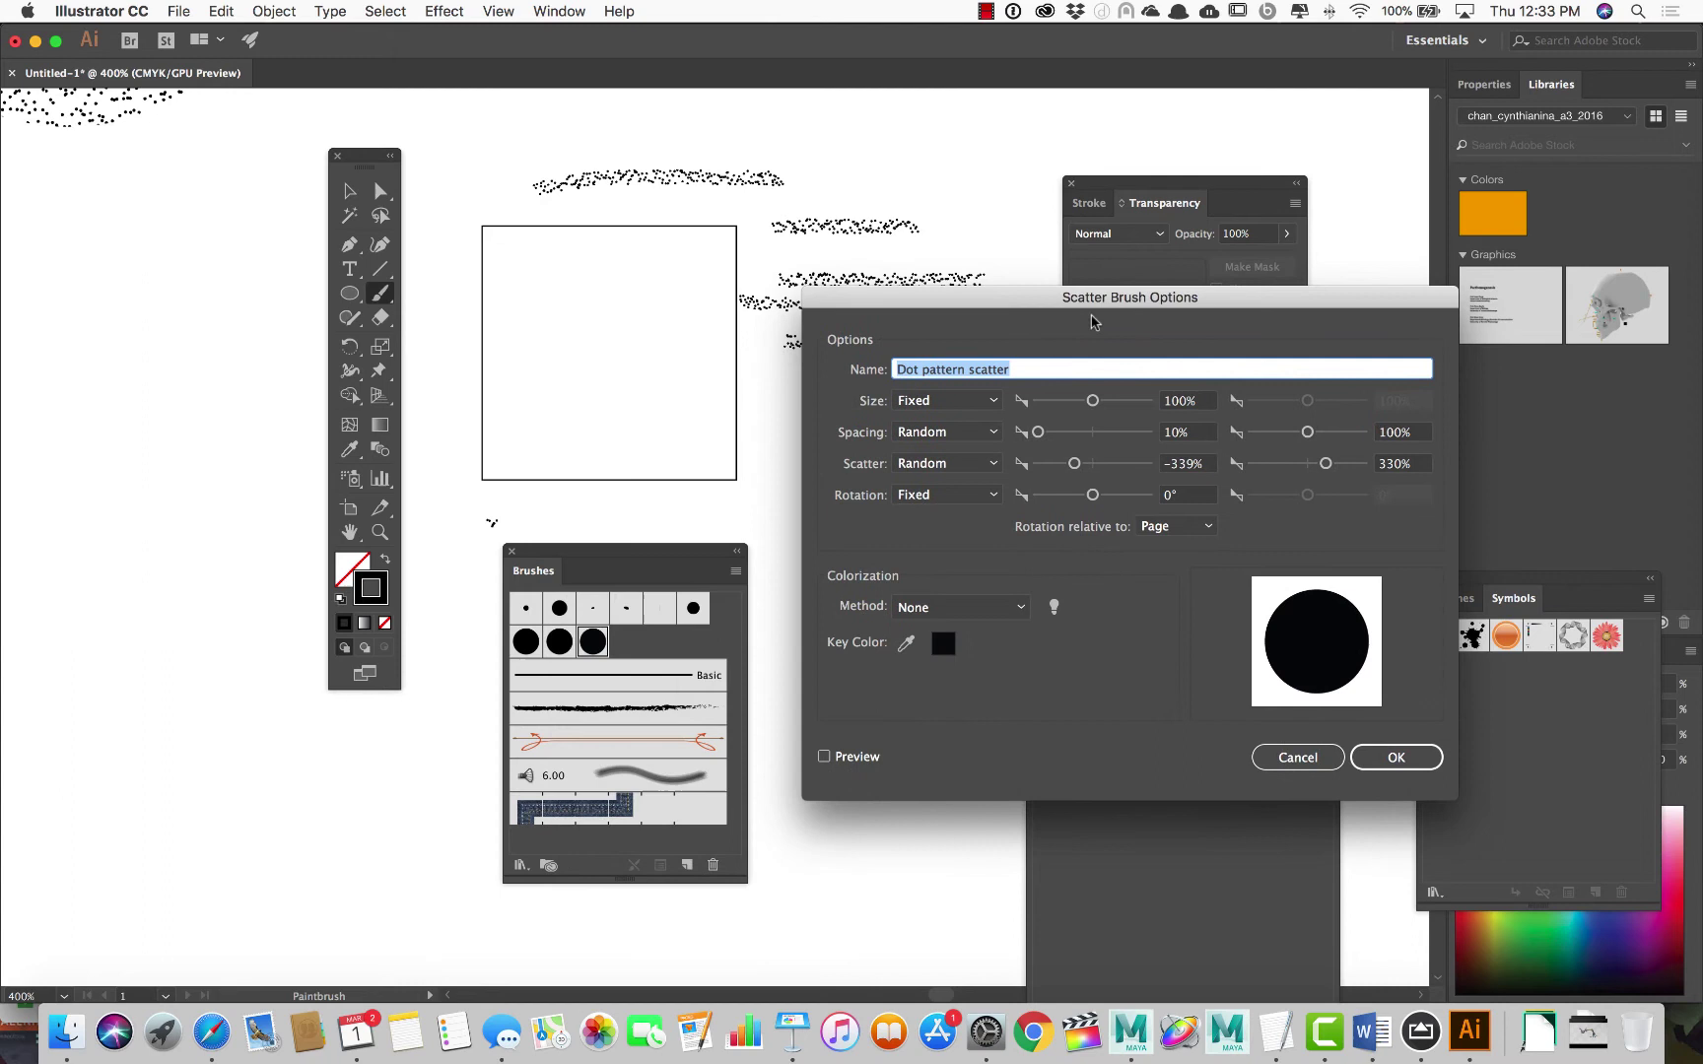
drag(1074, 464, 1063, 468)
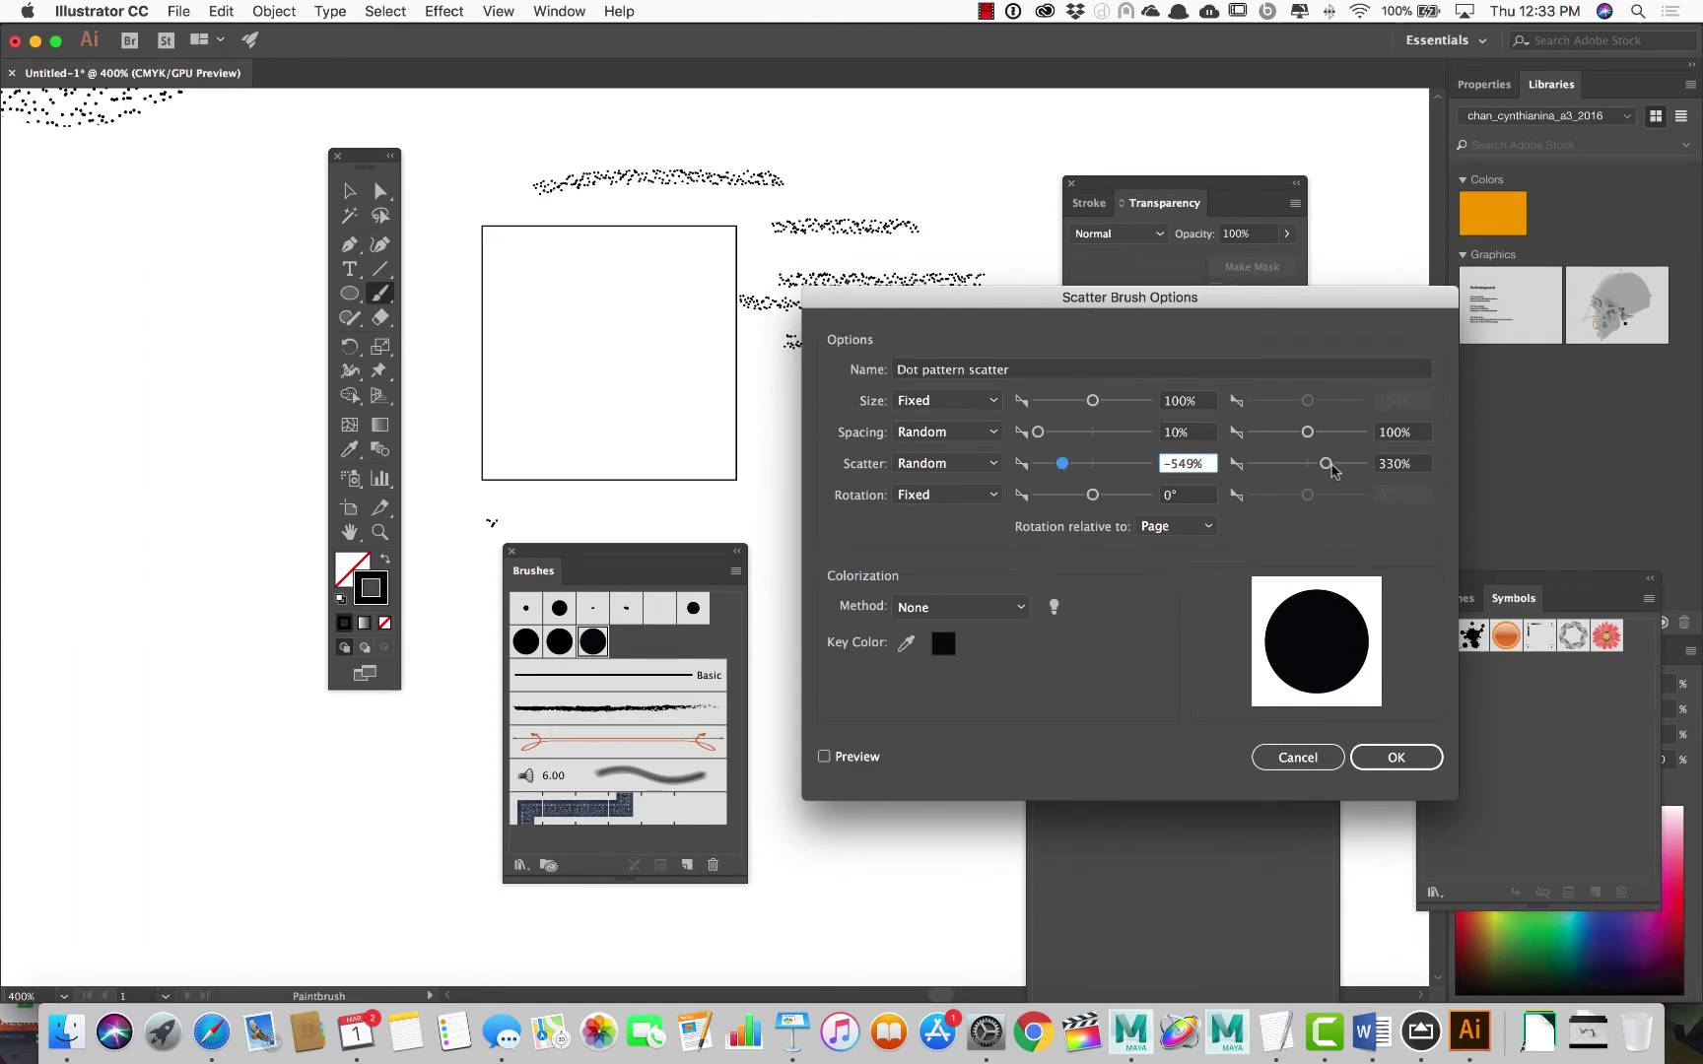
drag(1325, 465, 1338, 466)
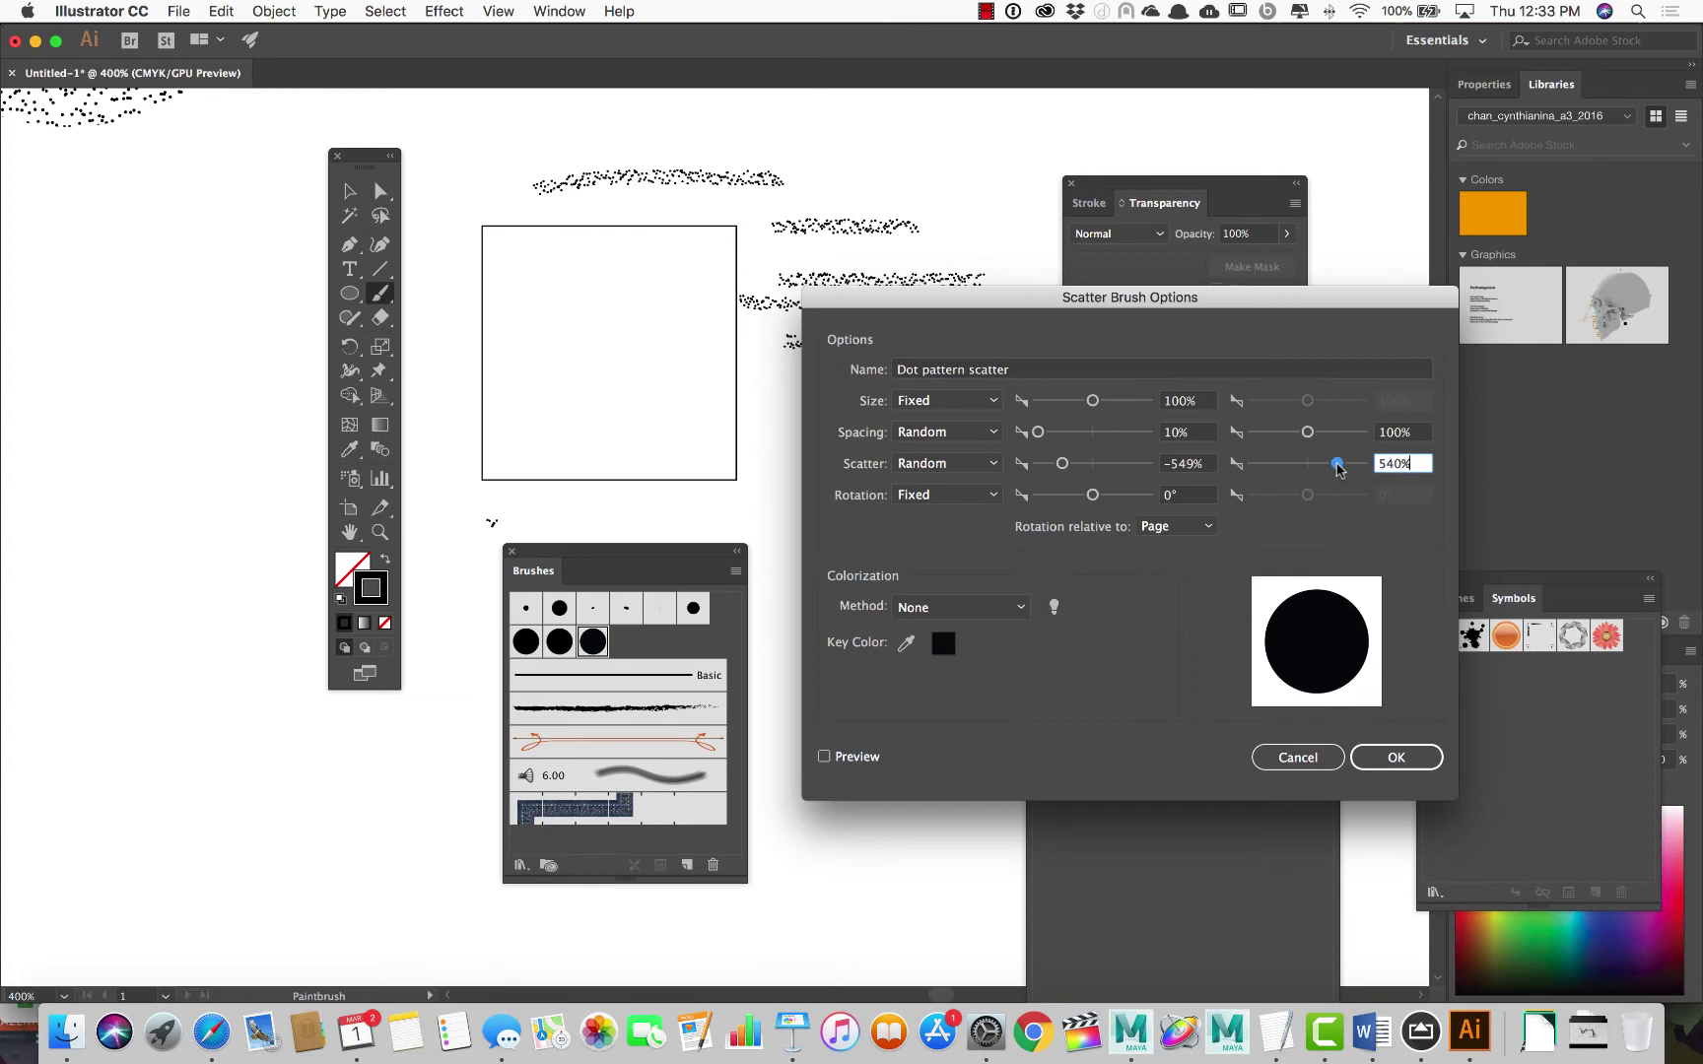
click(1403, 757)
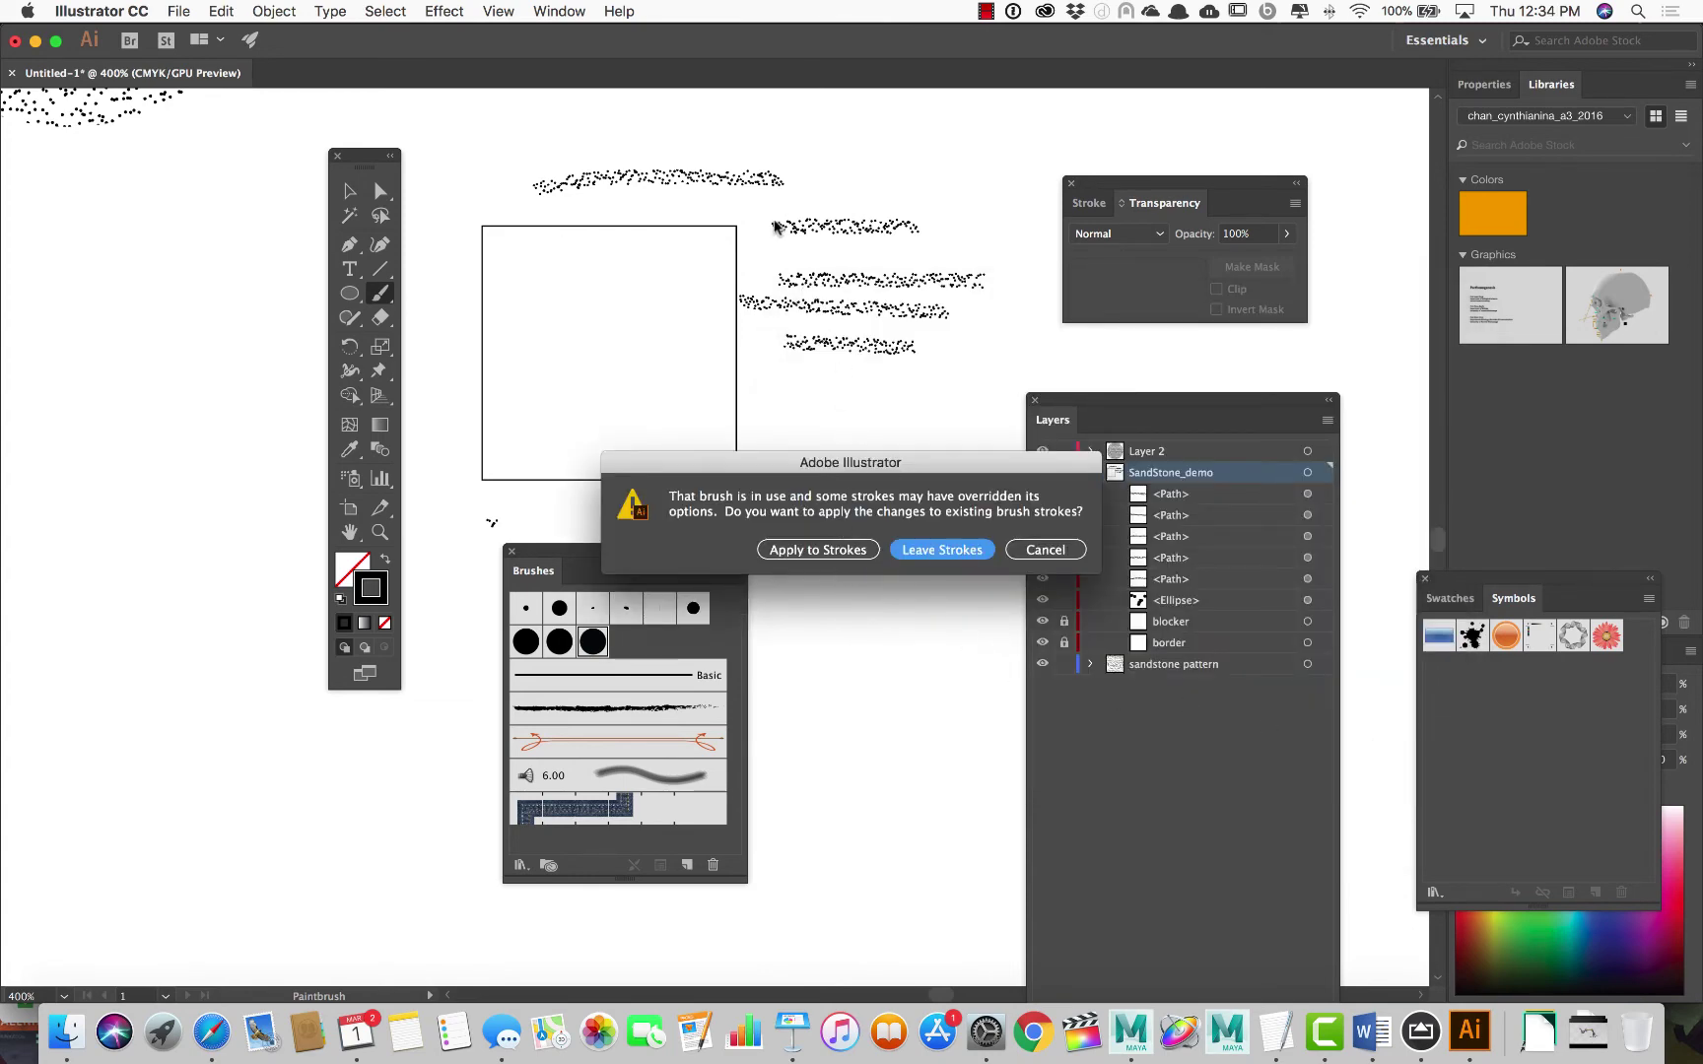
click(818, 550)
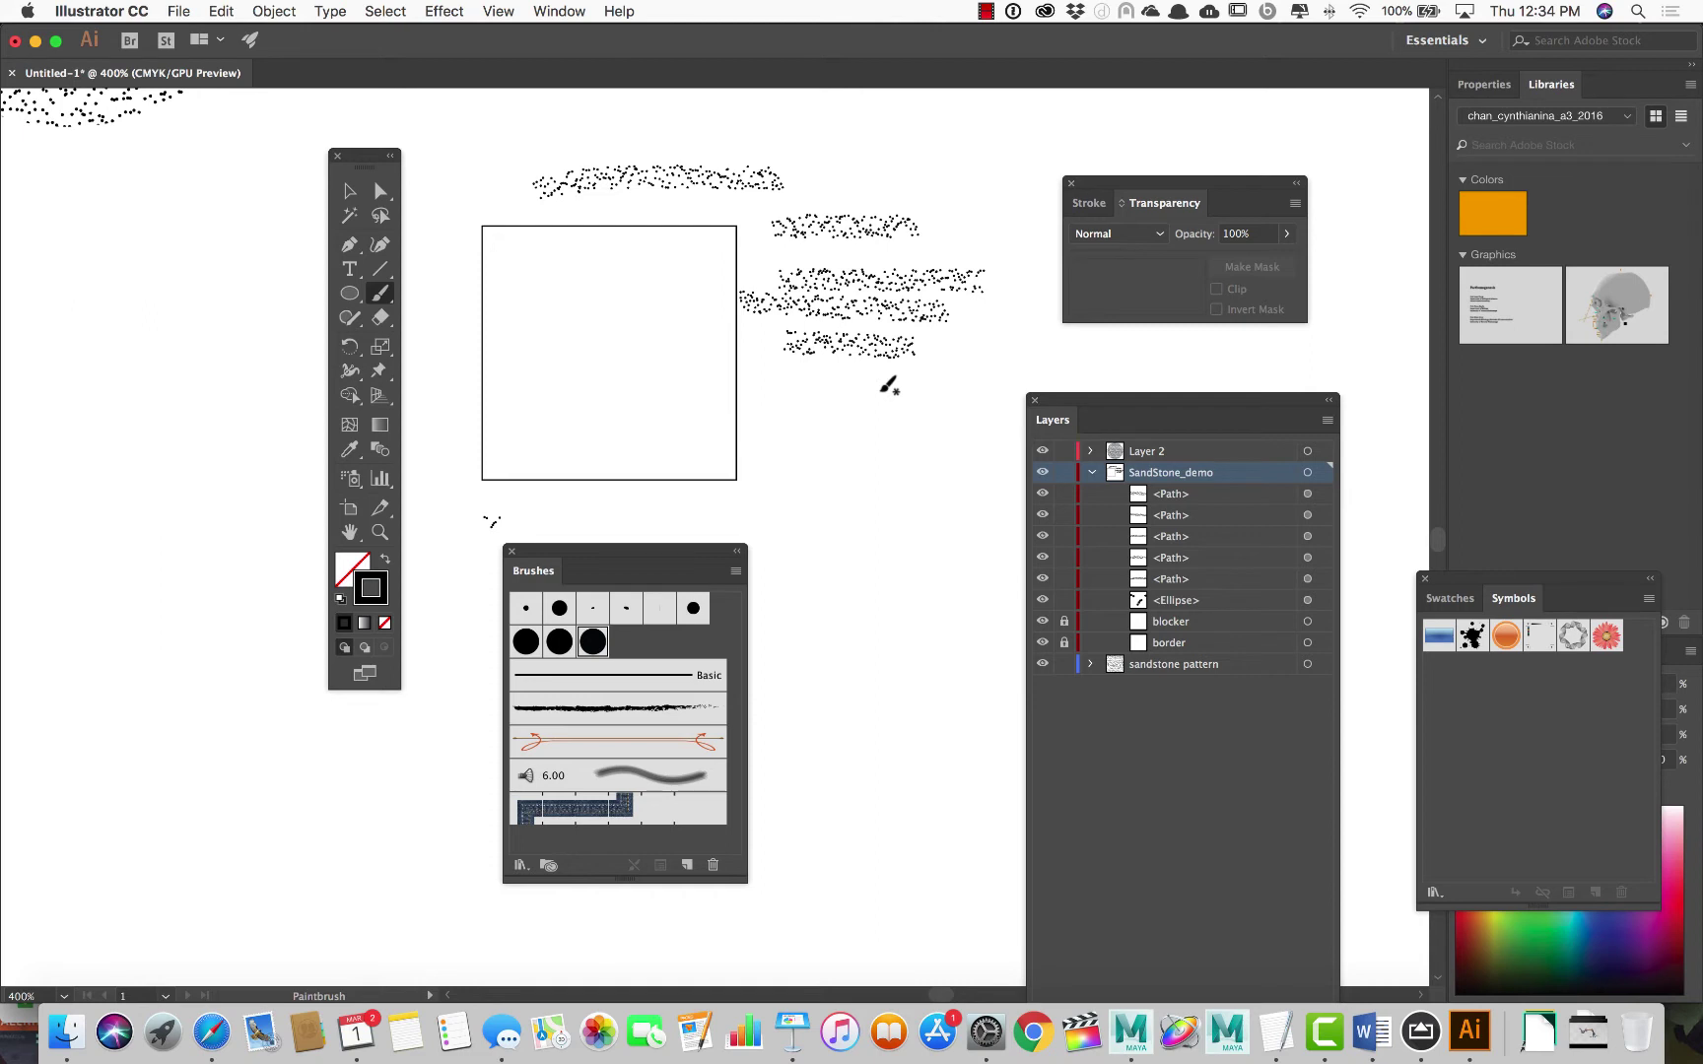
Delete the test strokes to the right of and above the square
click(348, 191)
drag(833, 141, 904, 453)
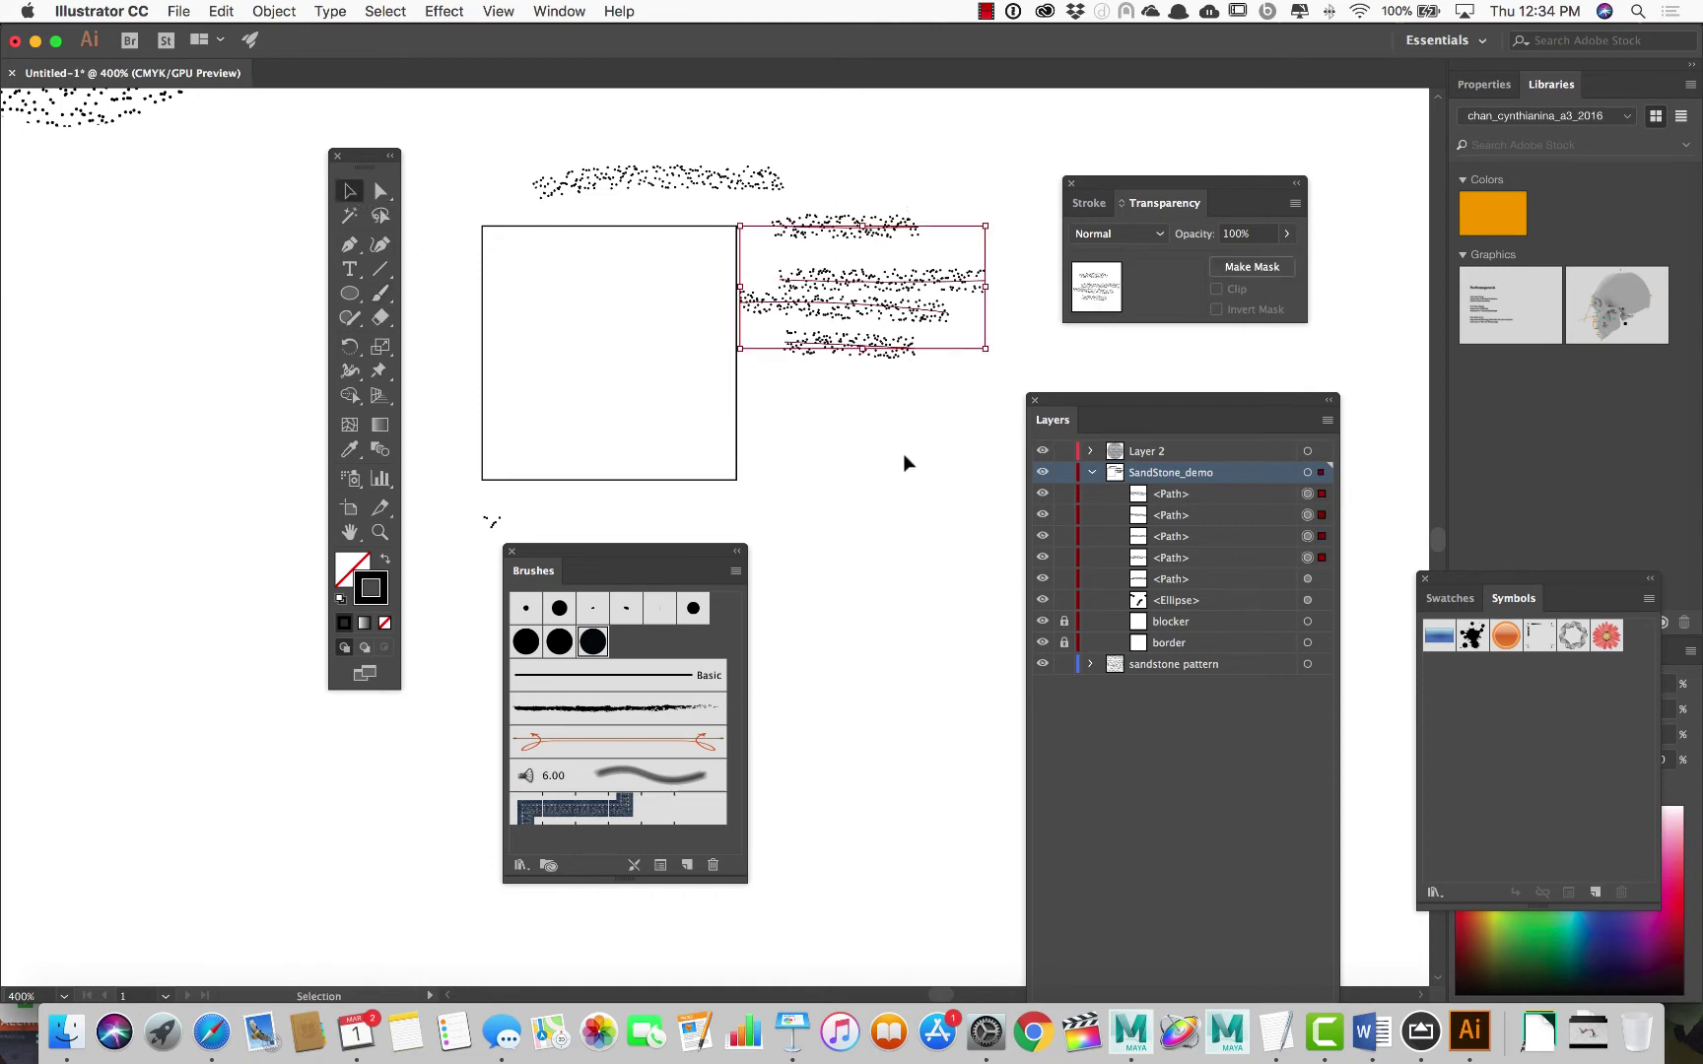
key(Delete)
drag(708, 190, 712, 192)
key(Delete)
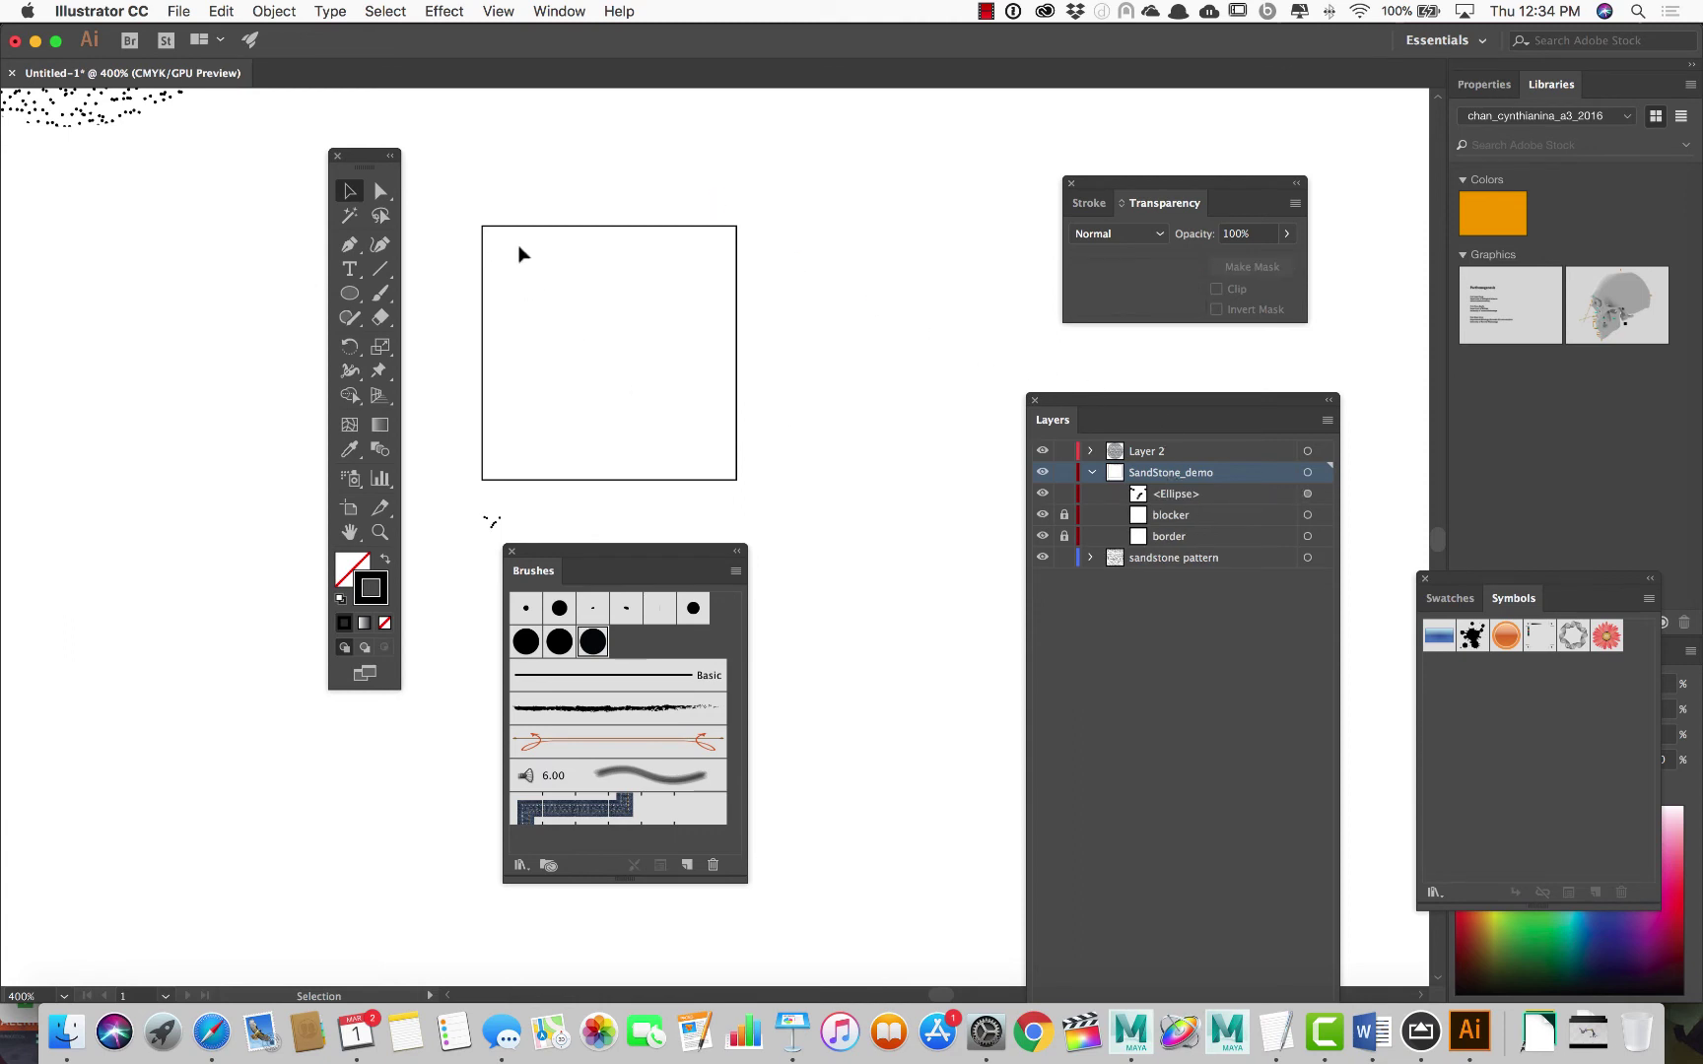
Paint ten dotted rows with the scatter brush from the square's top edge to its bottom
click(378, 295)
drag(488, 242, 729, 242)
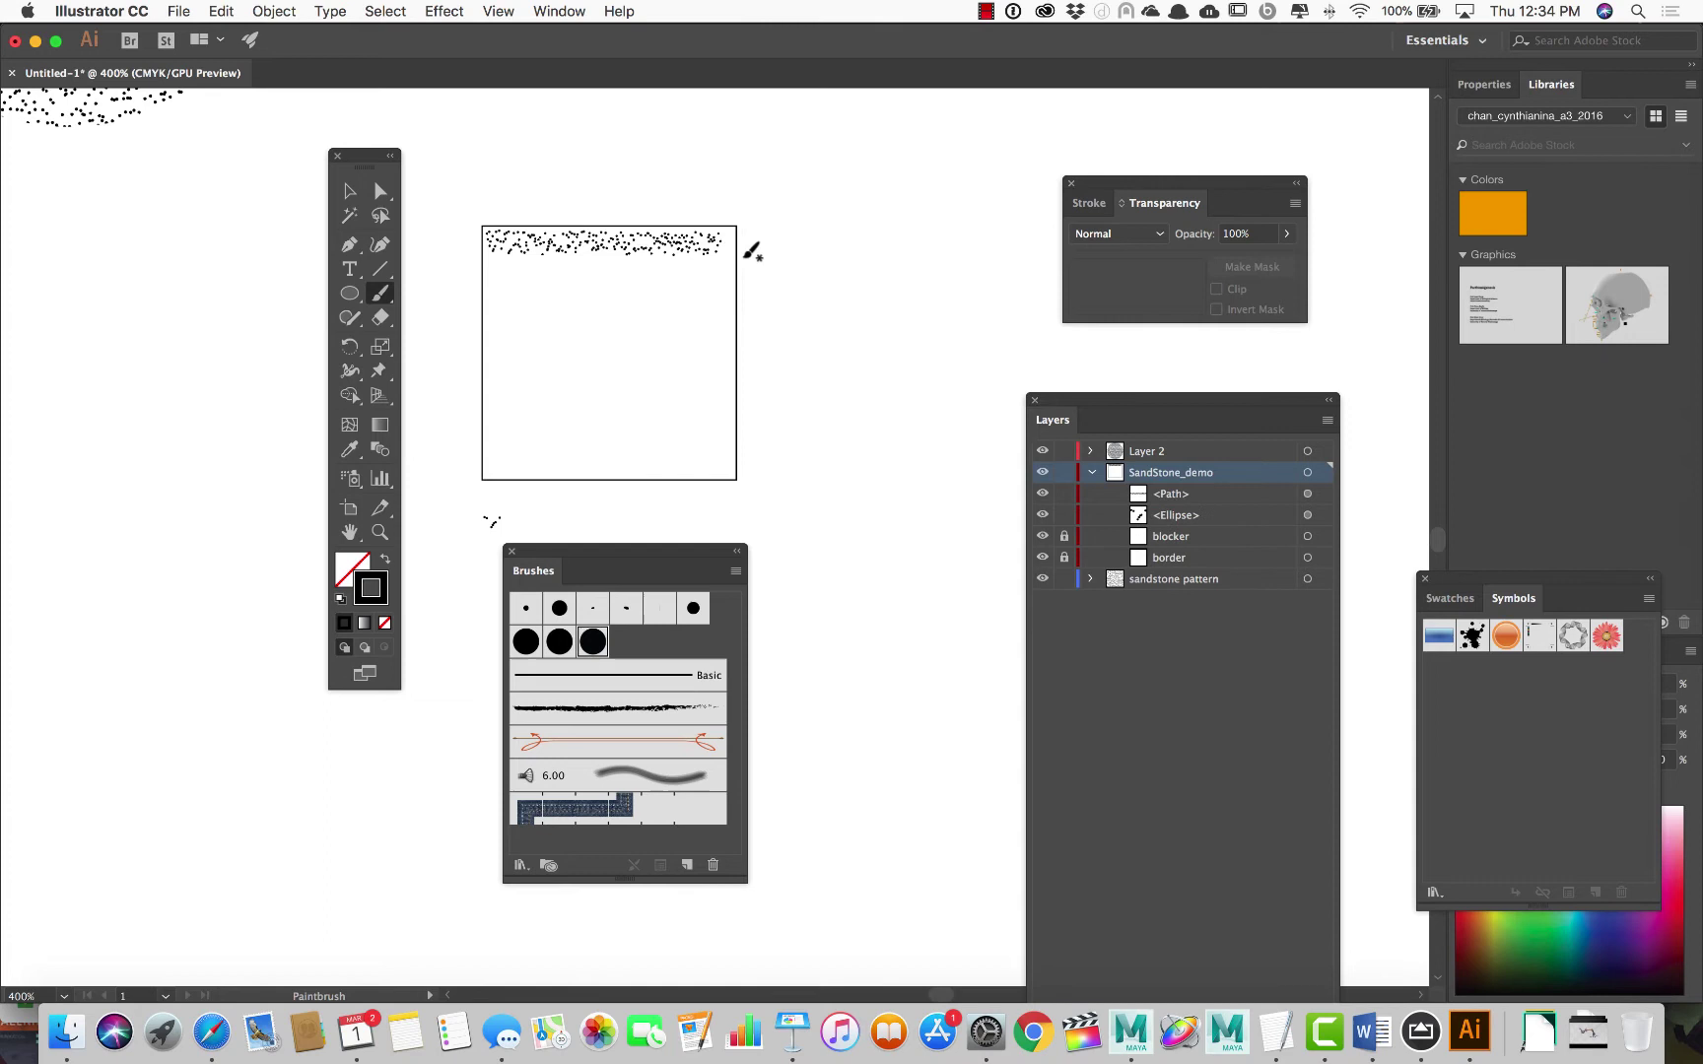
drag(491, 264, 729, 266)
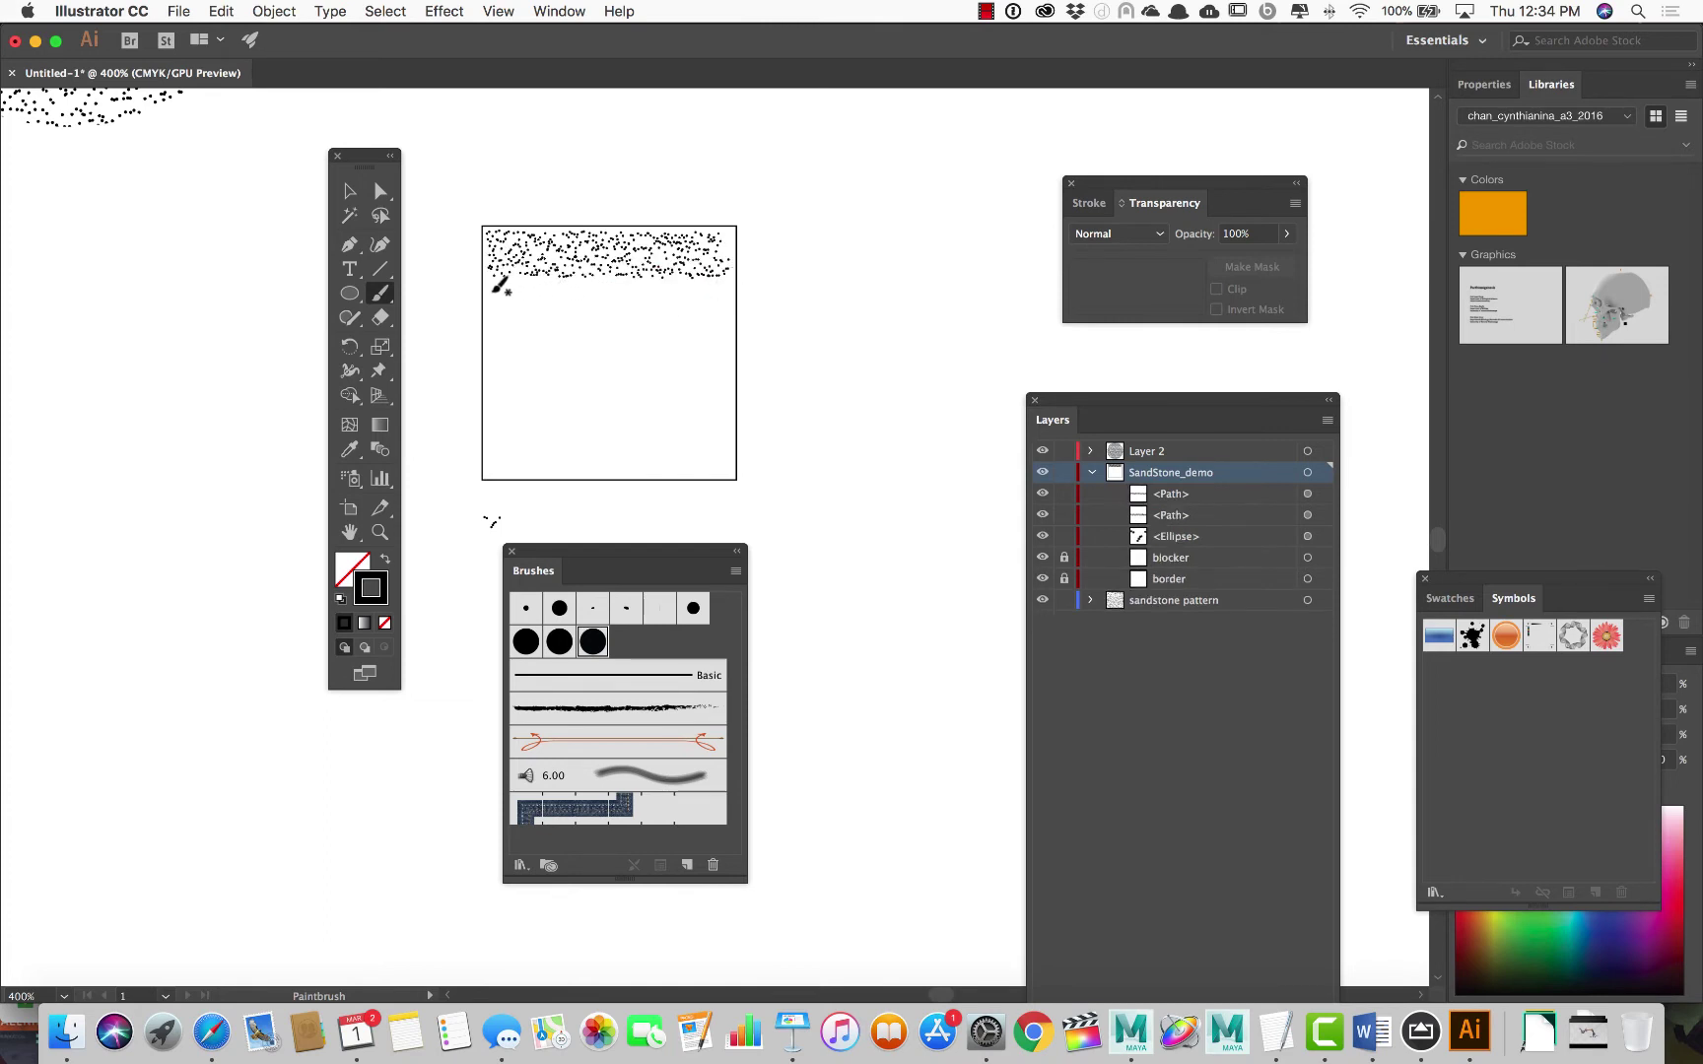
drag(488, 289, 729, 291)
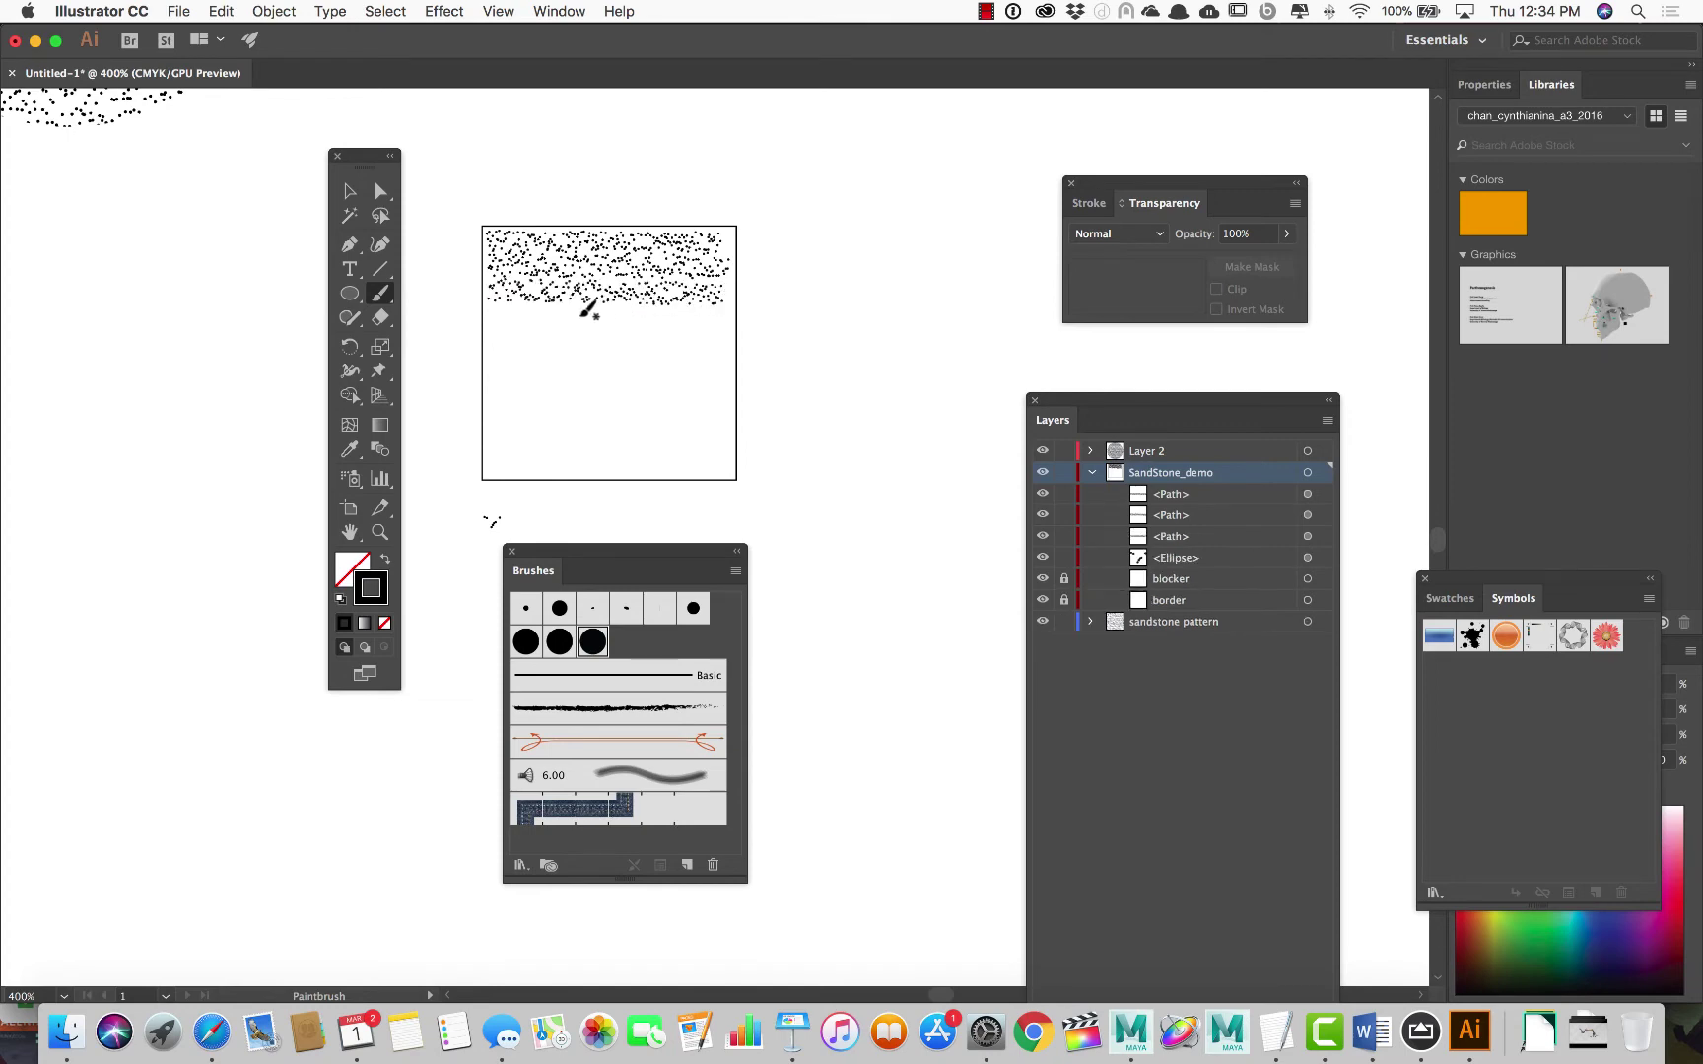
drag(597, 308, 739, 311)
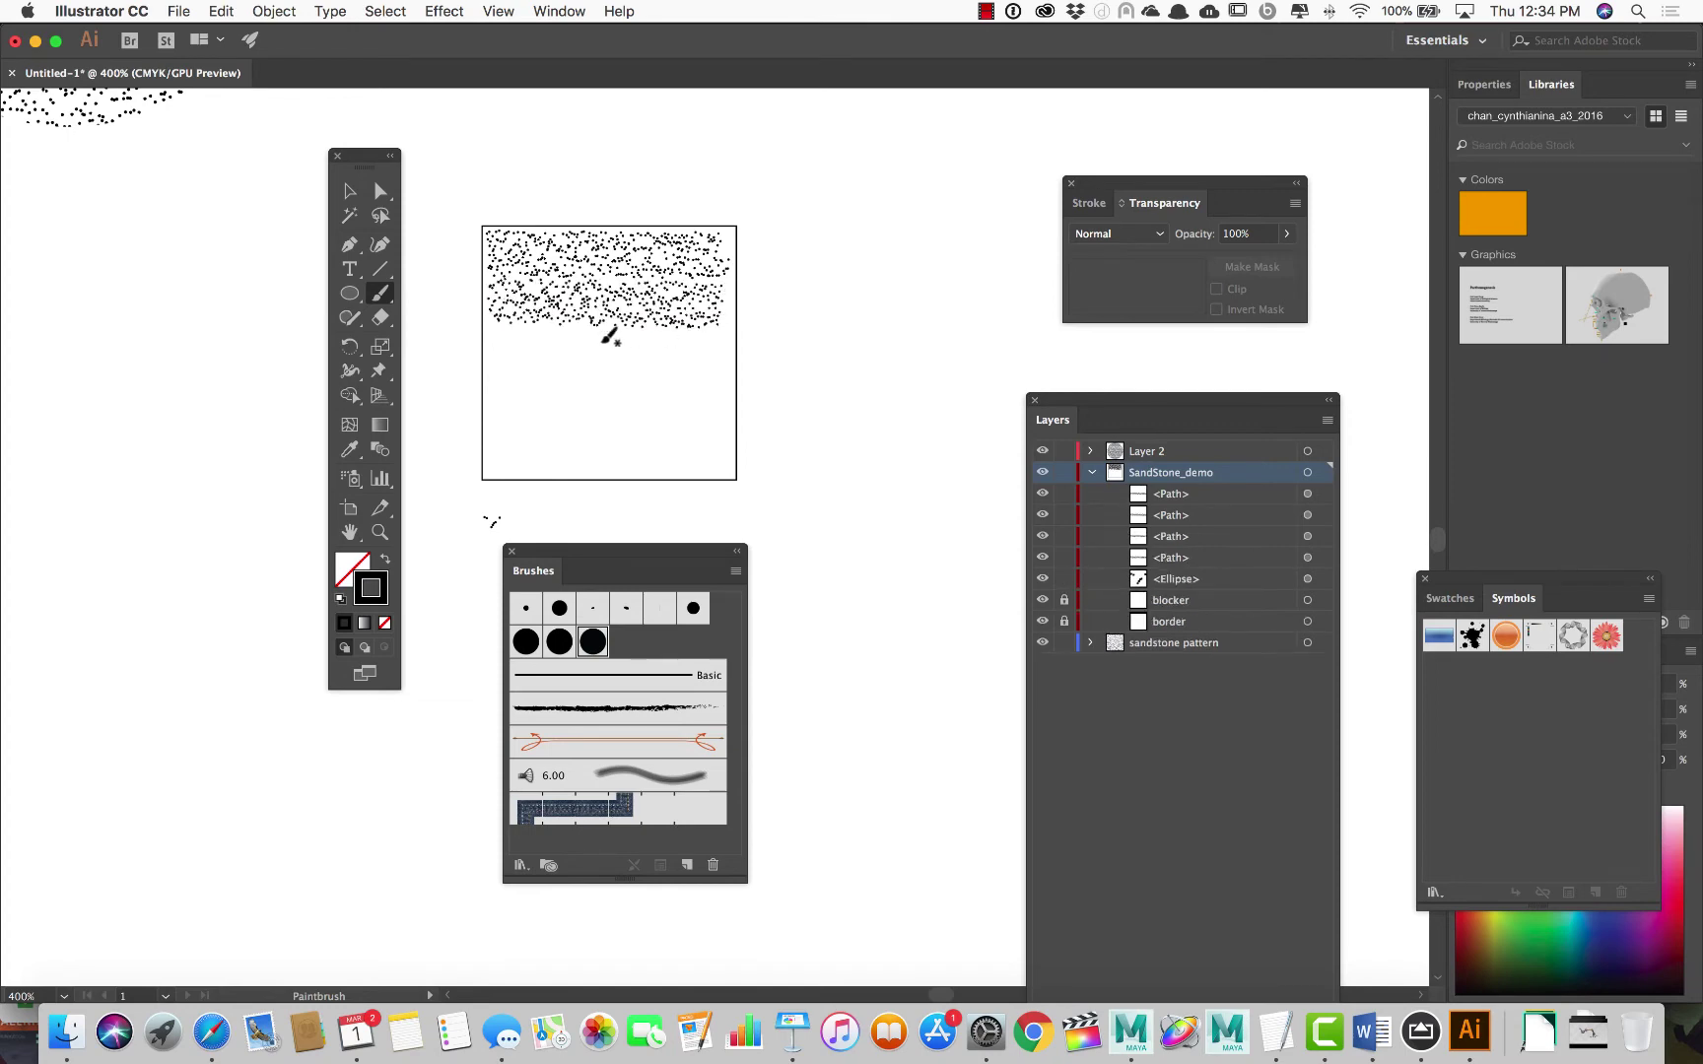
drag(491, 335, 740, 336)
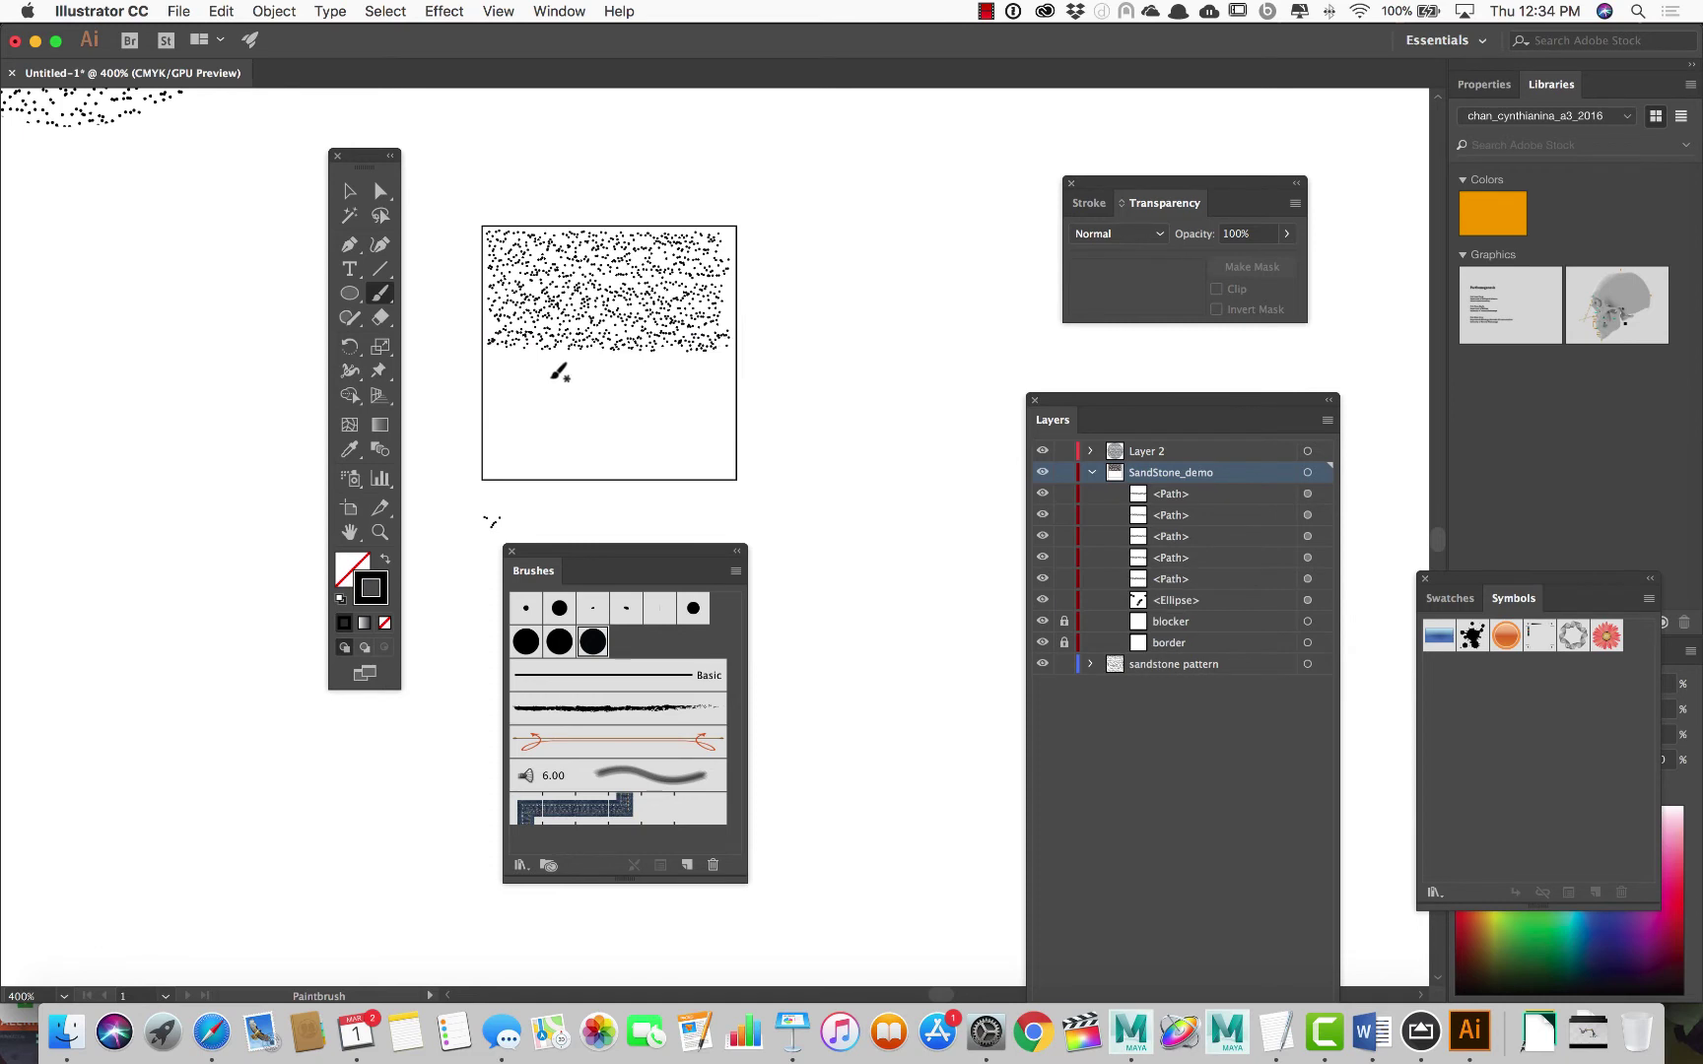
drag(492, 367, 737, 367)
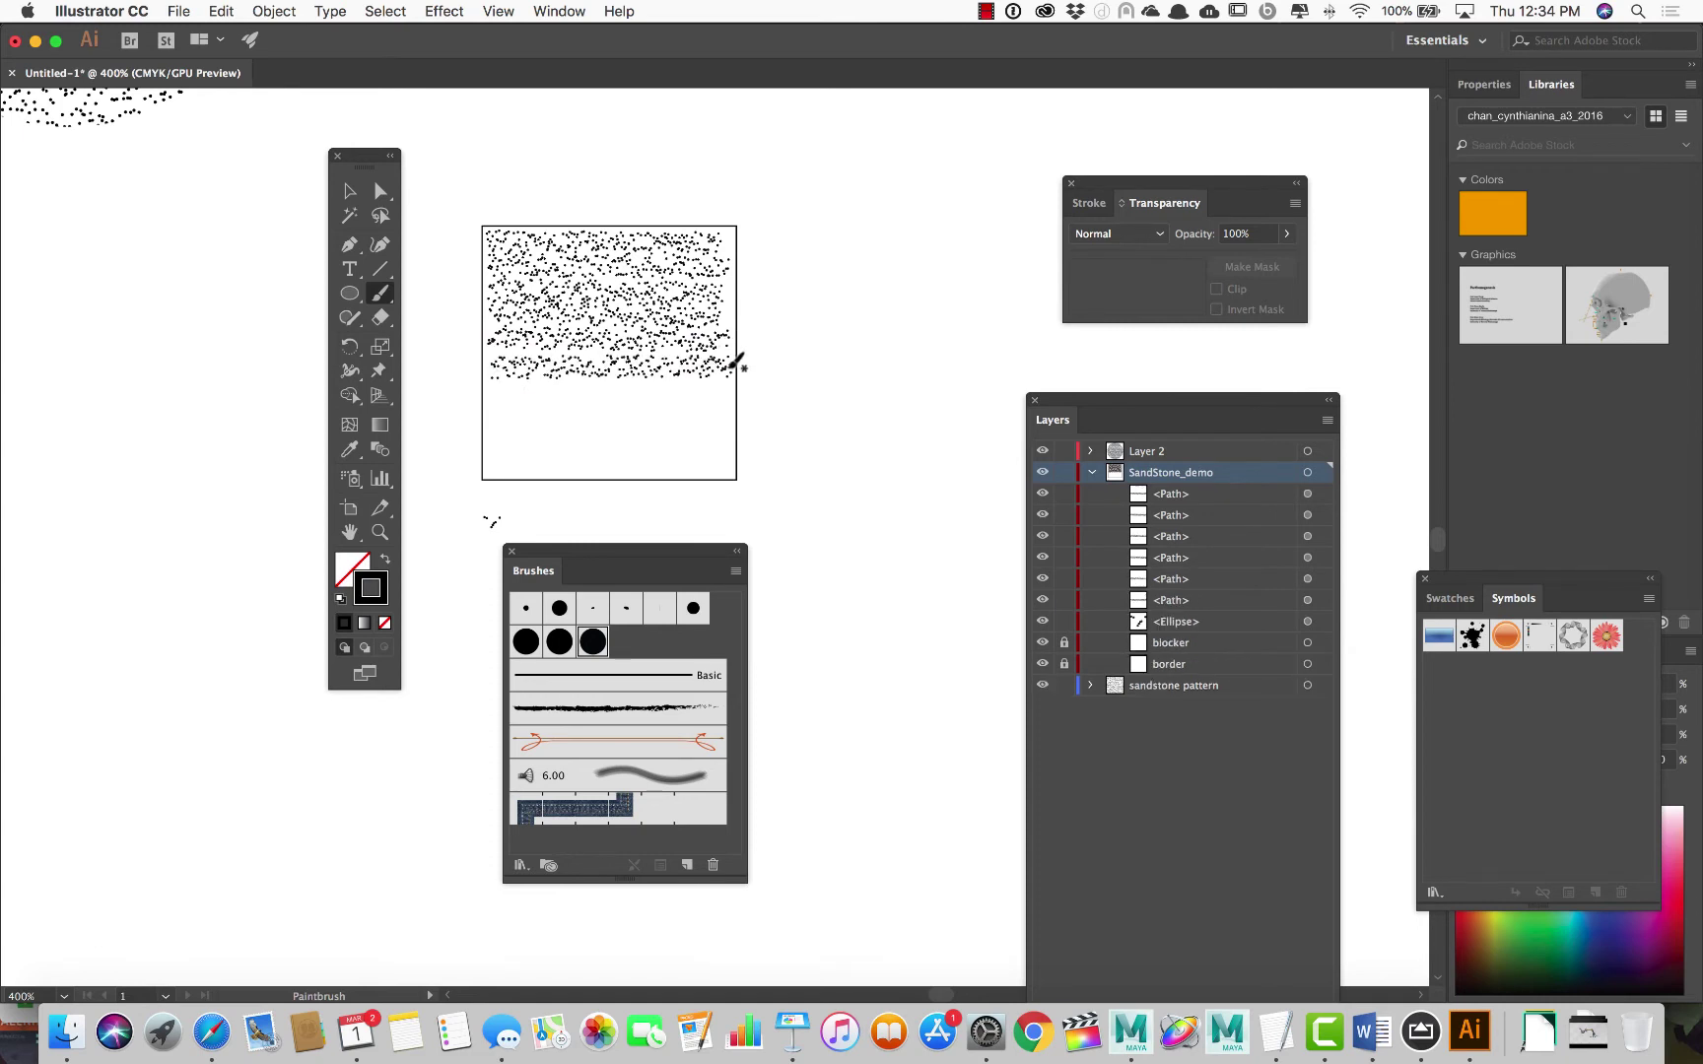
drag(493, 395, 743, 392)
drag(492, 421, 737, 418)
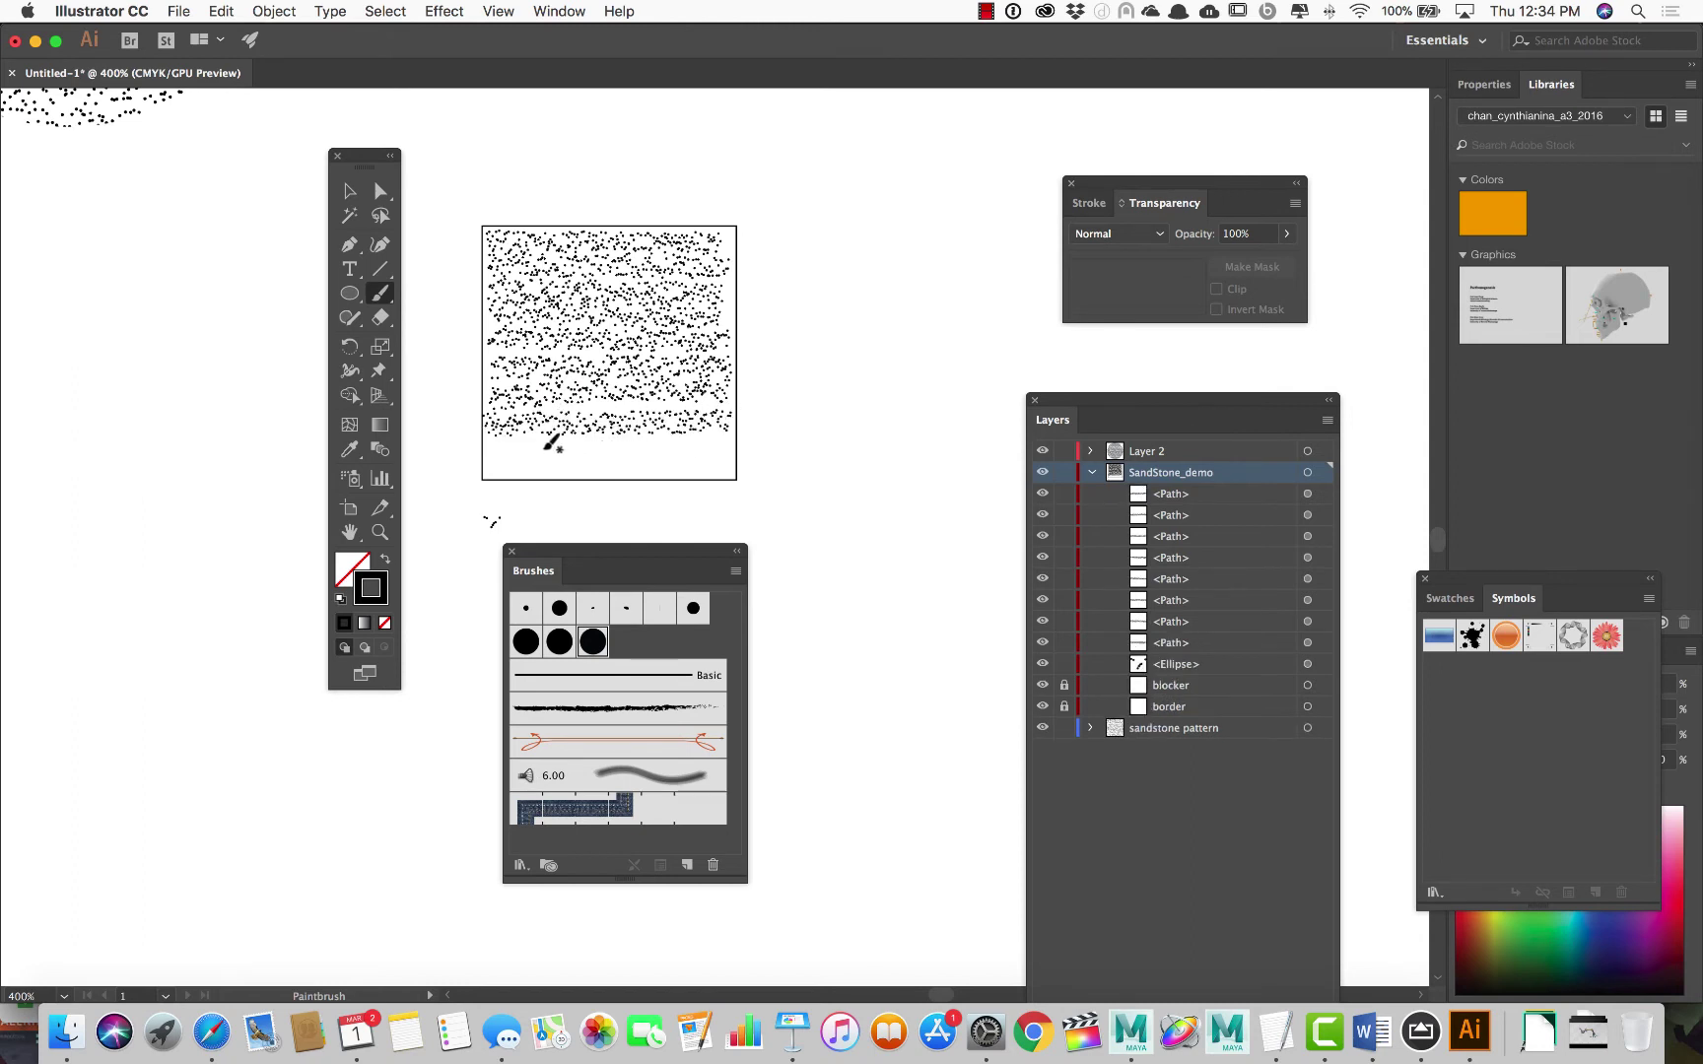
drag(490, 451, 737, 445)
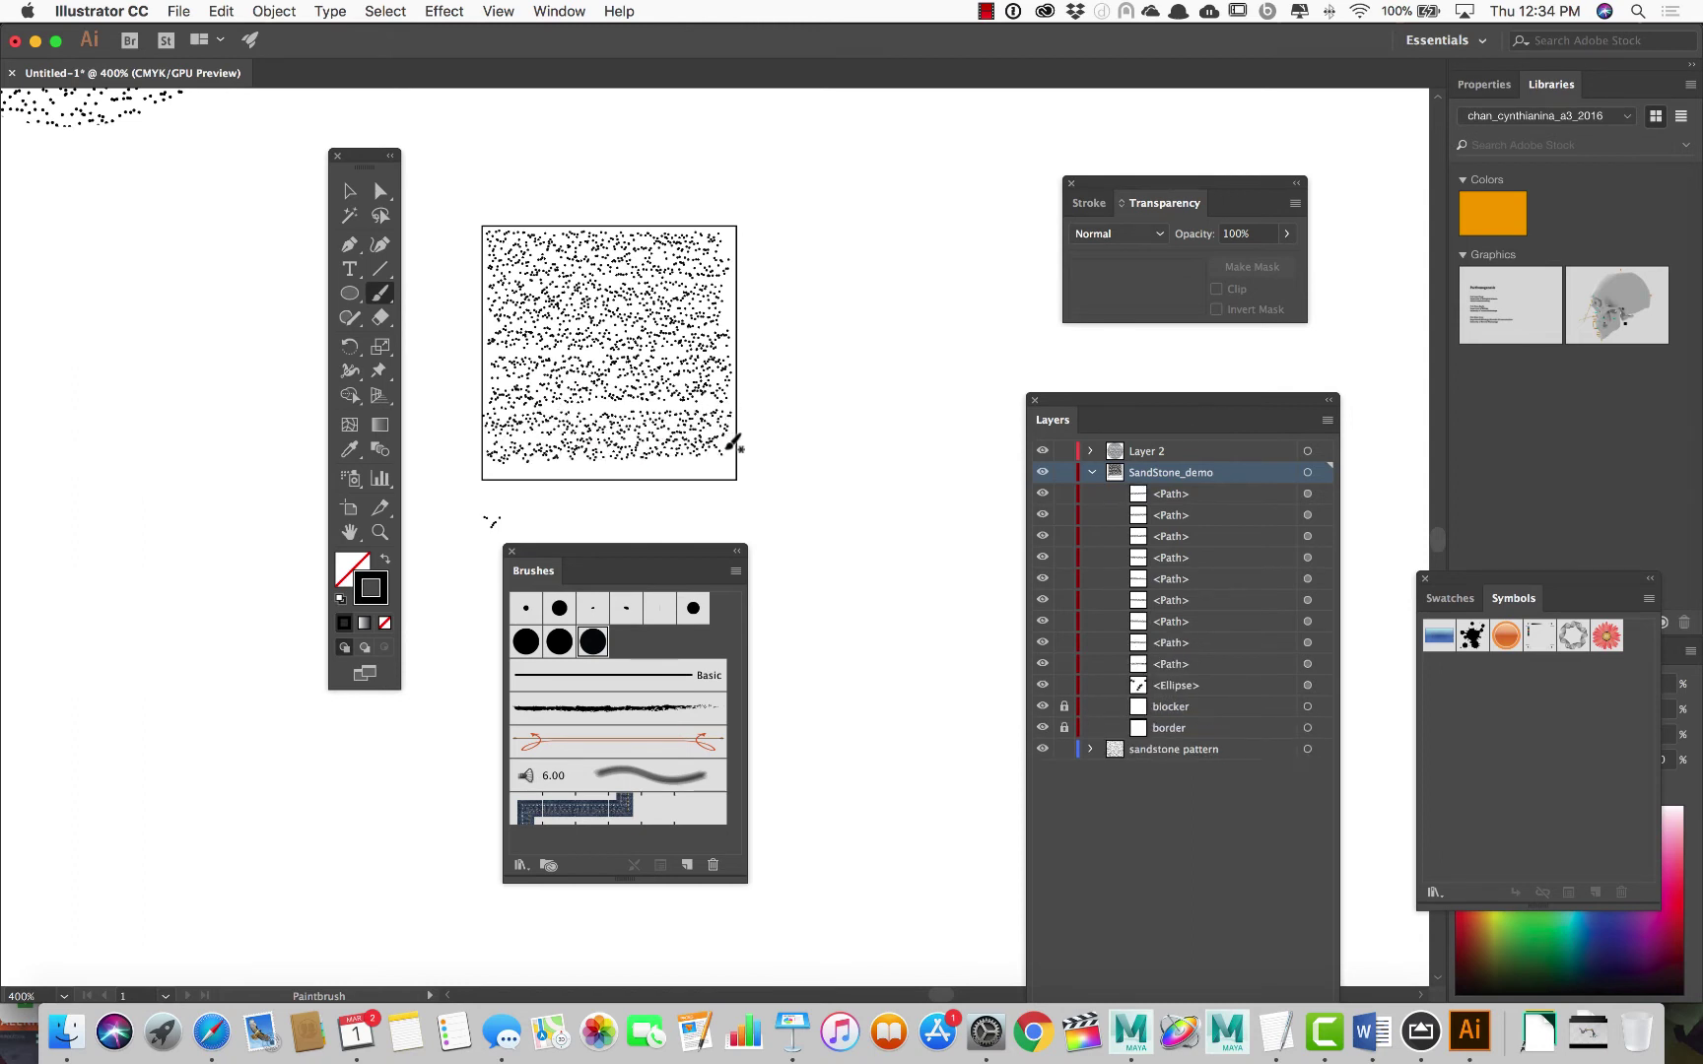
drag(489, 471, 737, 470)
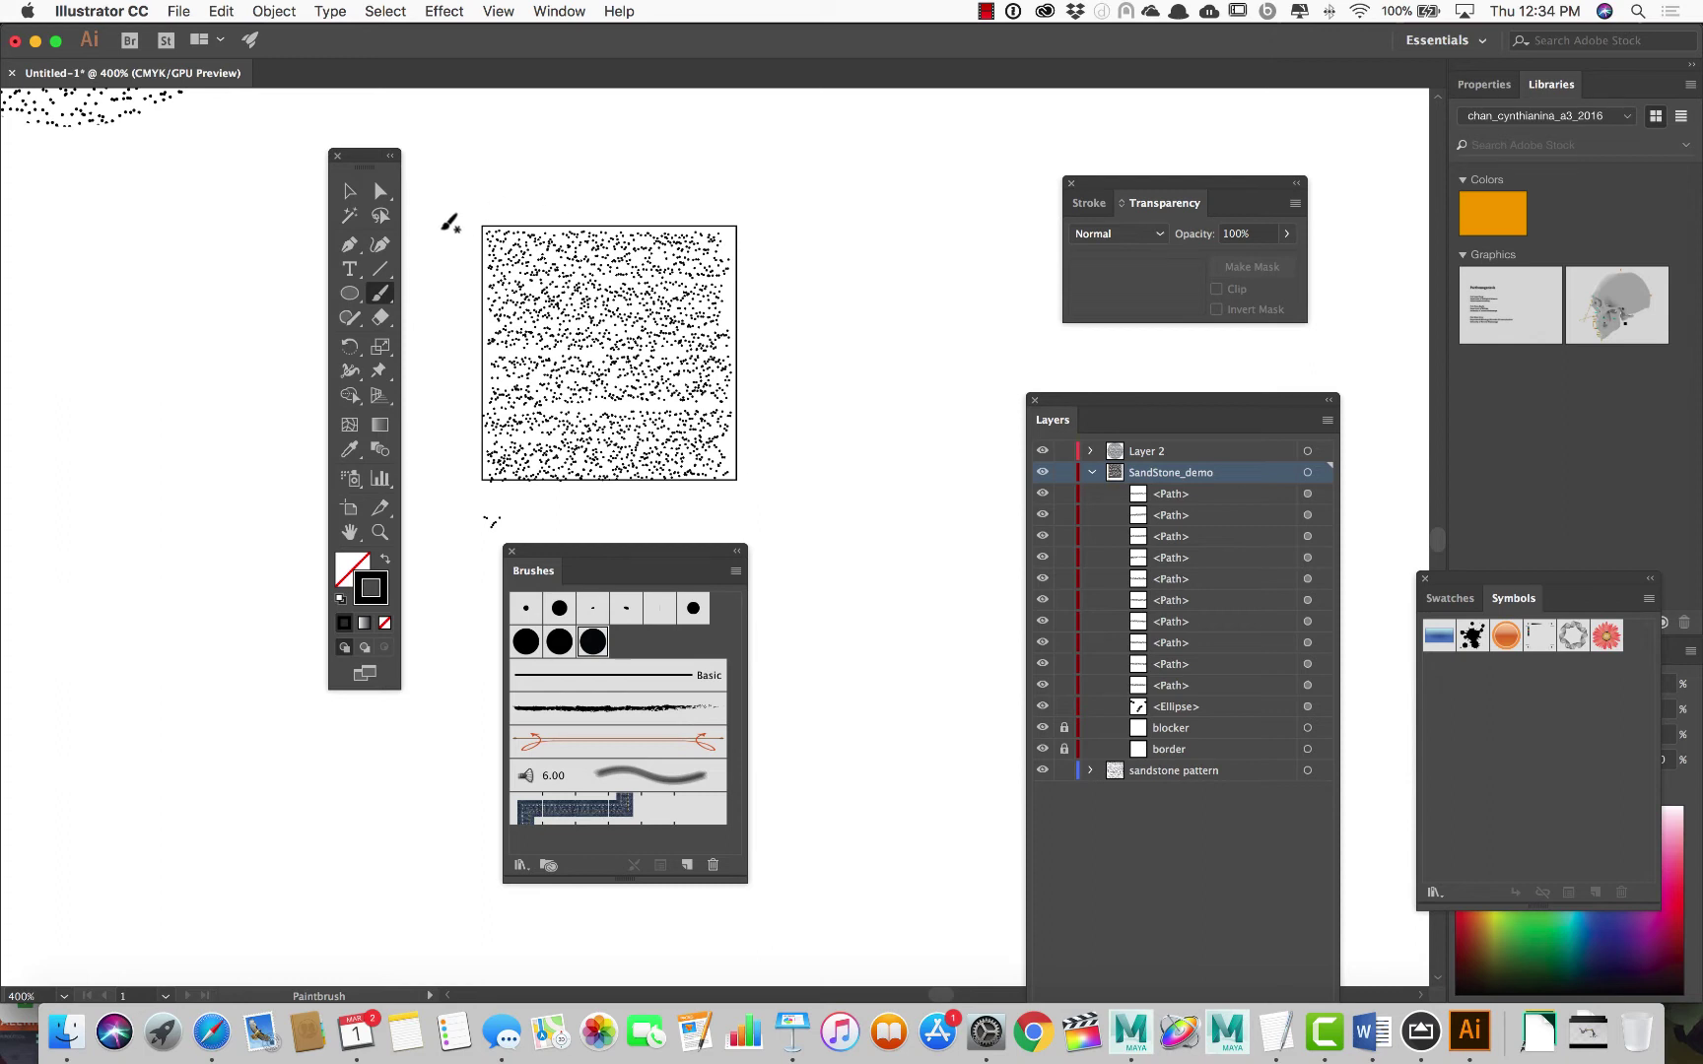
Widen the brush scatter to -812%–869% and apply it to the painted strokes
double_click(596, 646)
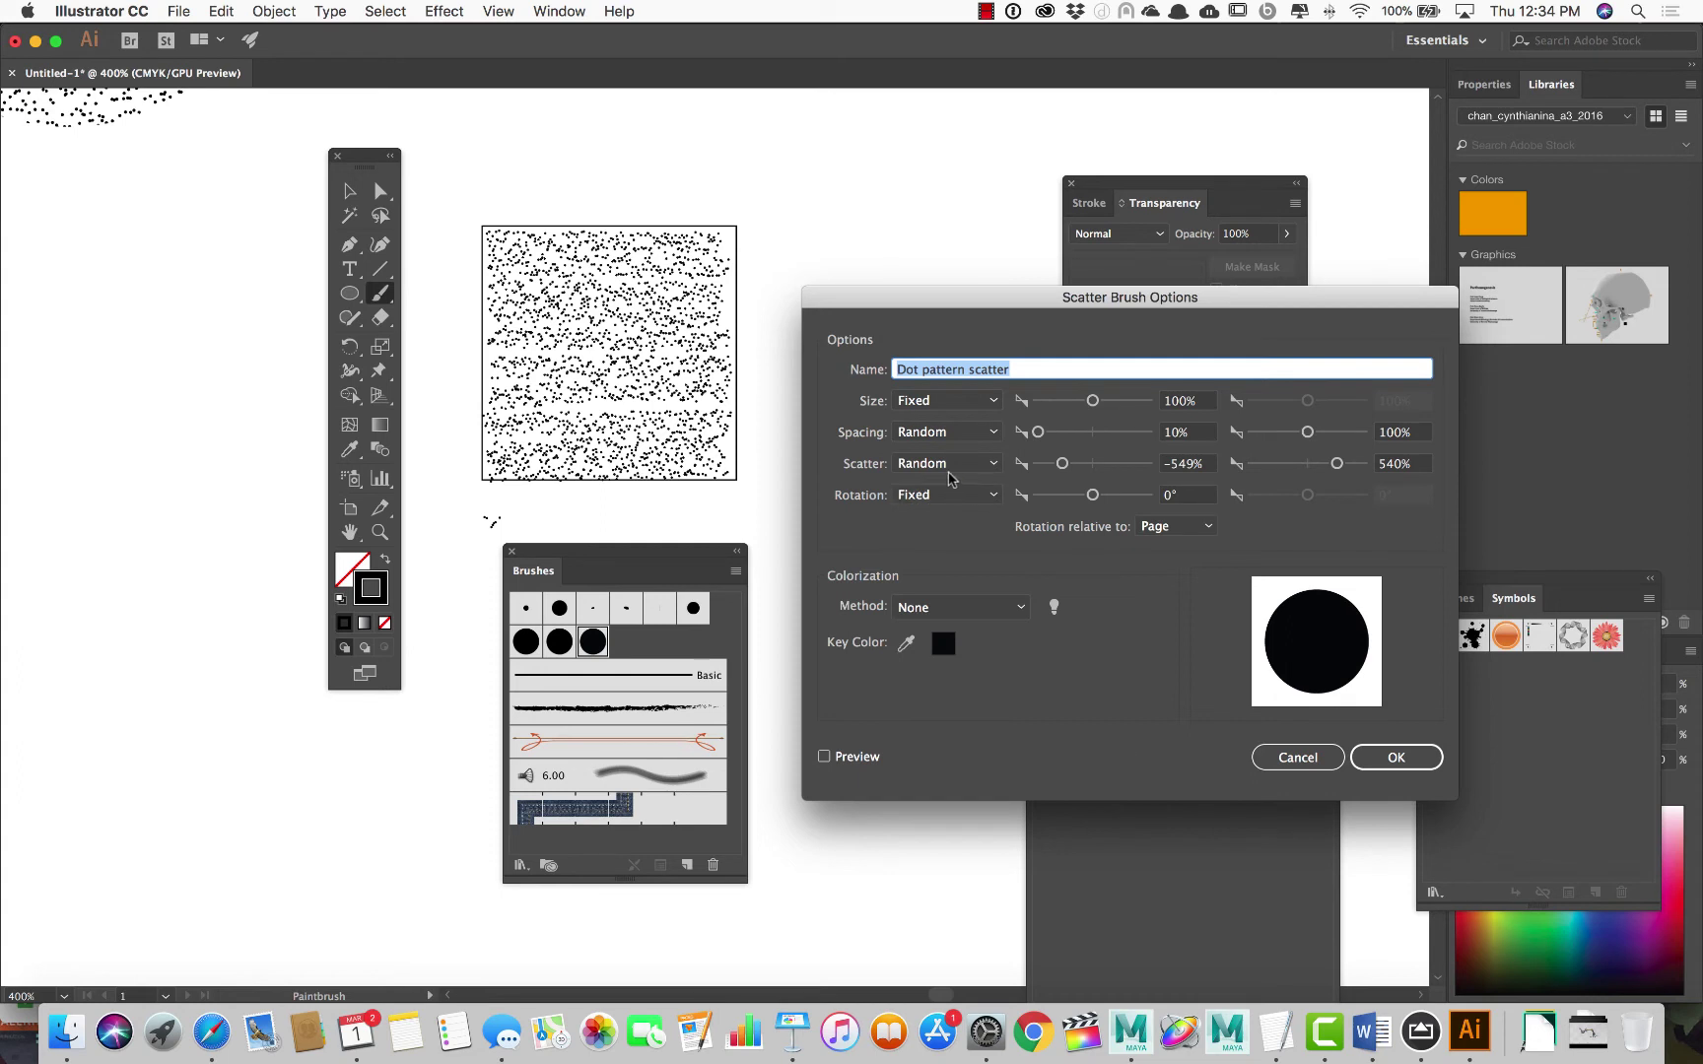
drag(1059, 469, 1046, 470)
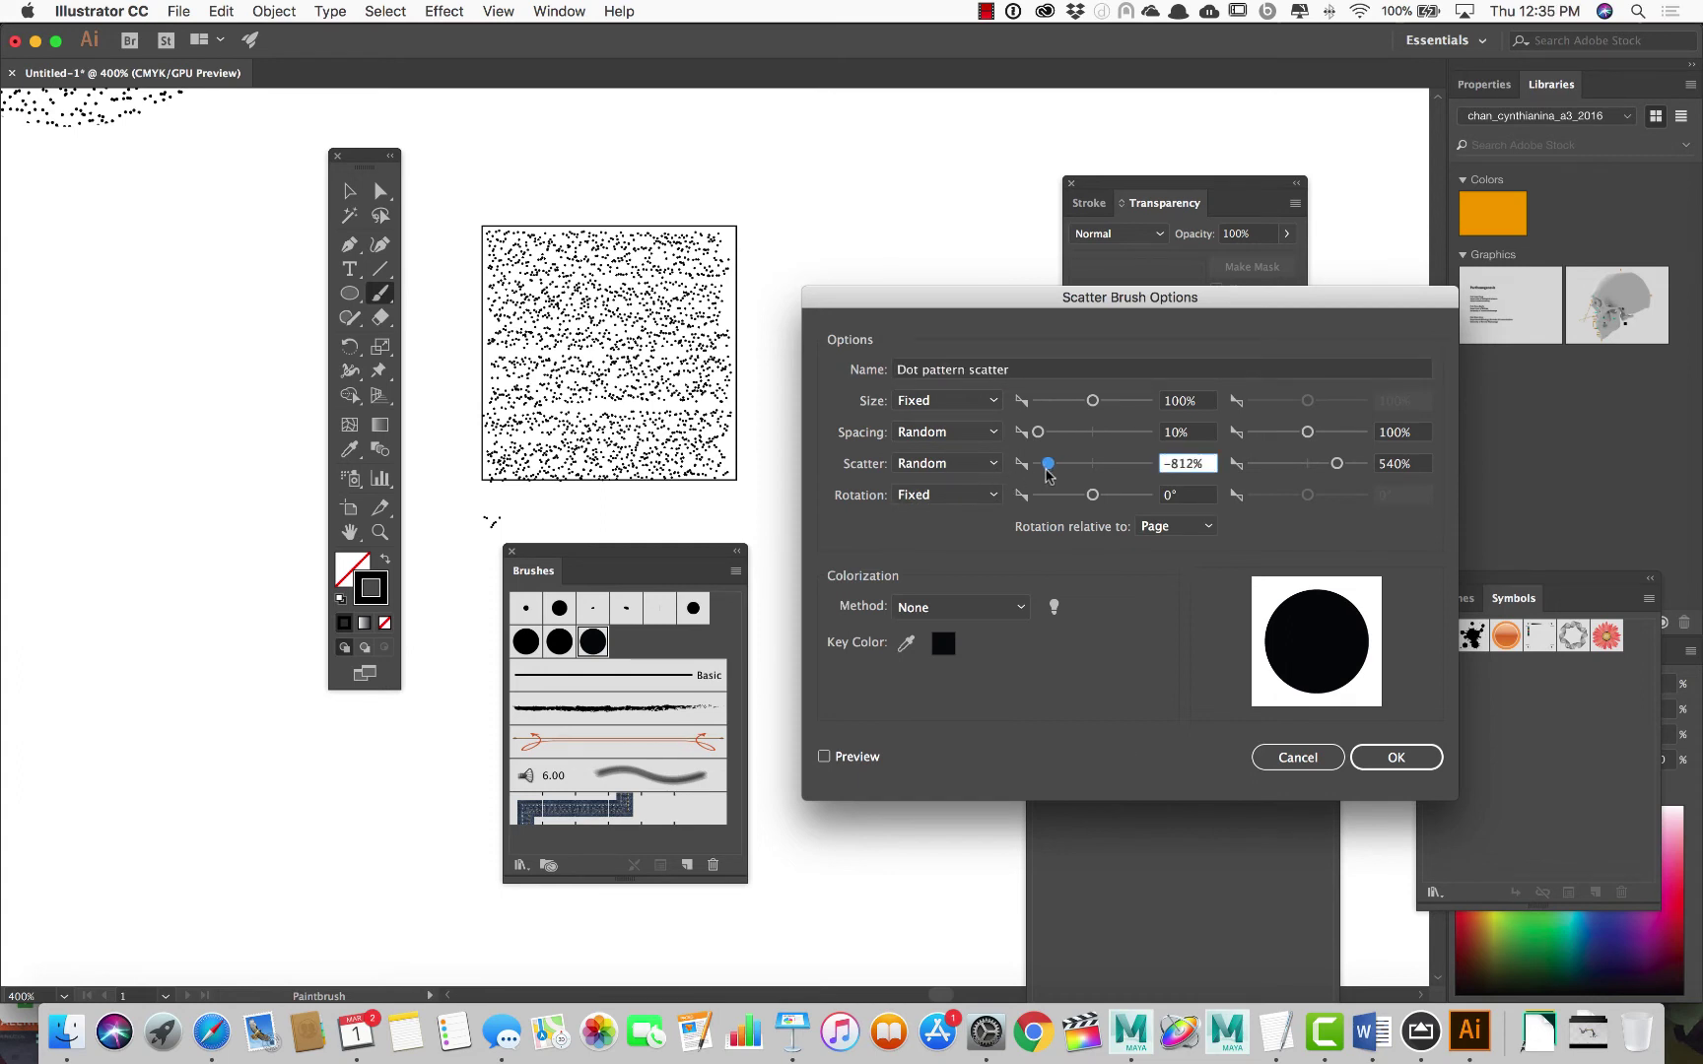
drag(1336, 464, 1357, 466)
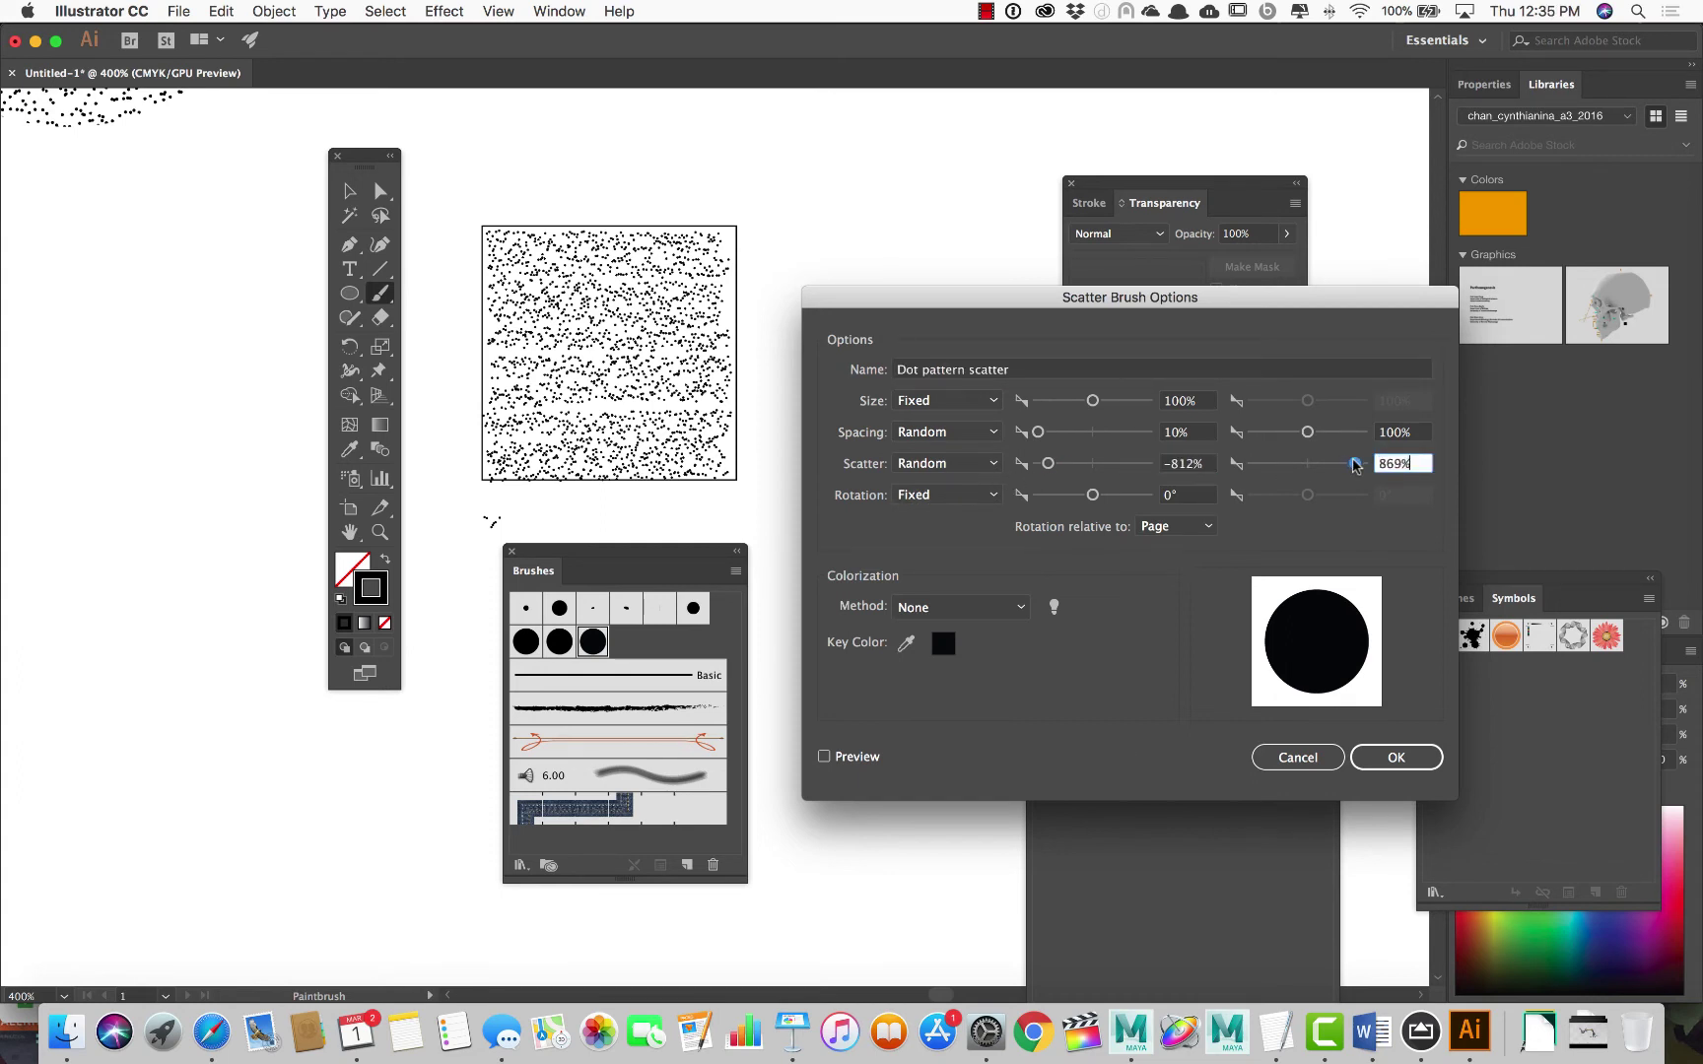
click(1395, 757)
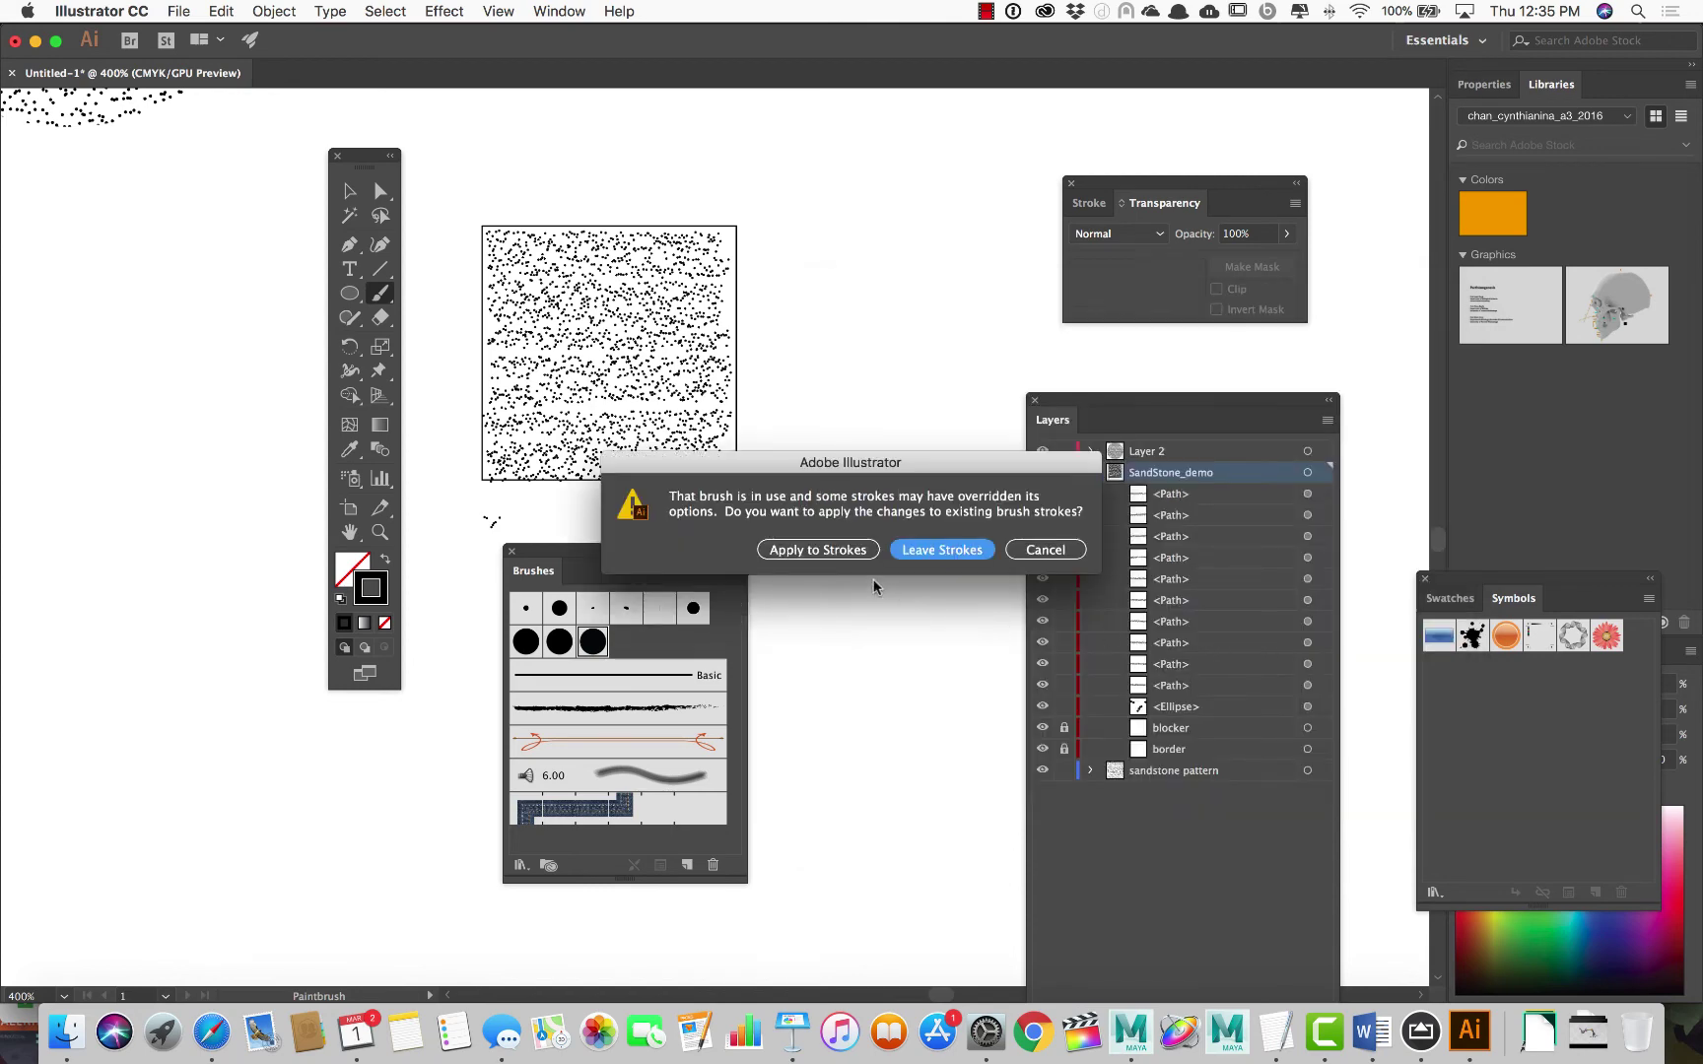
click(840, 550)
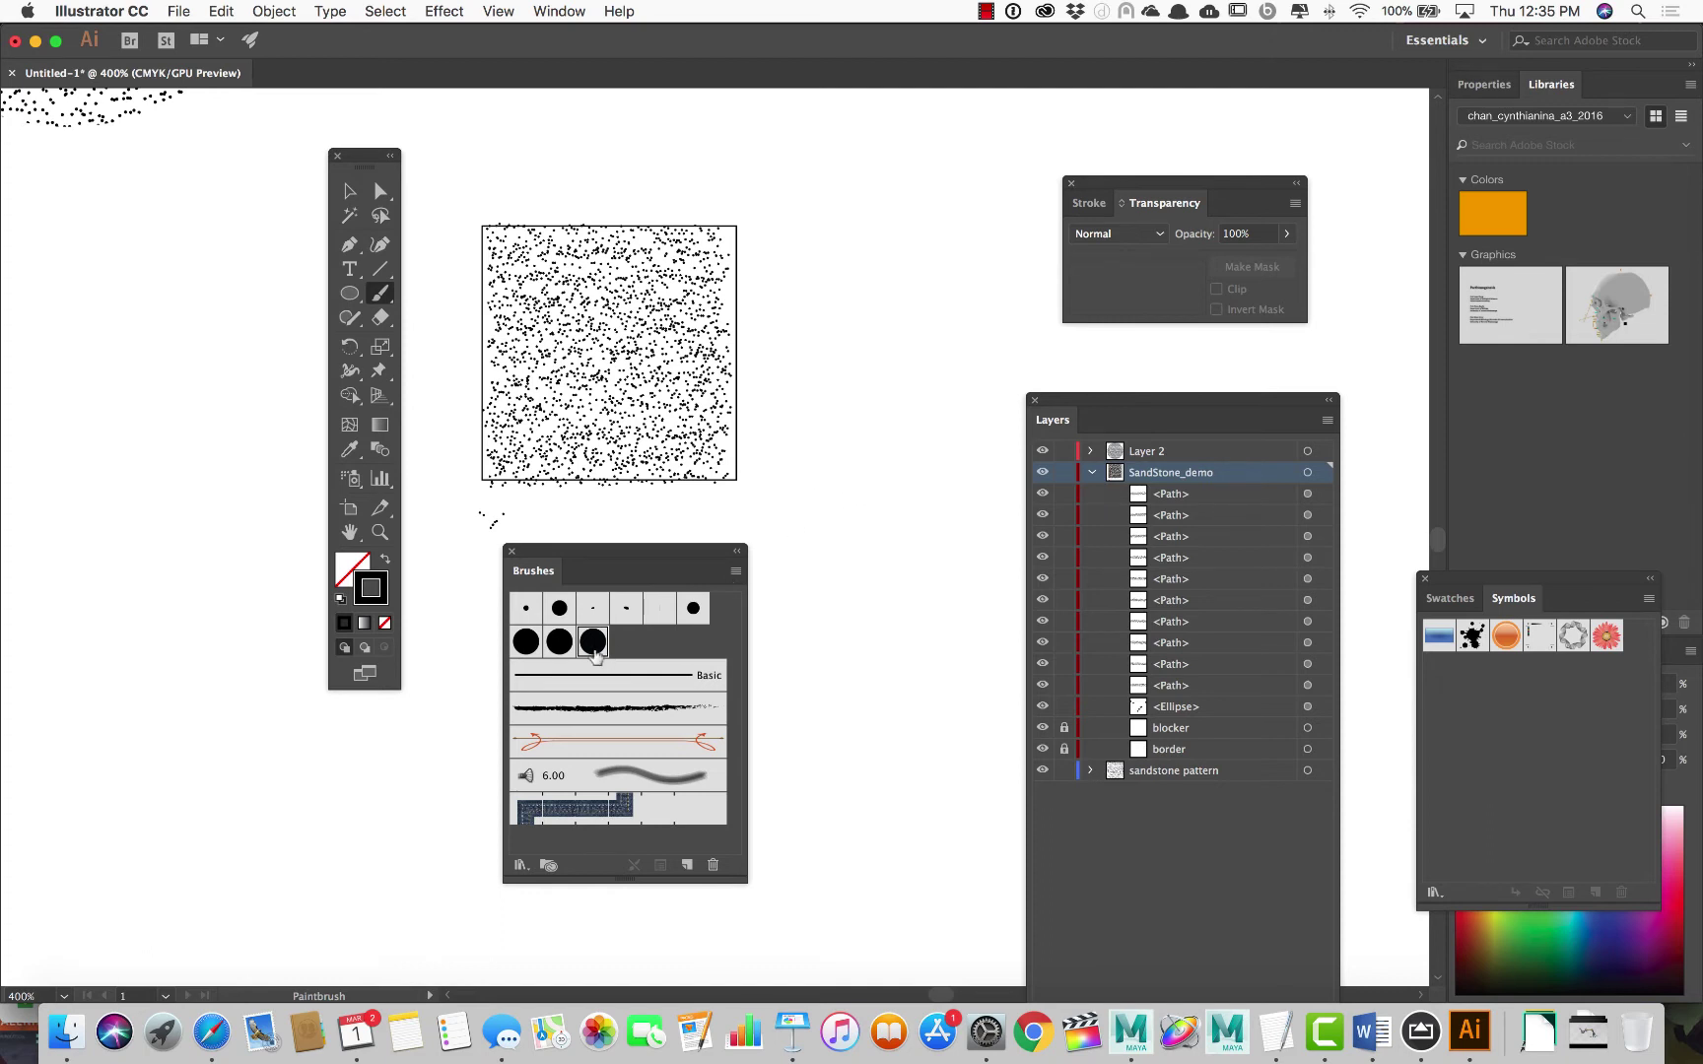
Reduce the brush size to 80% and apply it to the existing strokes
double_click(596, 649)
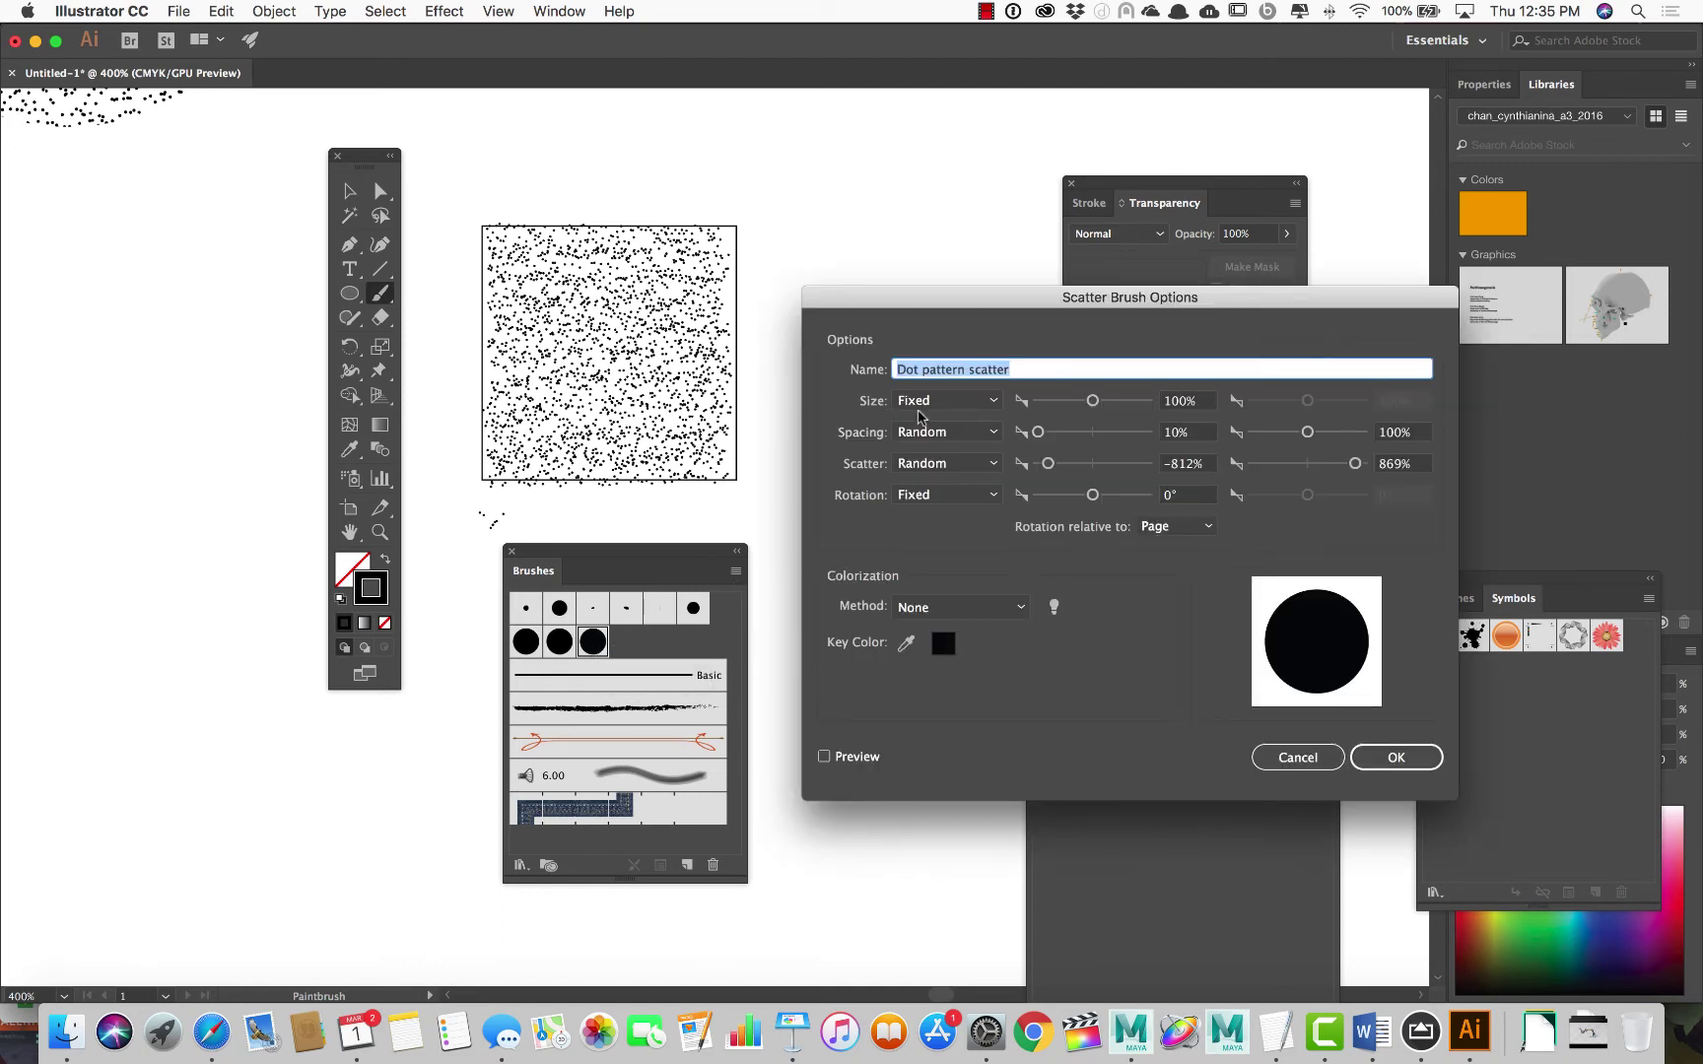
drag(1092, 401, 1081, 406)
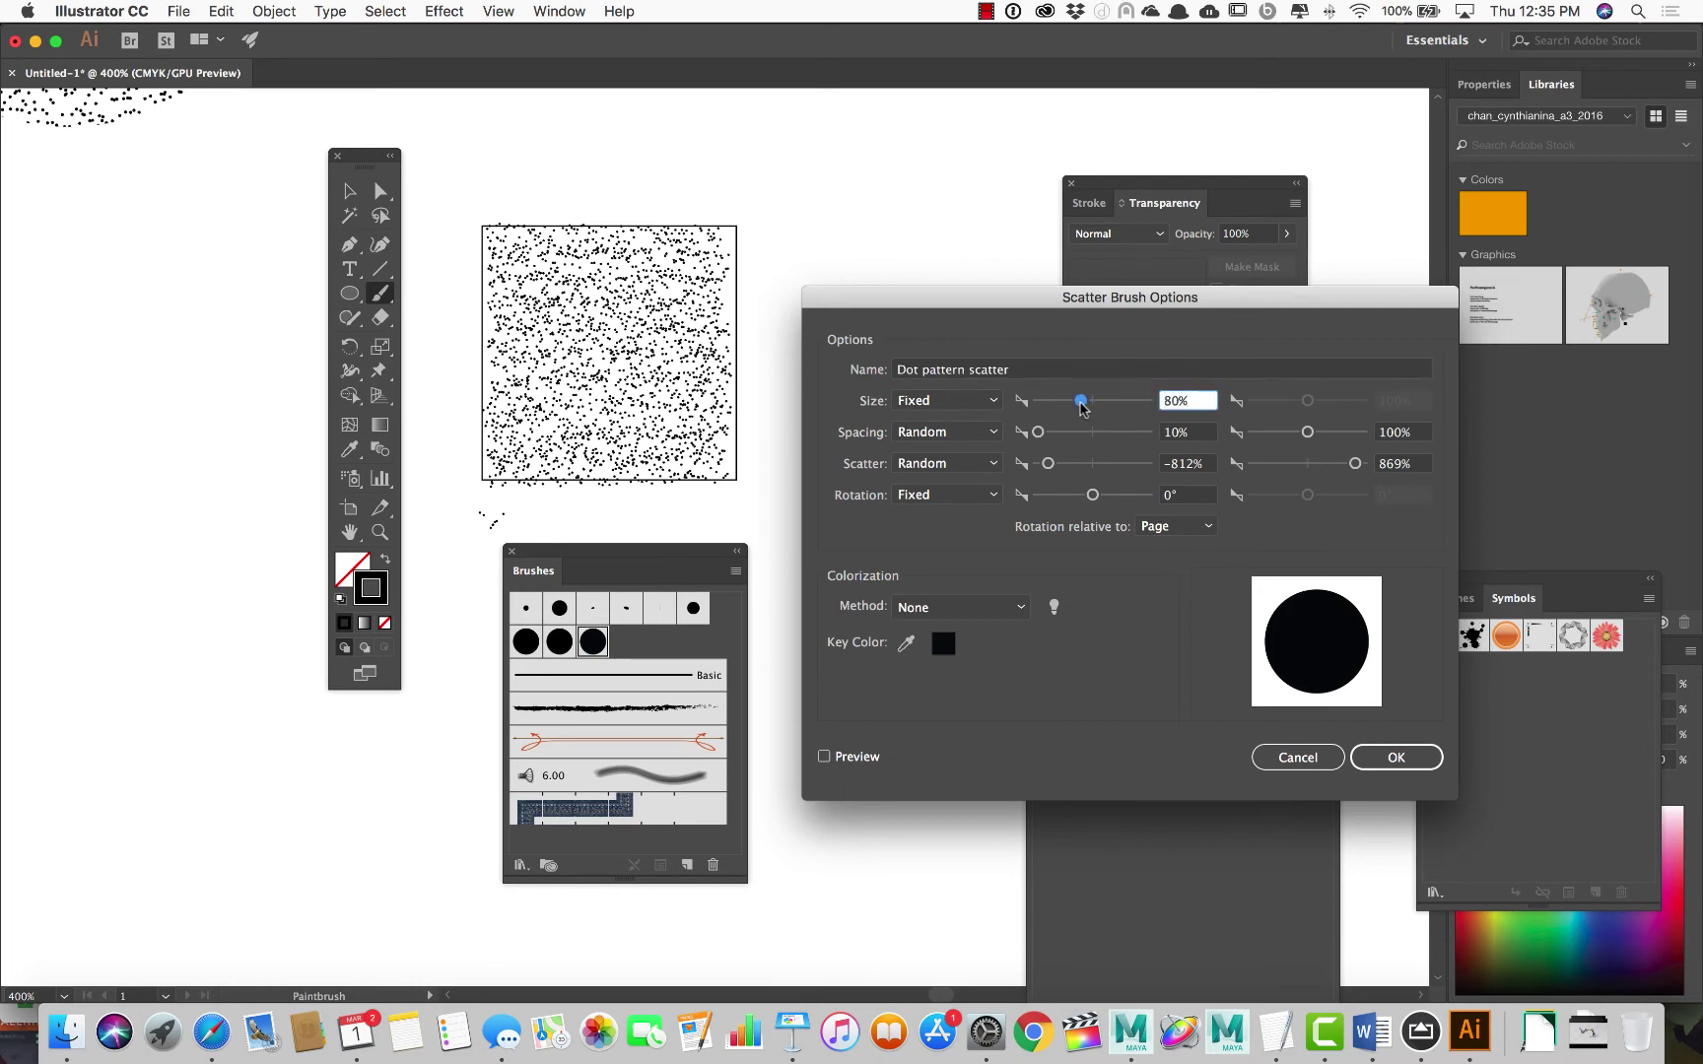
click(1397, 756)
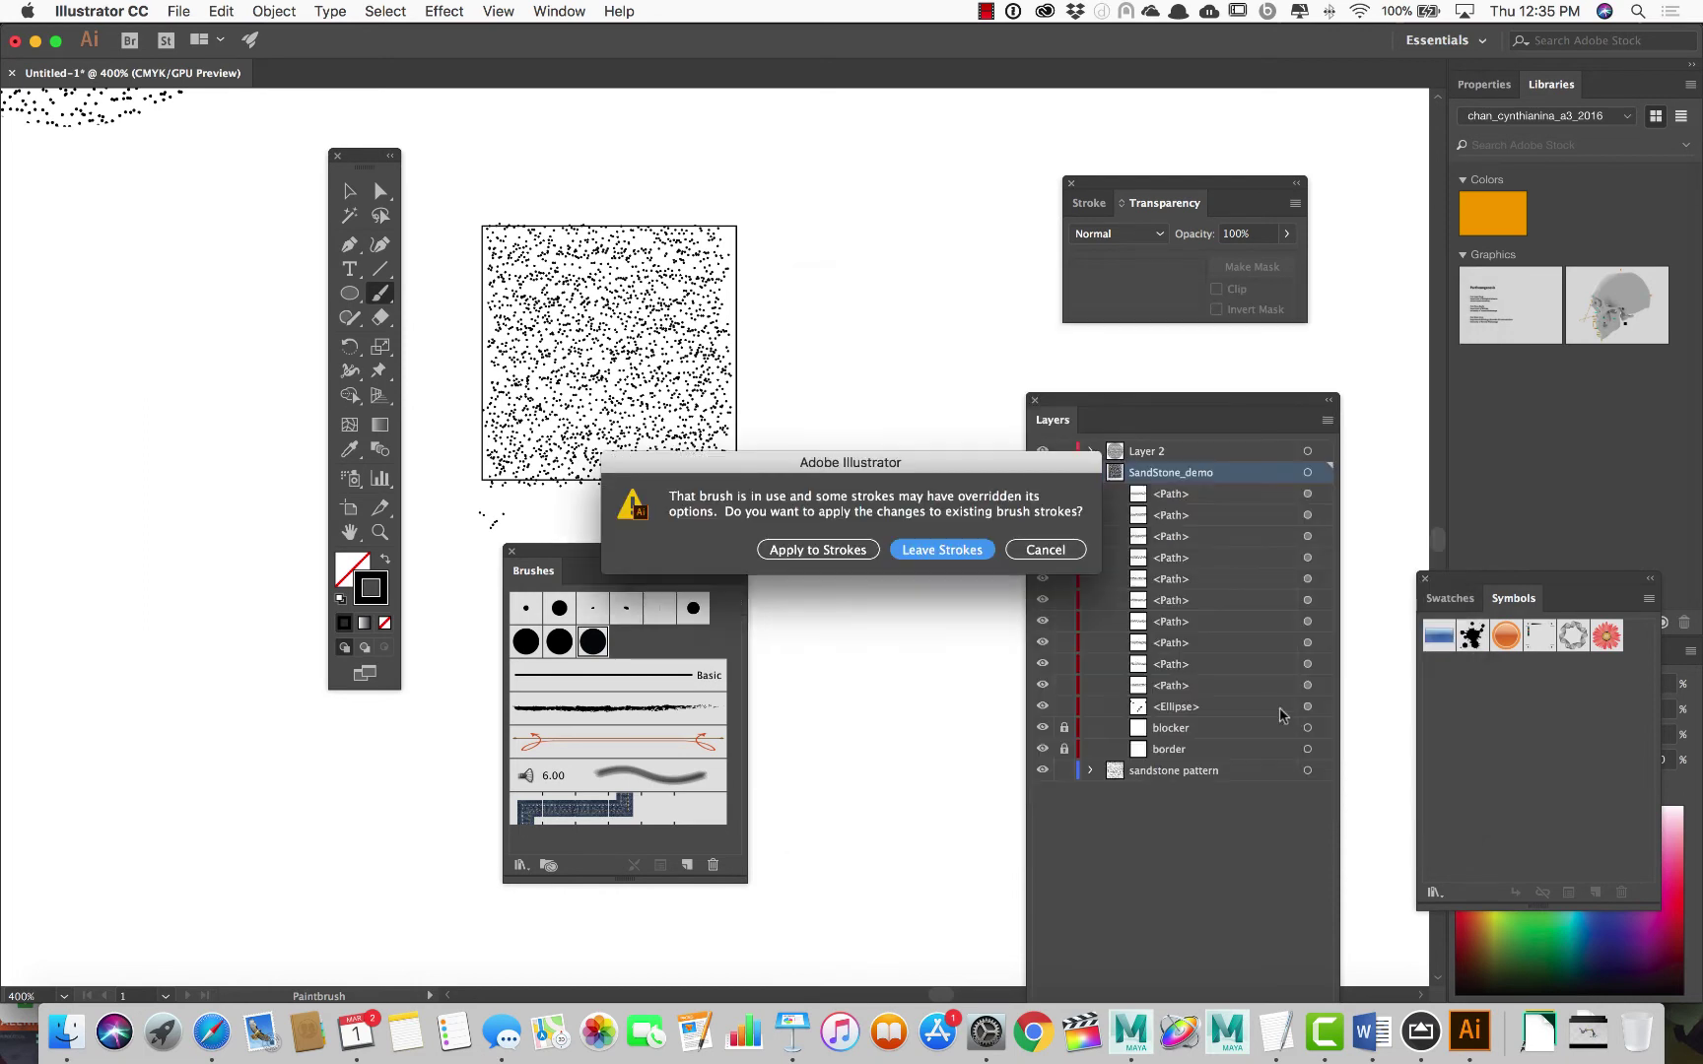
click(813, 552)
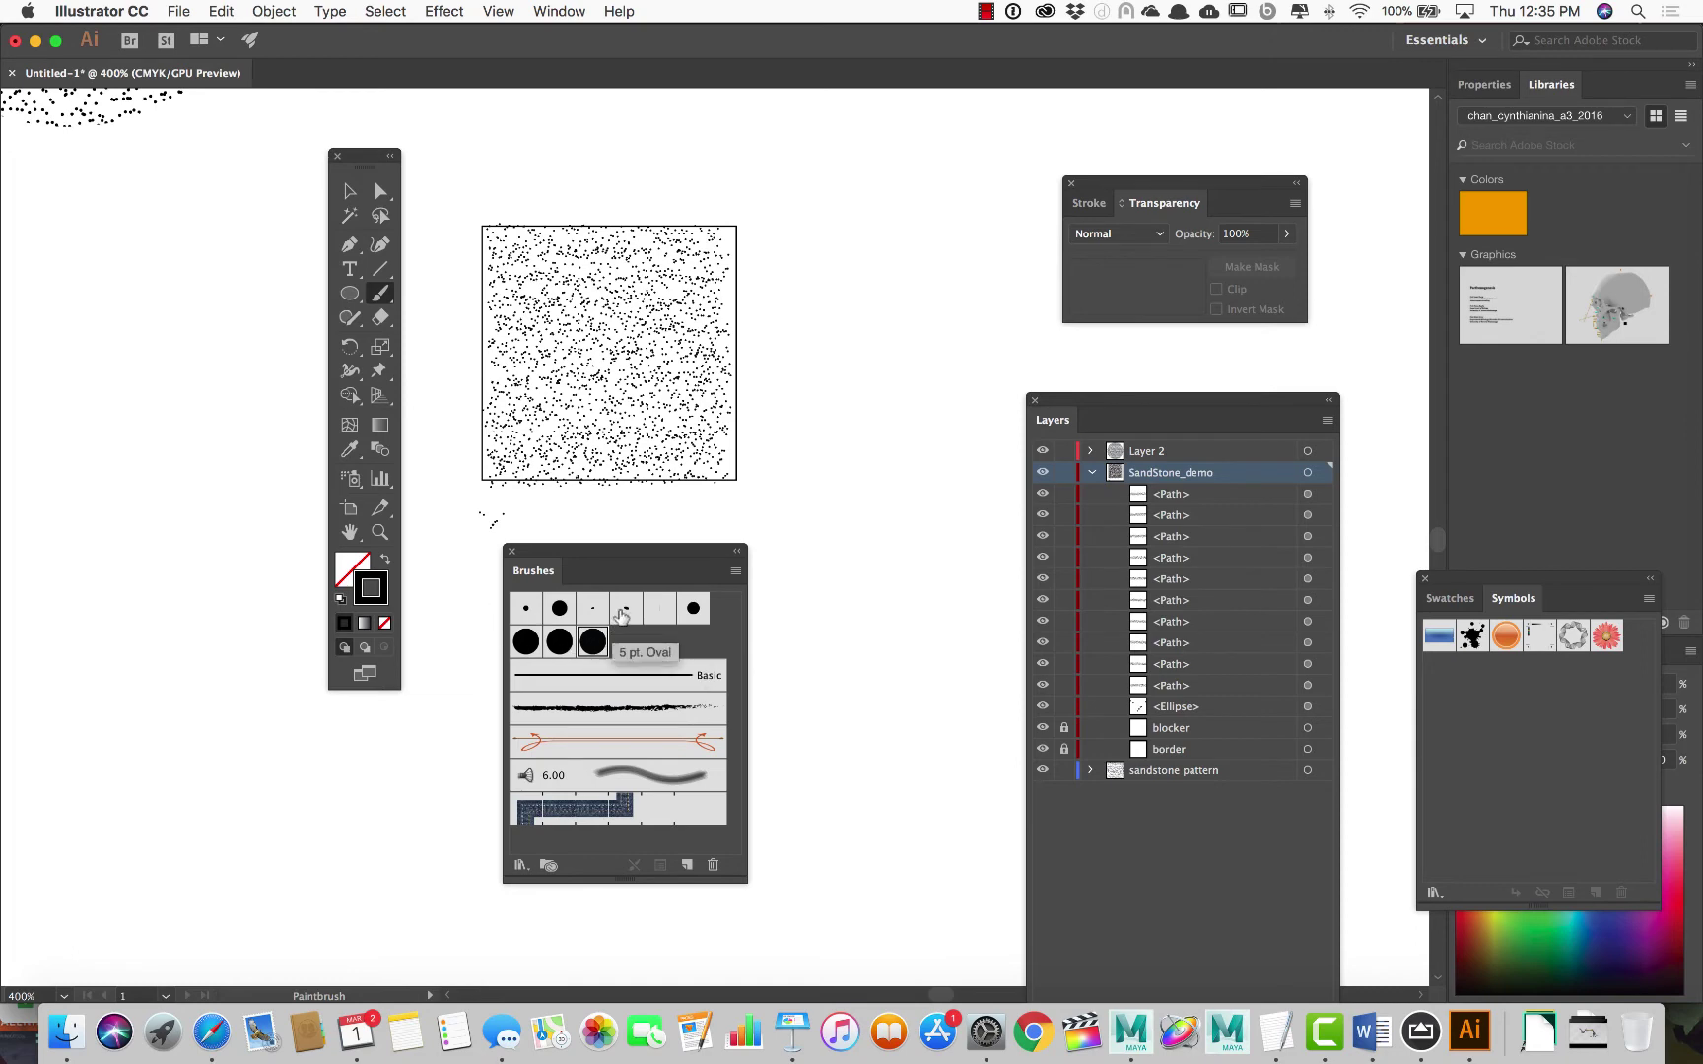
Raise the brush's maximum spacing to 357% and apply it to the existing strokes
scroll(759, 502, down, 5)
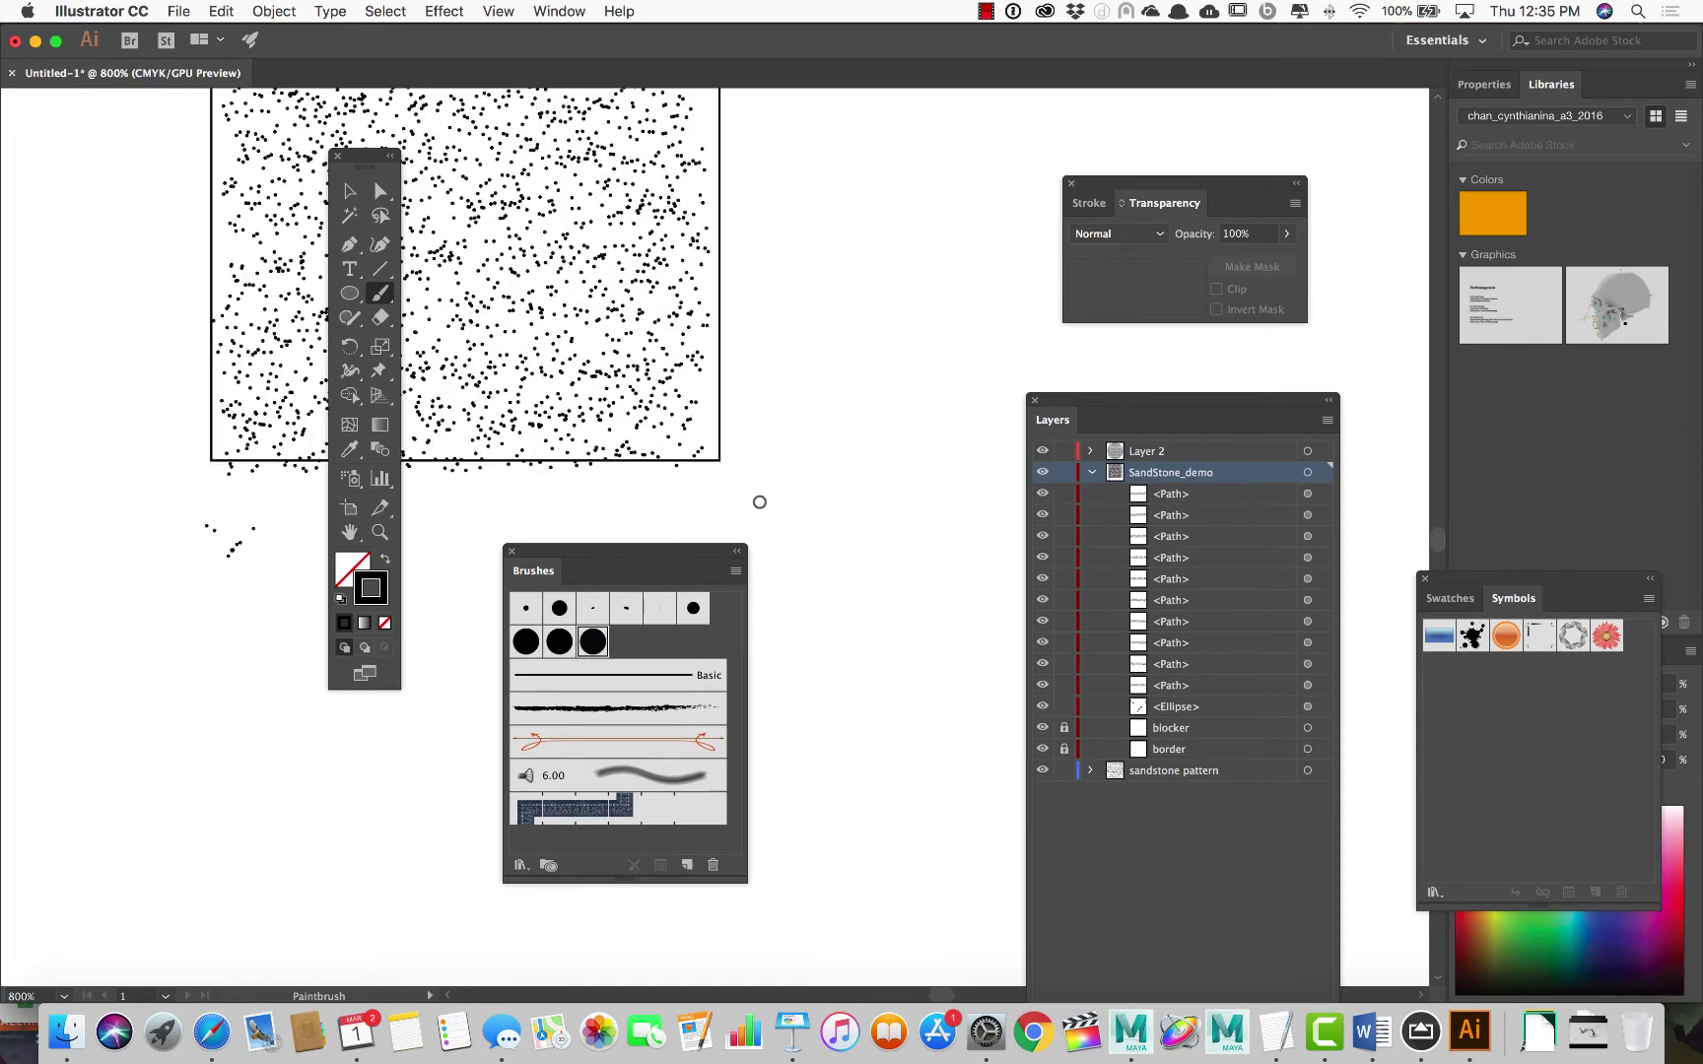
scroll(768, 517, up, 5)
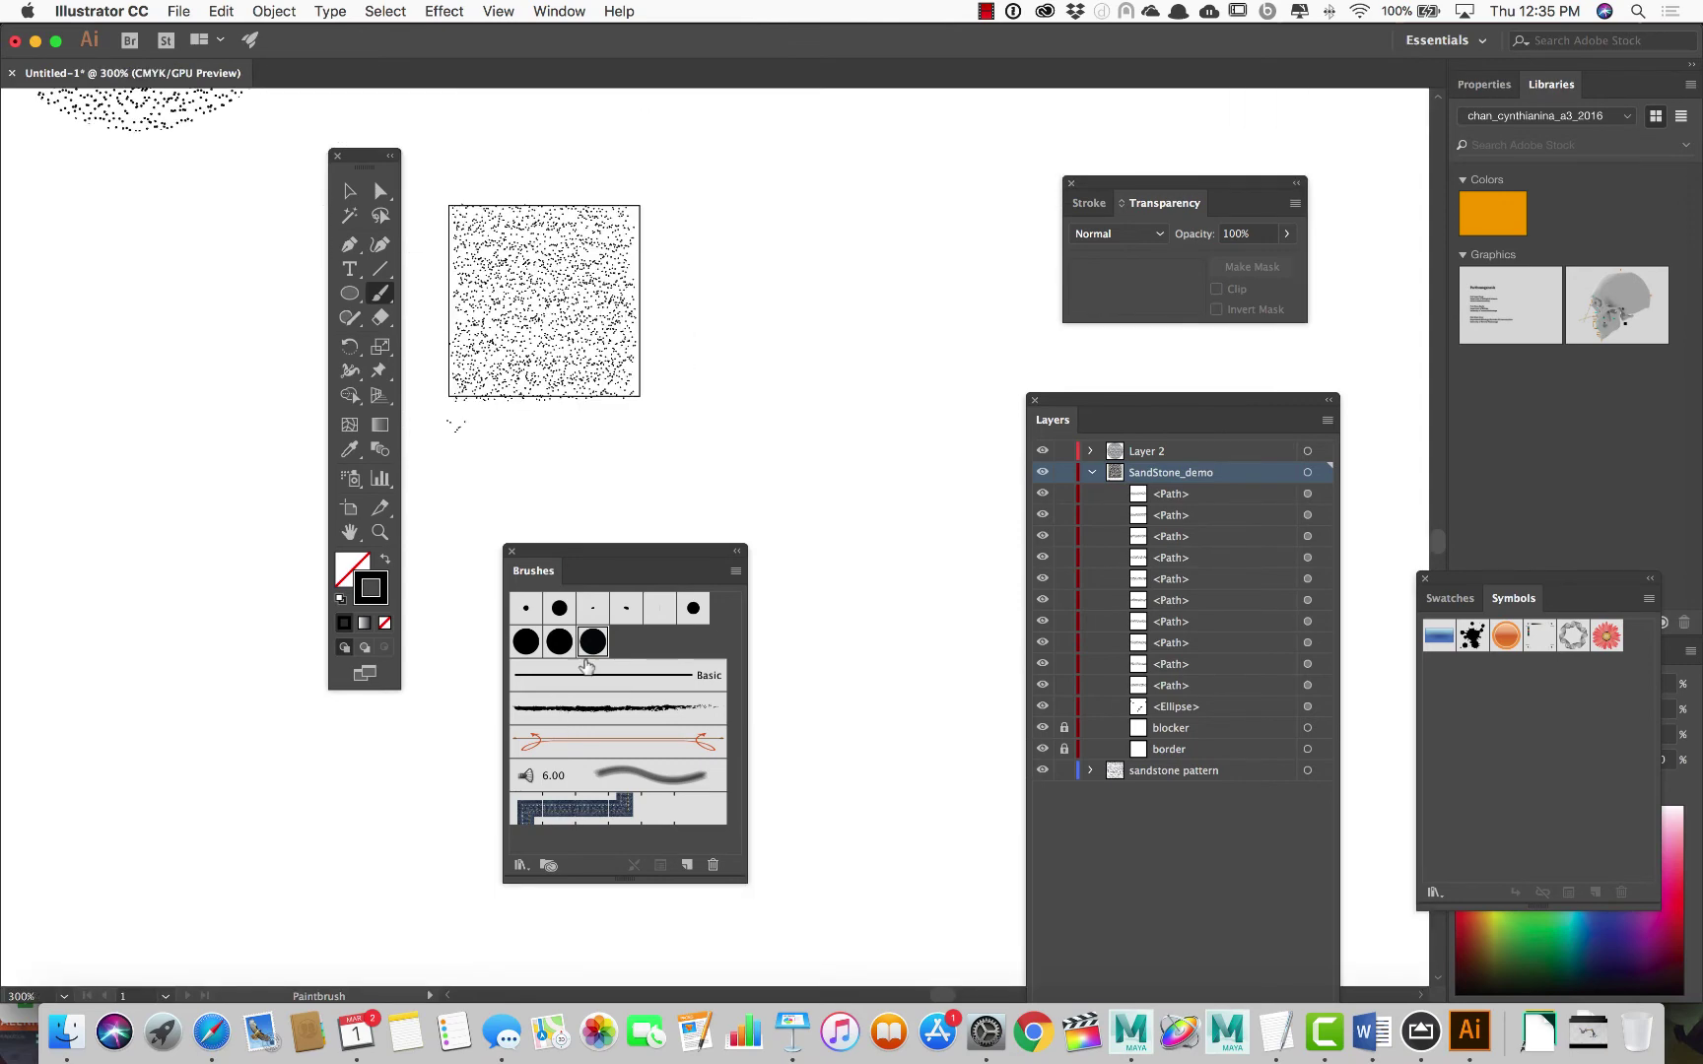
double_click(593, 641)
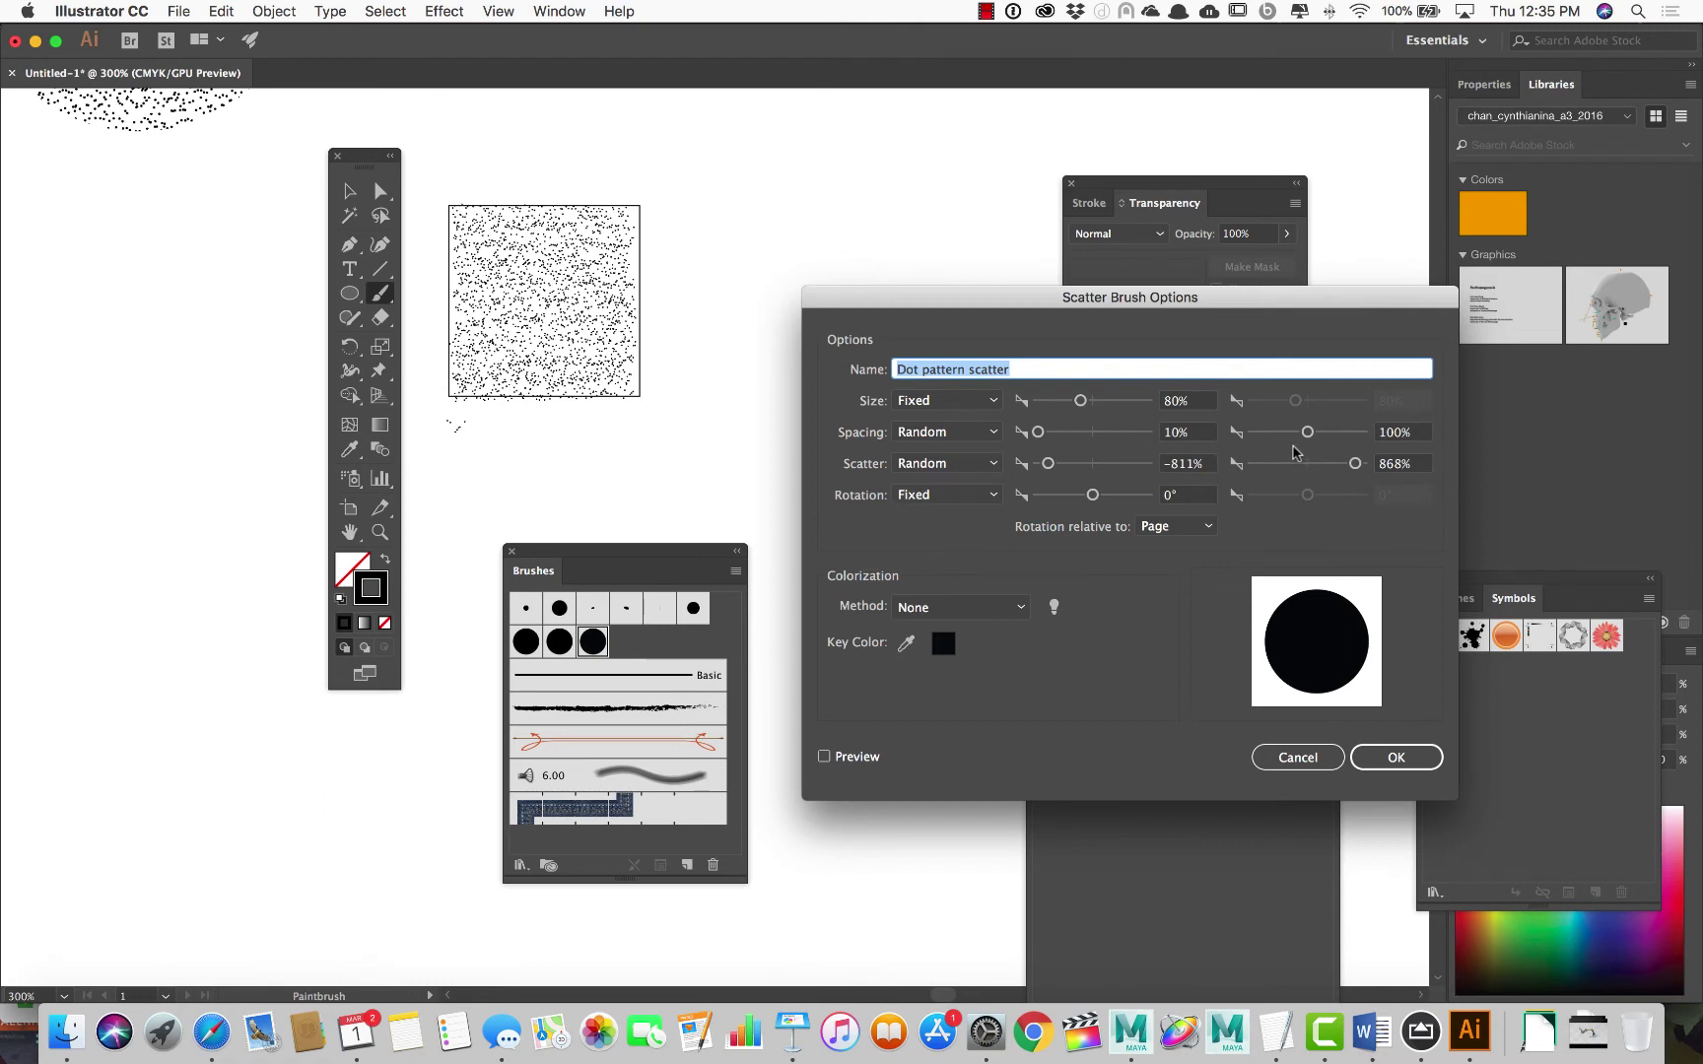
drag(1306, 431, 1322, 431)
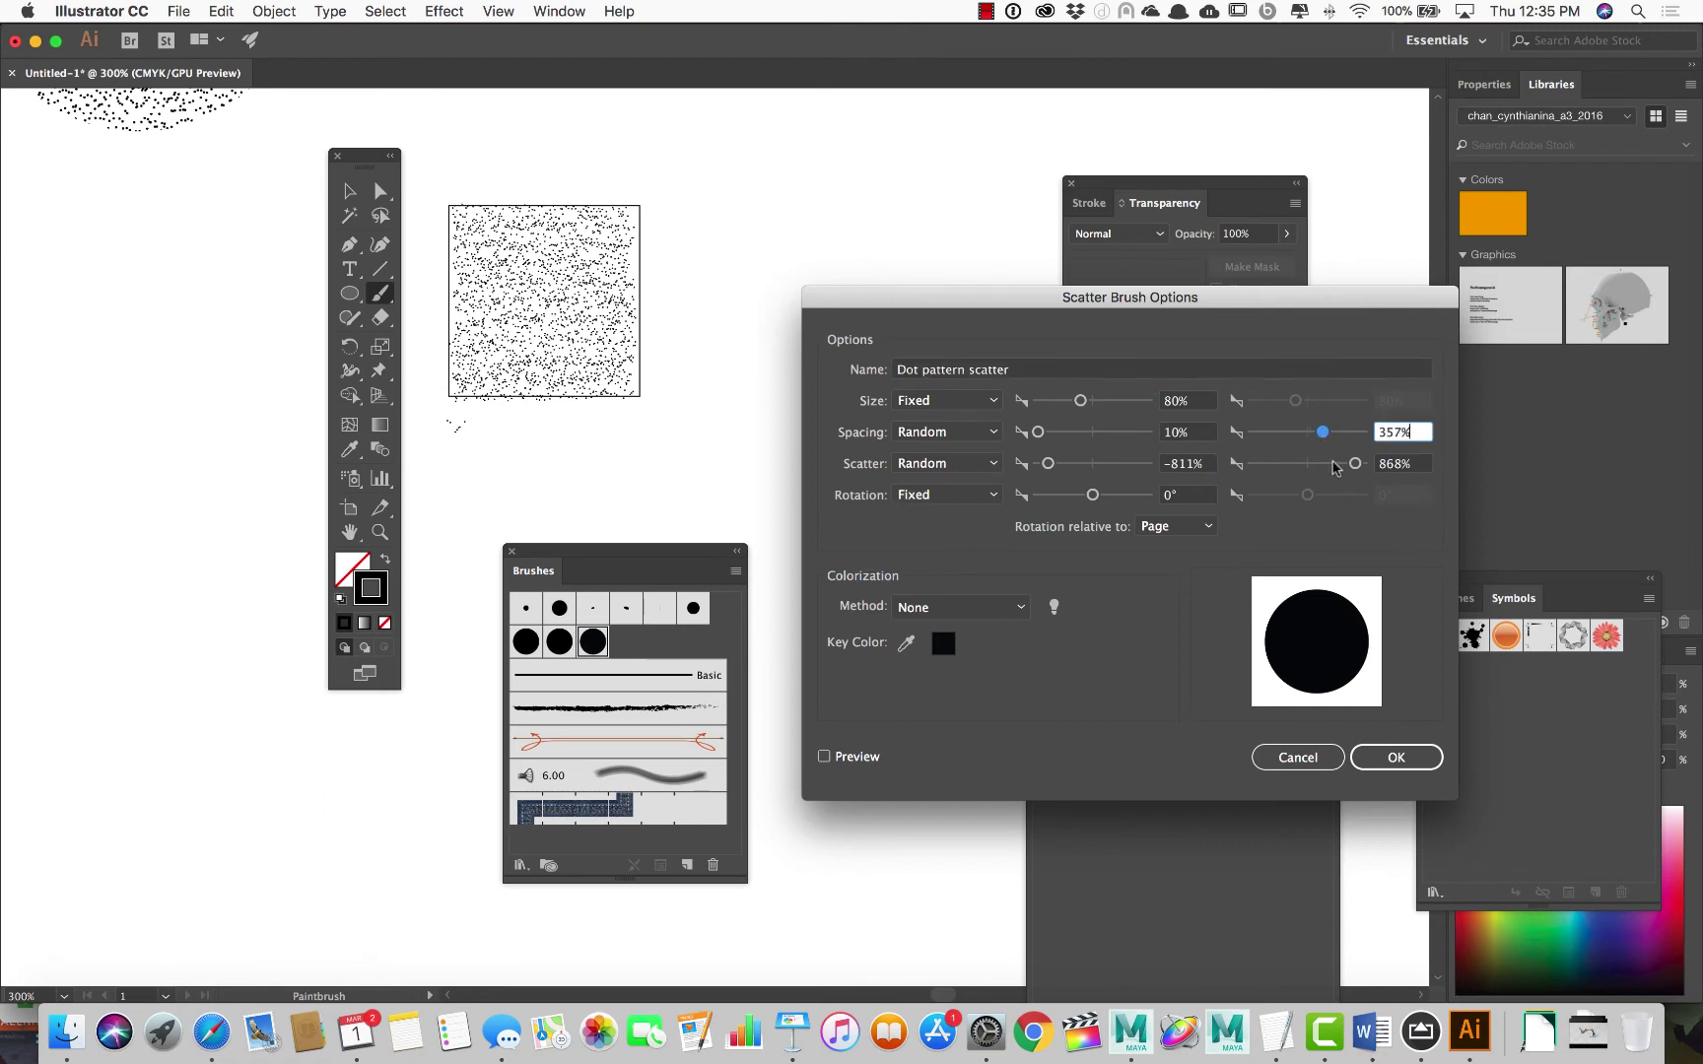
click(1394, 757)
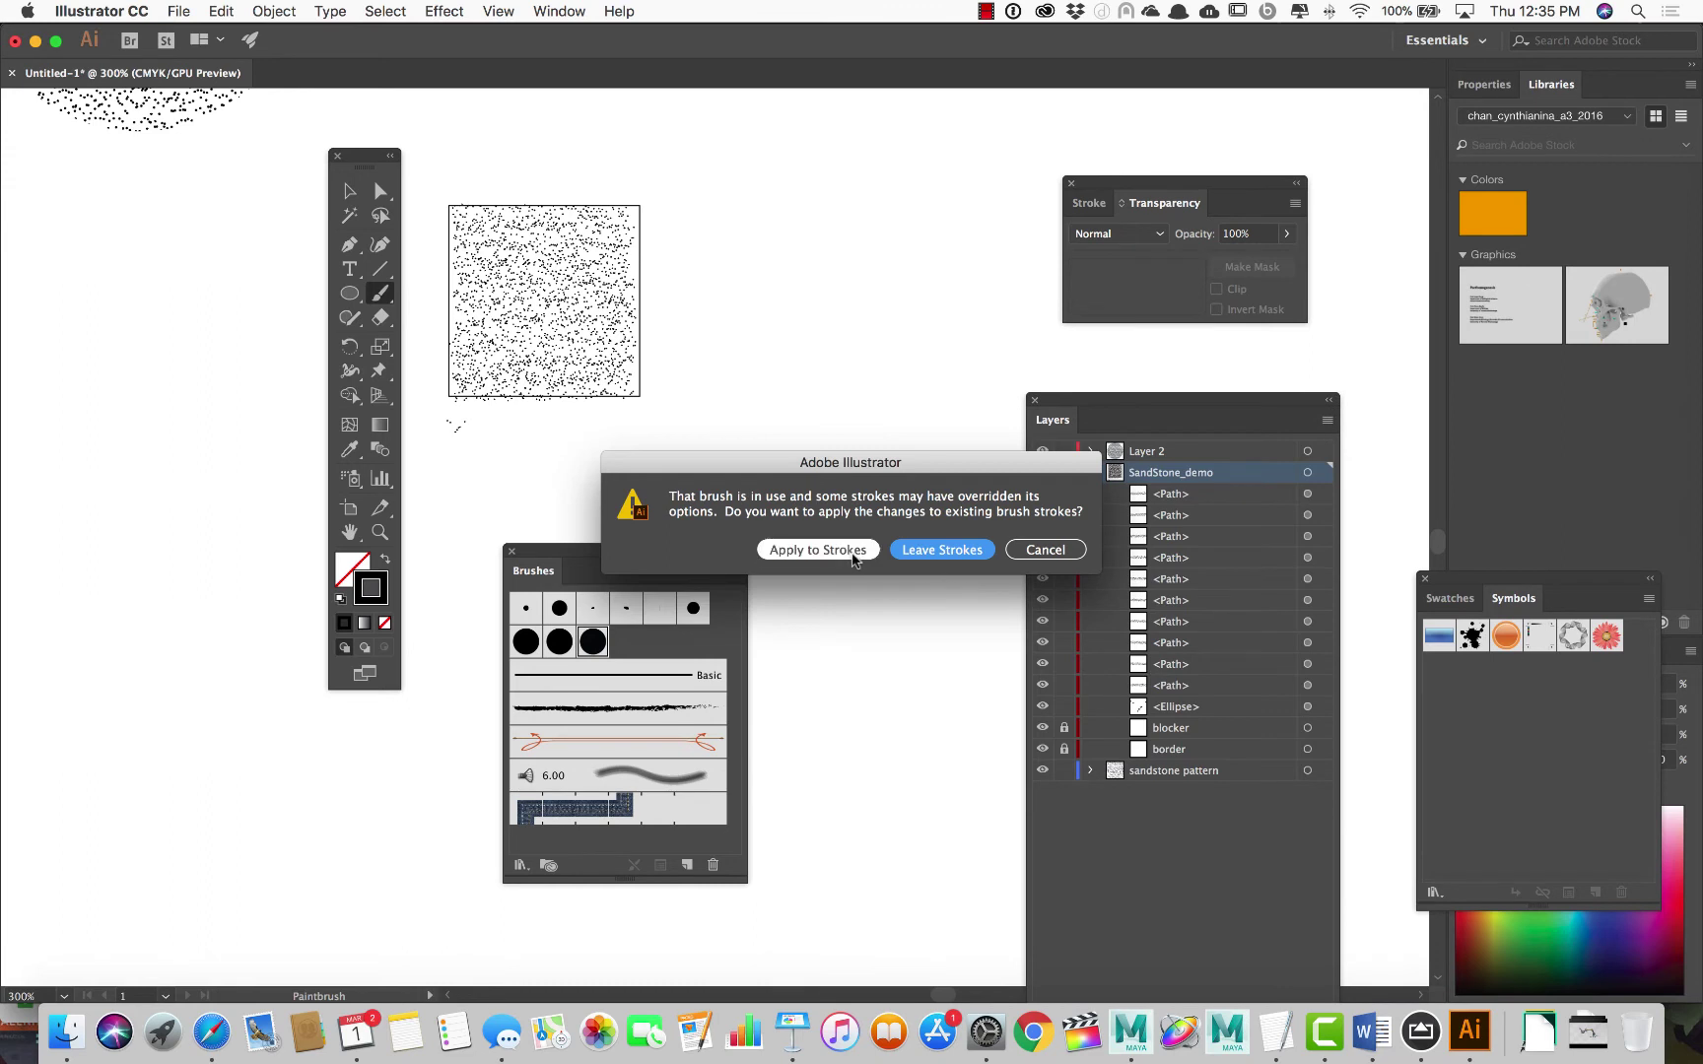
click(862, 549)
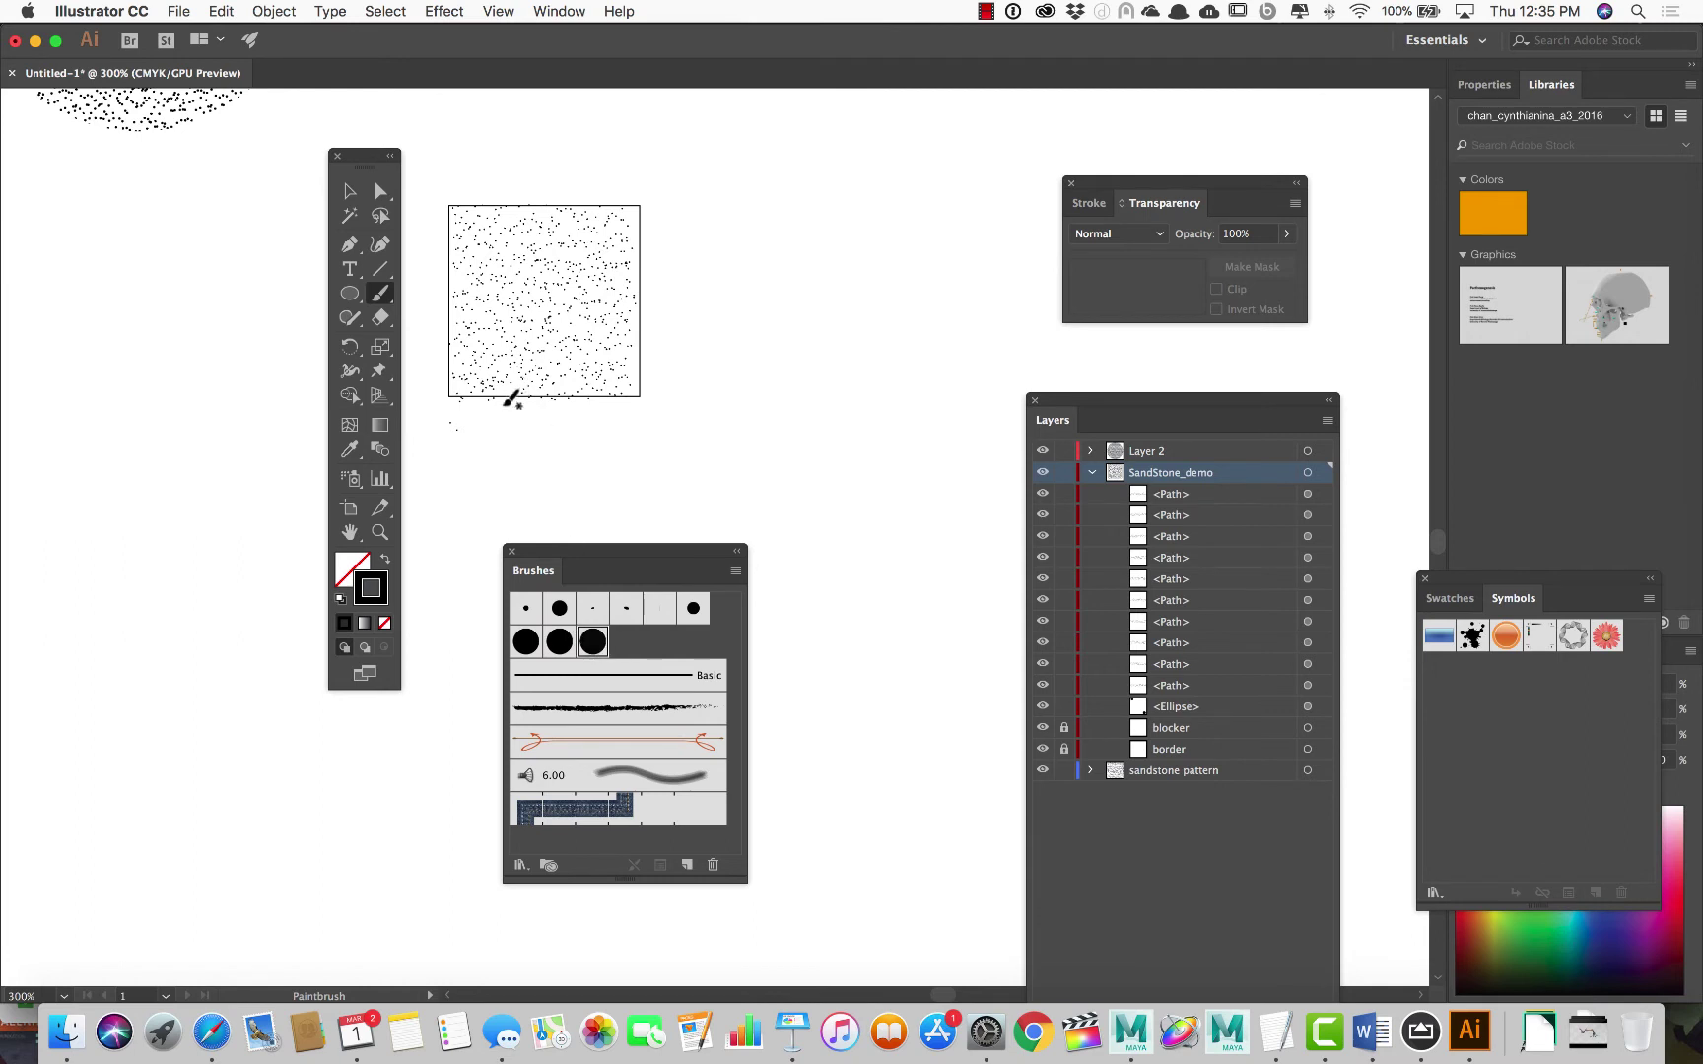
Change the brush size to 90% and apply it to the existing strokes
double_click(594, 643)
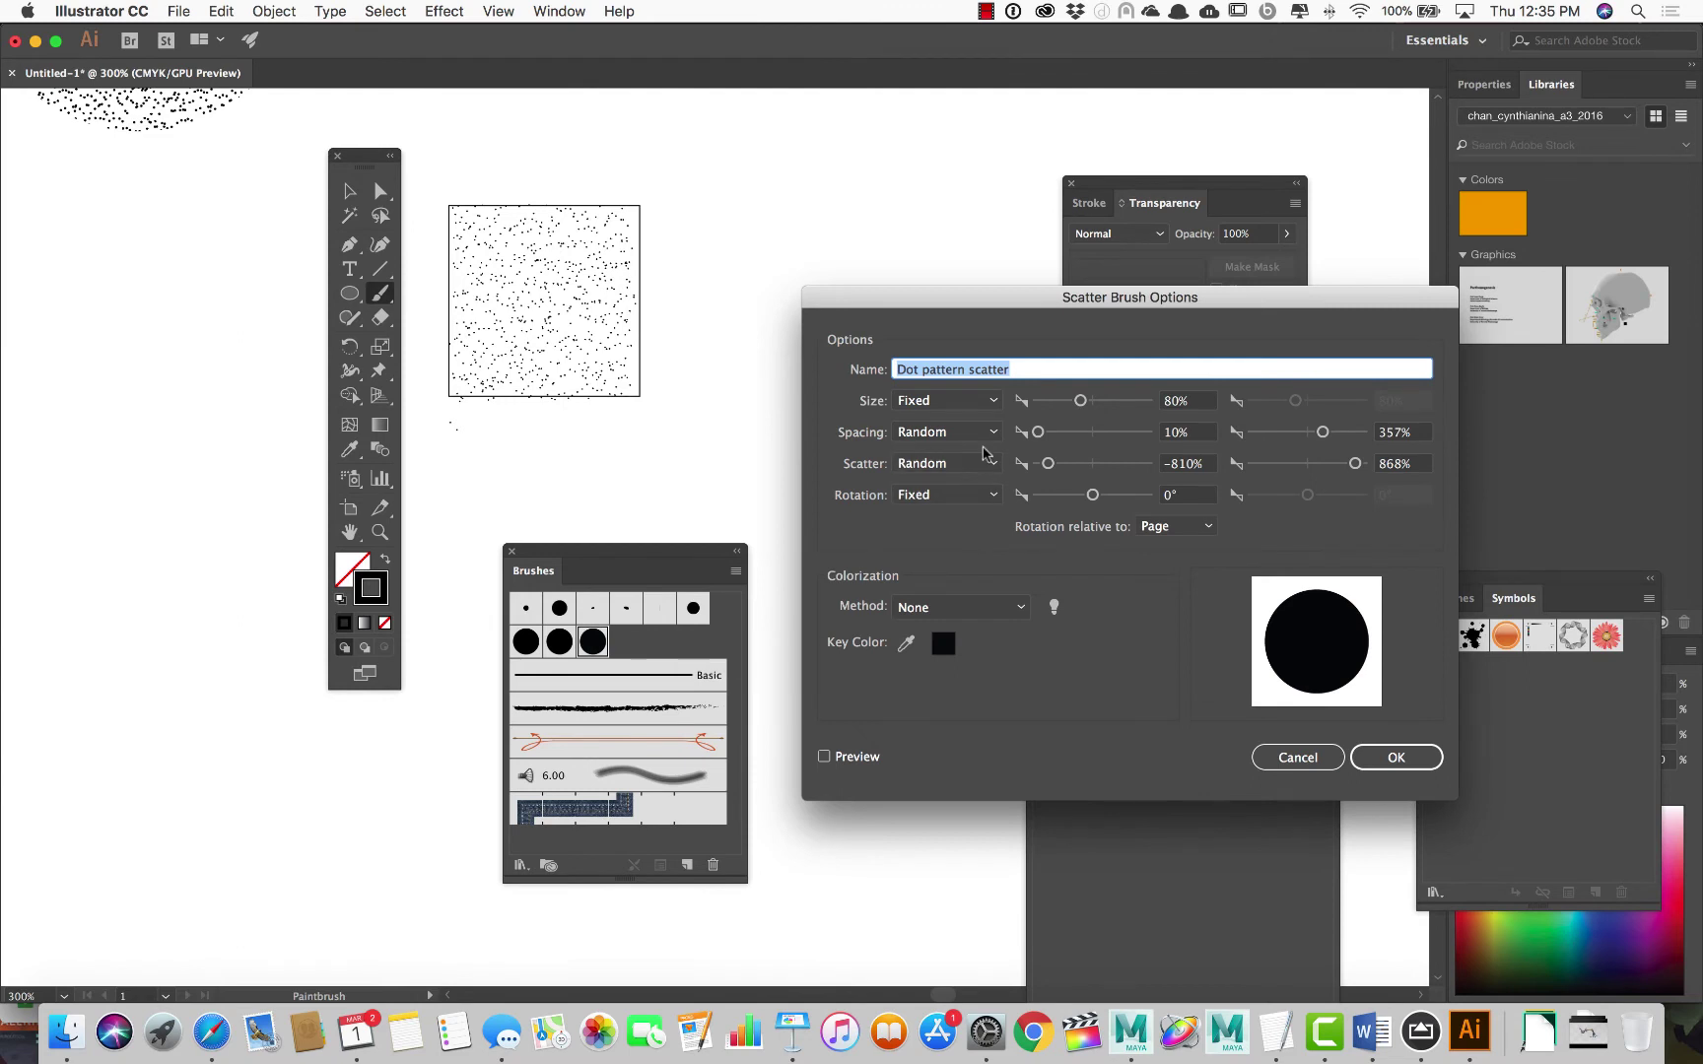
click(1172, 403)
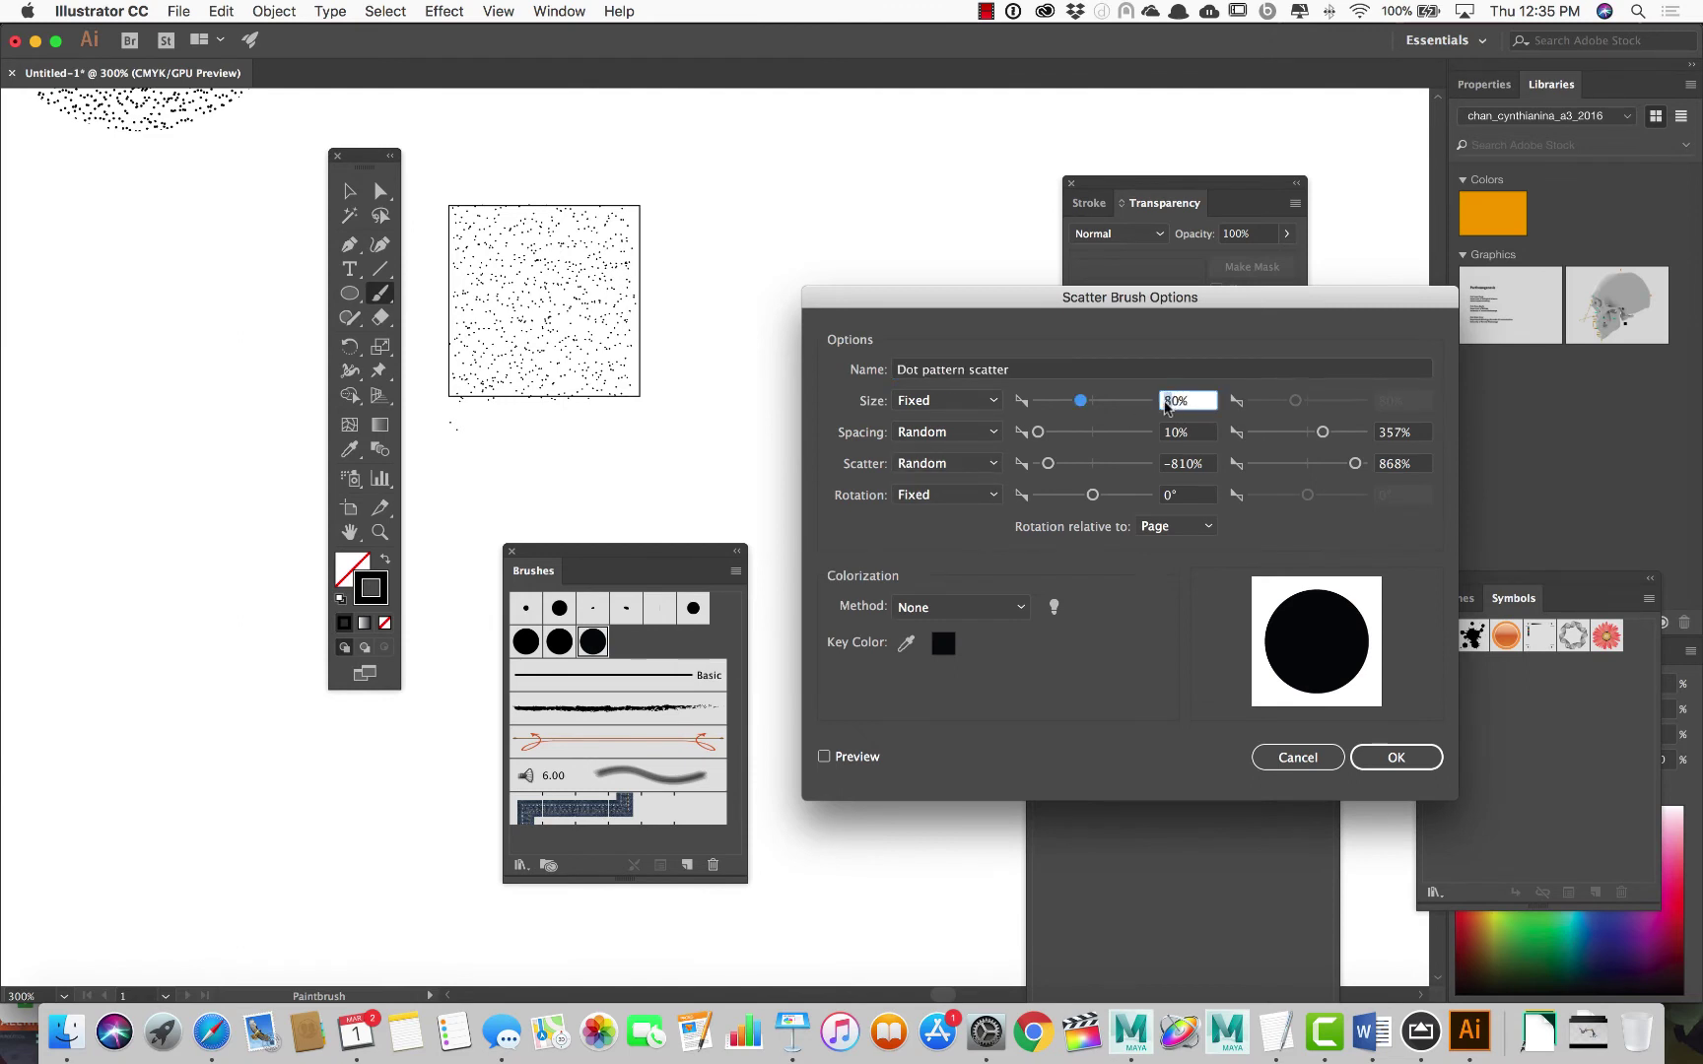
text(9)
click(1395, 758)
click(824, 550)
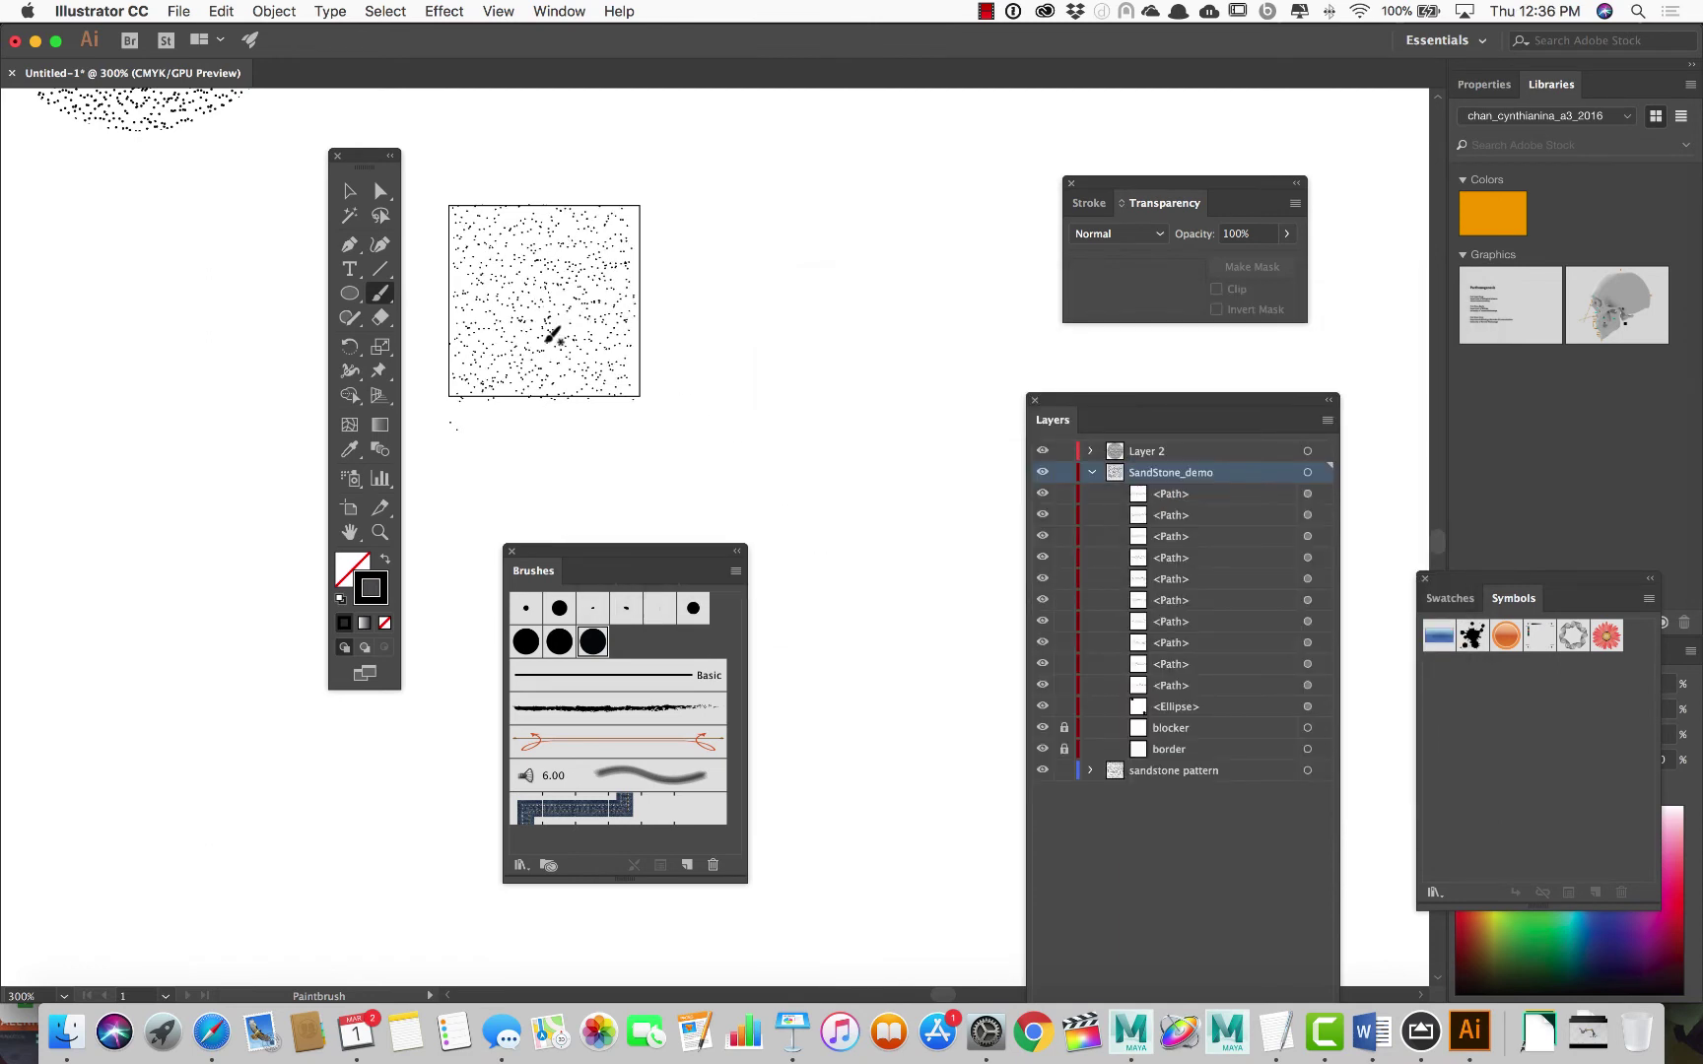
scroll(554, 331, down, 1)
scroll(554, 331, up, 2)
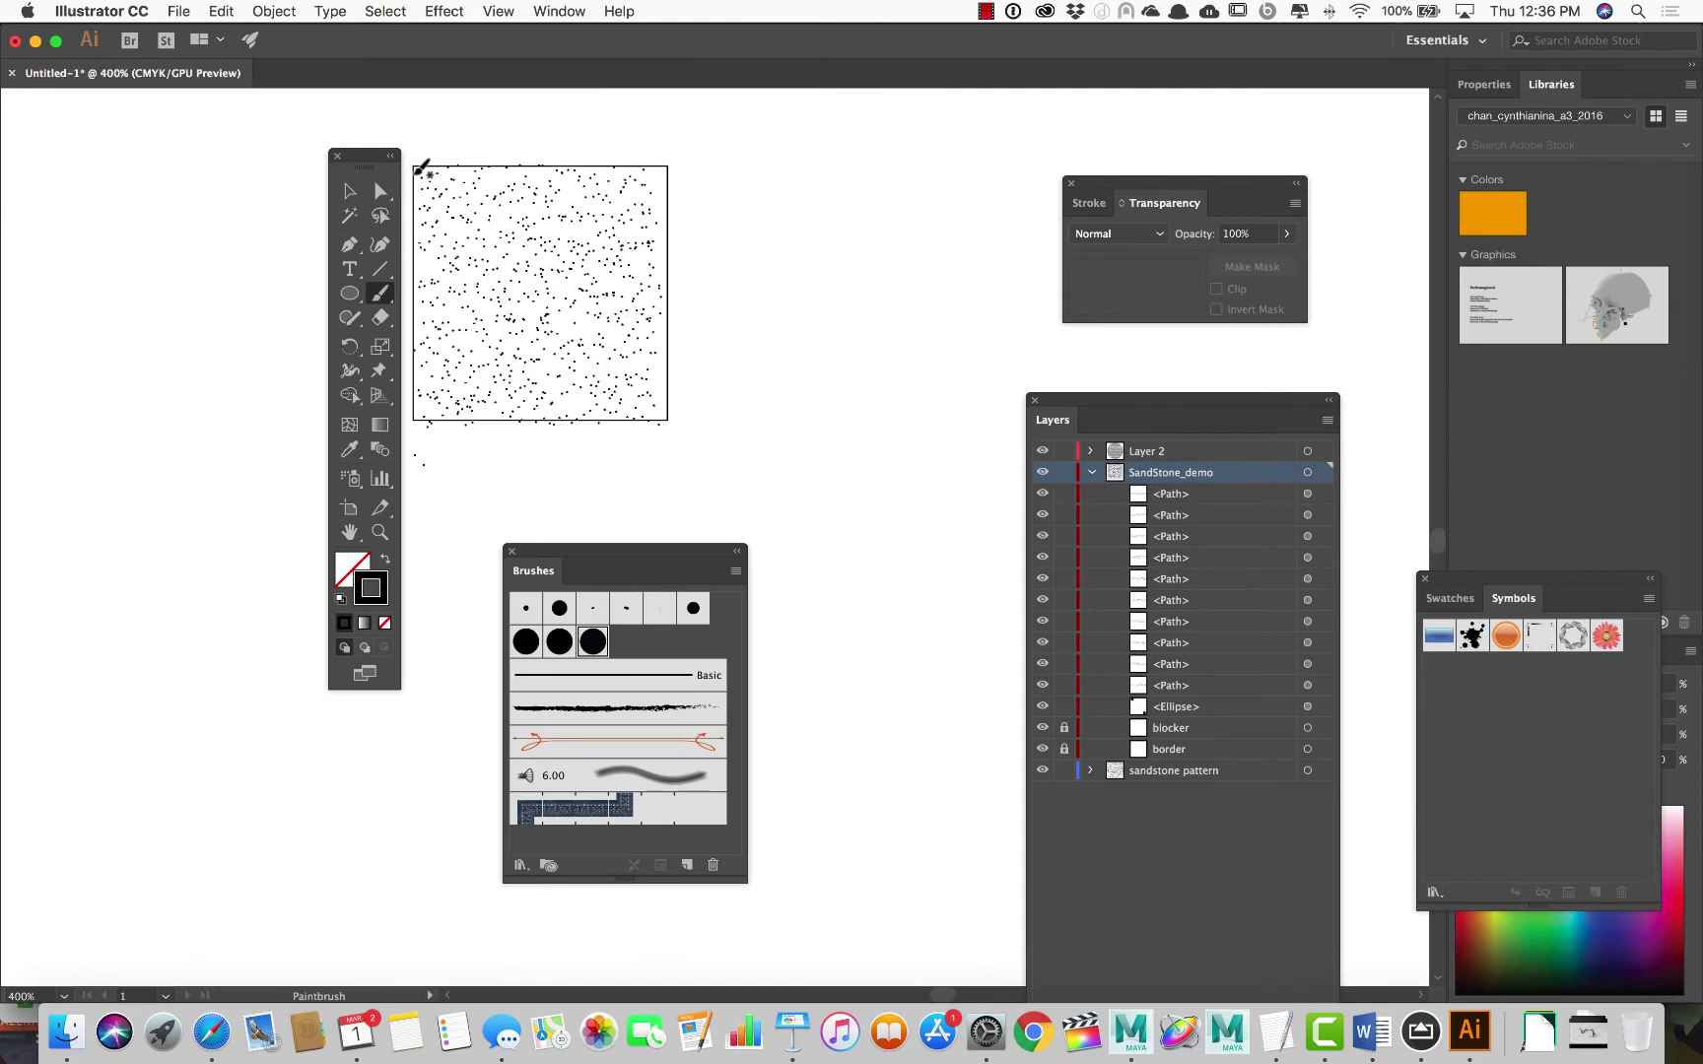
drag(357, 165, 229, 205)
scroll(467, 410, up, 1)
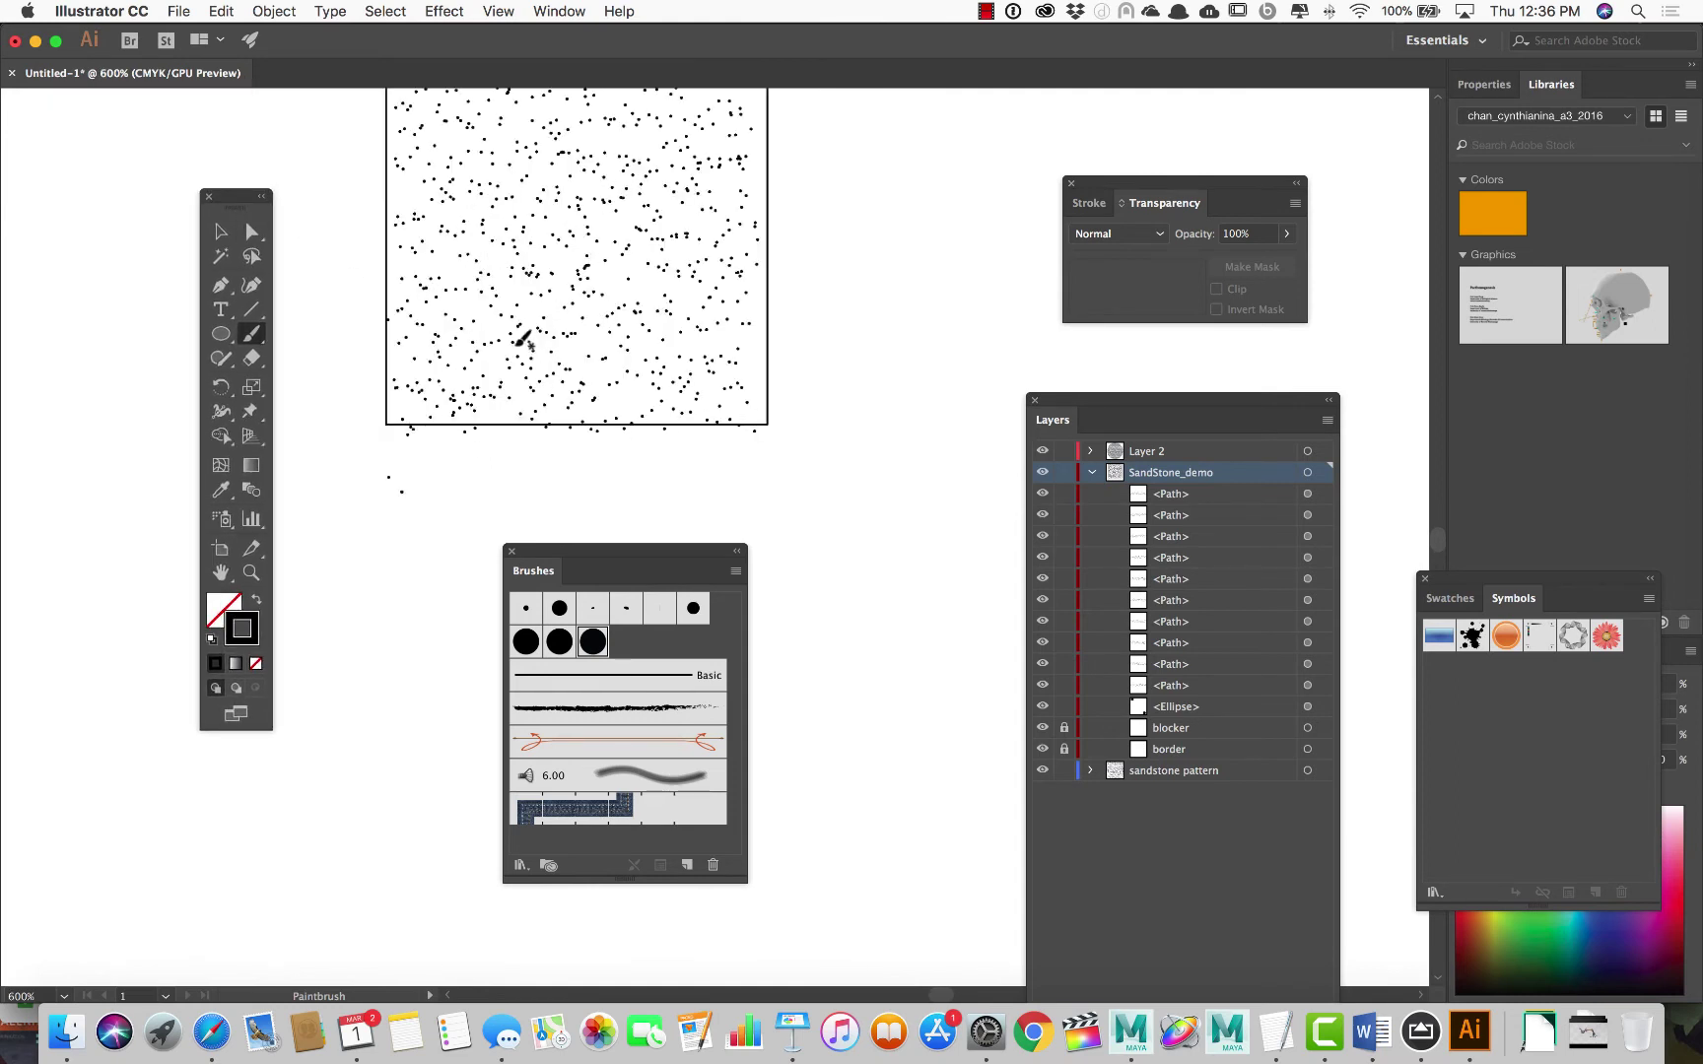
Reshape the bottom dotted stroke by moving its left end, middle and right anchors with Direct Selection
click(252, 231)
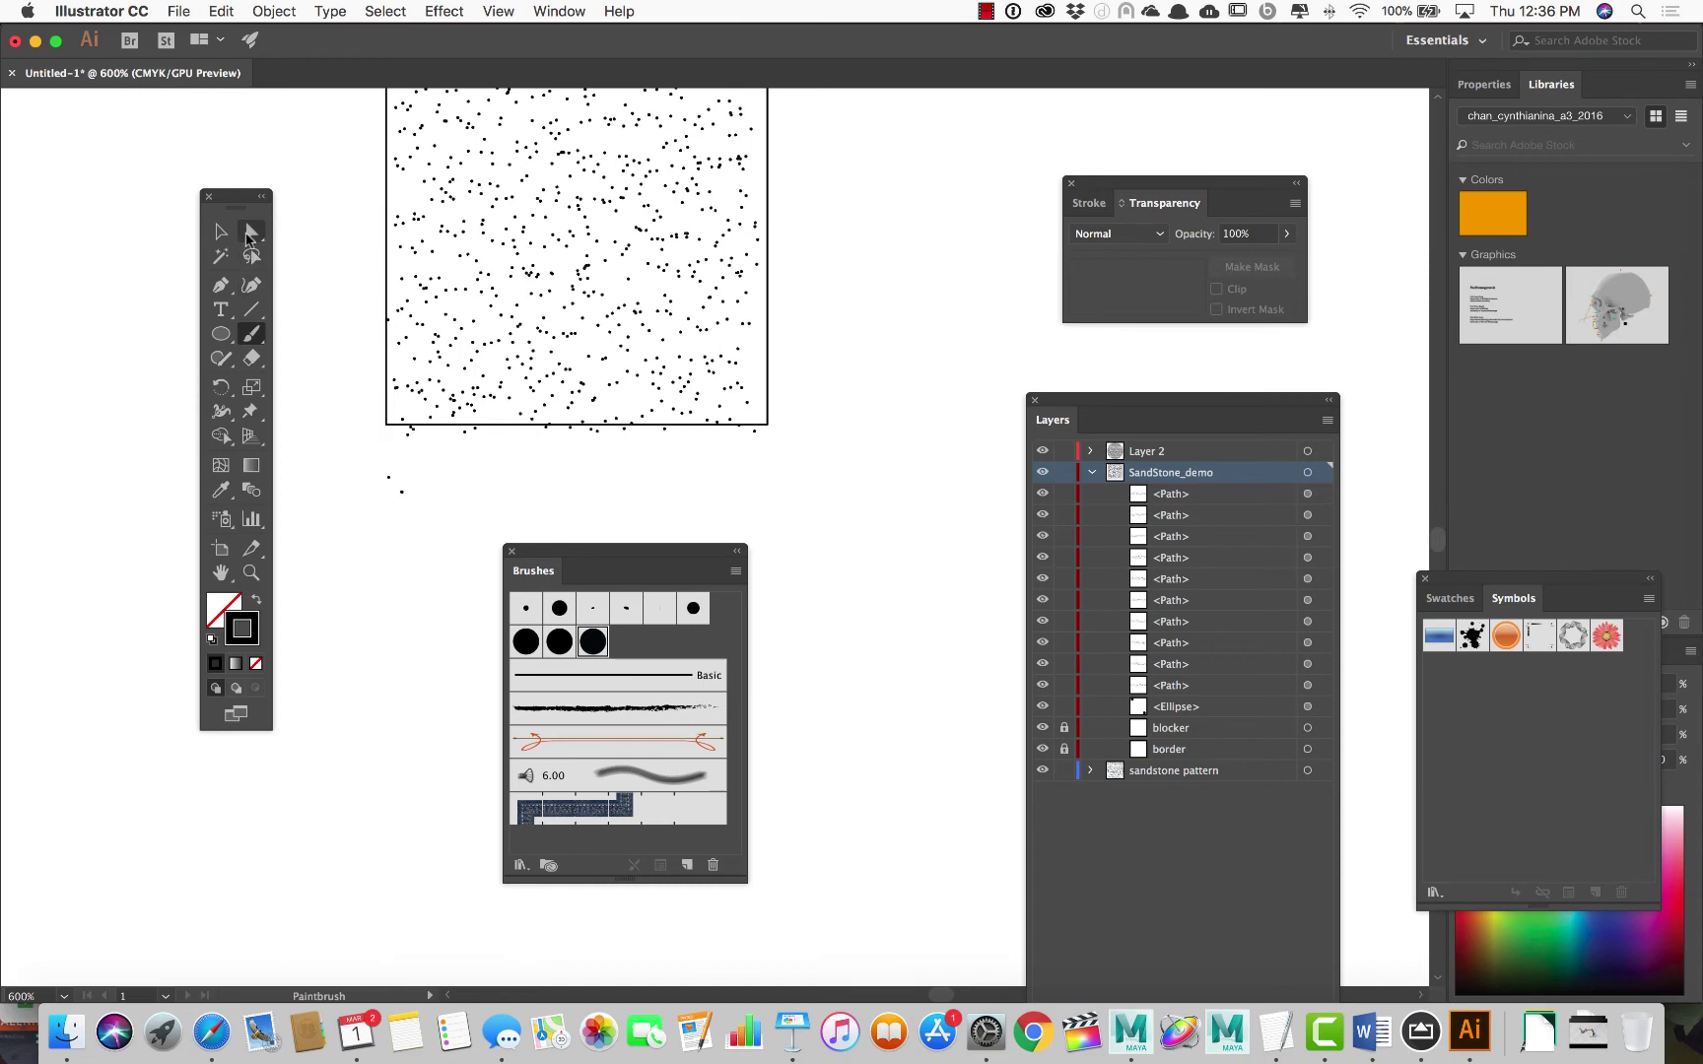
click(412, 433)
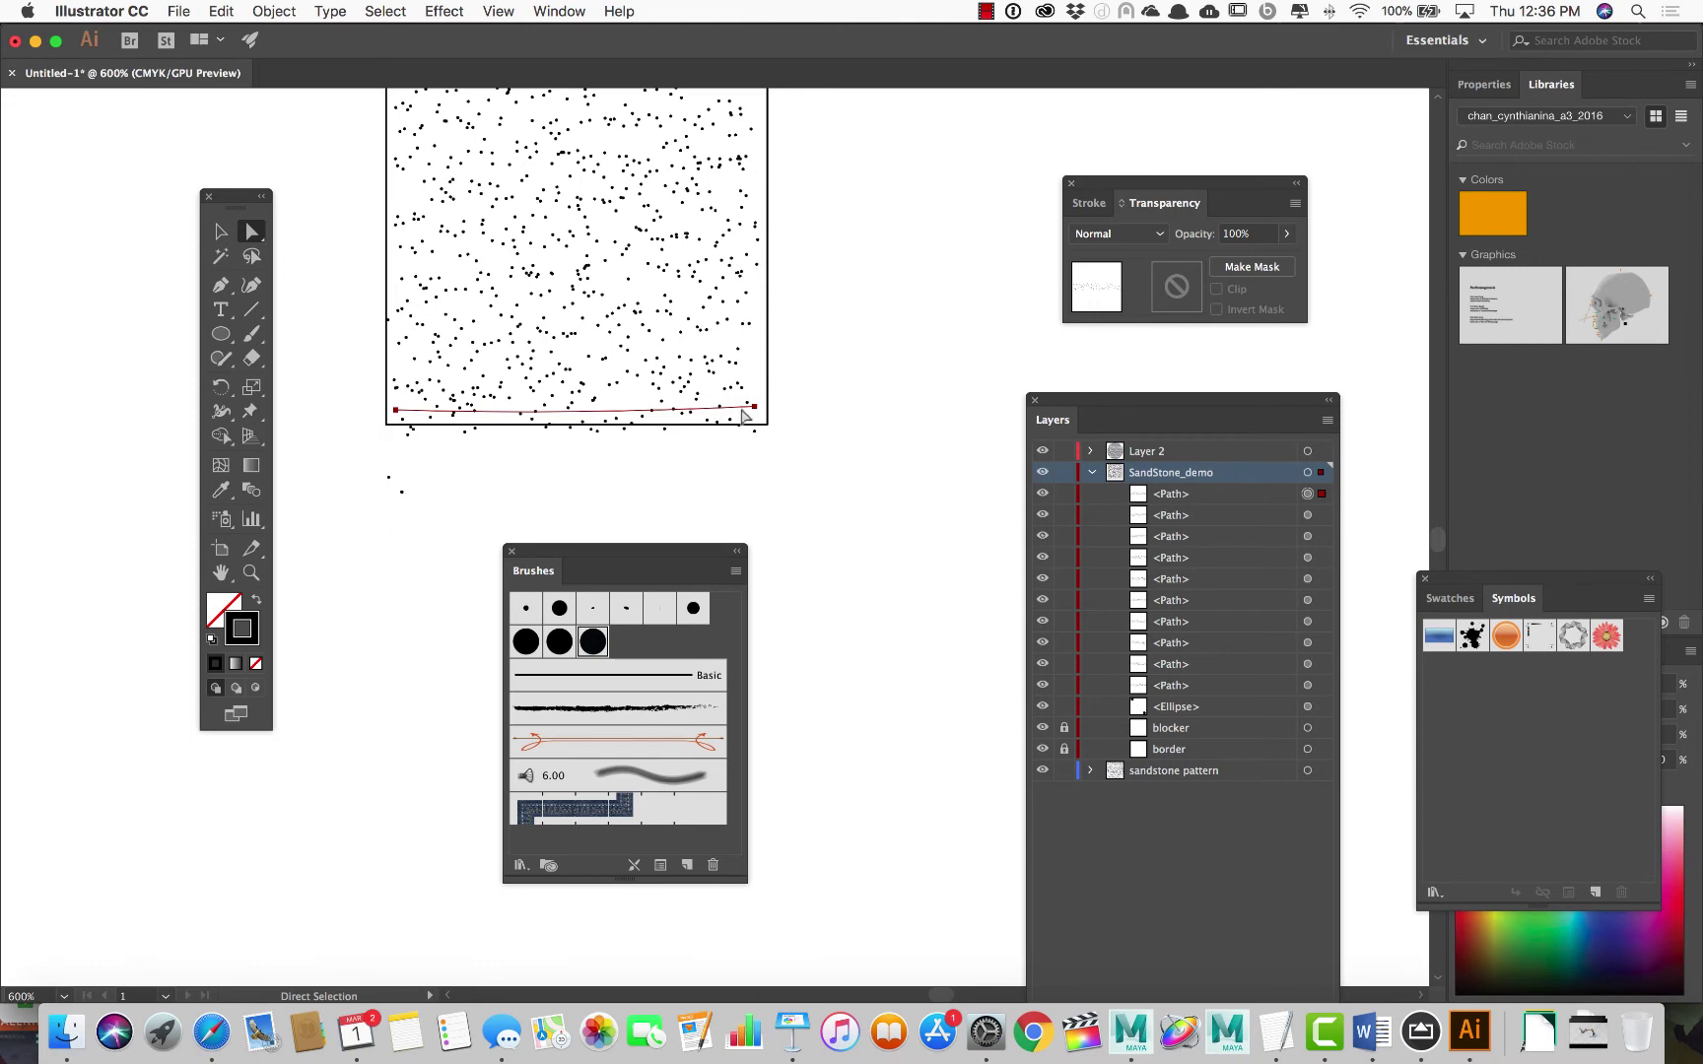
click(756, 416)
drag(796, 420, 764, 394)
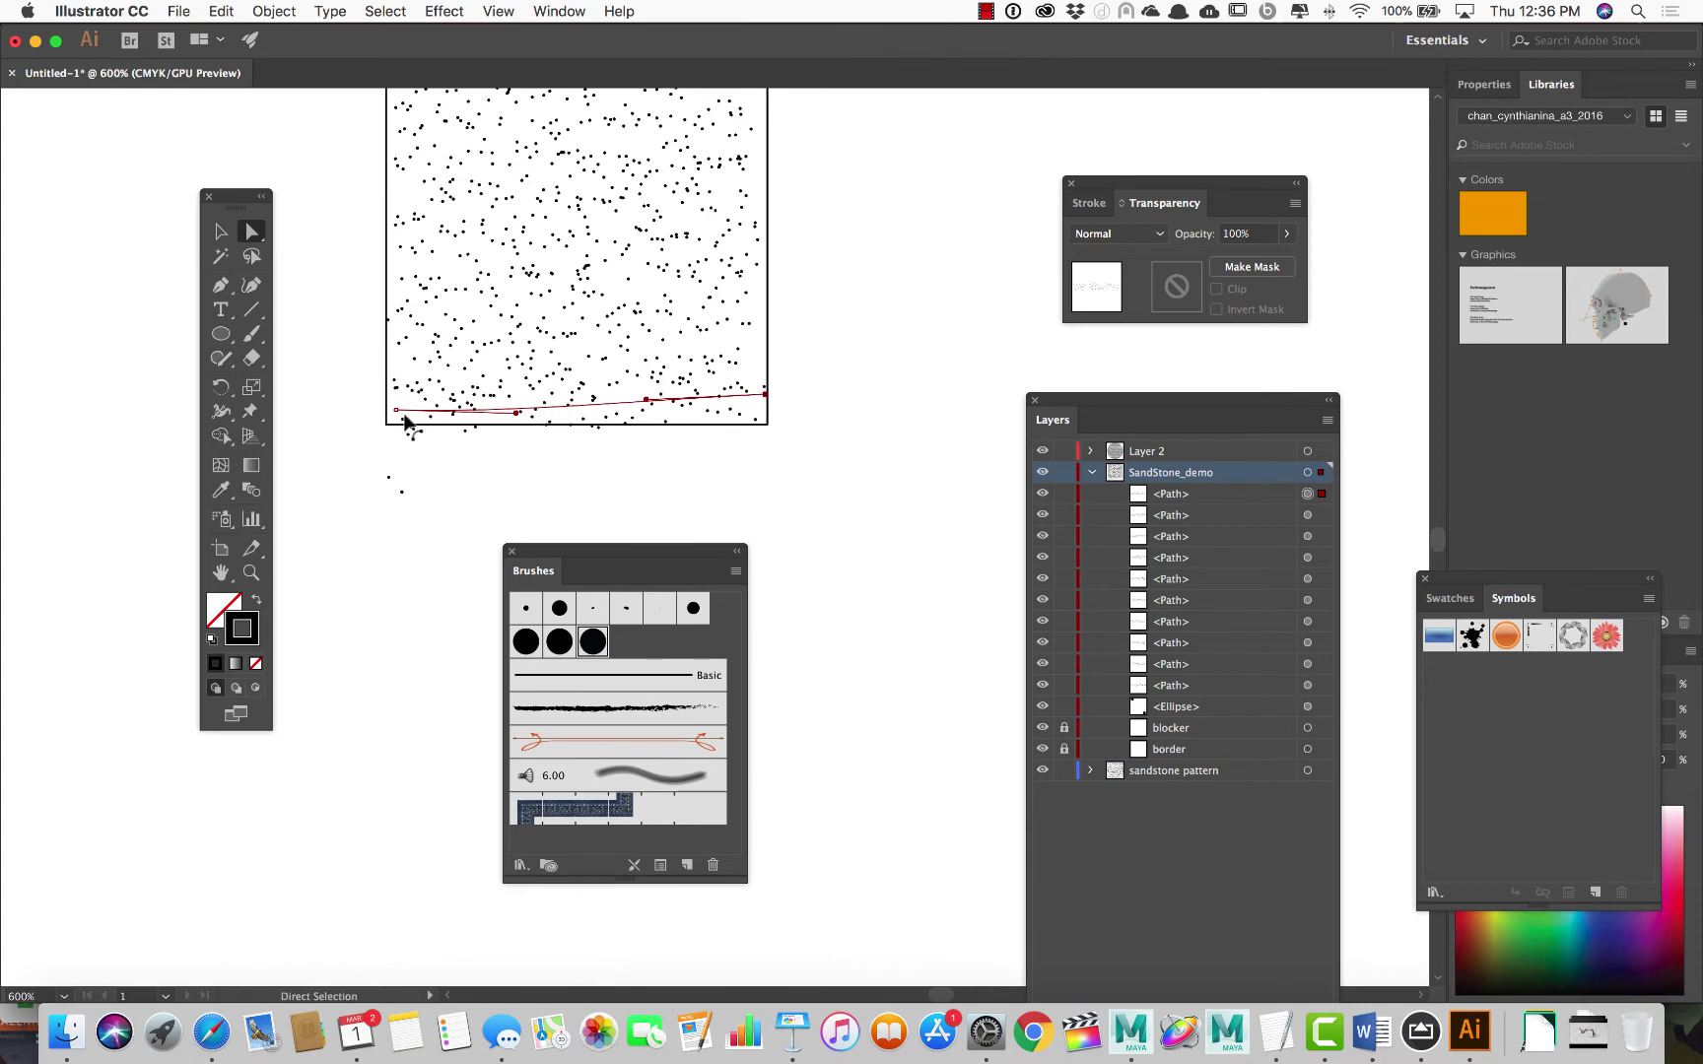
drag(395, 409, 387, 400)
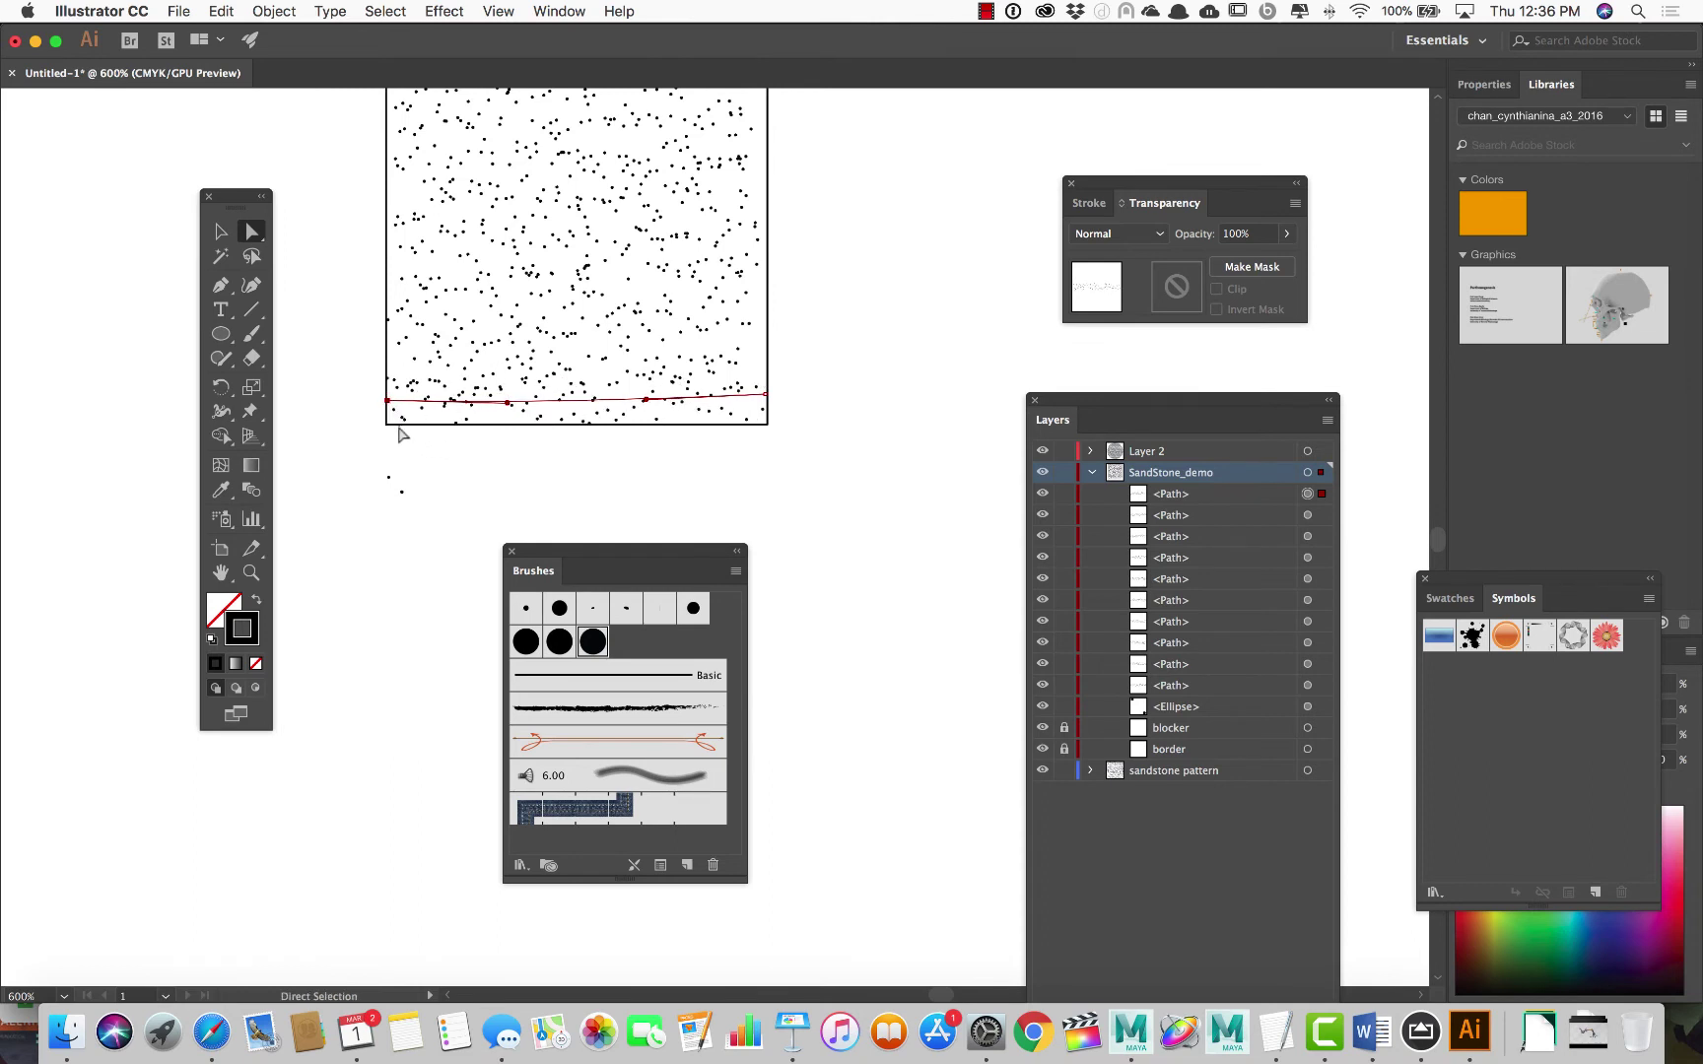
drag(507, 403, 510, 397)
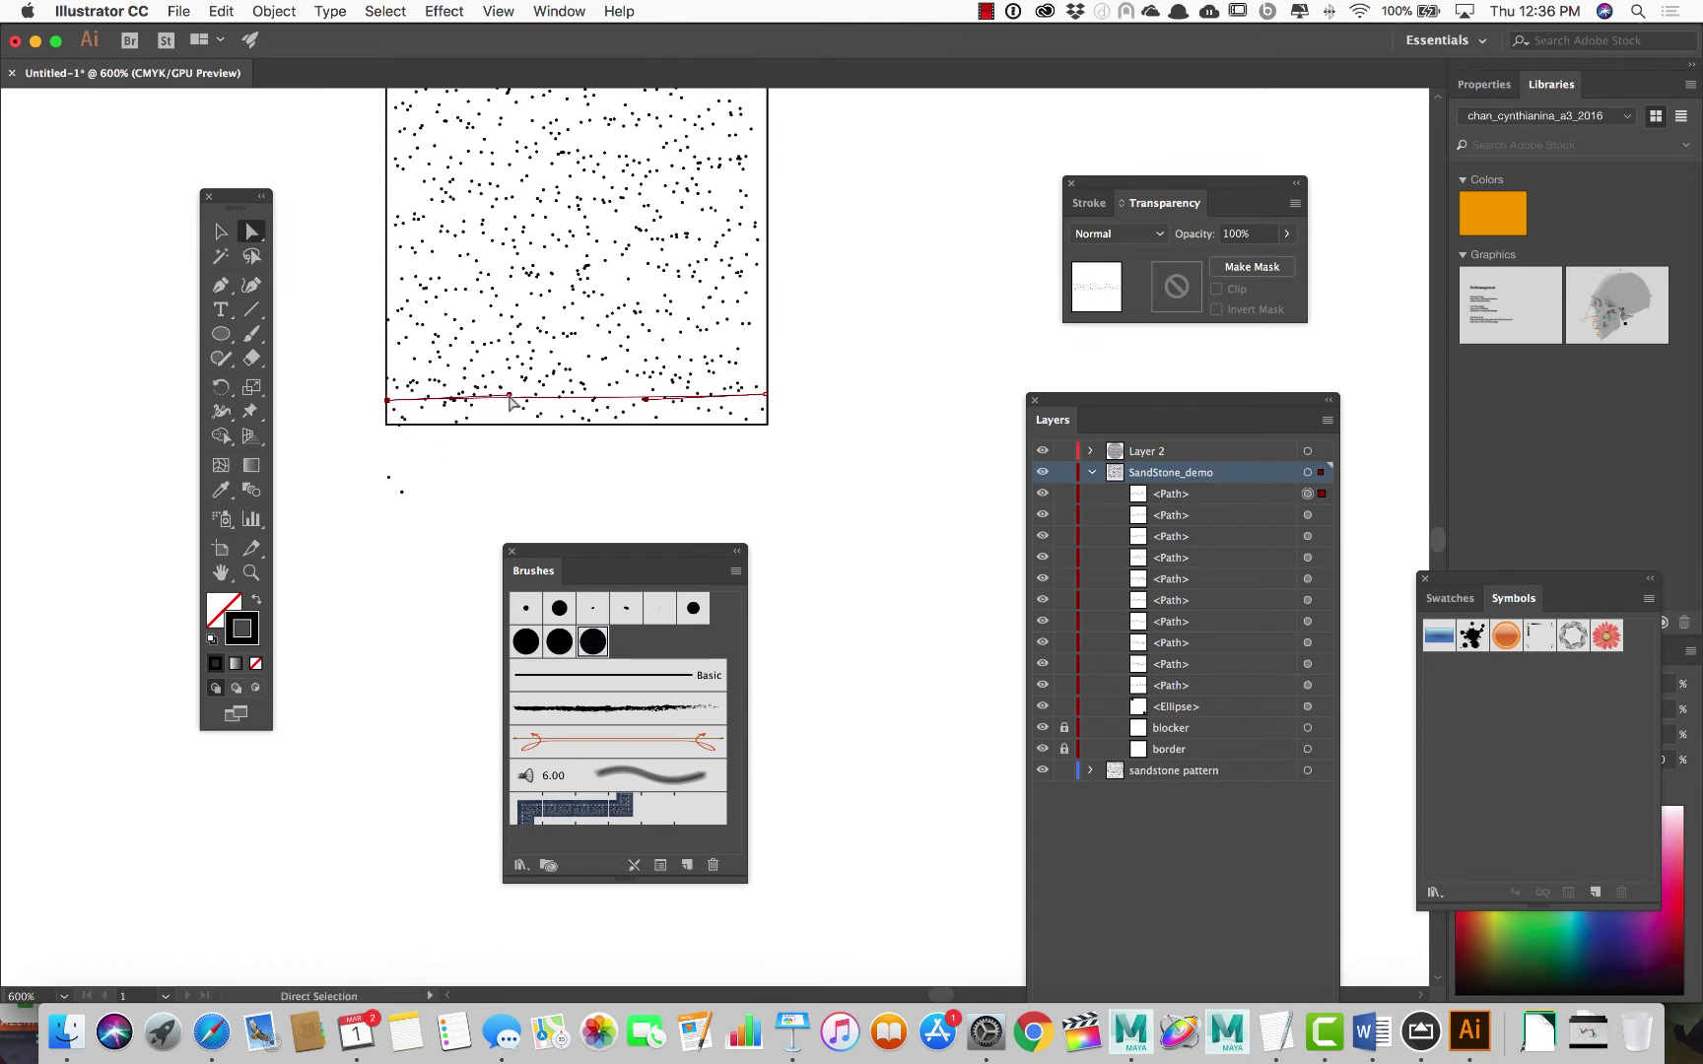
drag(387, 401, 387, 392)
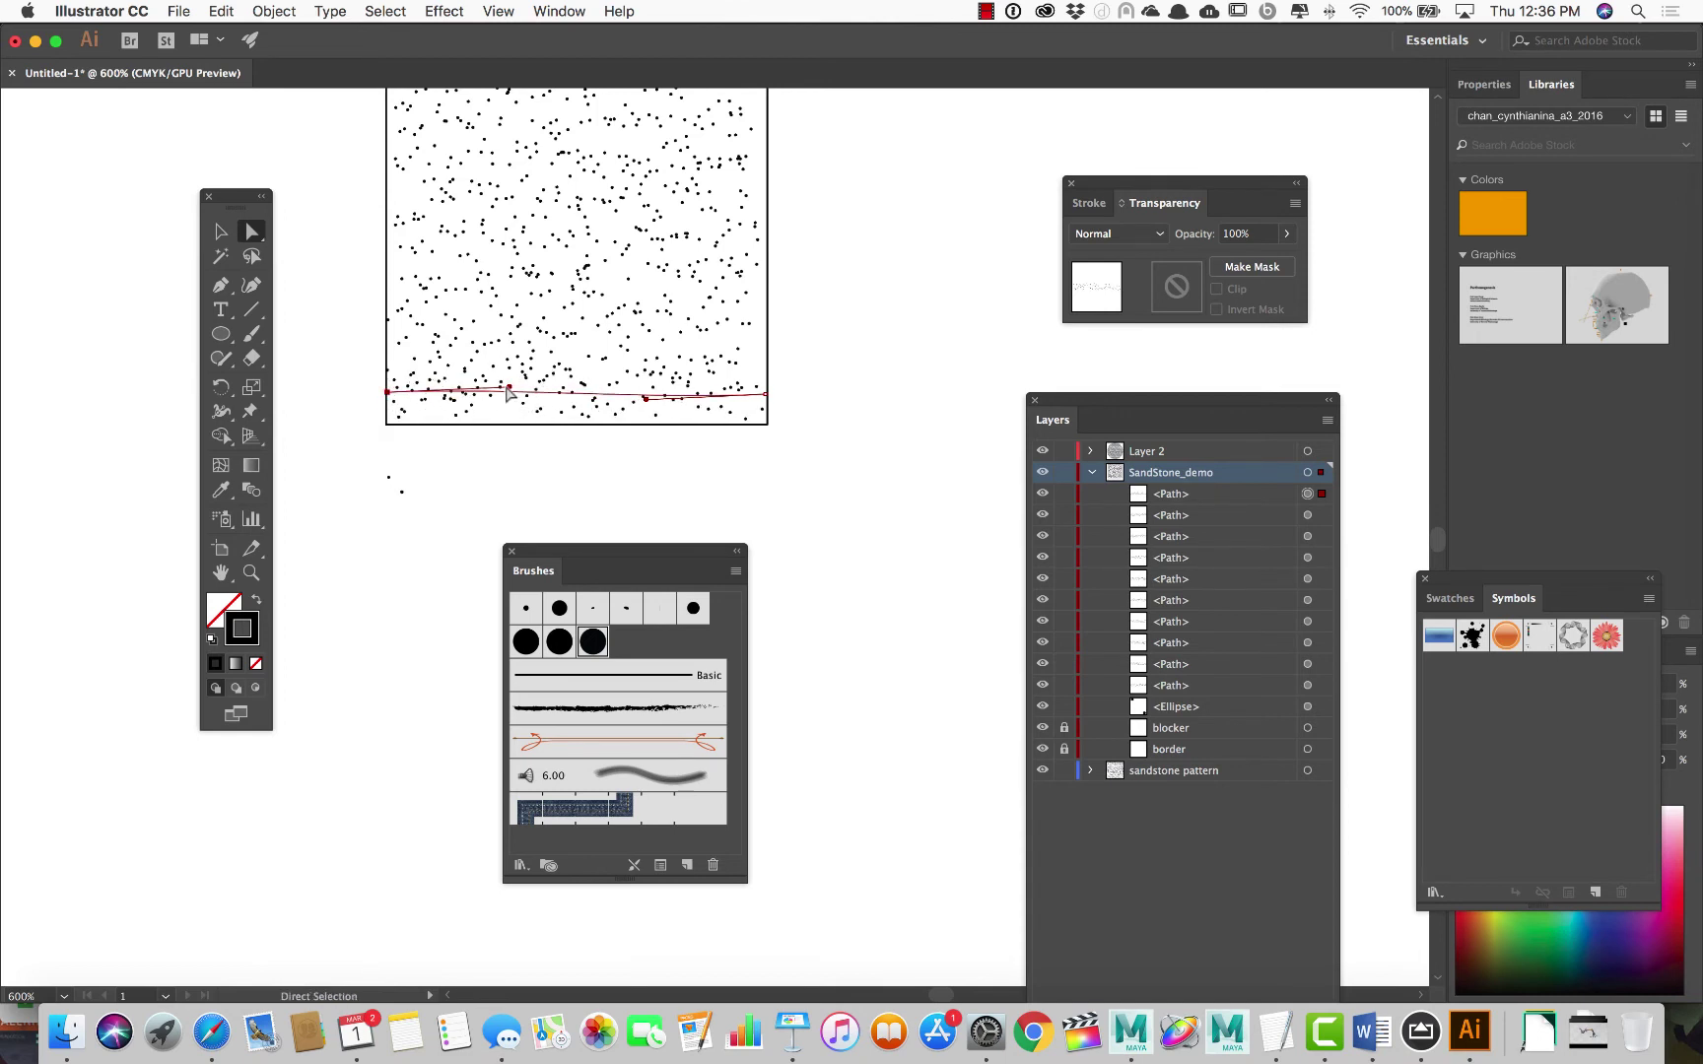
mouse_move(507, 388)
mouse_down()
mouse_move(512, 419)
mouse_move(511, 406)
mouse_up()
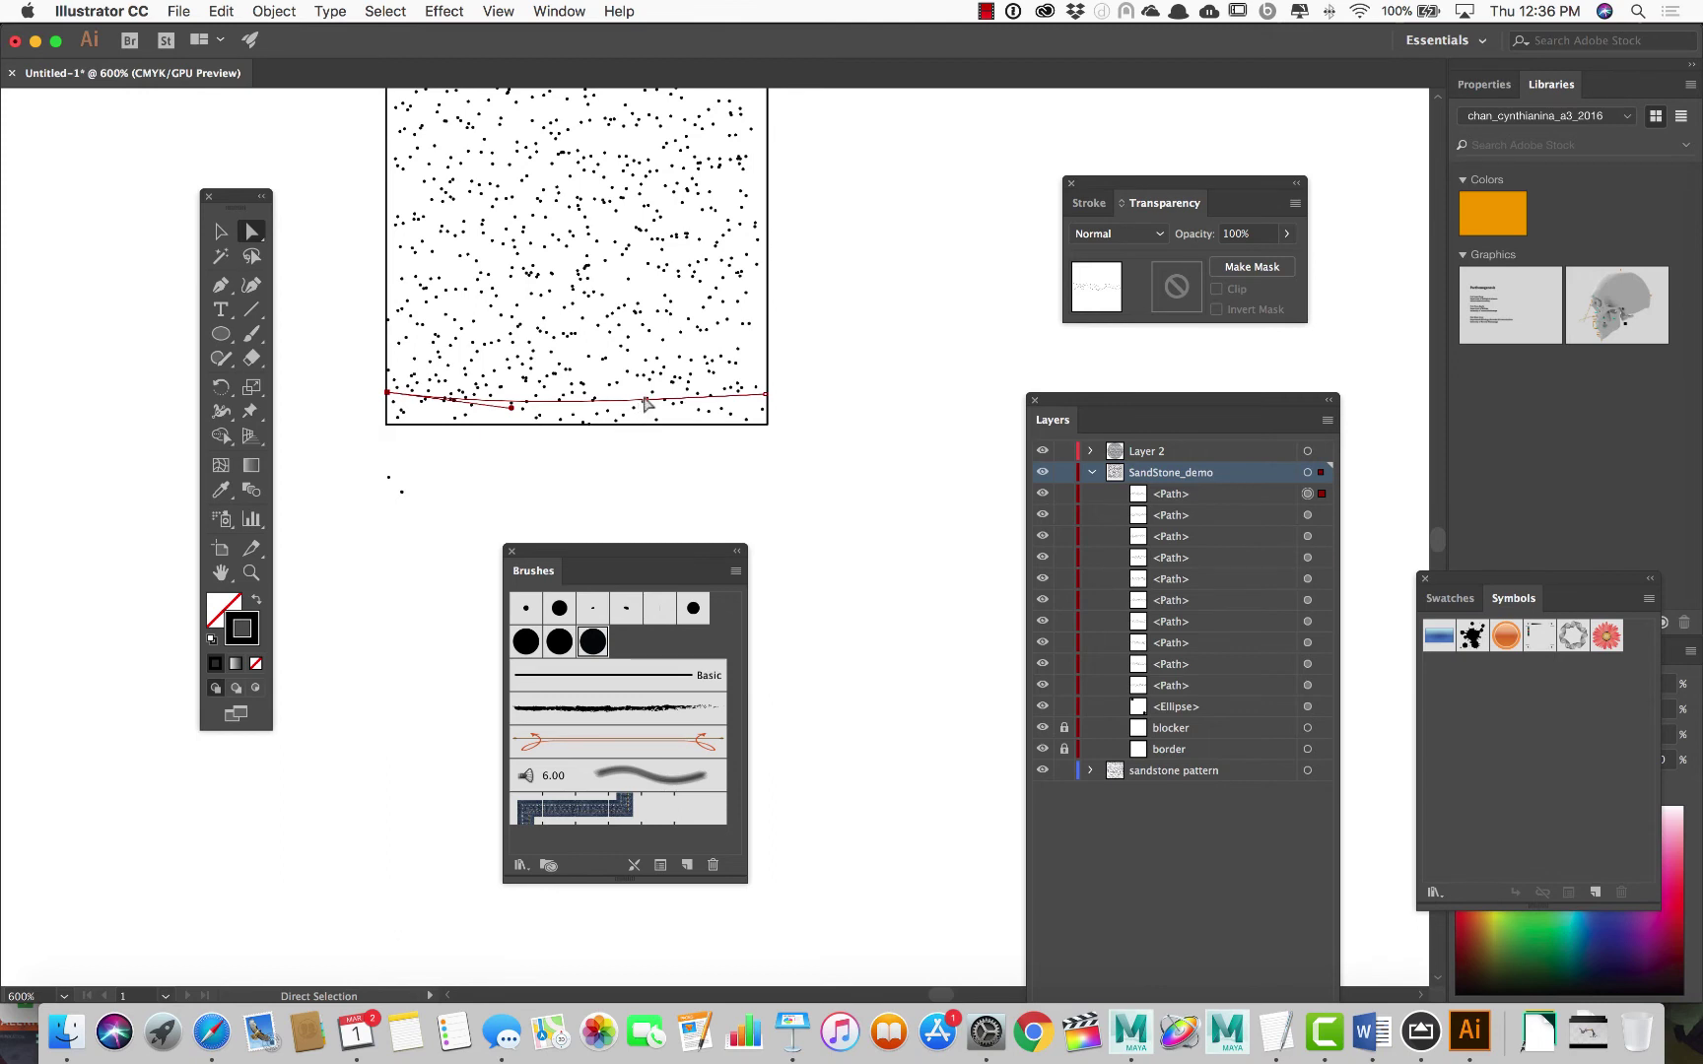
drag(645, 403, 647, 410)
drag(439, 512, 353, 459)
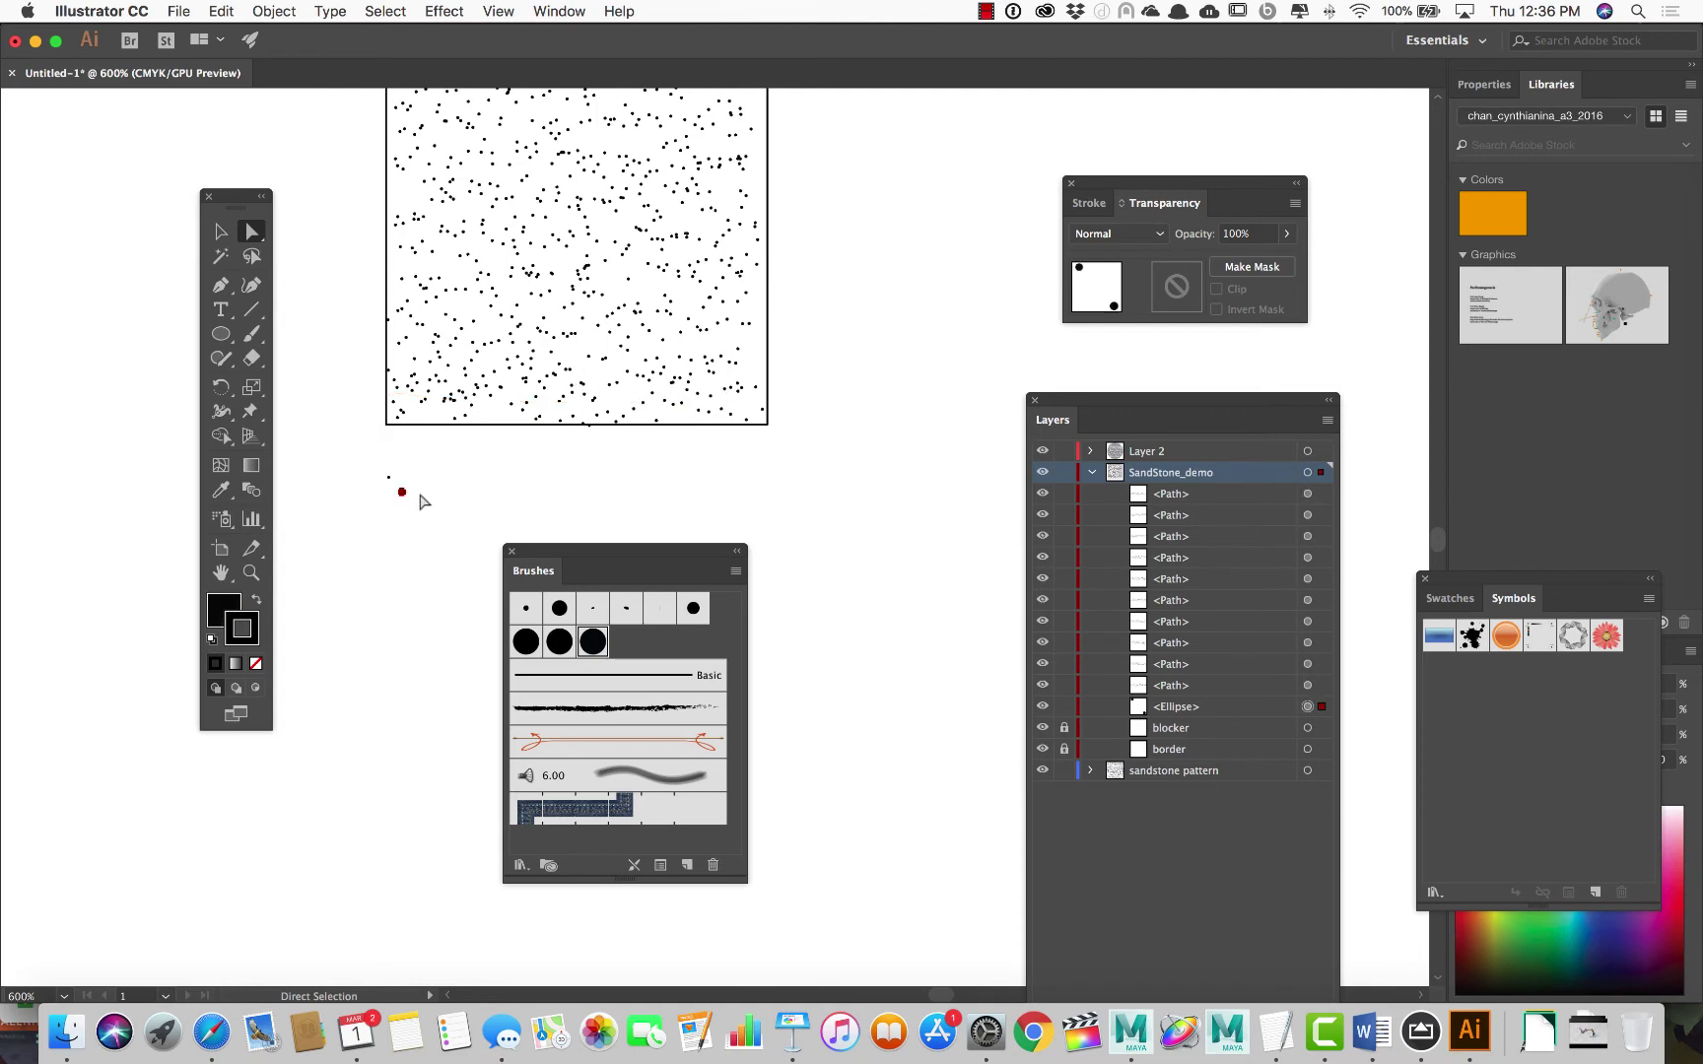
Stretch the lower stroke to the square's right edge and lower the middle stroke's right end
click(613, 338)
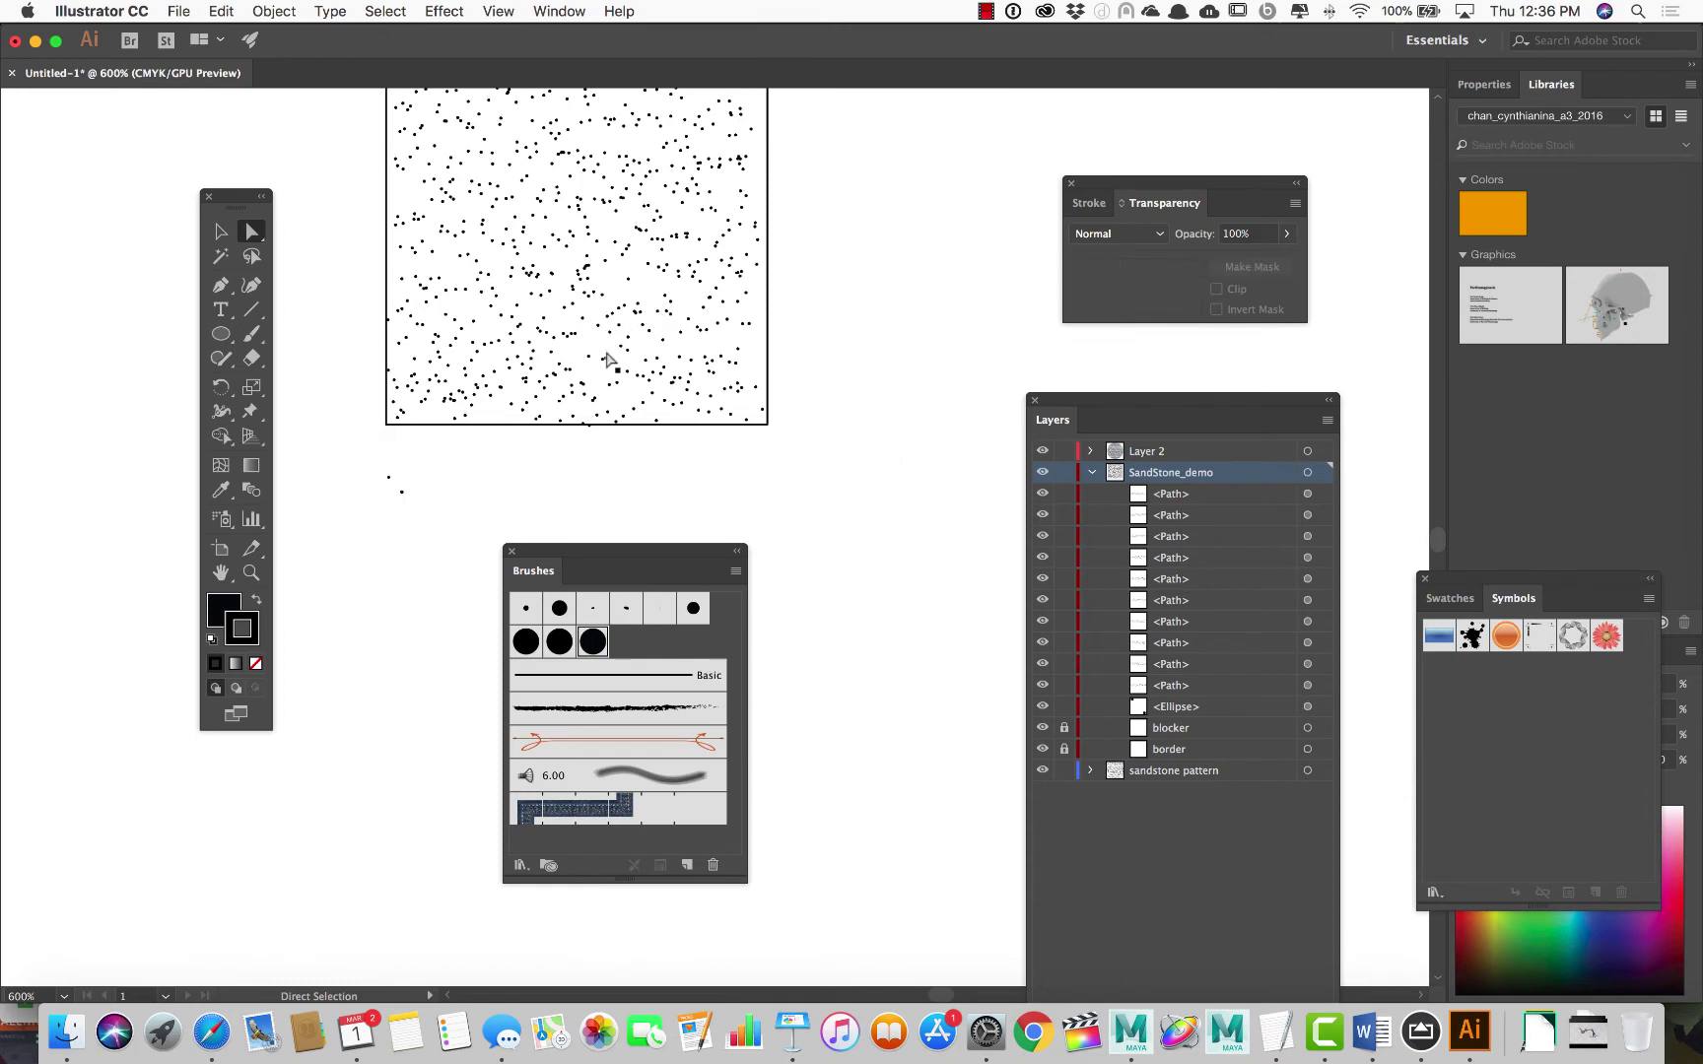
click(606, 371)
drag(394, 382, 395, 378)
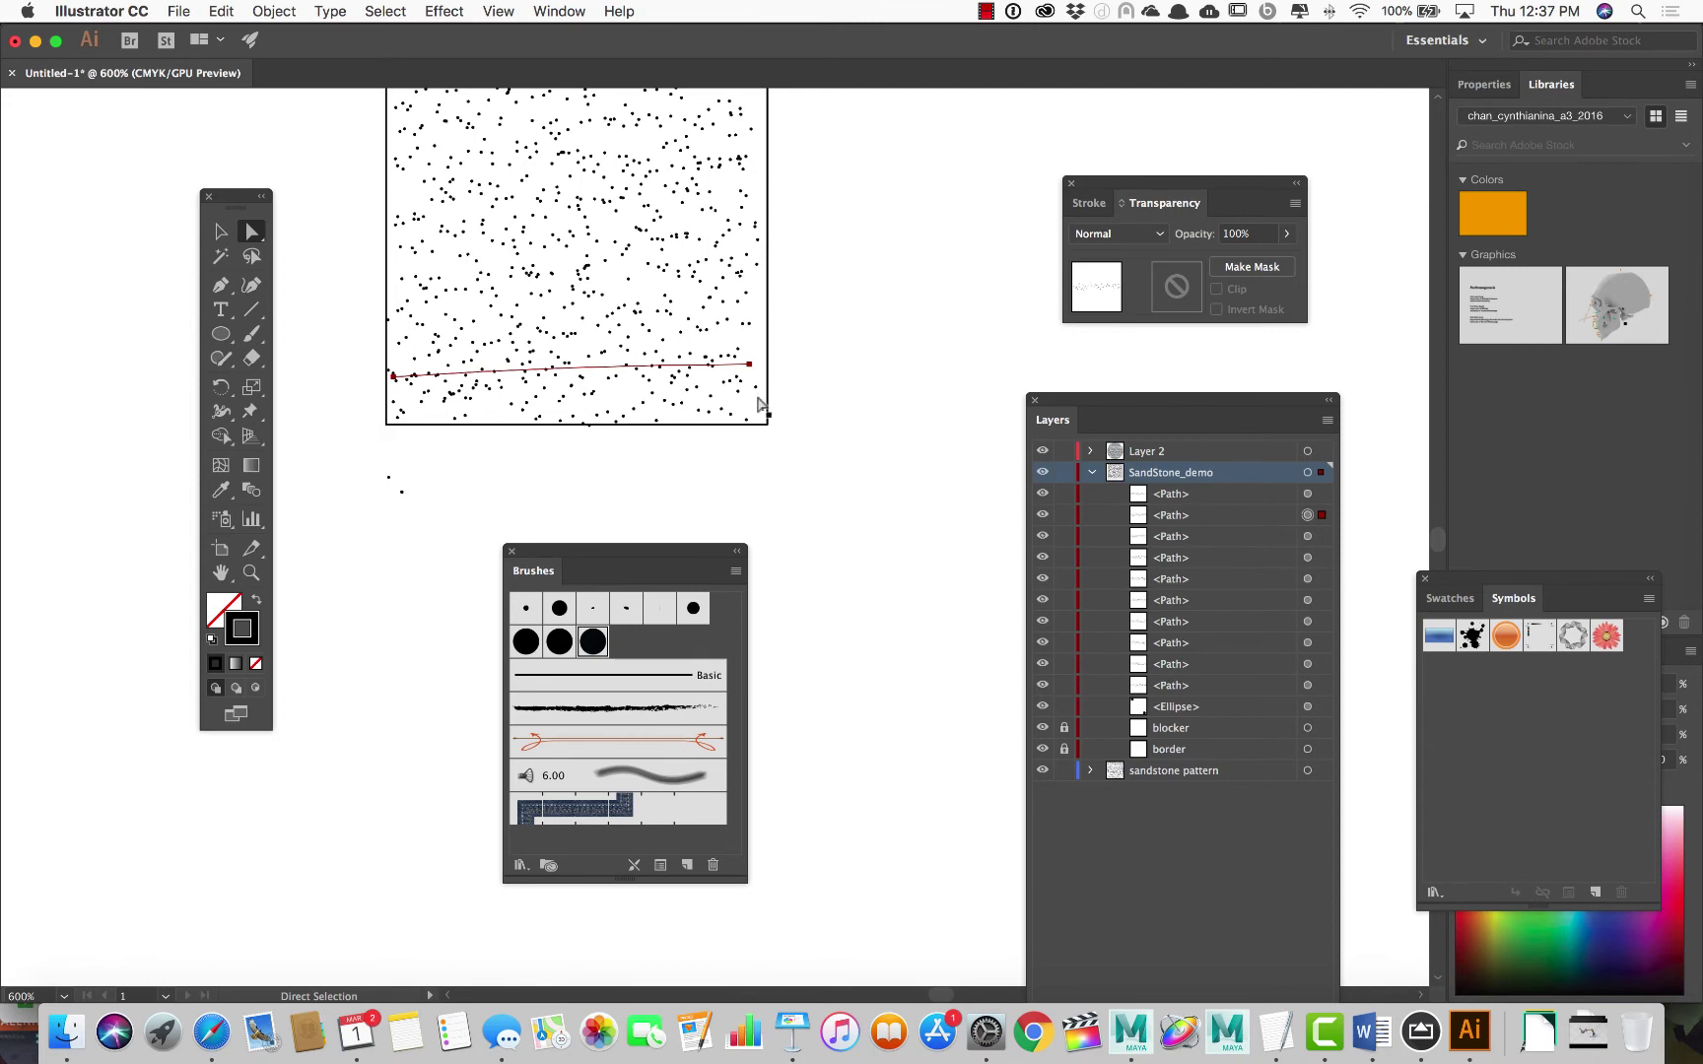
drag(751, 371, 762, 329)
click(746, 335)
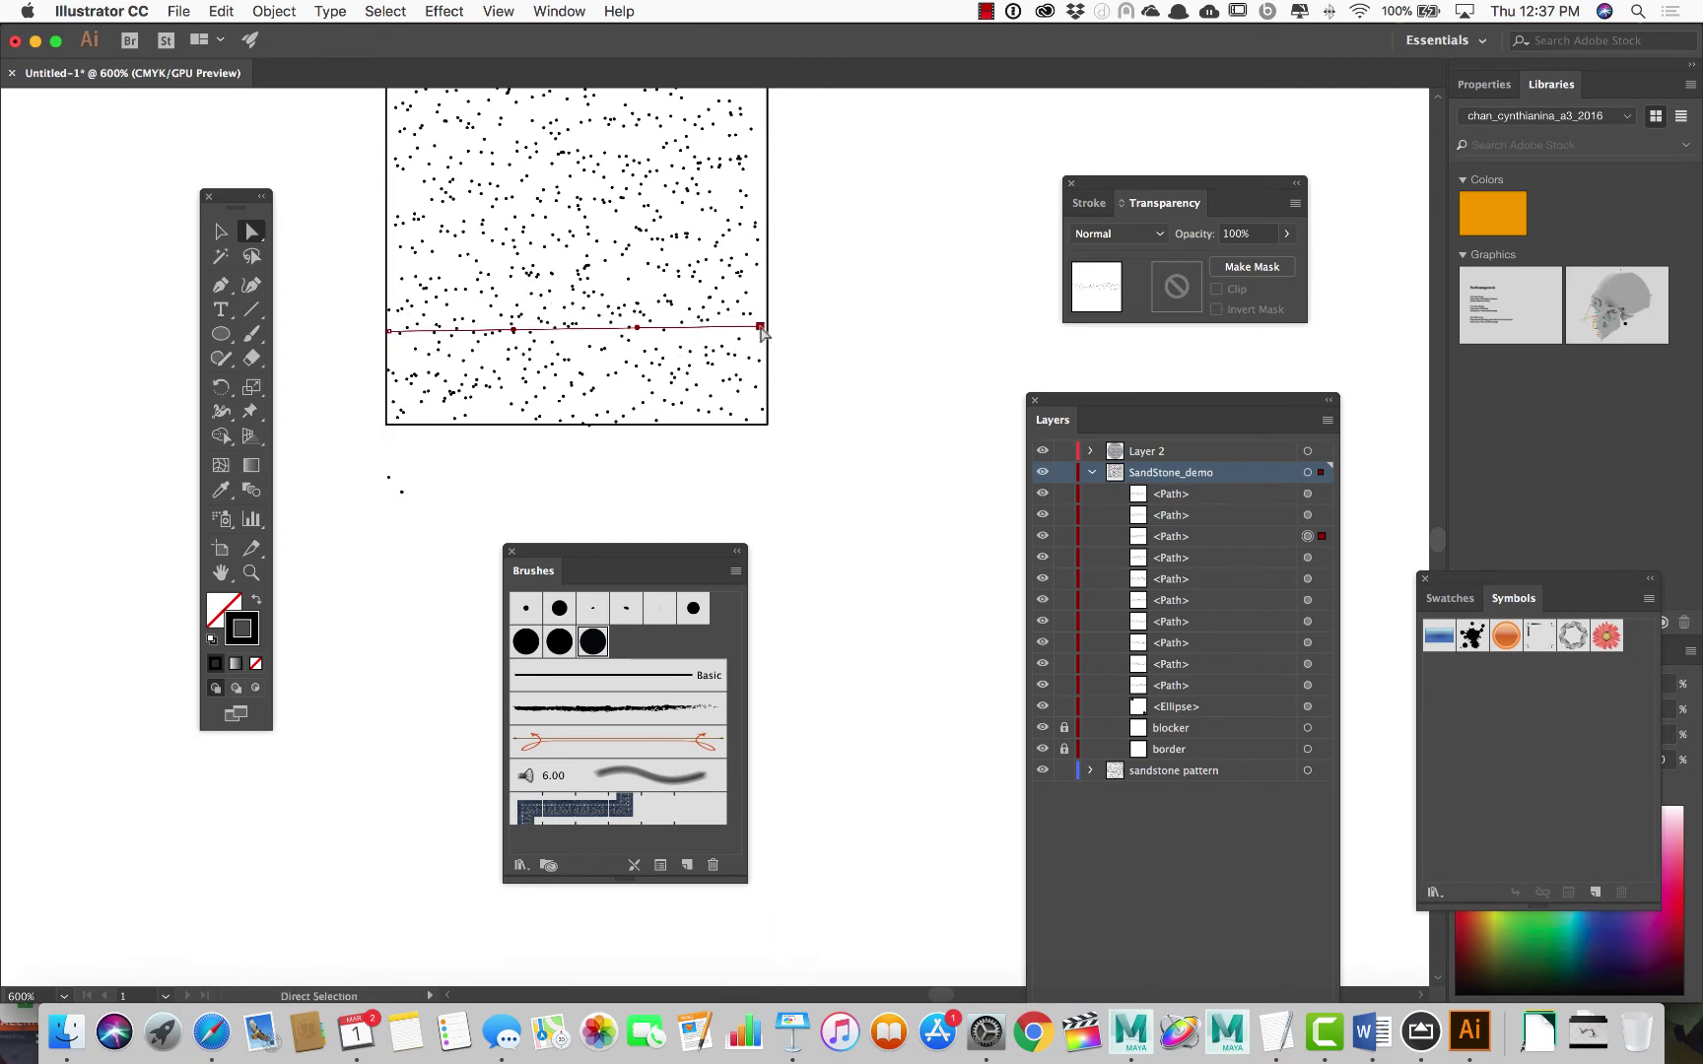
click(764, 330)
drag(766, 337, 767, 343)
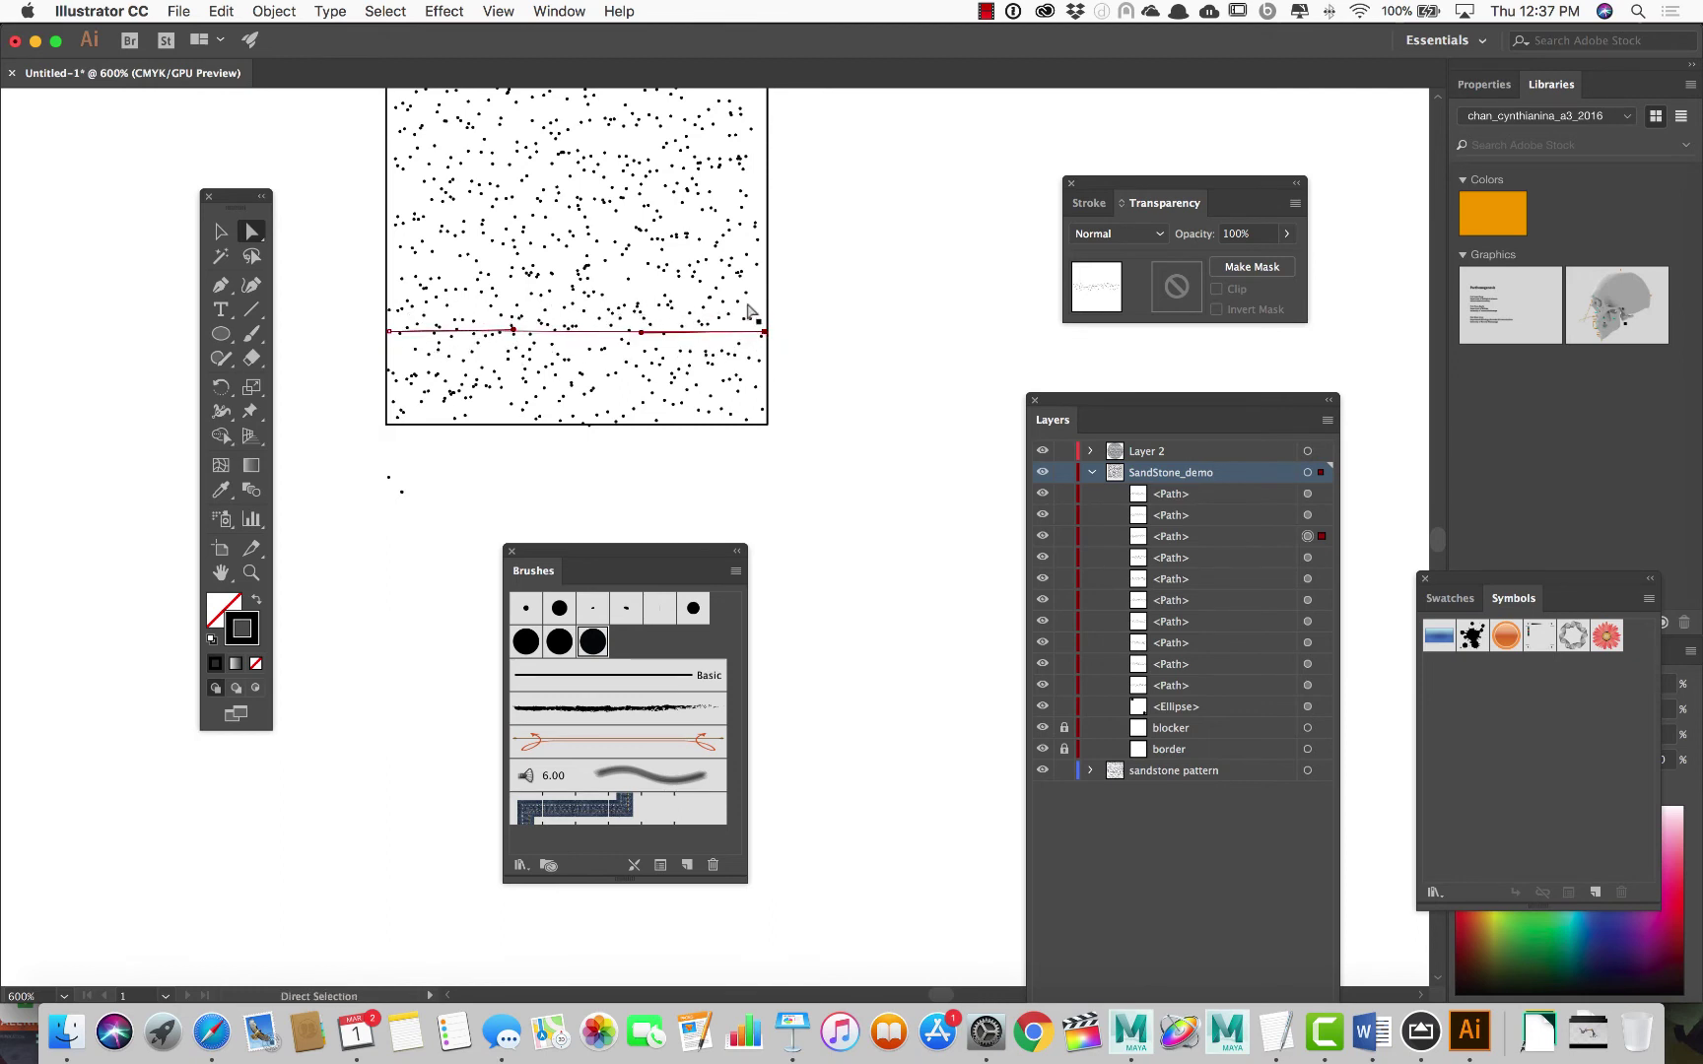
Flatten the curved stroke above, moving its left end up and outward
click(755, 293)
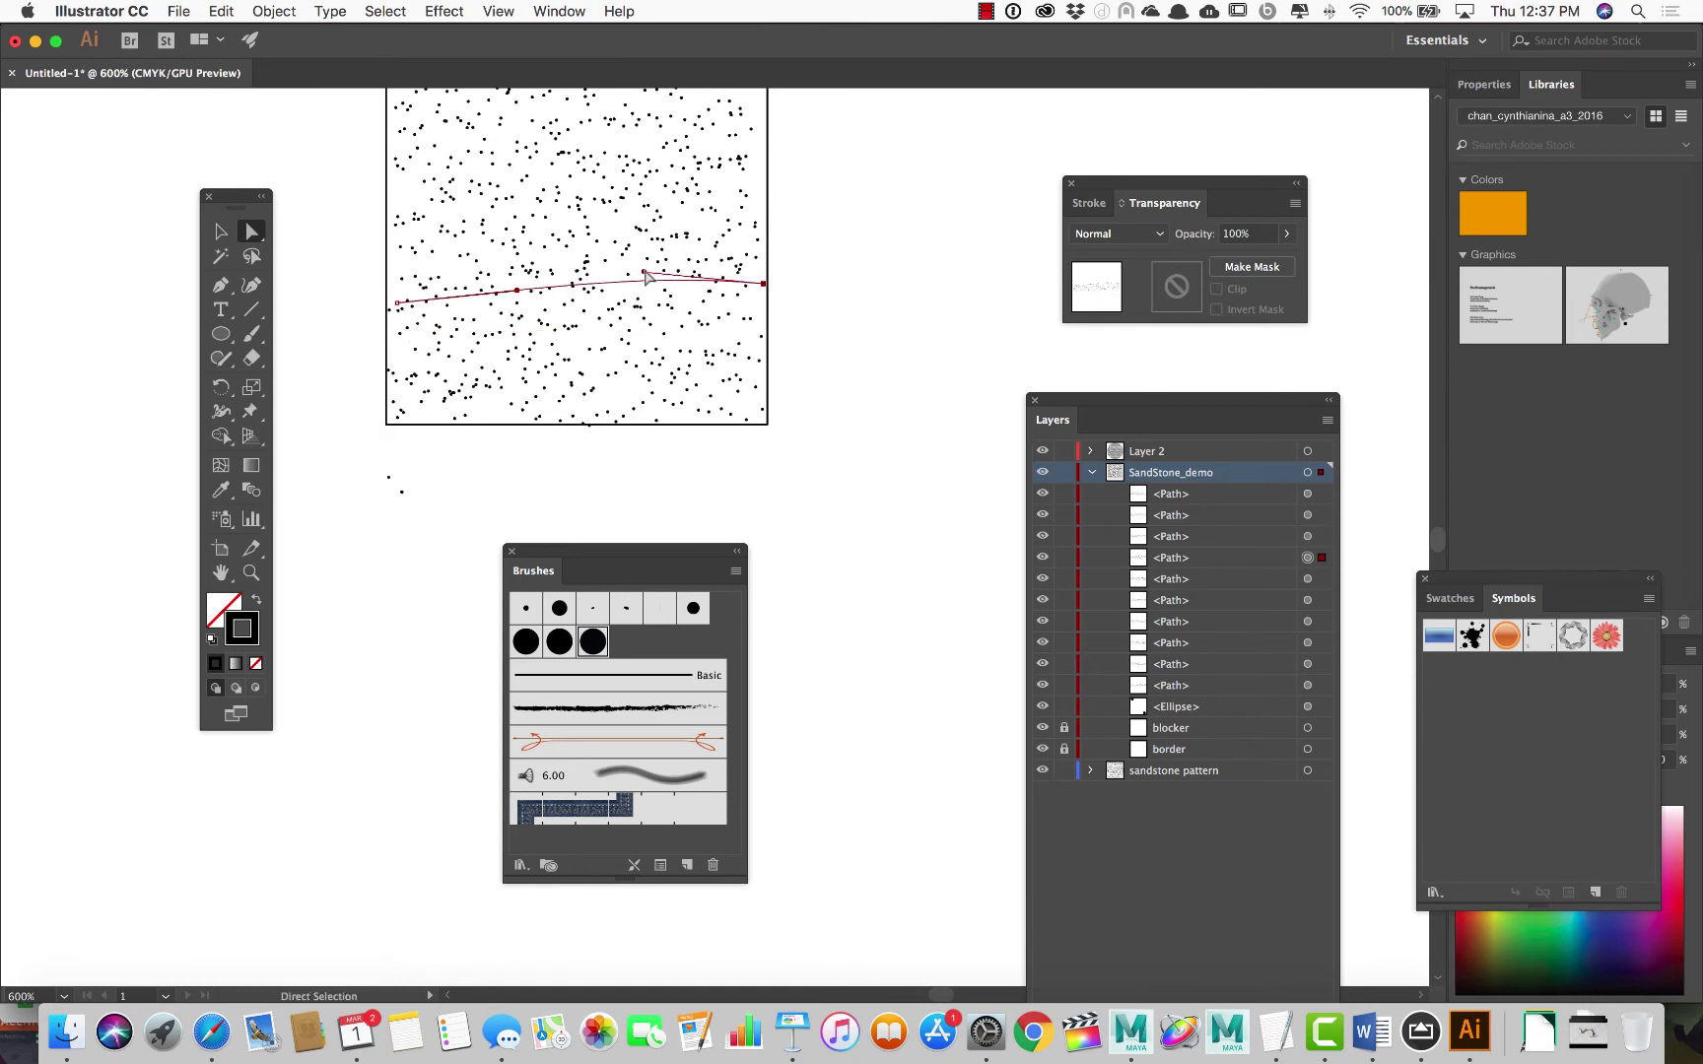
drag(646, 276, 642, 280)
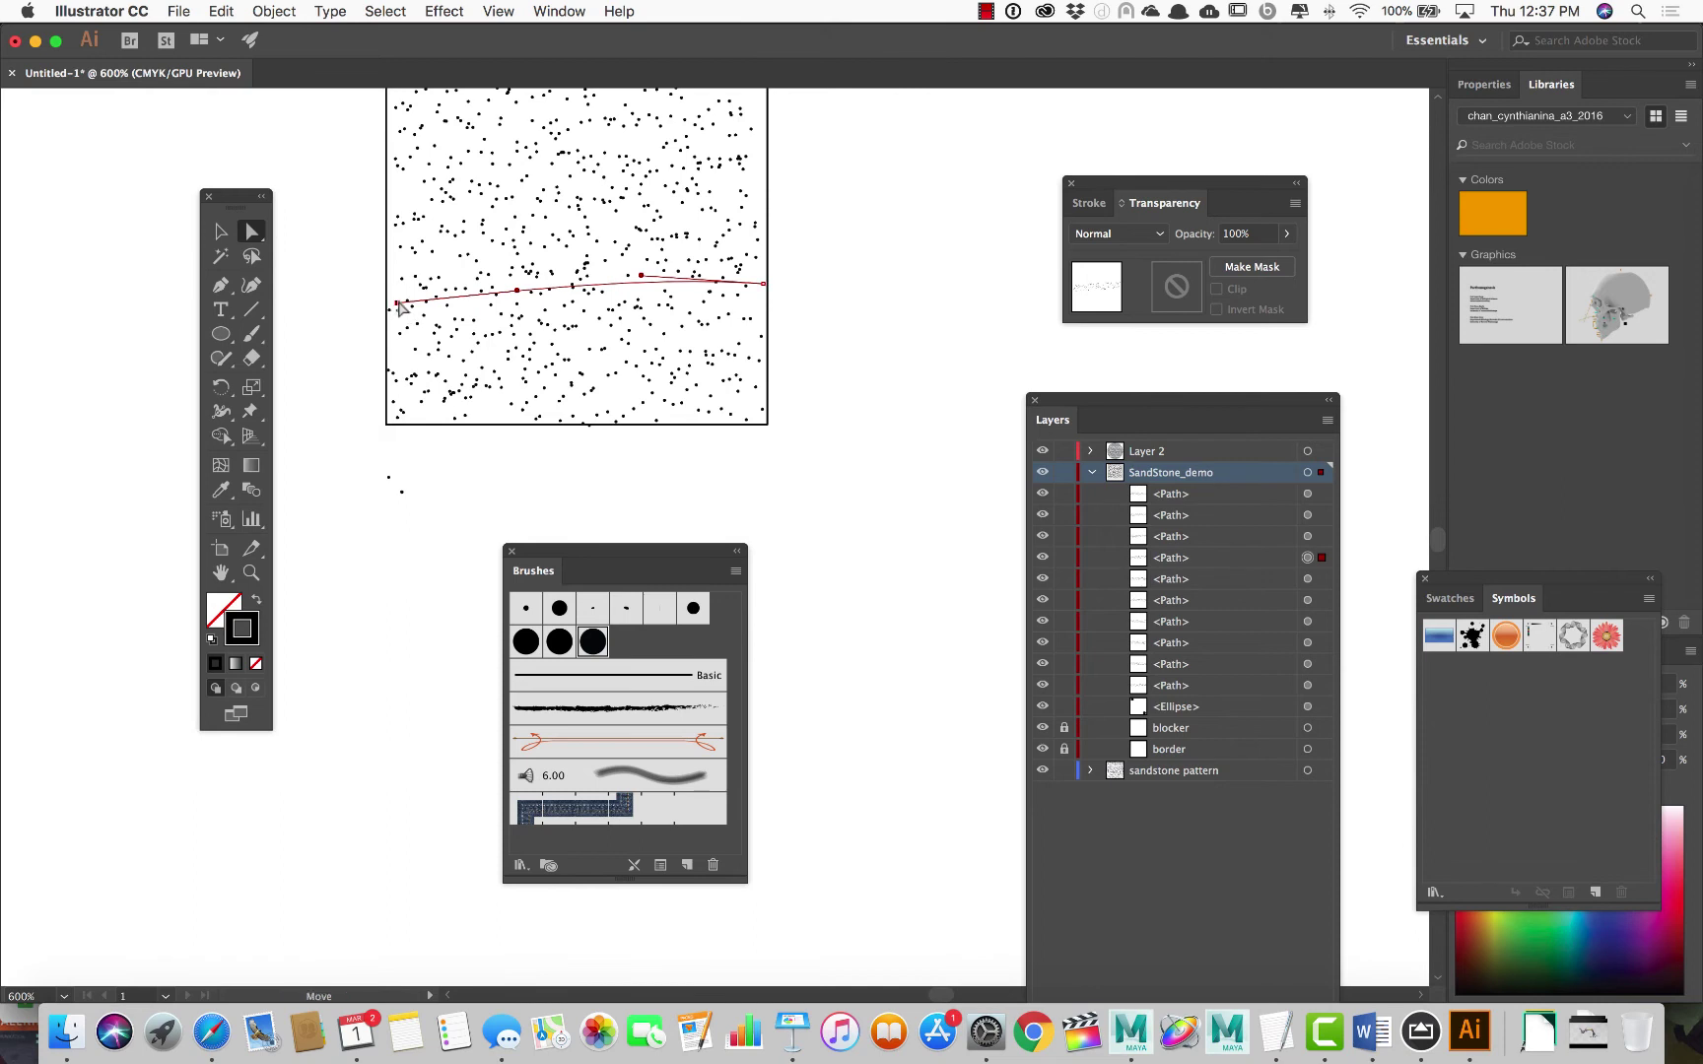
drag(398, 303, 389, 298)
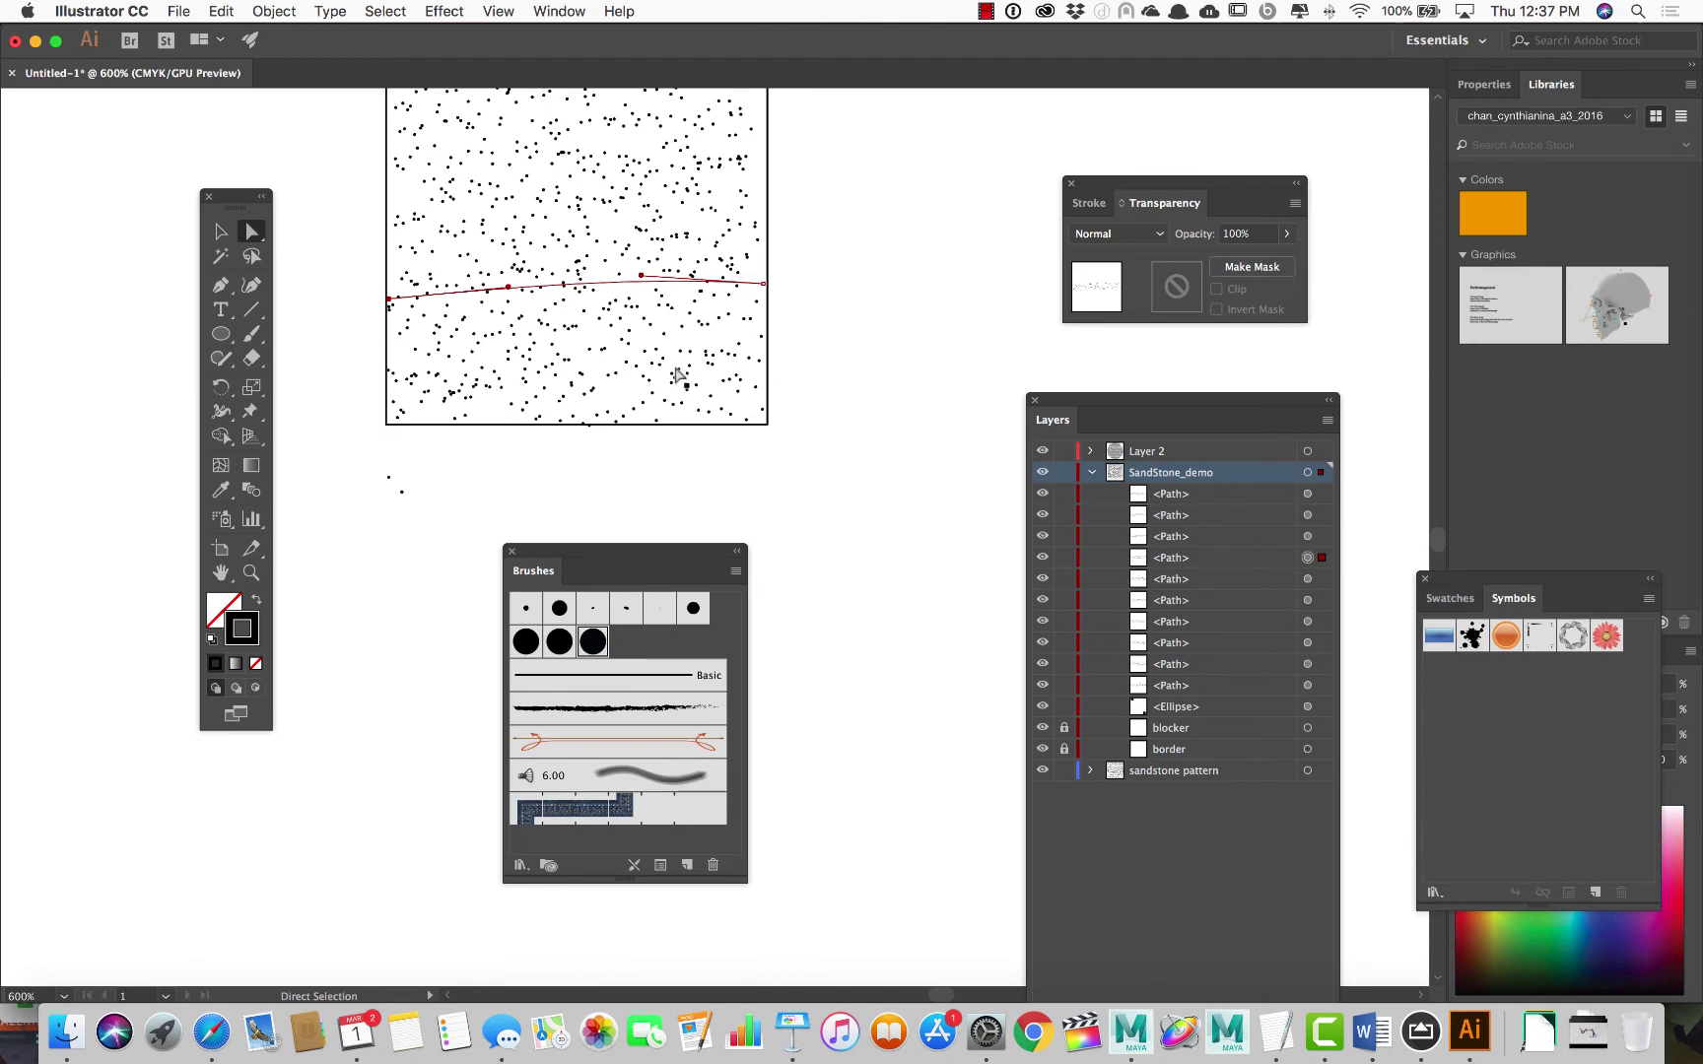
scroll(660, 295, up, 3)
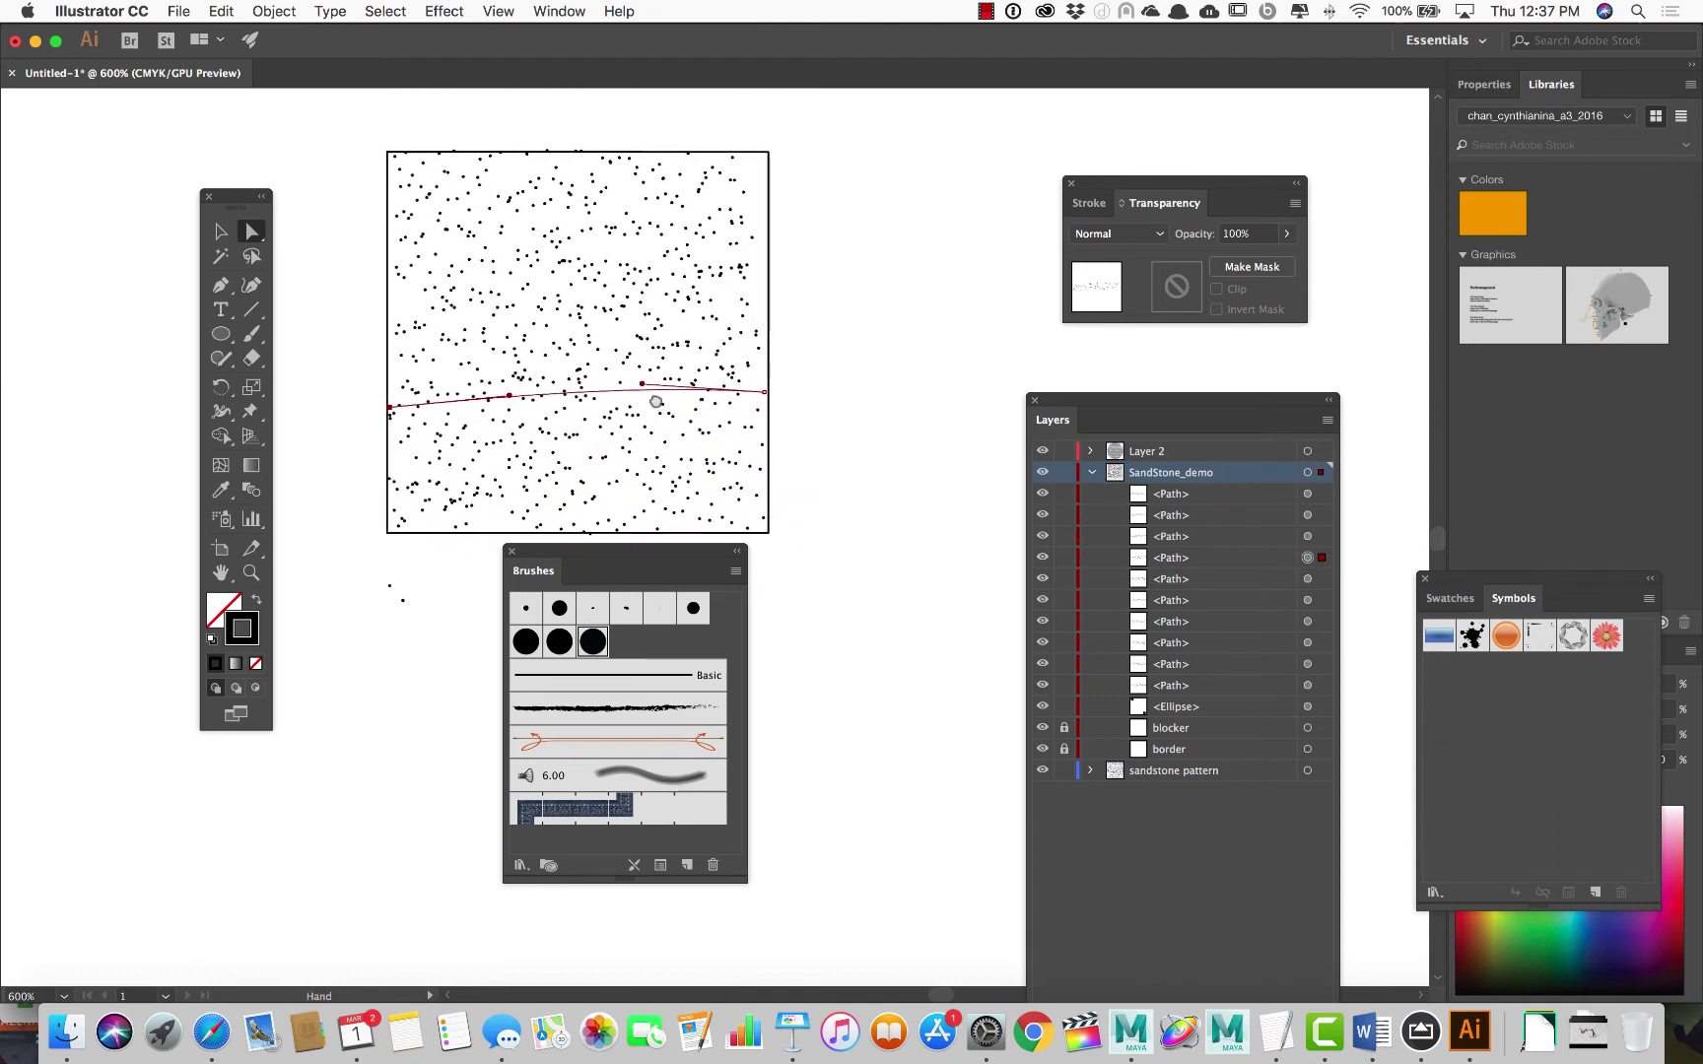
drag(621, 554, 898, 595)
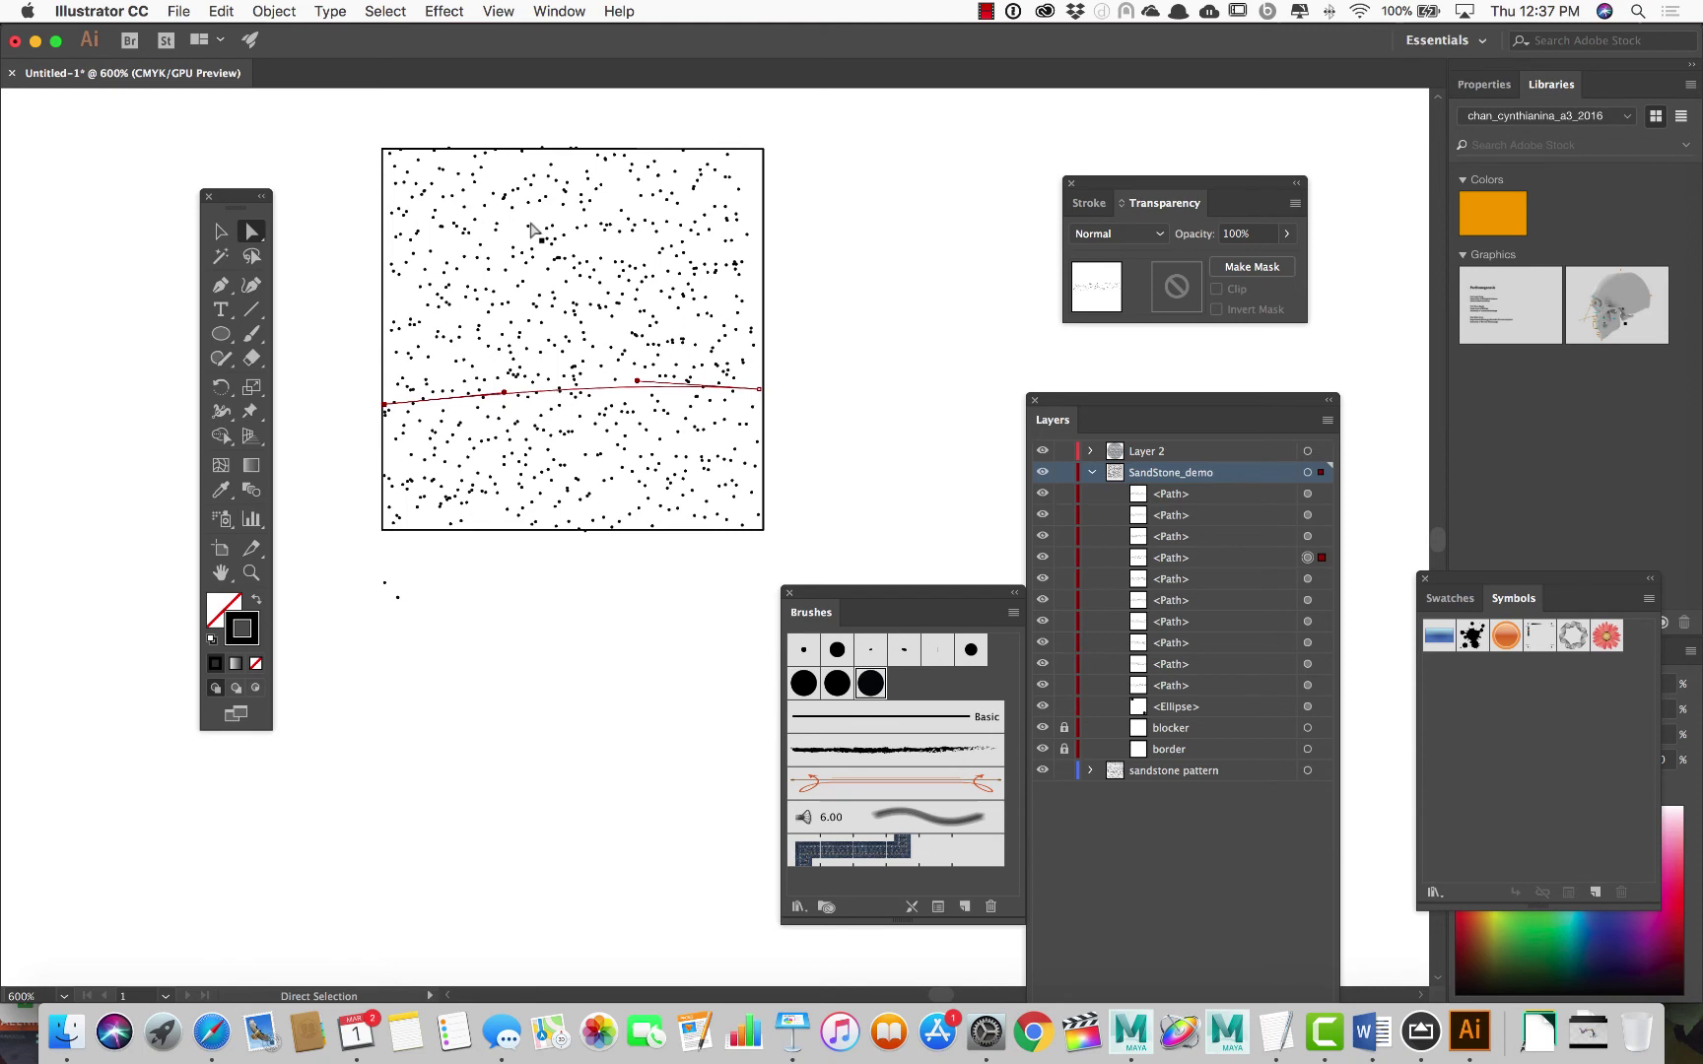
Extend the top and topmost strokes out to the square's left and right edges
click(697, 213)
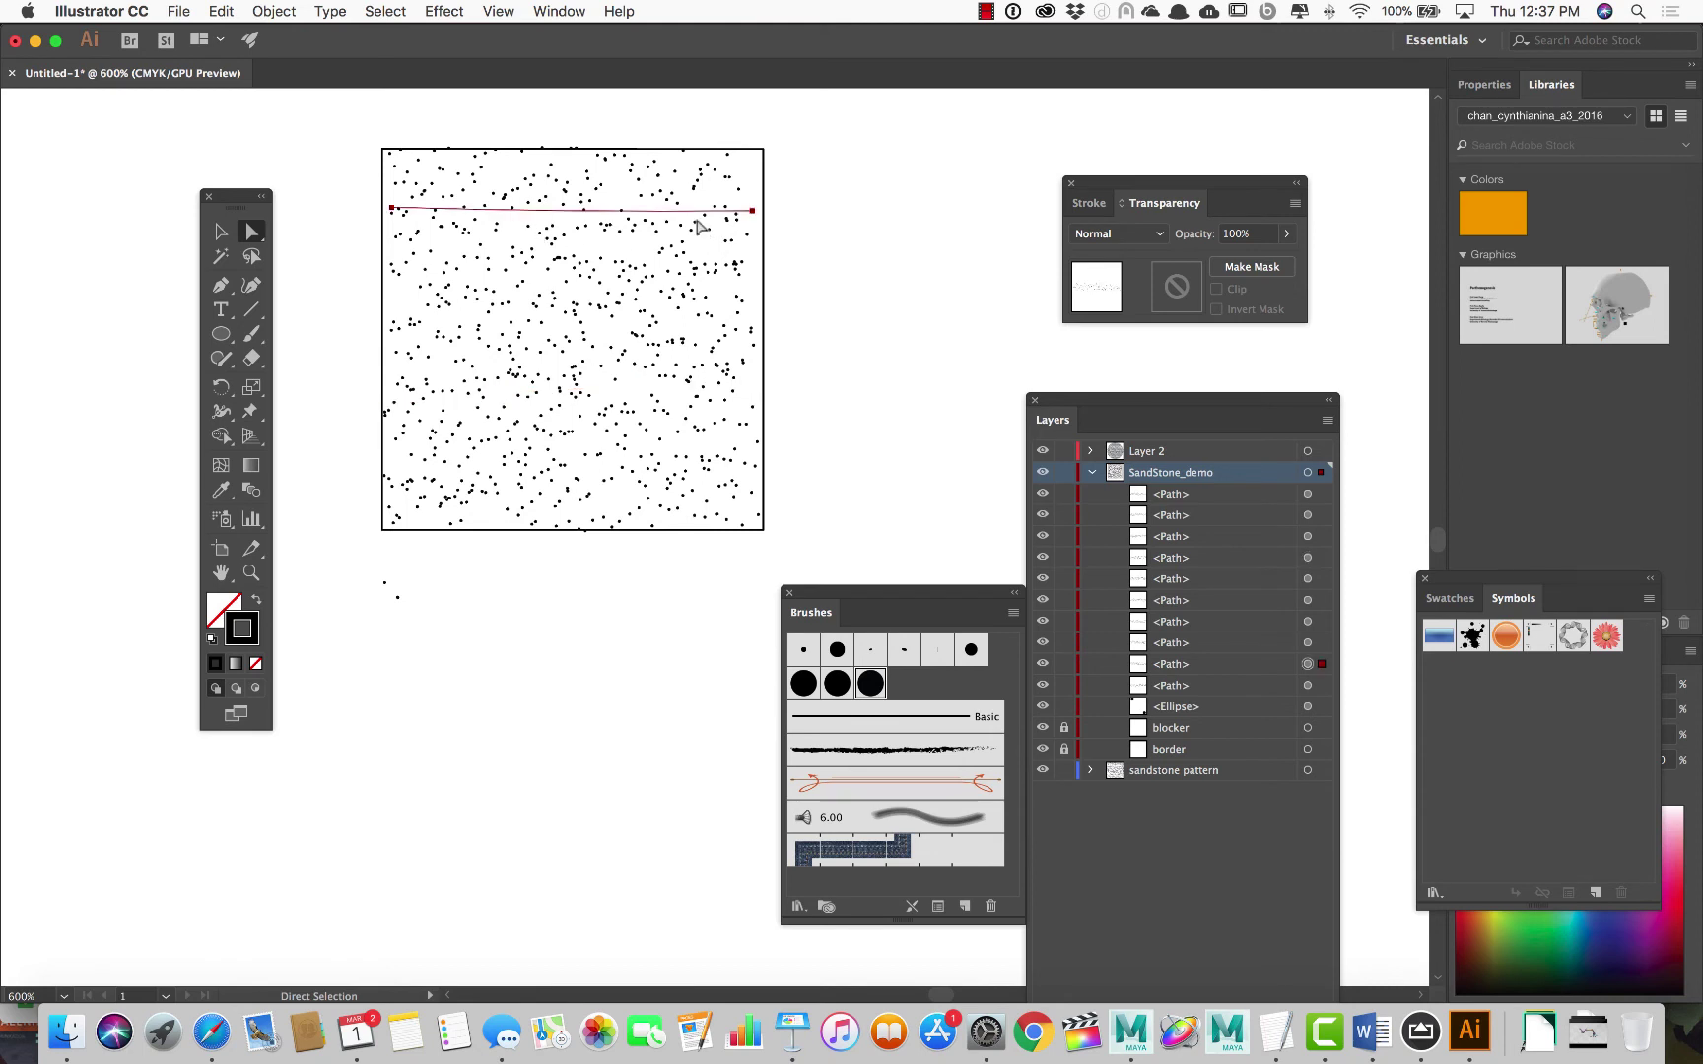
click(753, 215)
drag(756, 211, 764, 209)
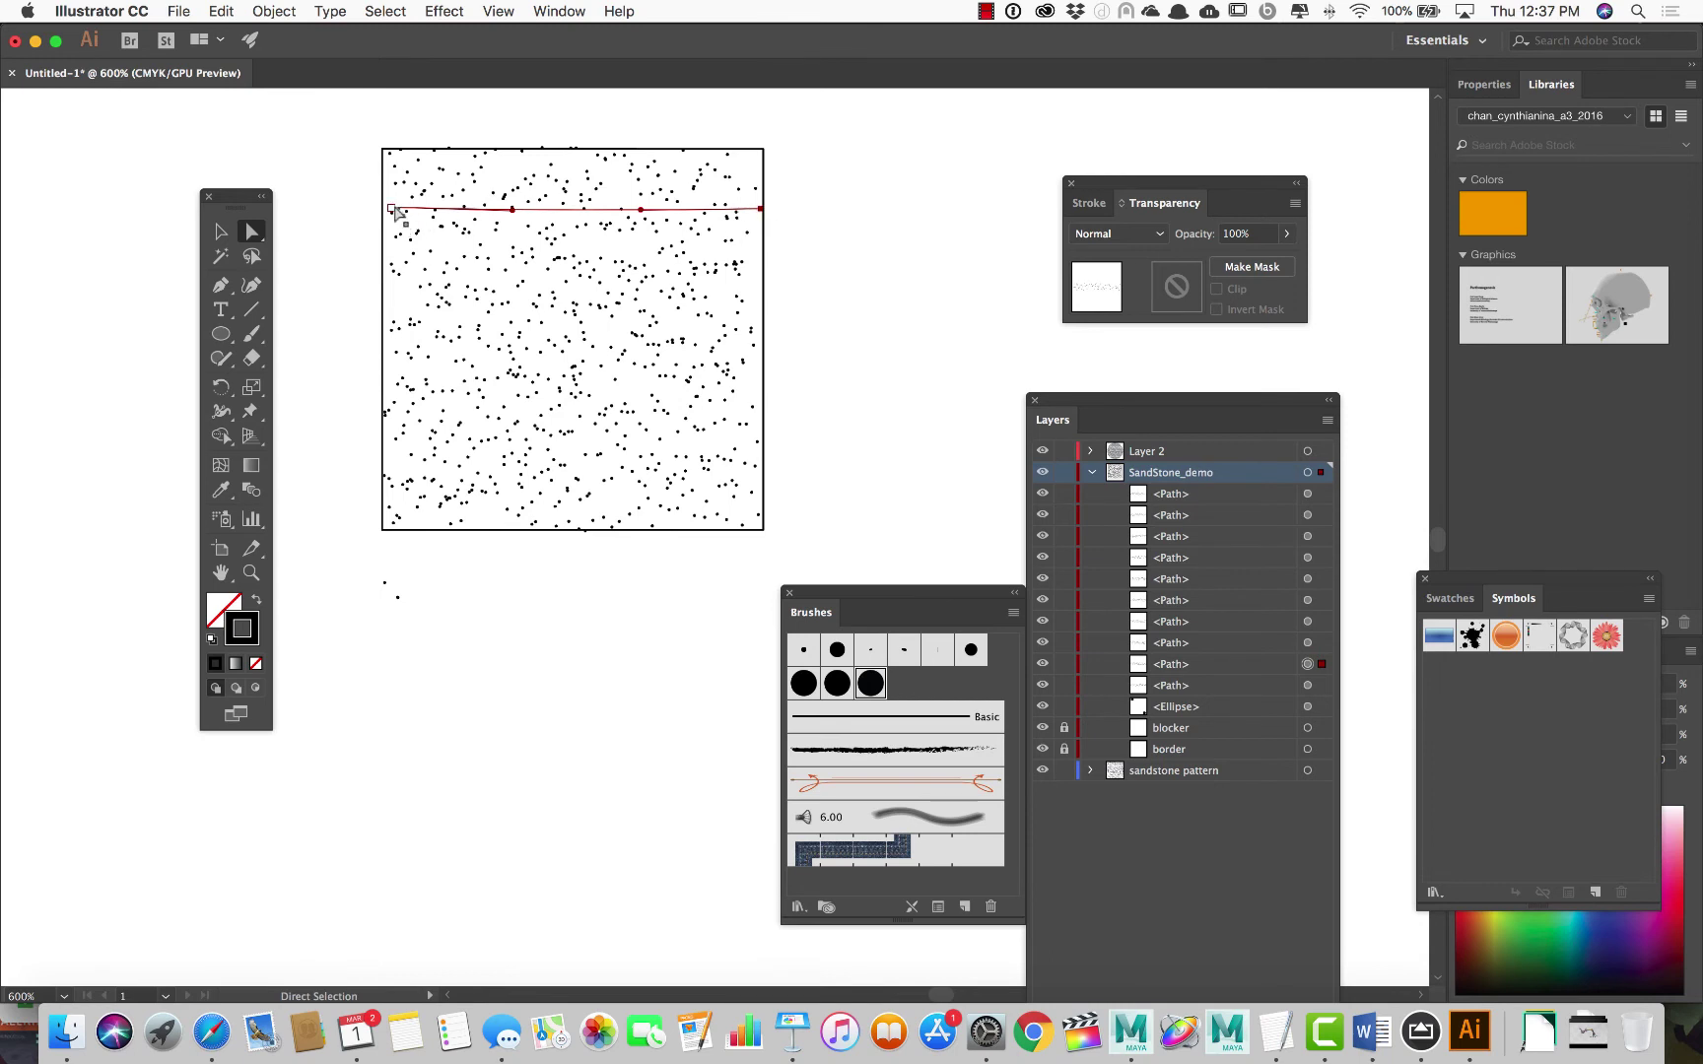
drag(394, 207, 387, 207)
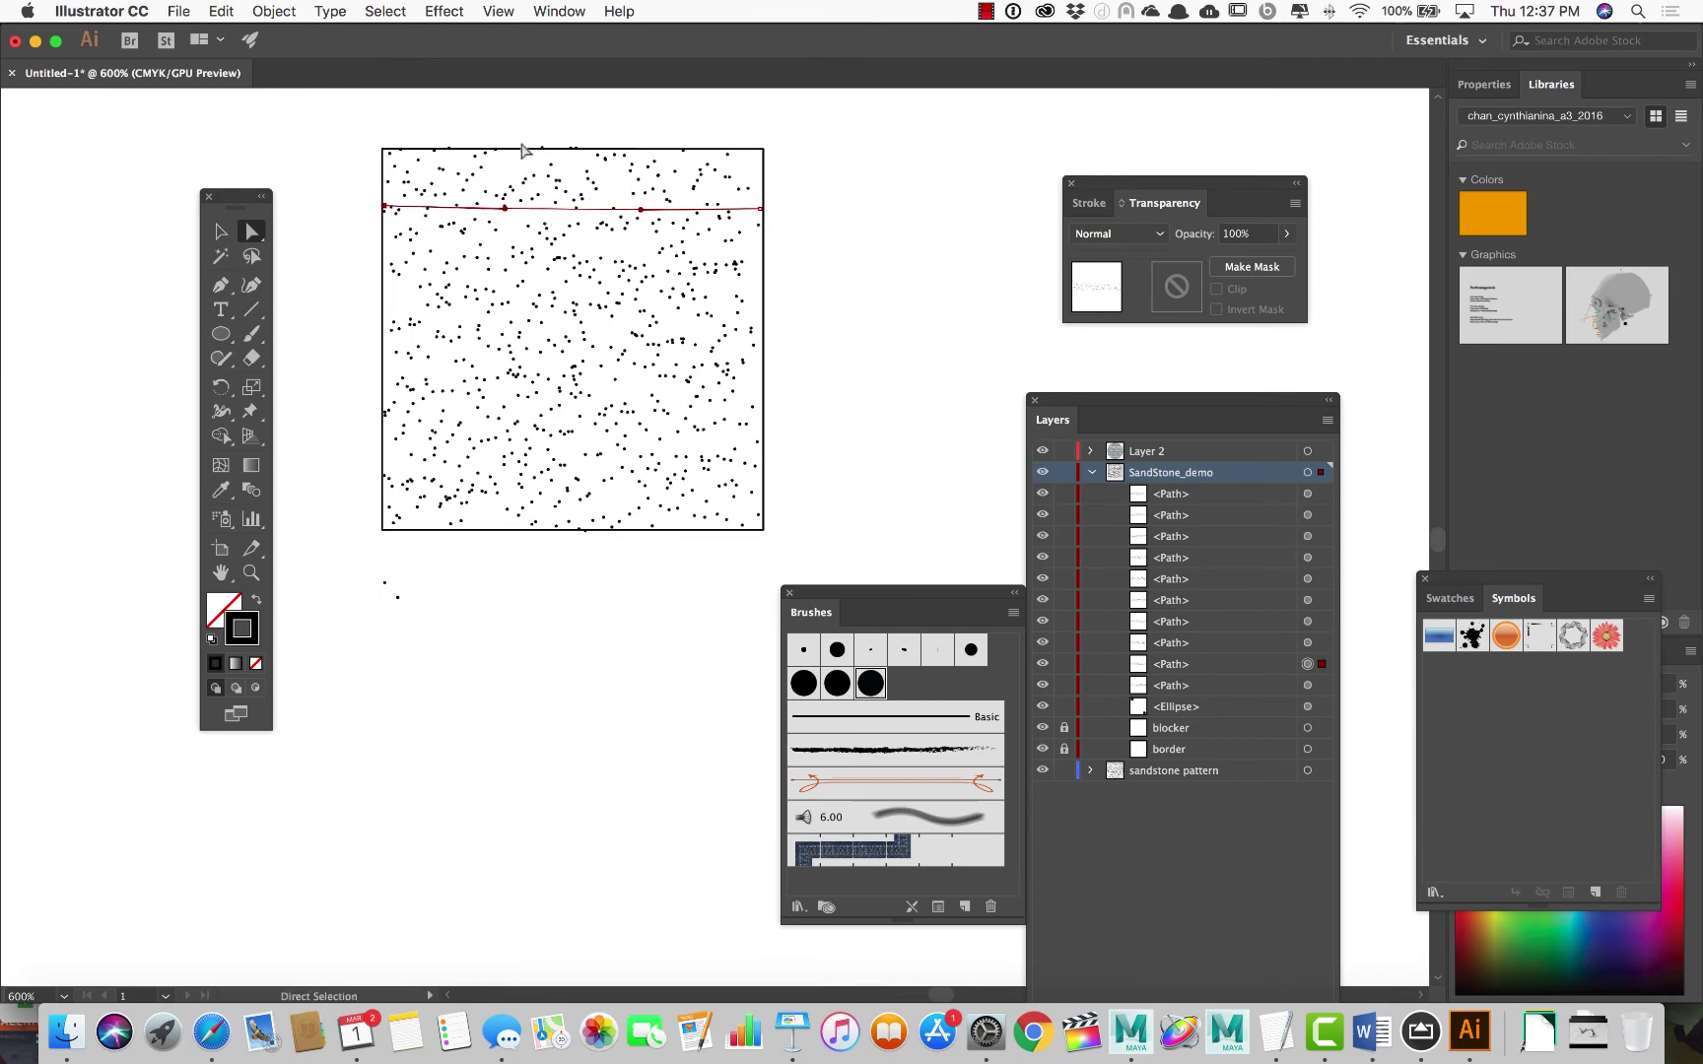
drag(524, 110, 555, 183)
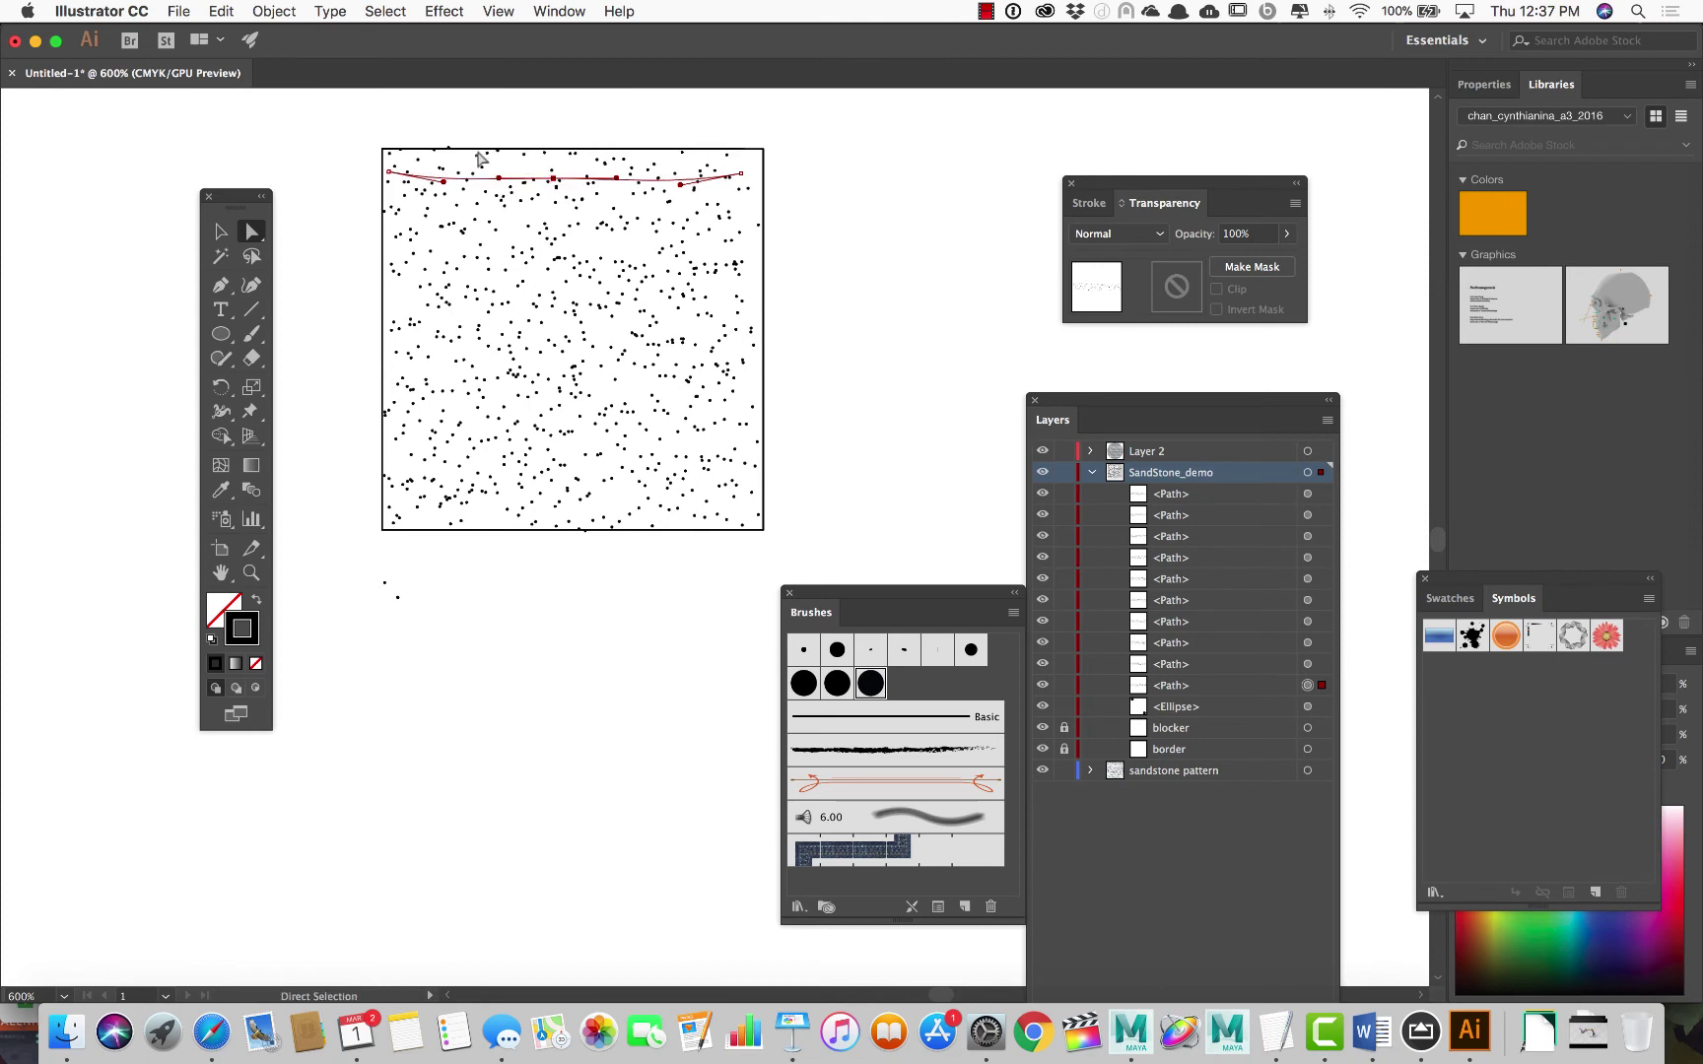
drag(443, 181, 389, 178)
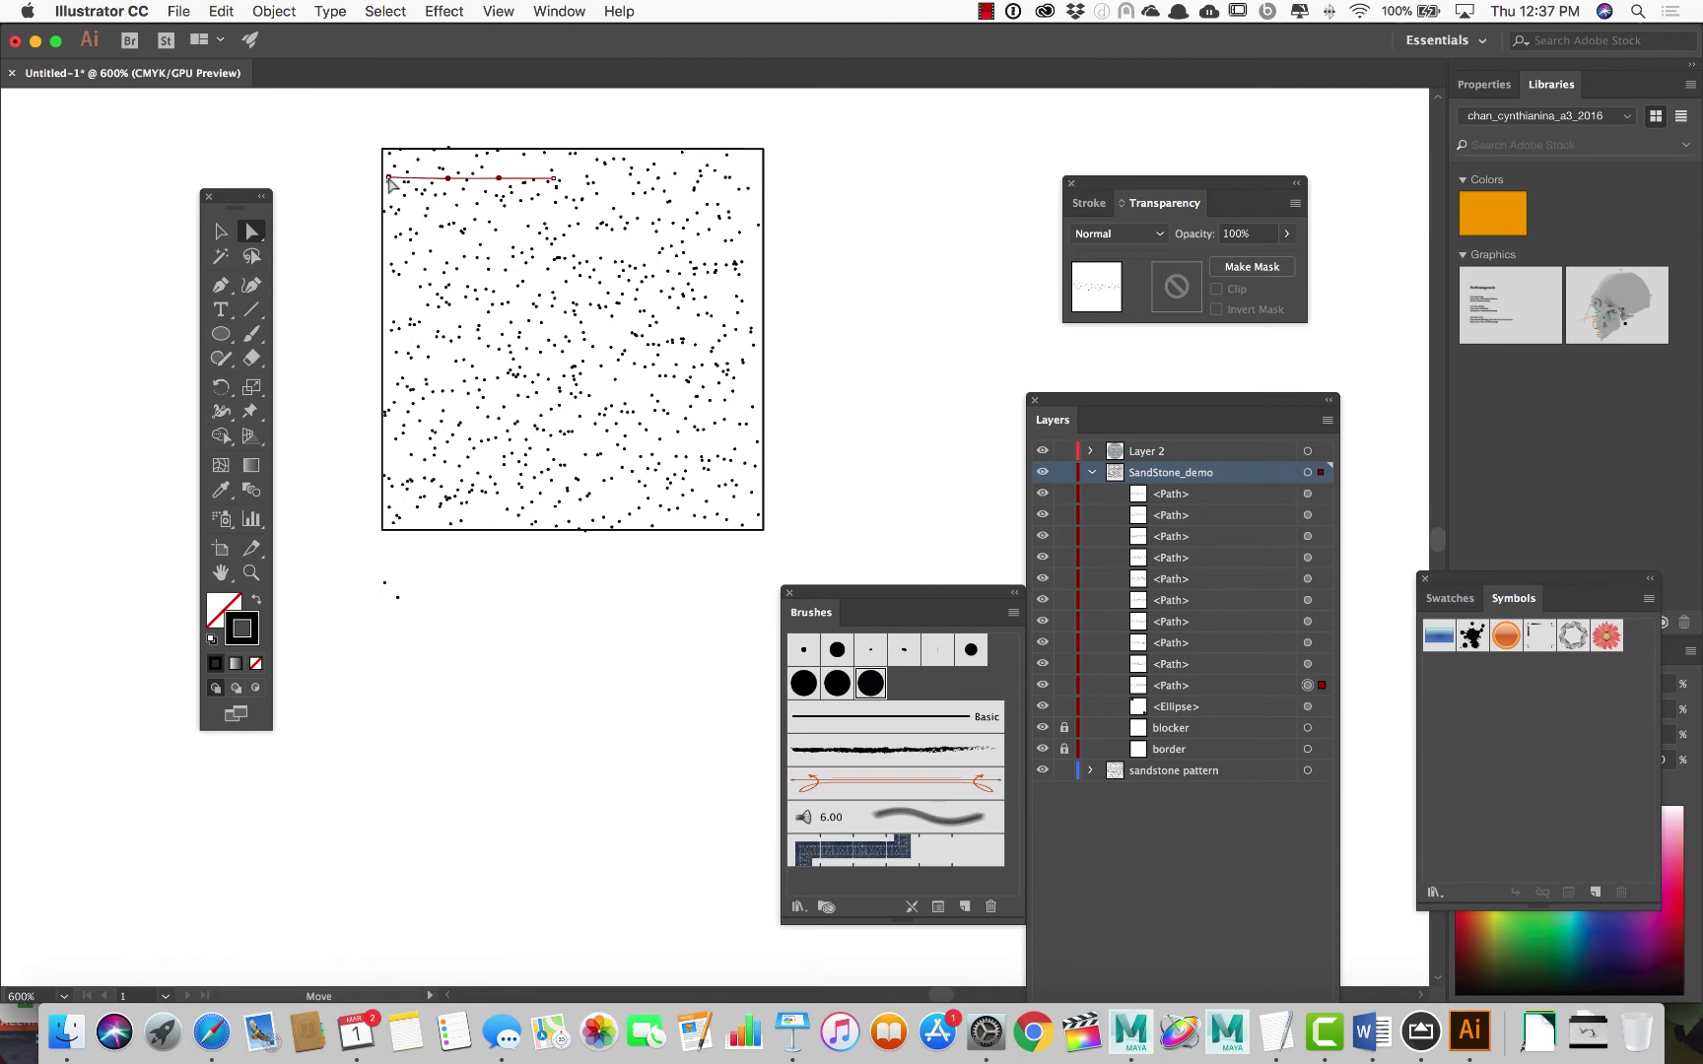
drag(741, 175, 760, 177)
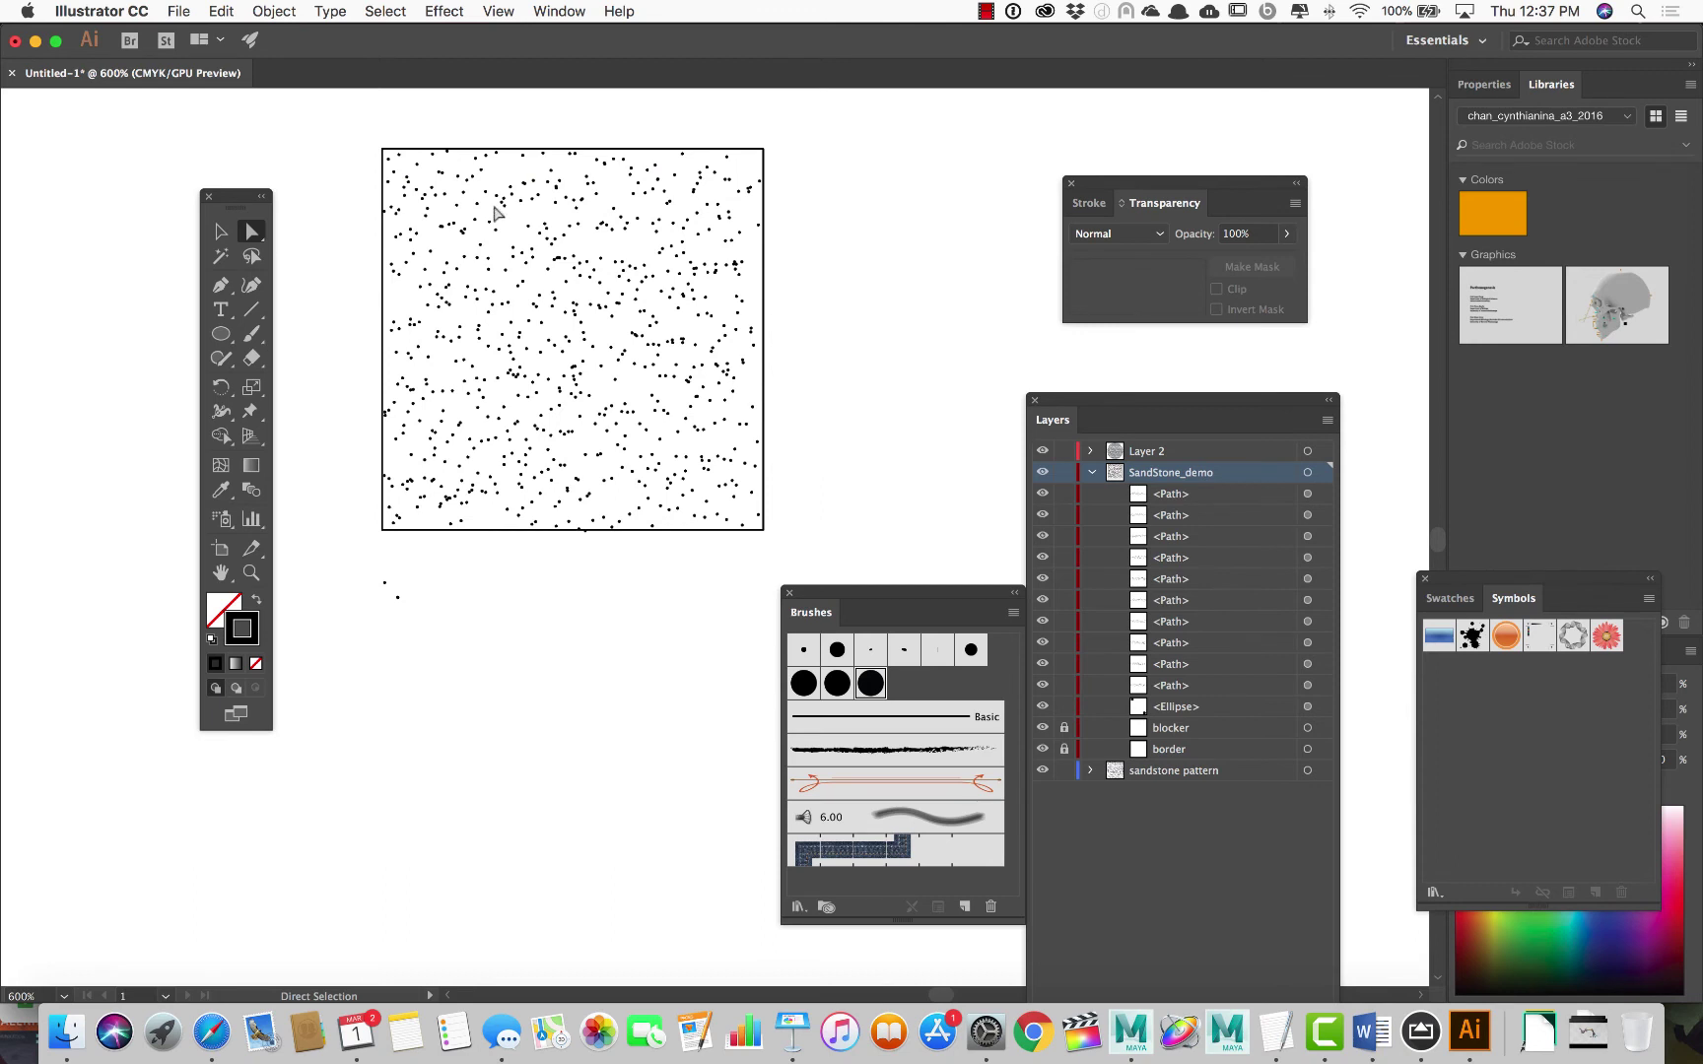
Delete the stray dot below the square
click(221, 233)
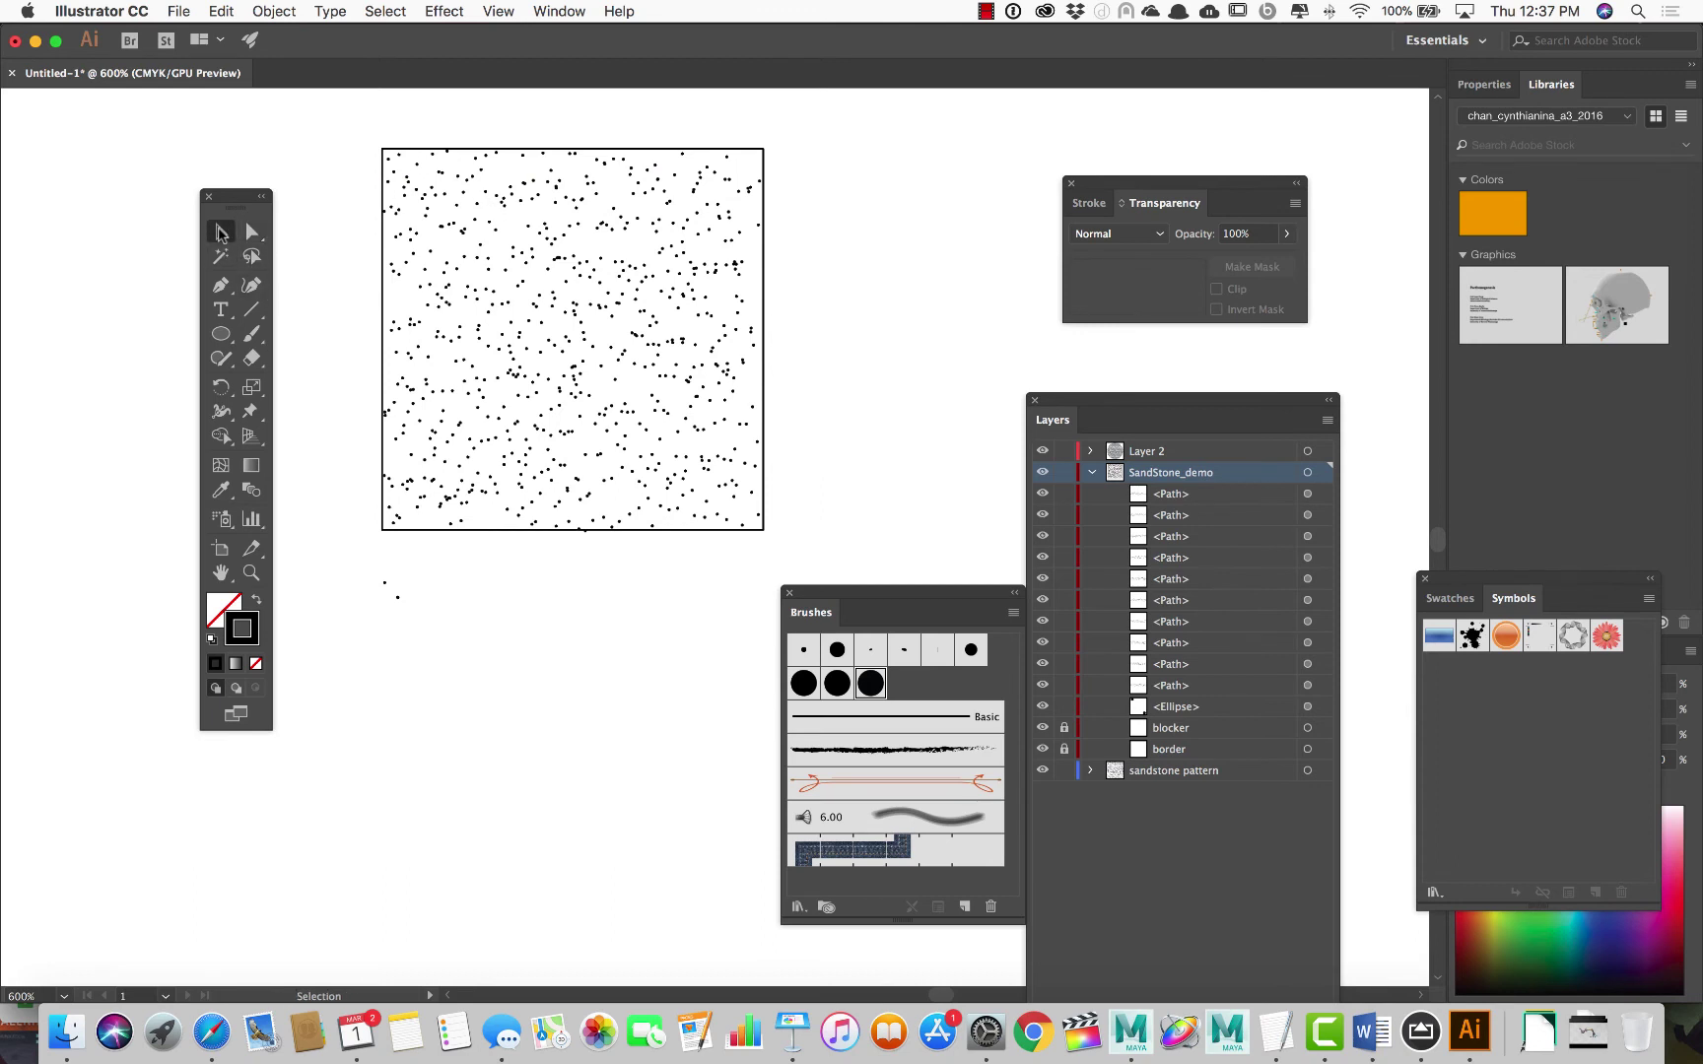
click(434, 630)
key(Delete)
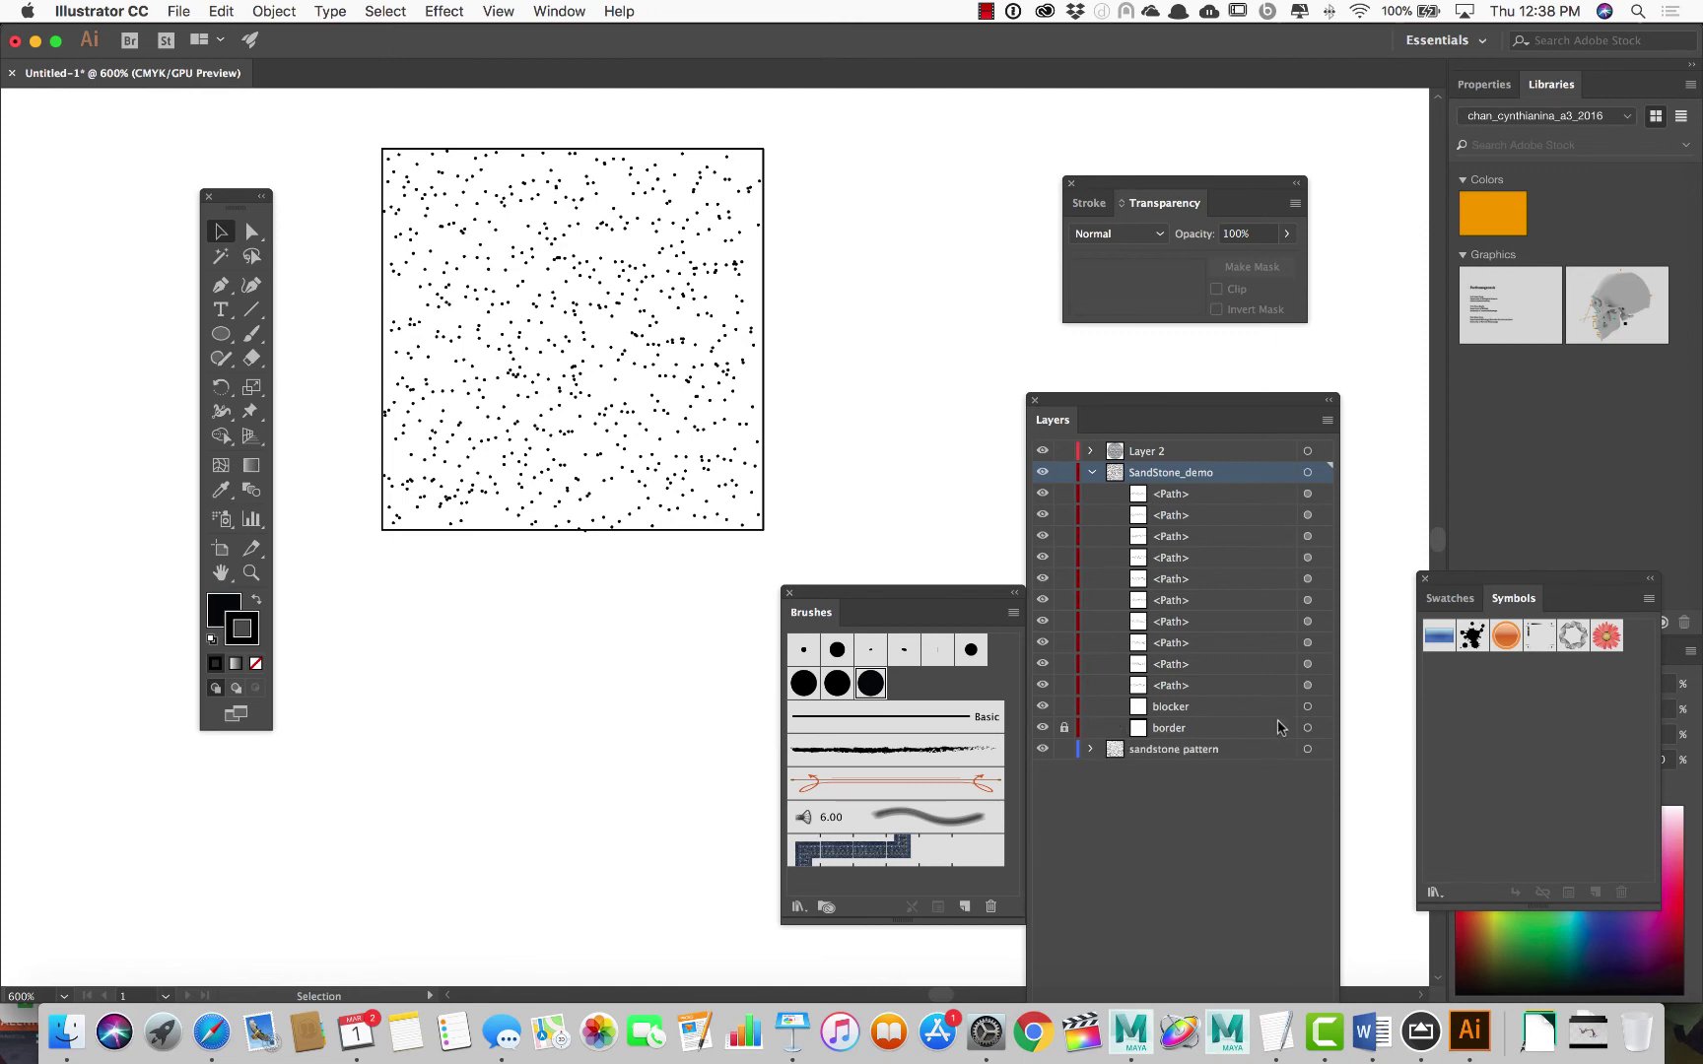
Remove the blocker square's stroke and deselect it
click(1306, 708)
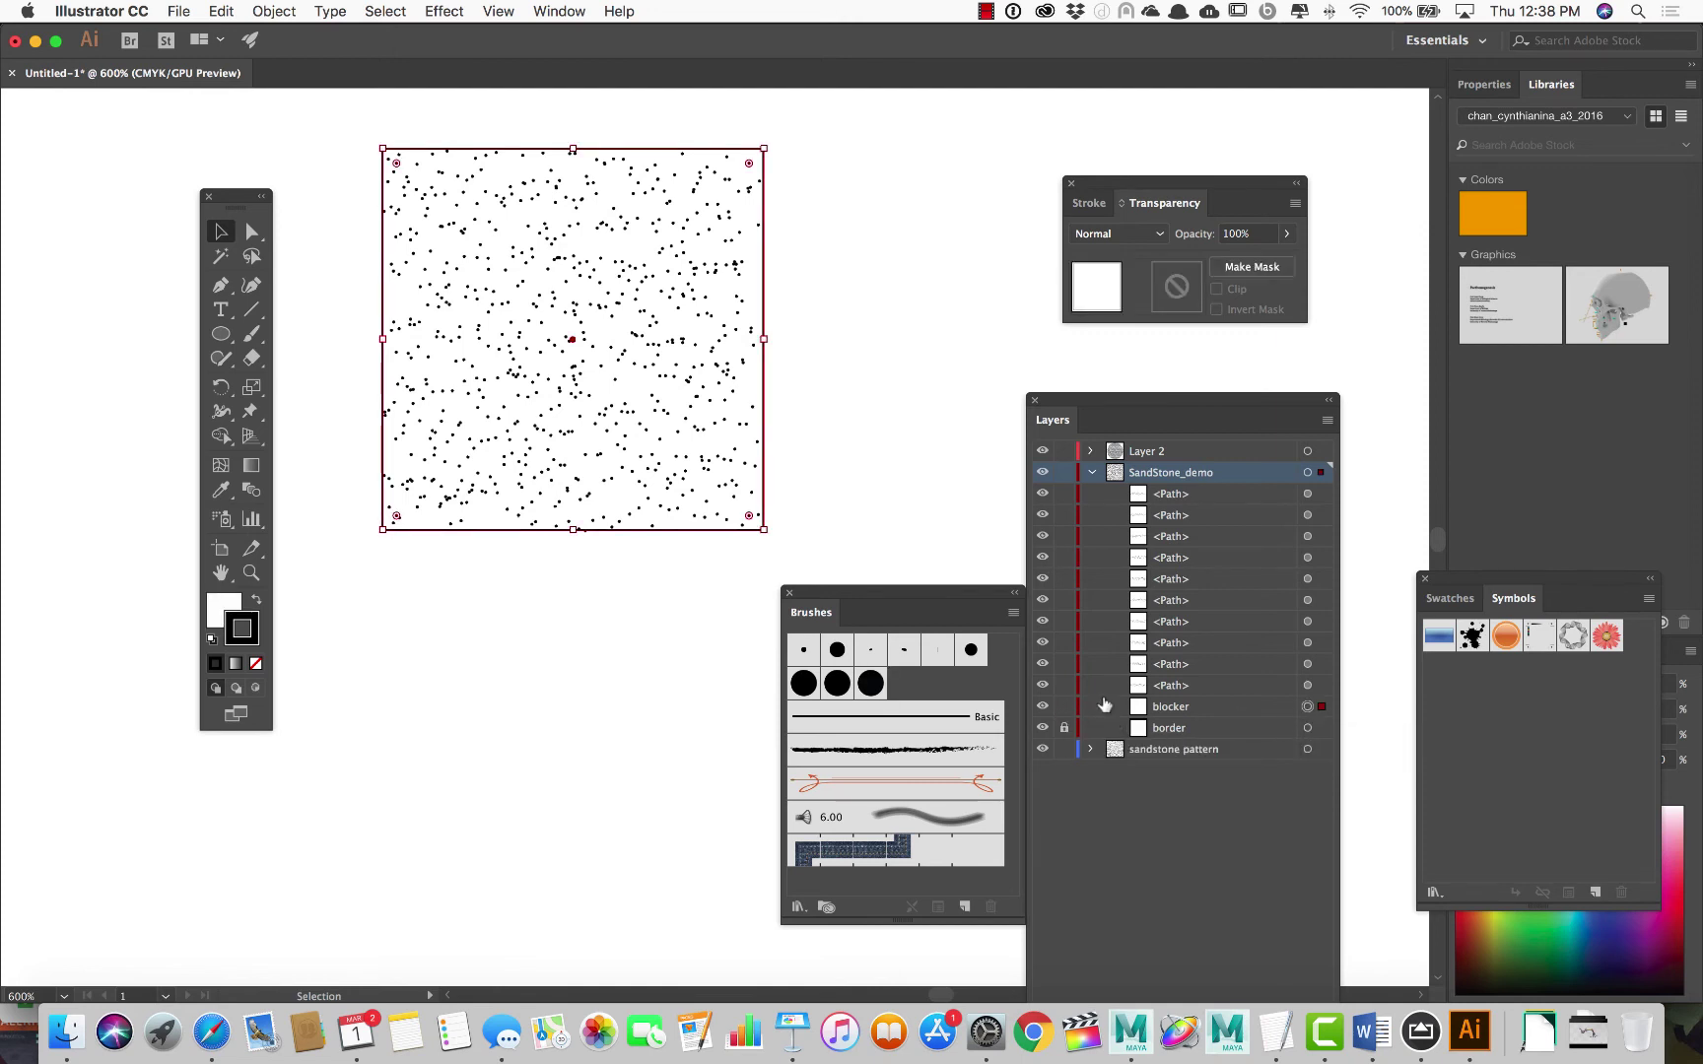
click(255, 663)
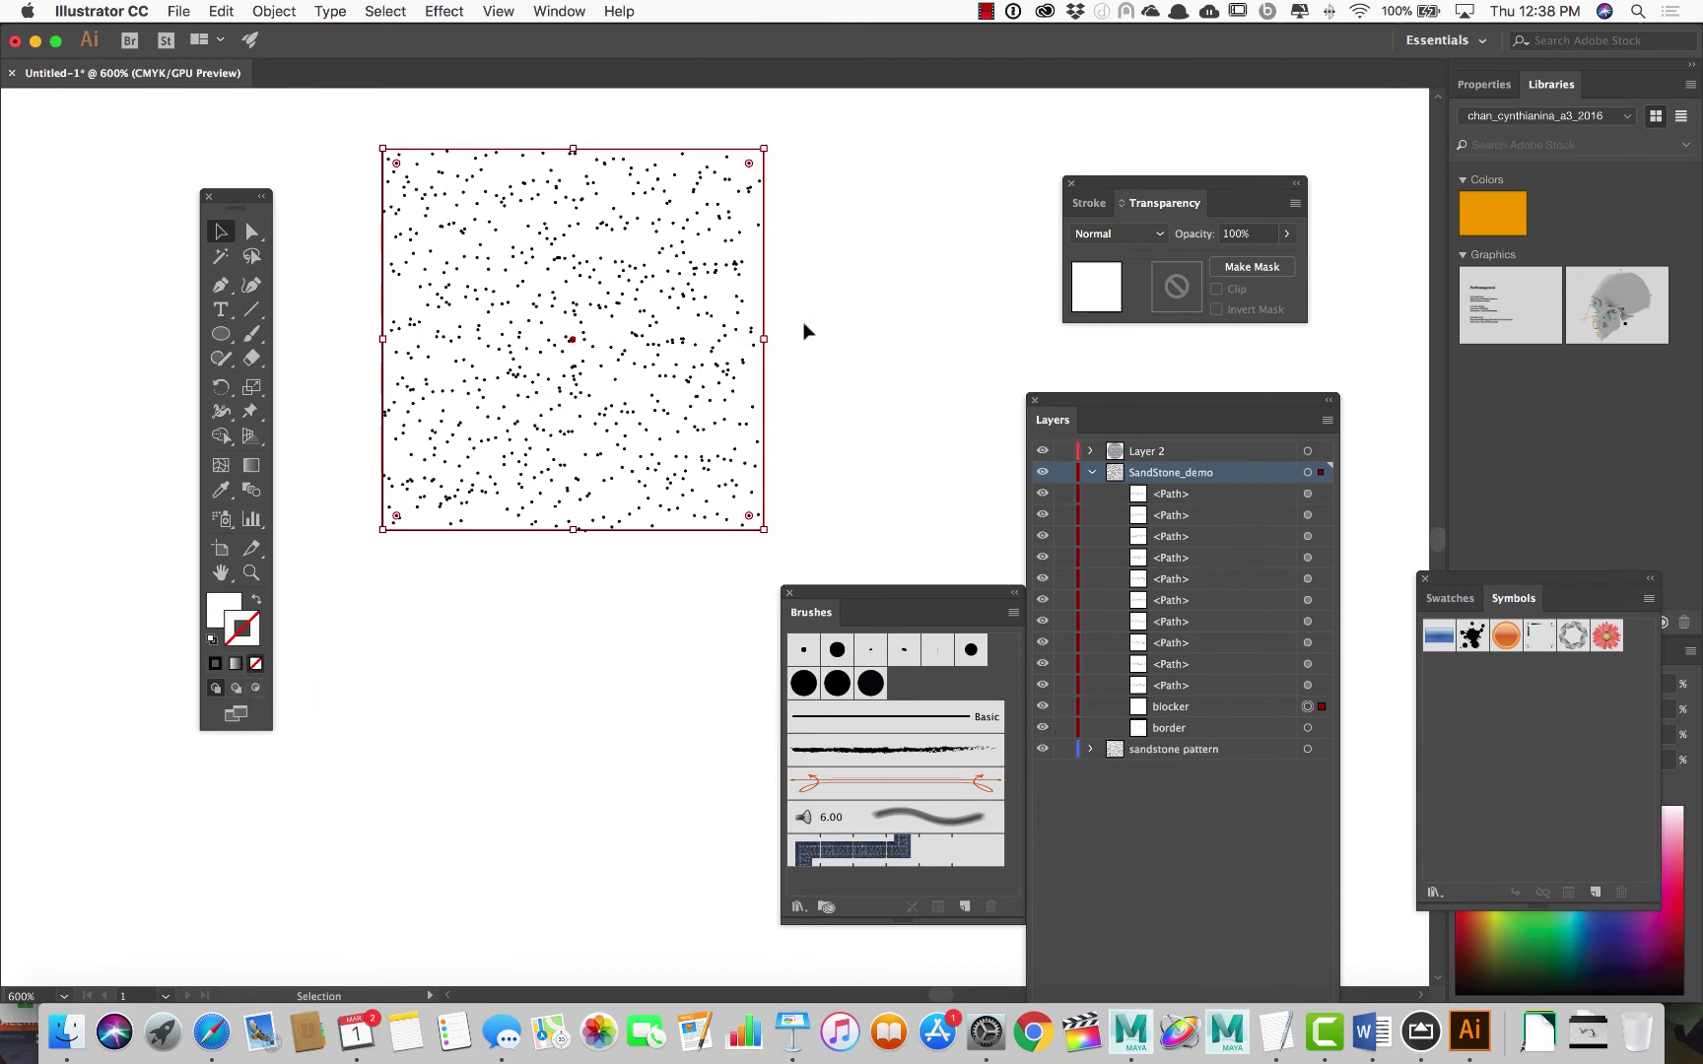
click(659, 613)
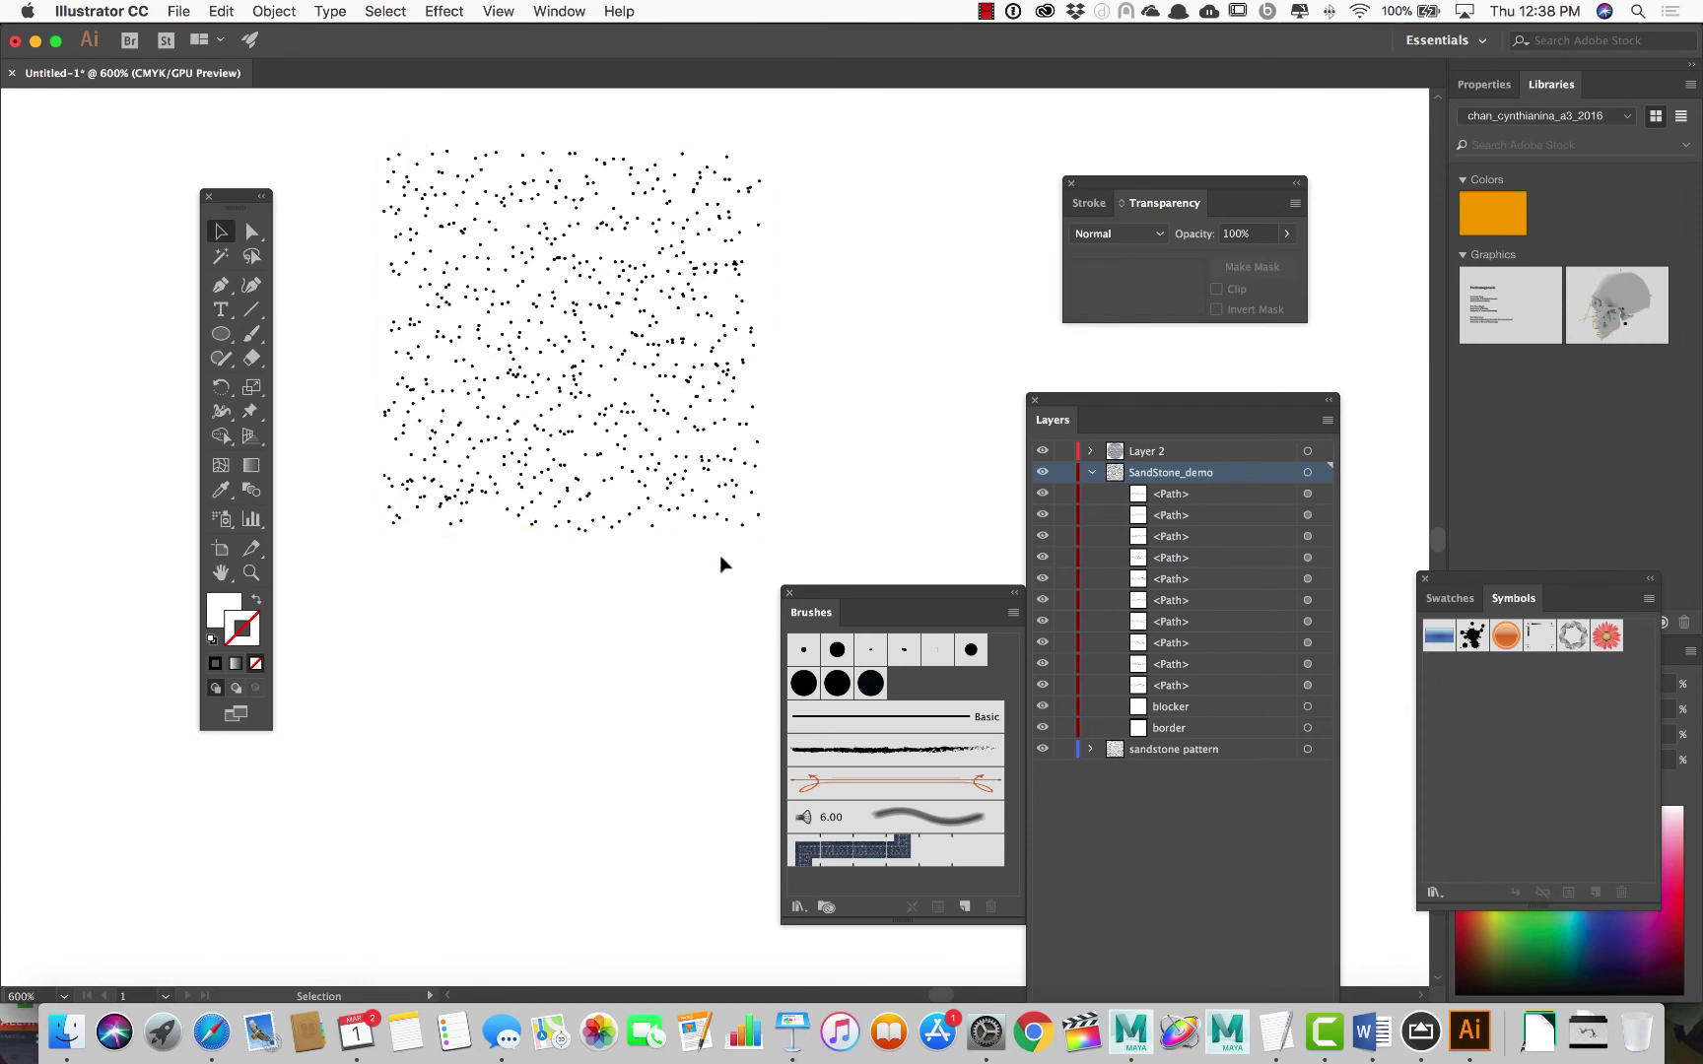
Select the whole sandstone tile, float Swatches apart from Symbols, and move the tile lower
drag(342, 118, 854, 554)
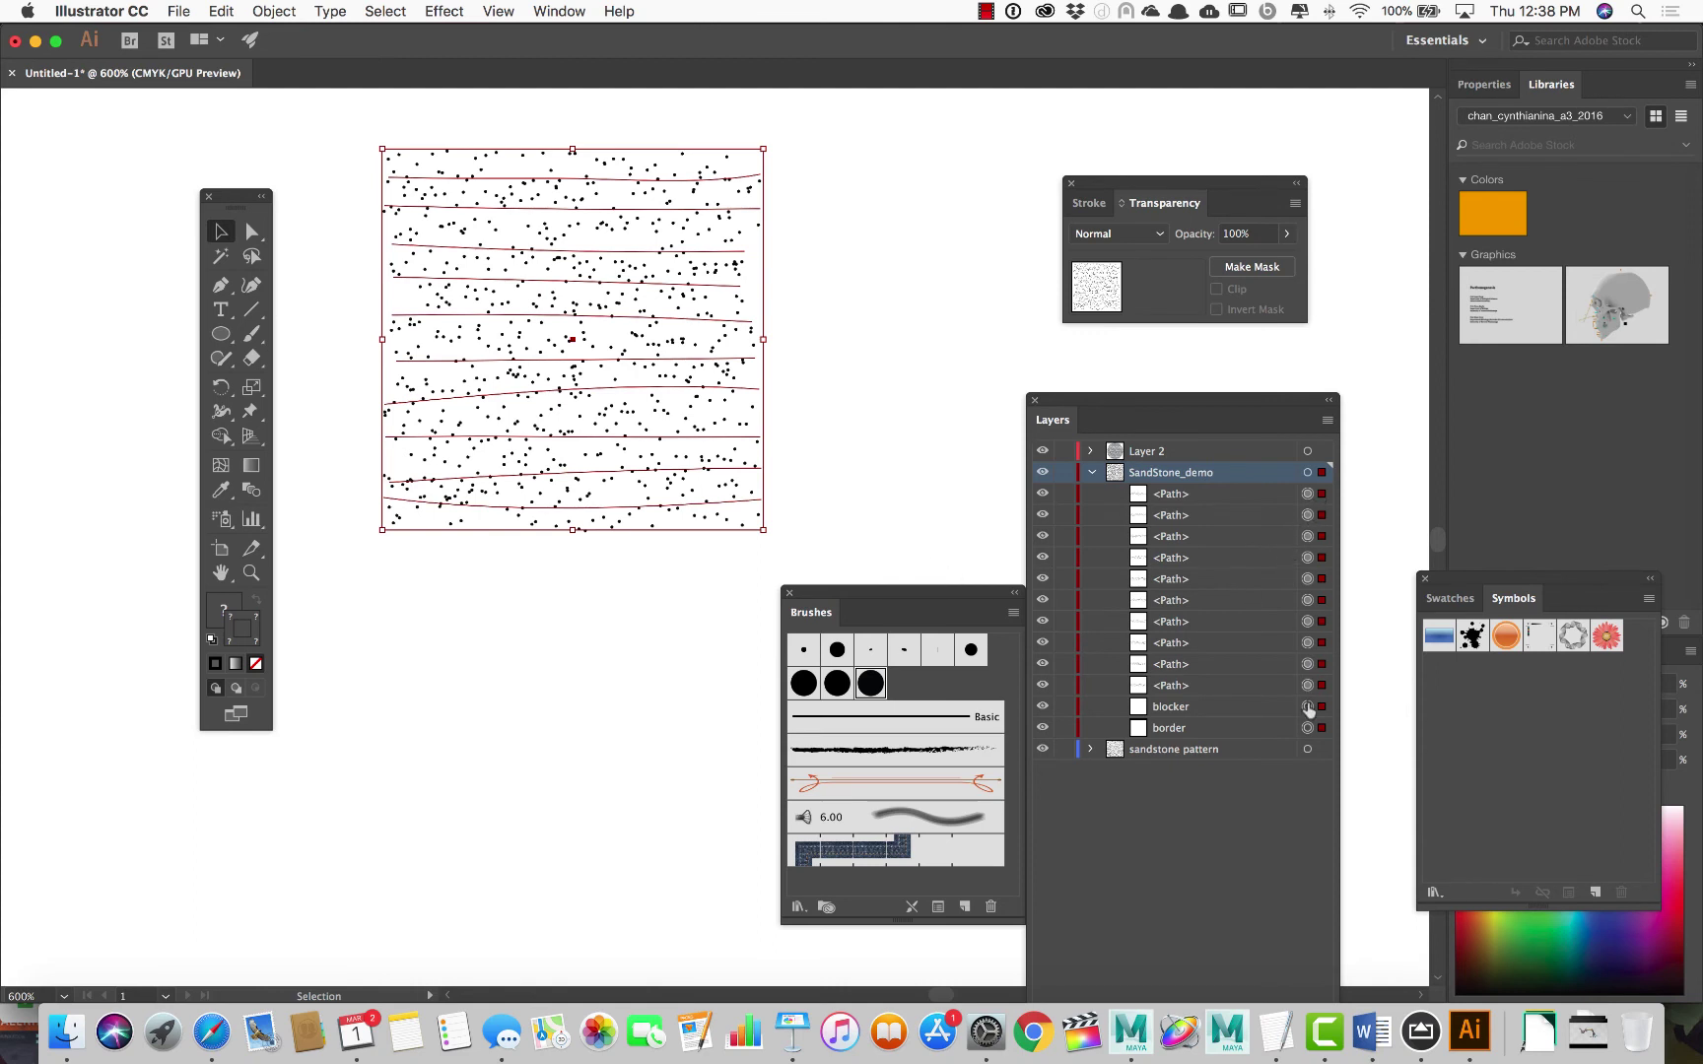
drag(1195, 398, 568, 630)
drag(1469, 599, 1148, 601)
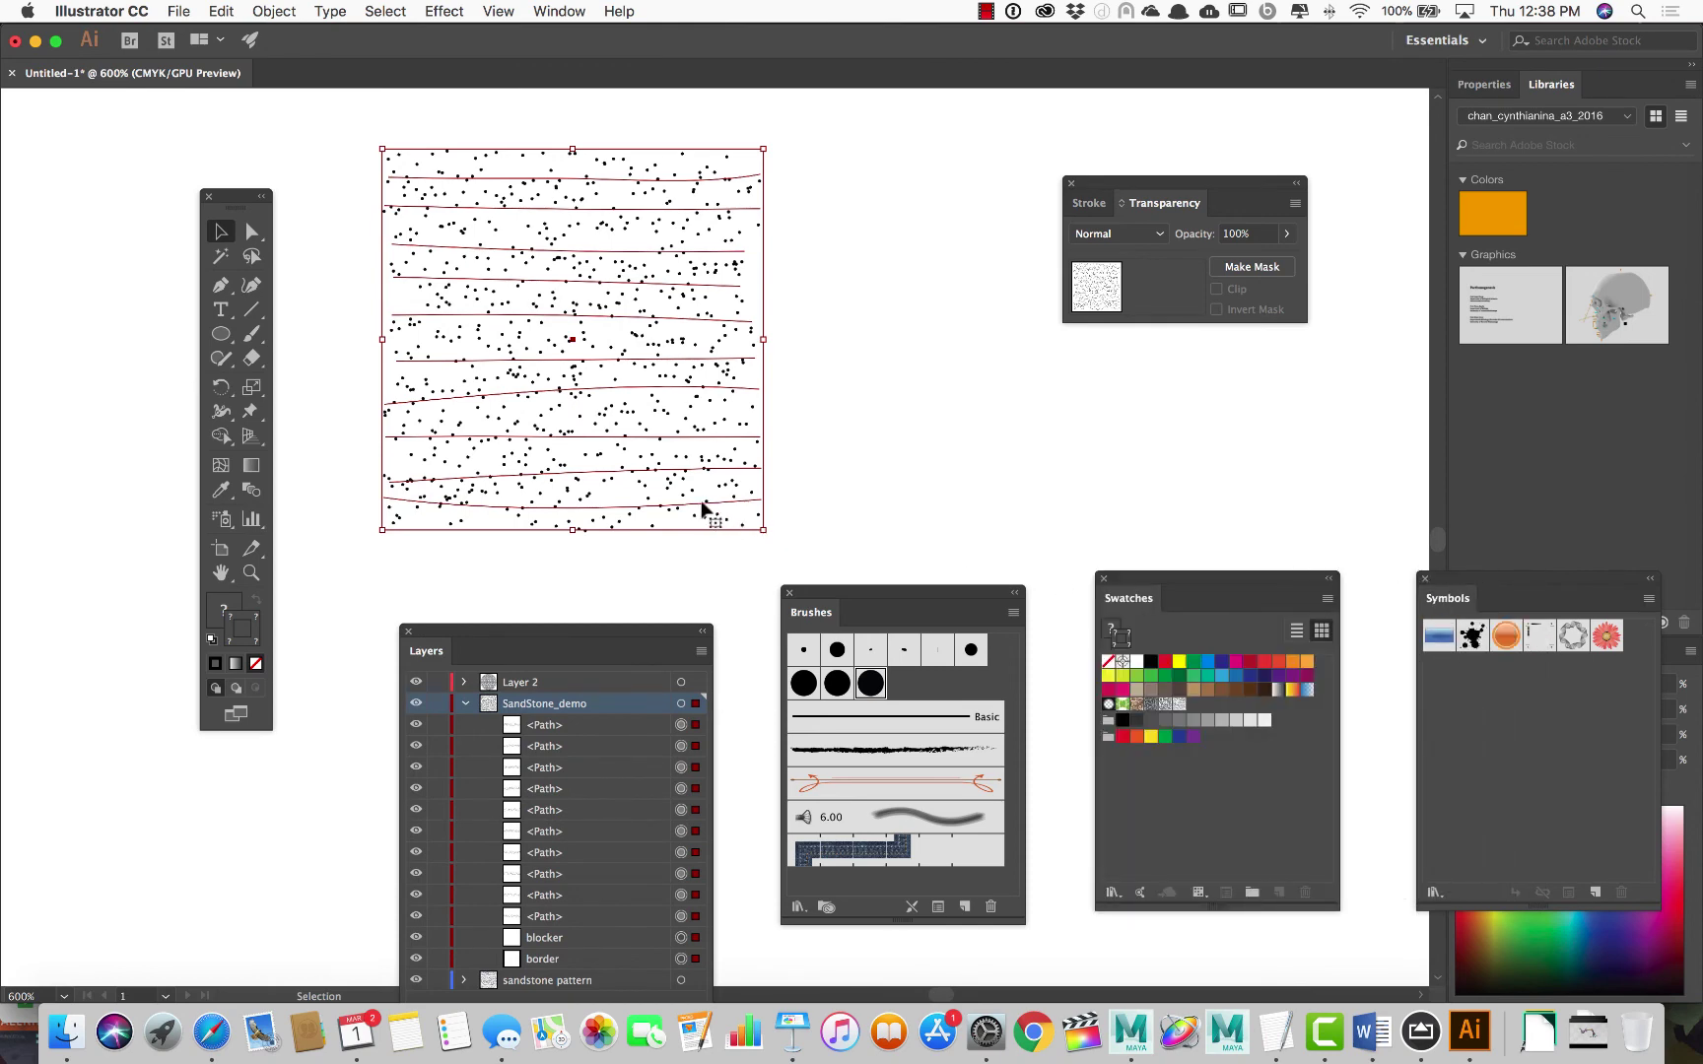
drag(703, 502, 1203, 708)
scroll(749, 452, down, 4)
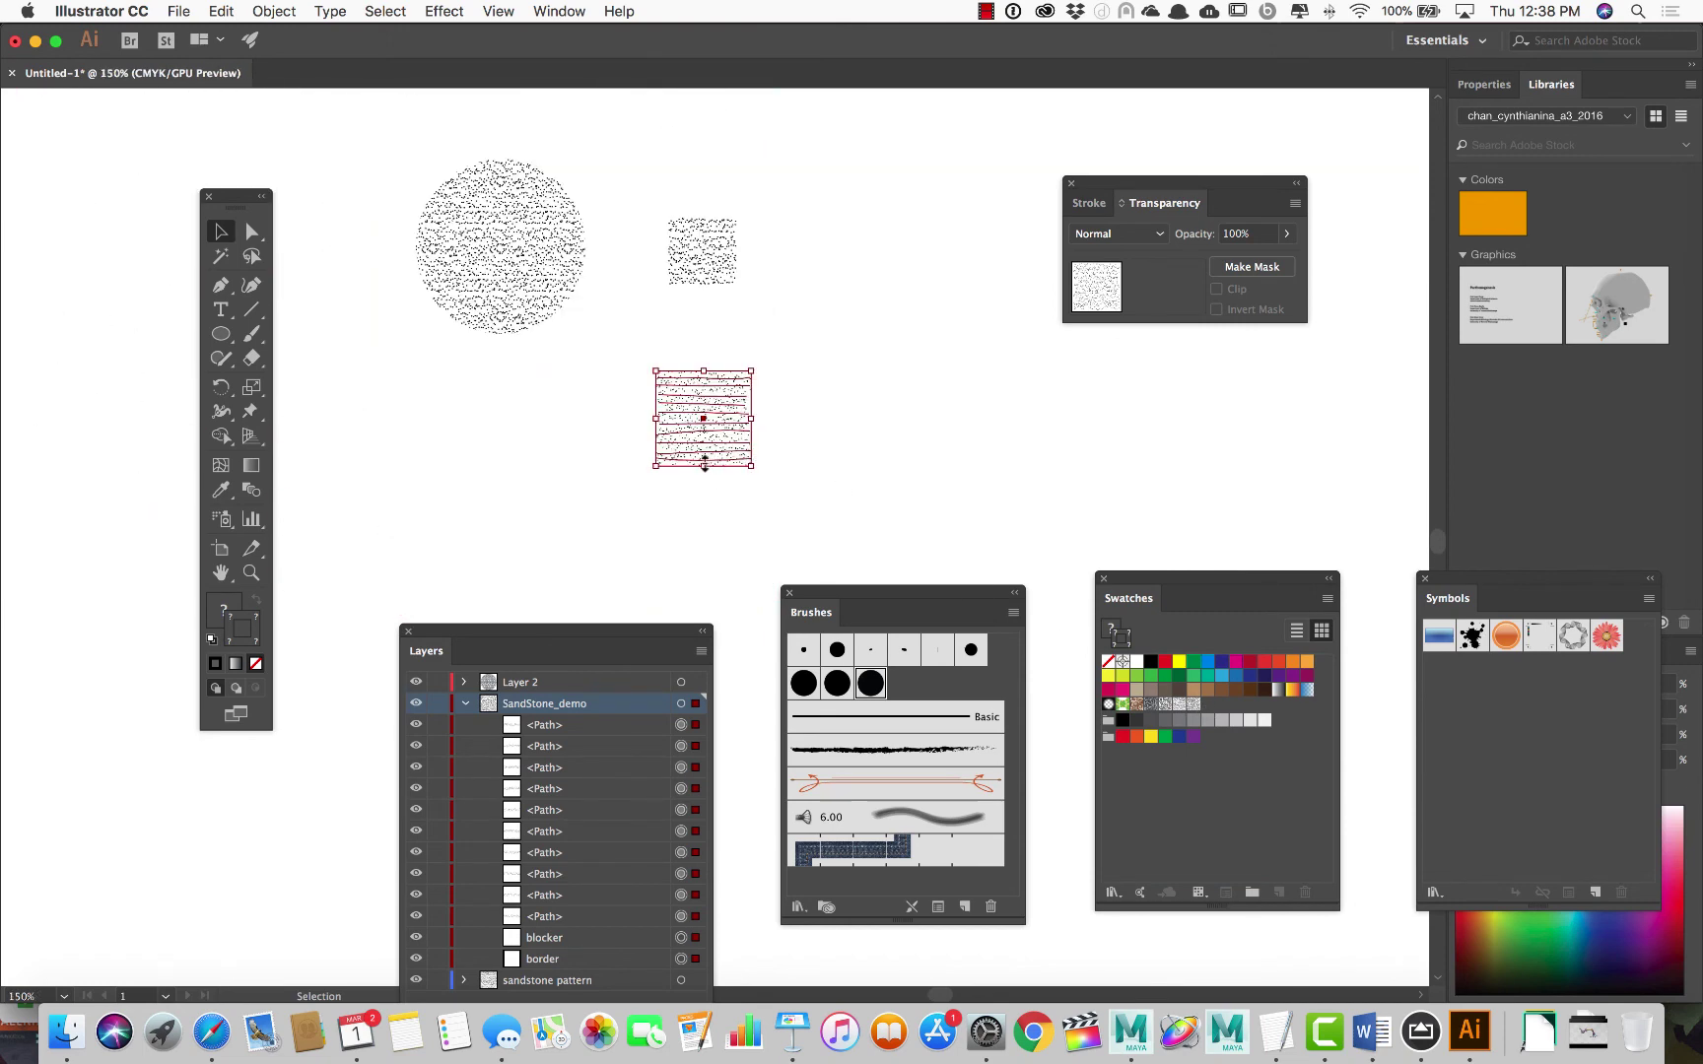
Scale up the test circle and fill it with the newer sandstone dot pattern swatch
click(540, 307)
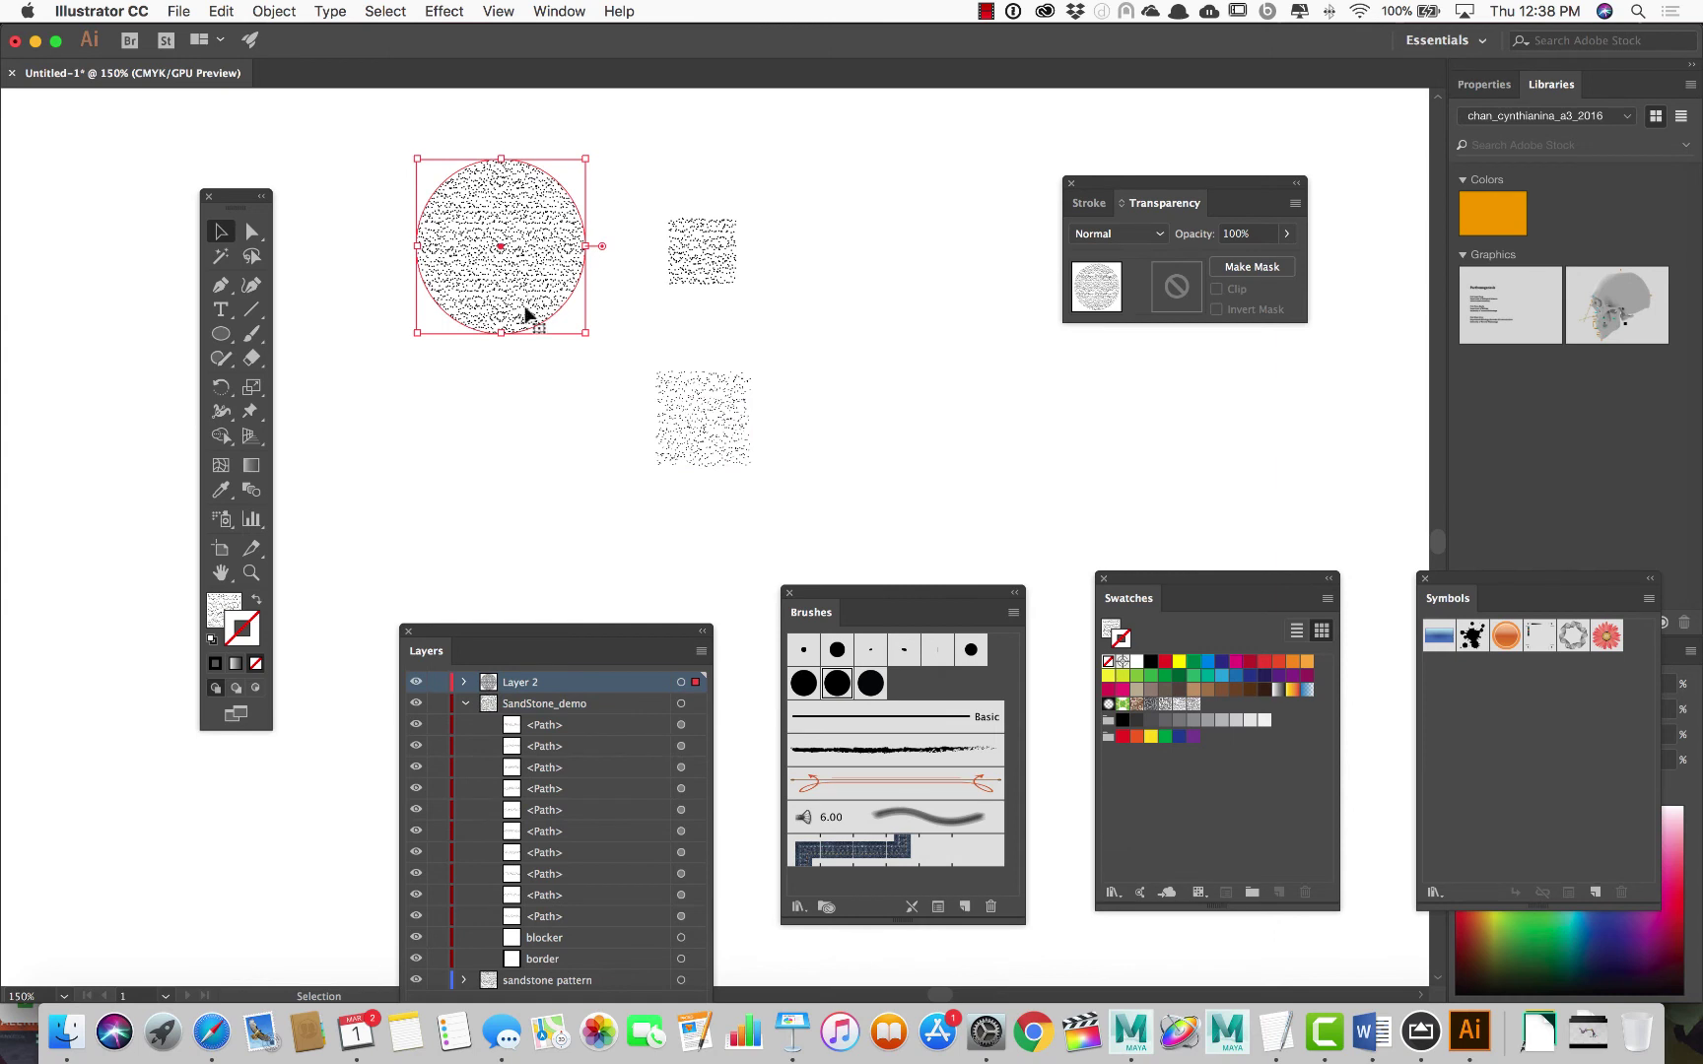
drag(425, 334, 281, 472)
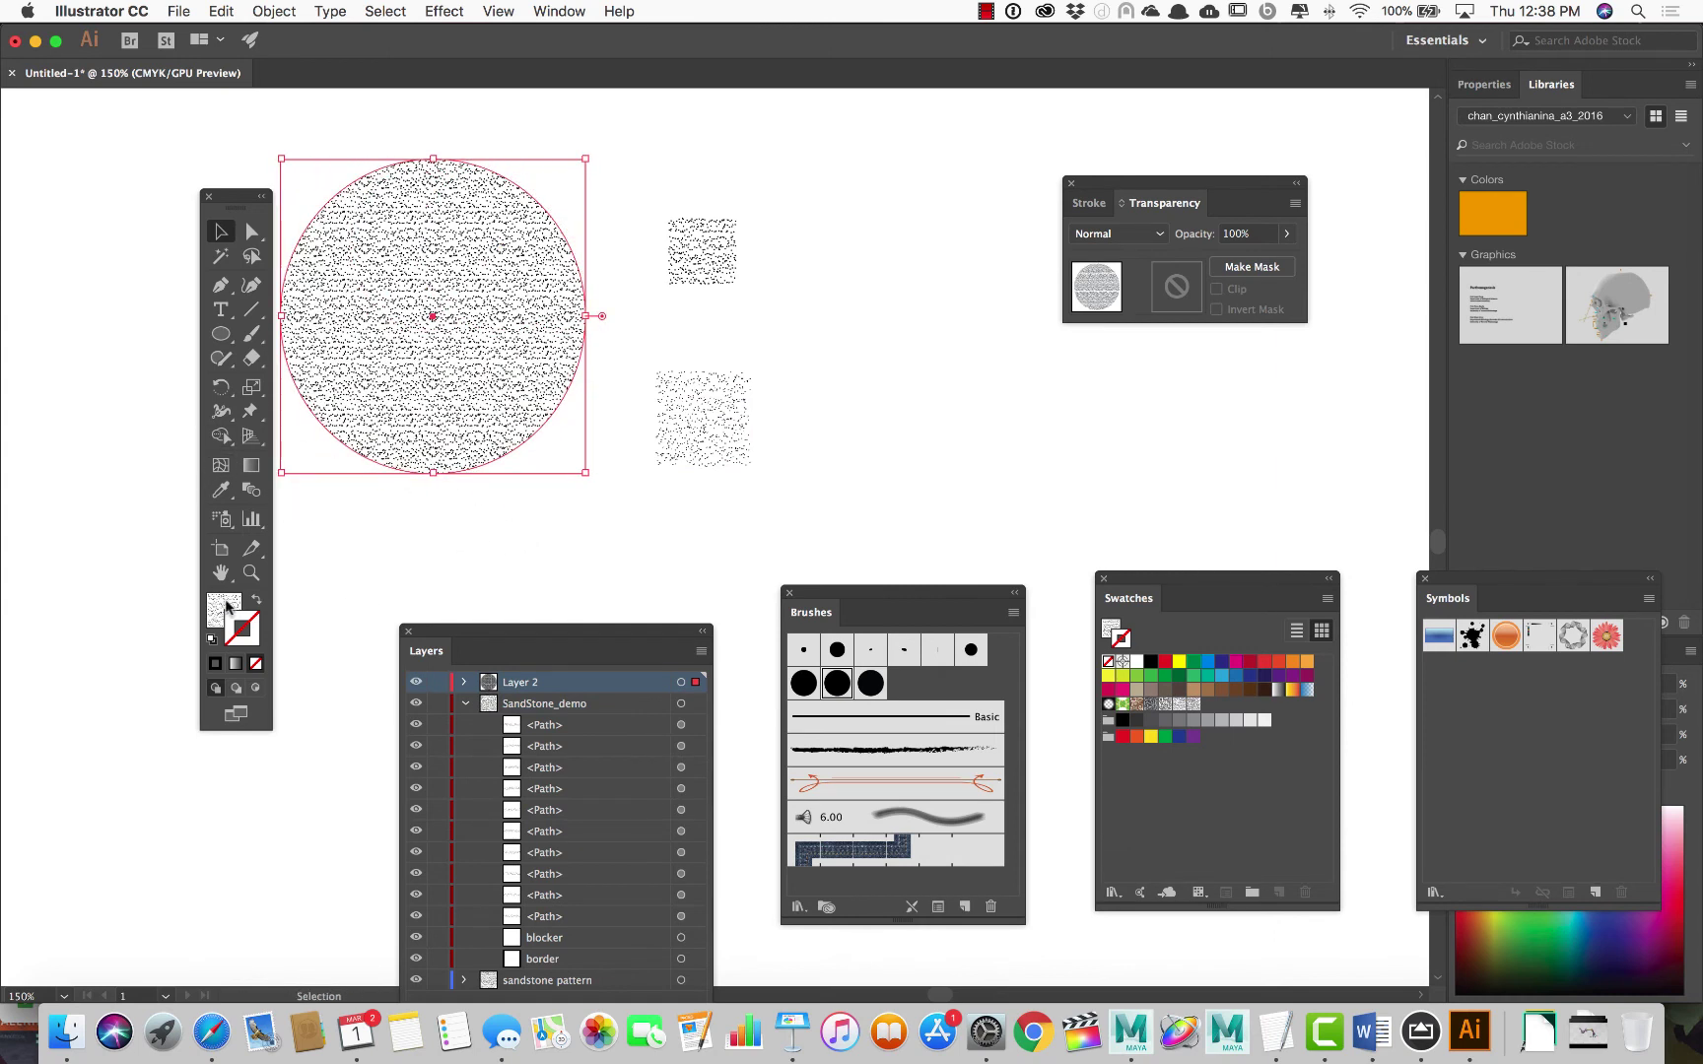
click(1180, 704)
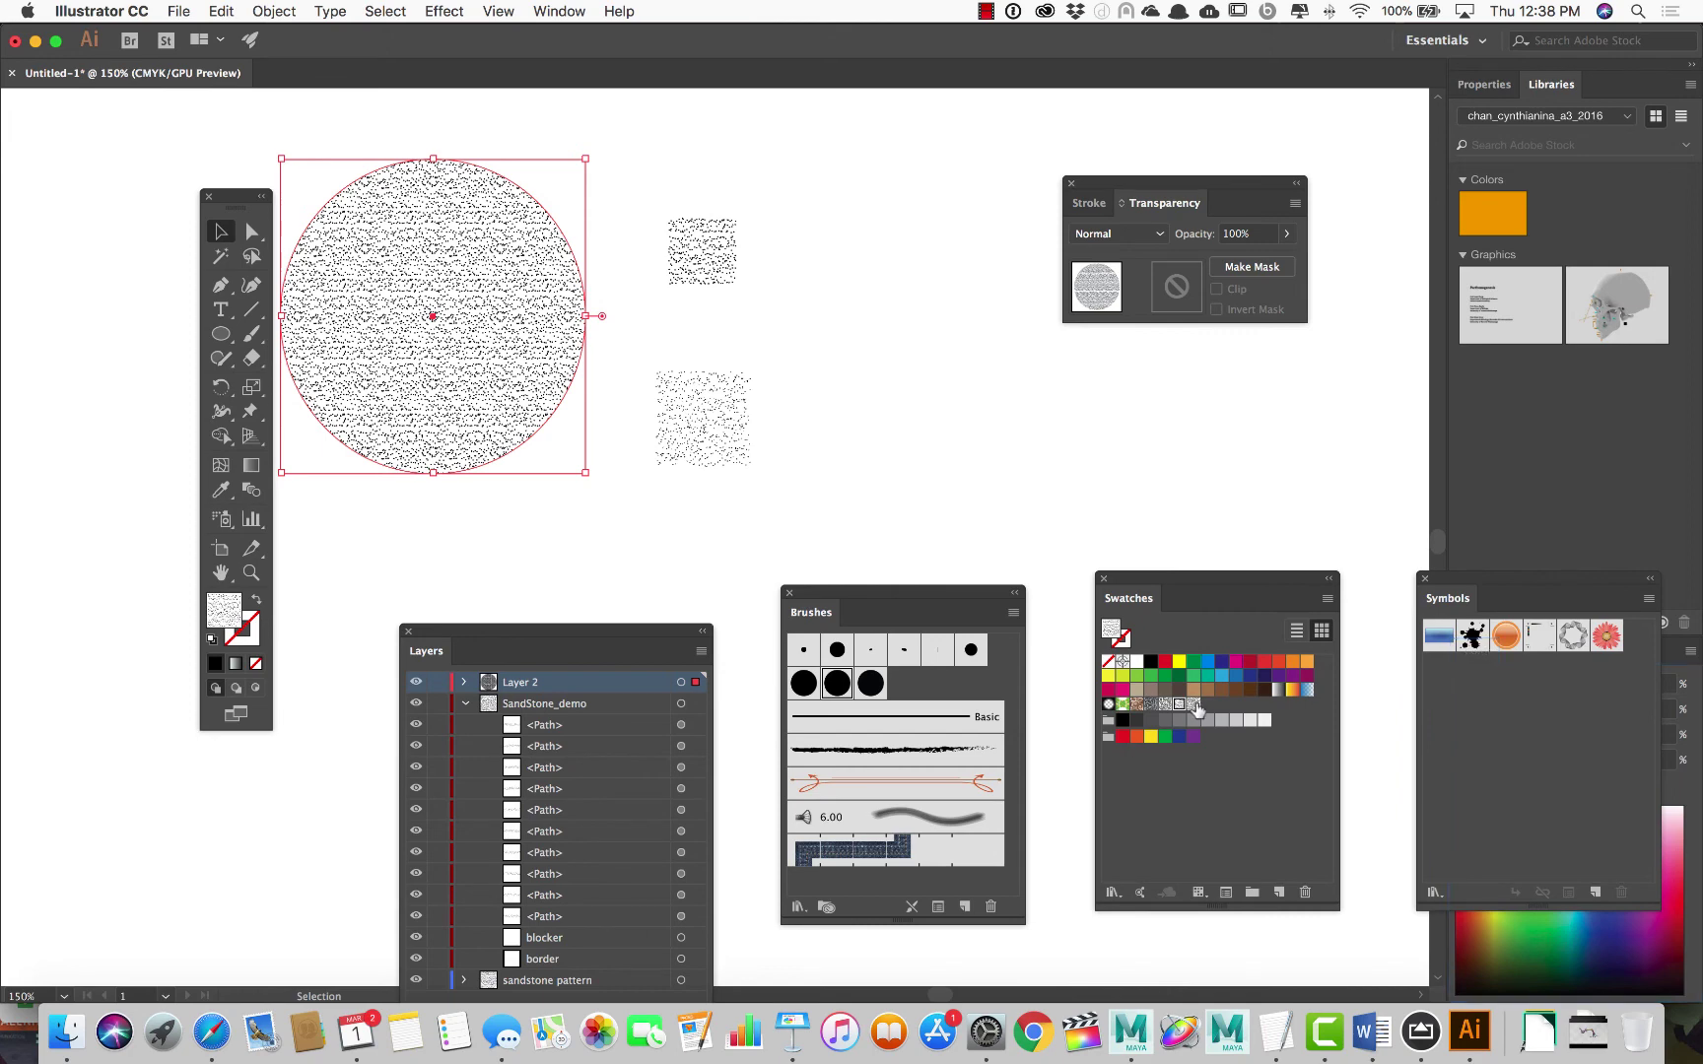
click(1194, 703)
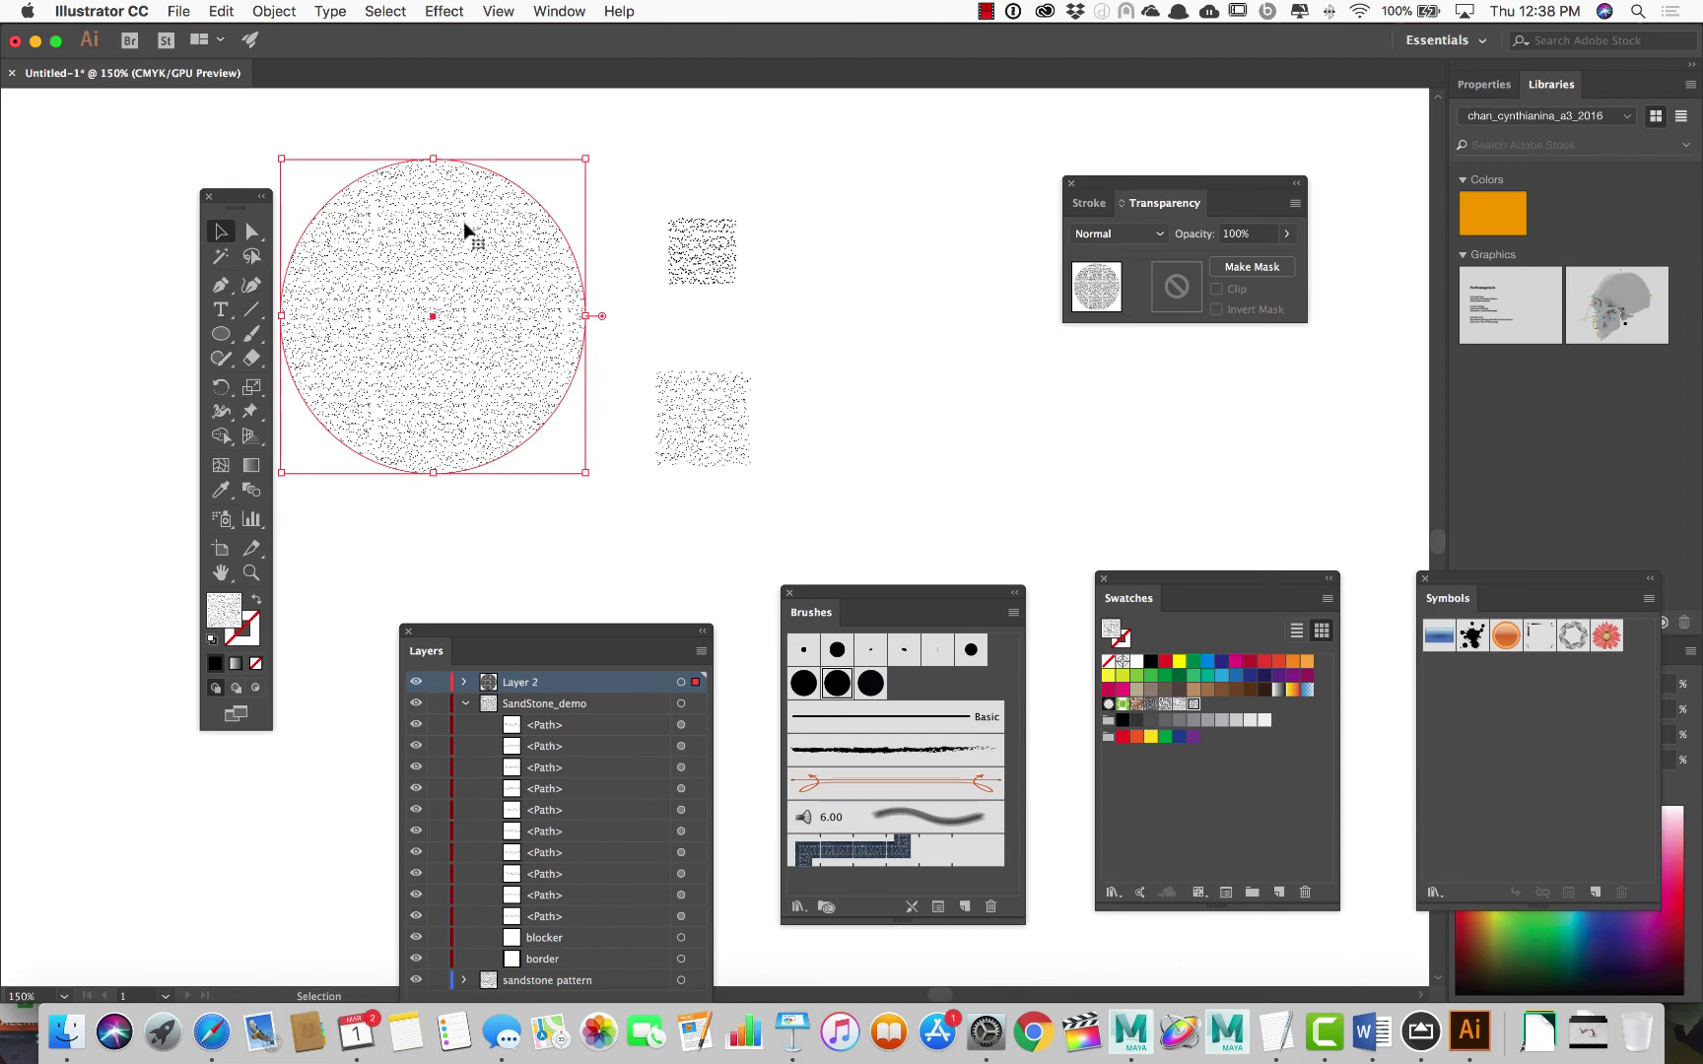
Select a thin guide path inside the sandstone tile
scroll(484, 407, up, 1)
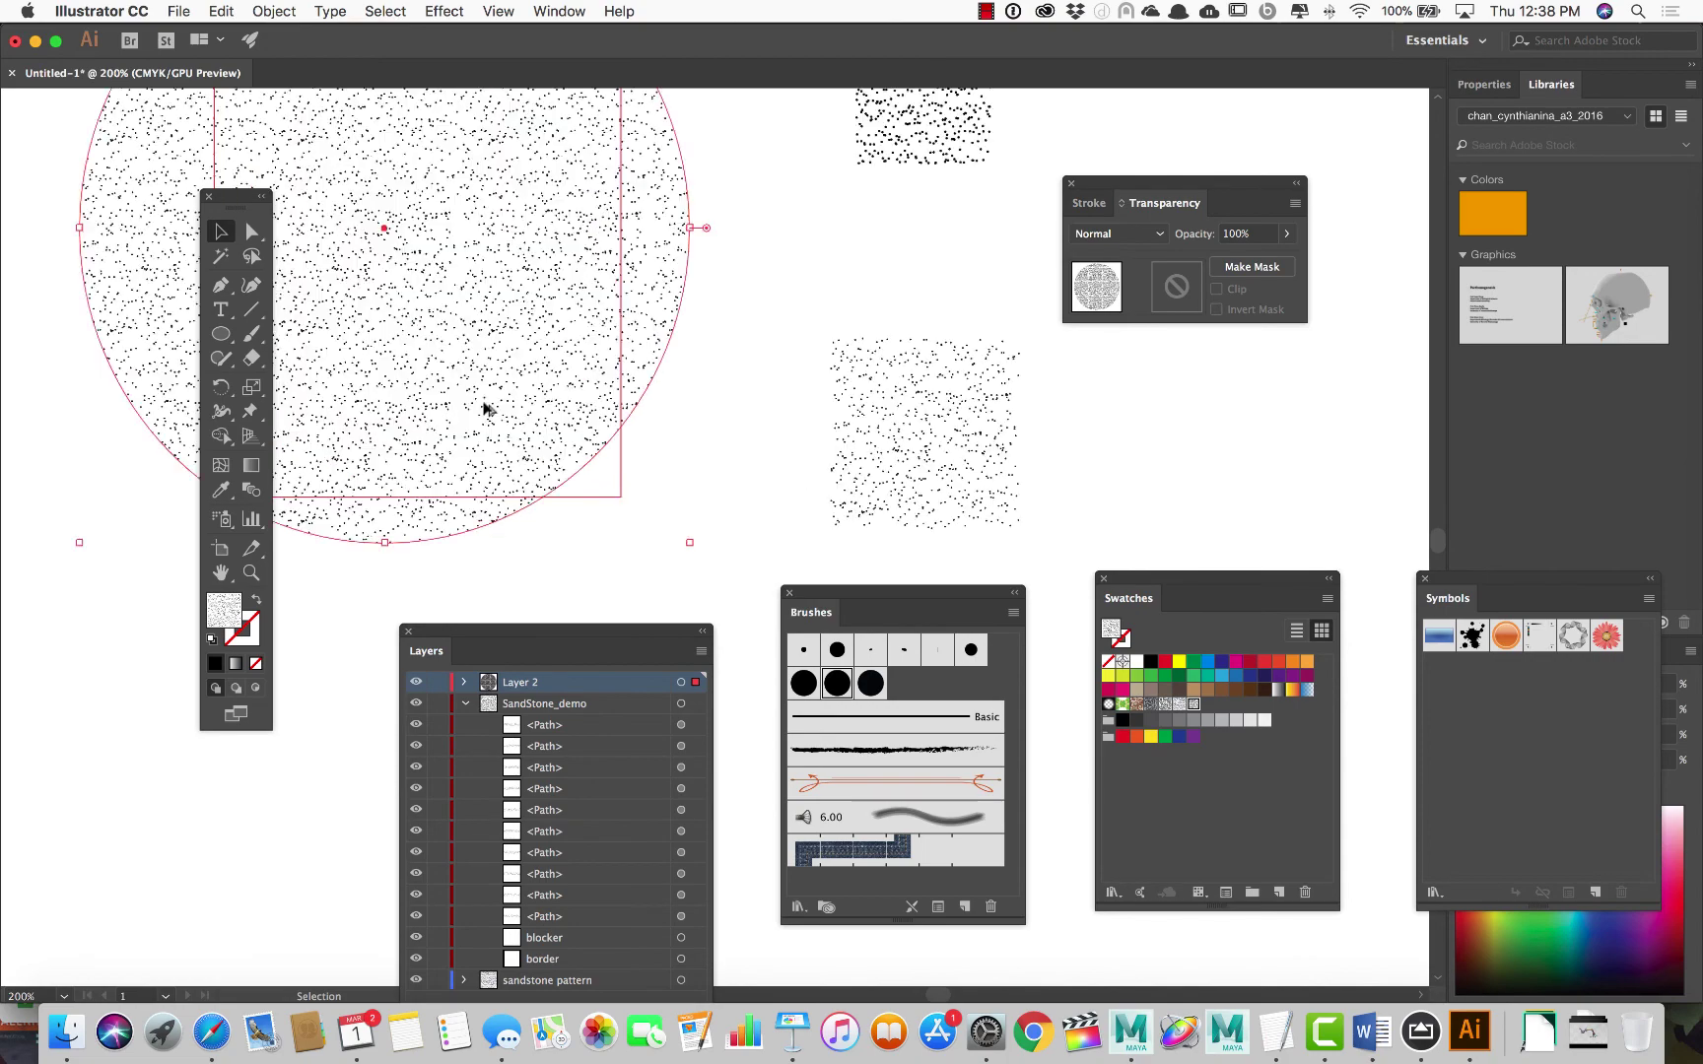
scroll(483, 407, down, 2)
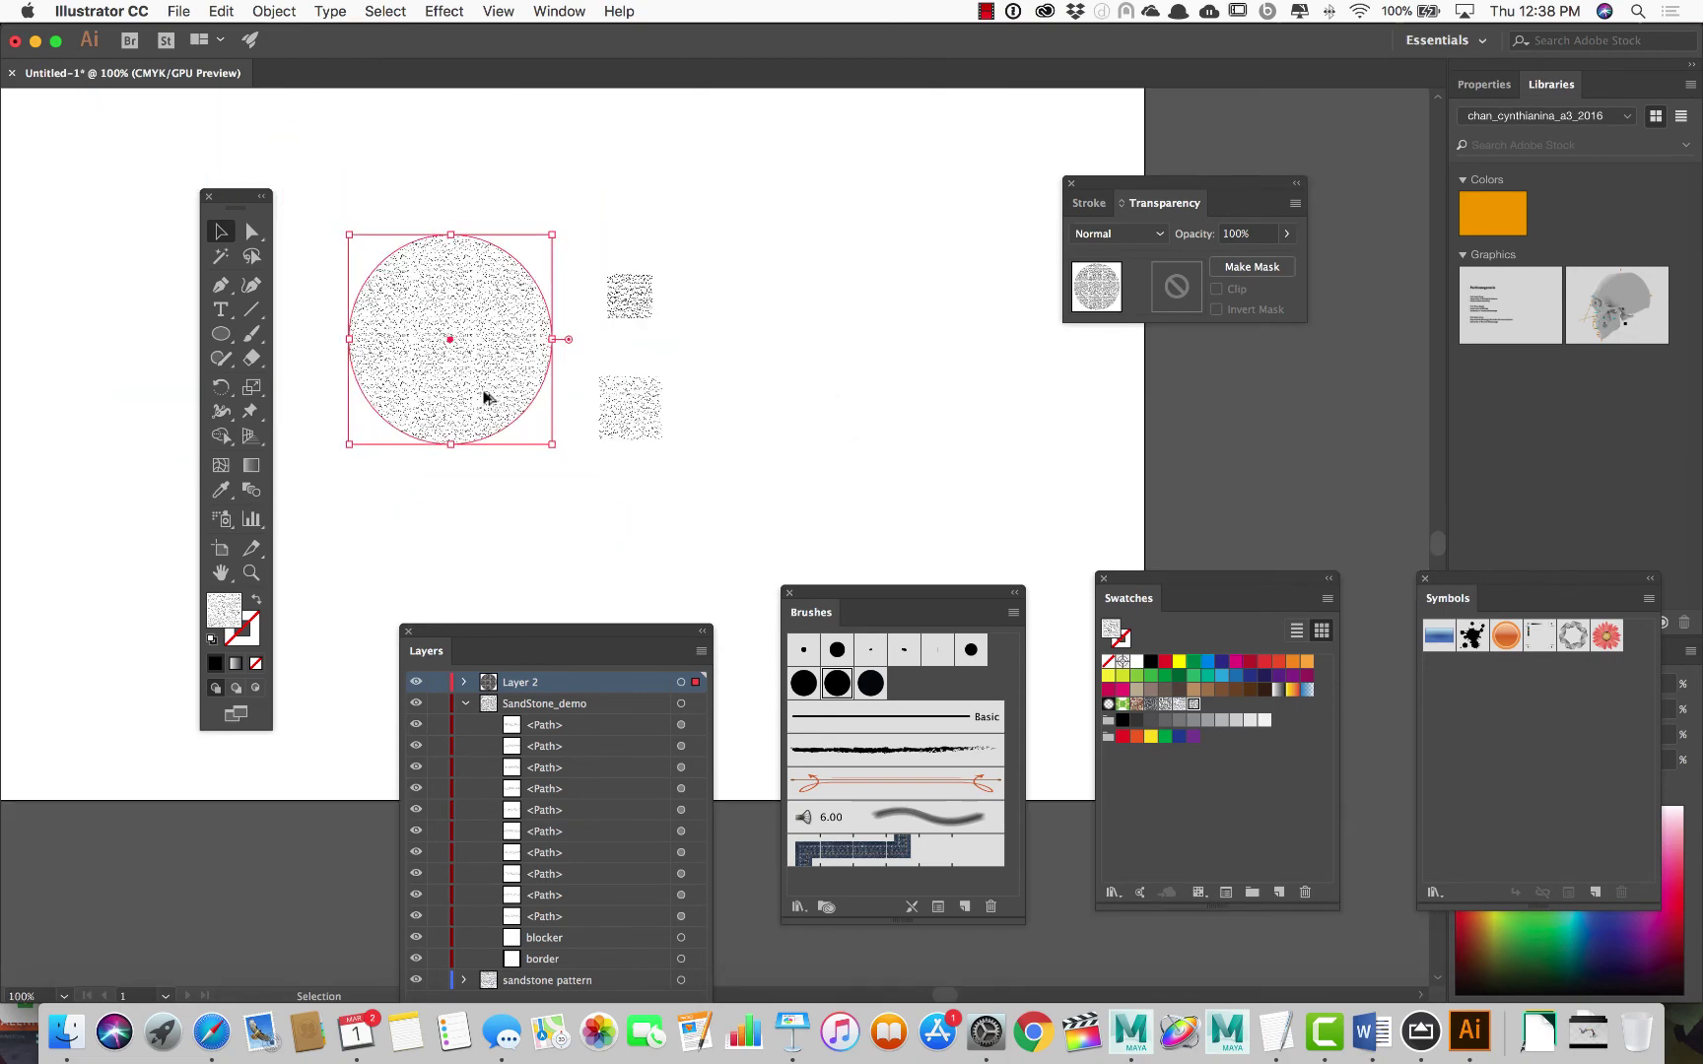
scroll(484, 398, up, 3)
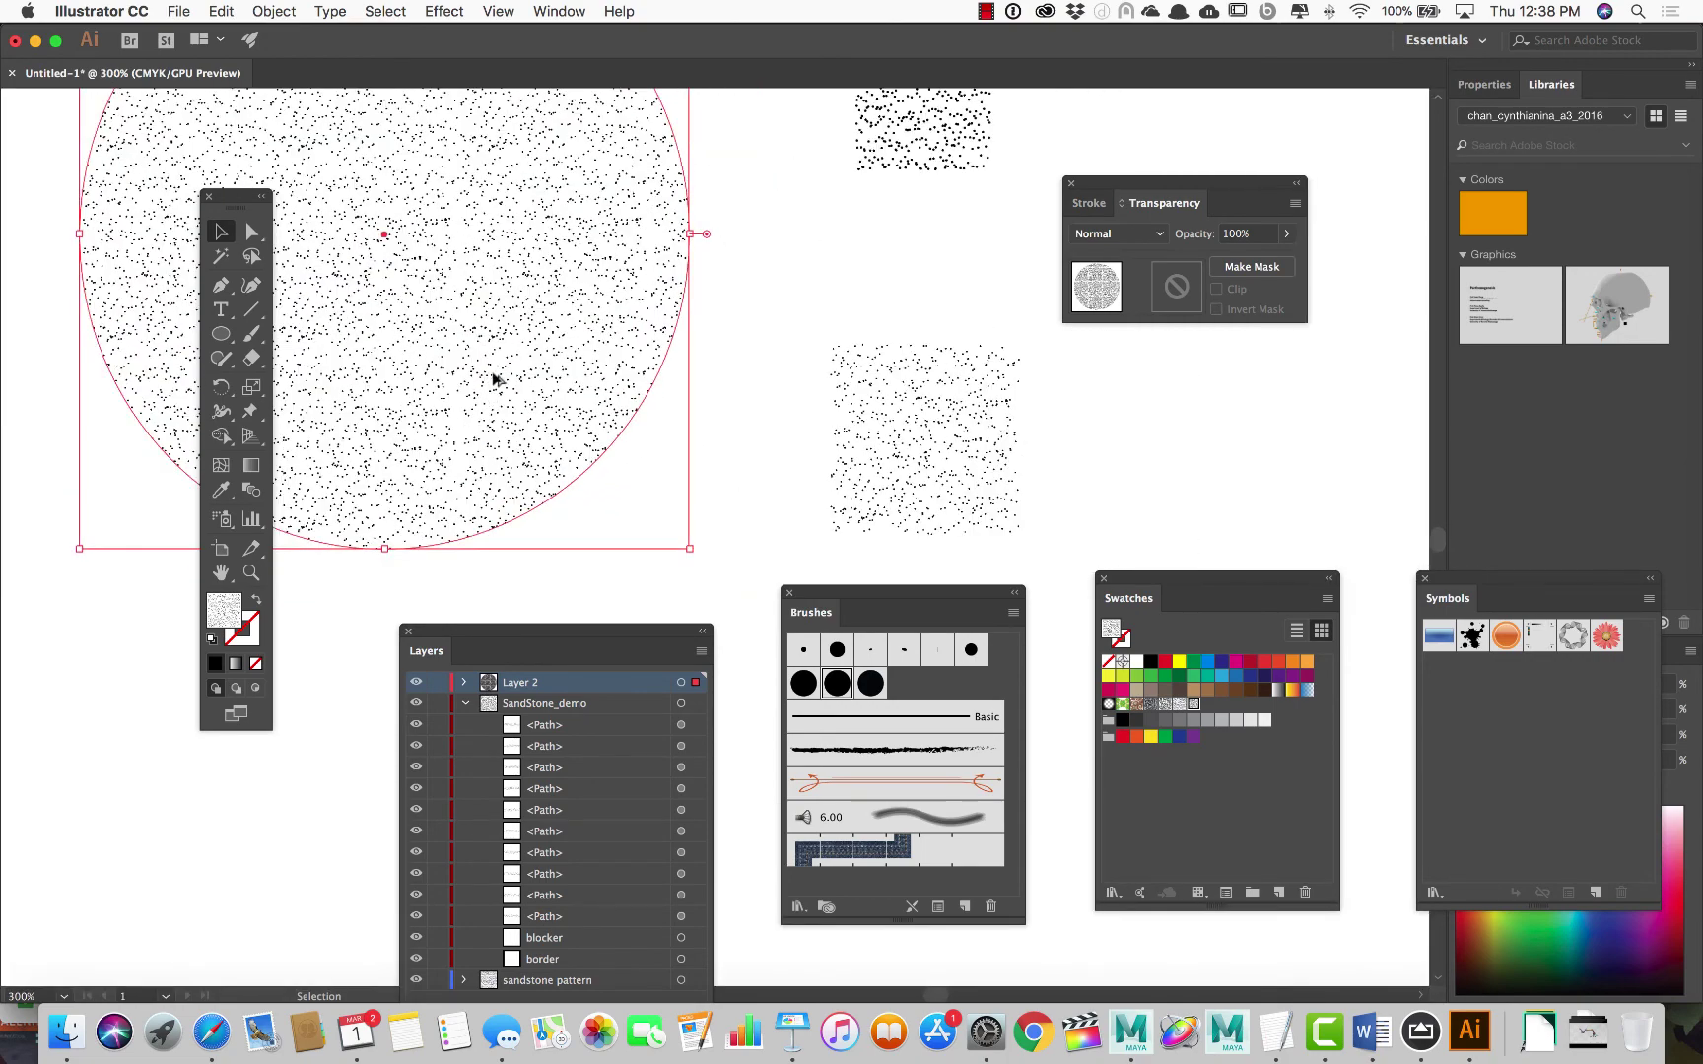
click(988, 488)
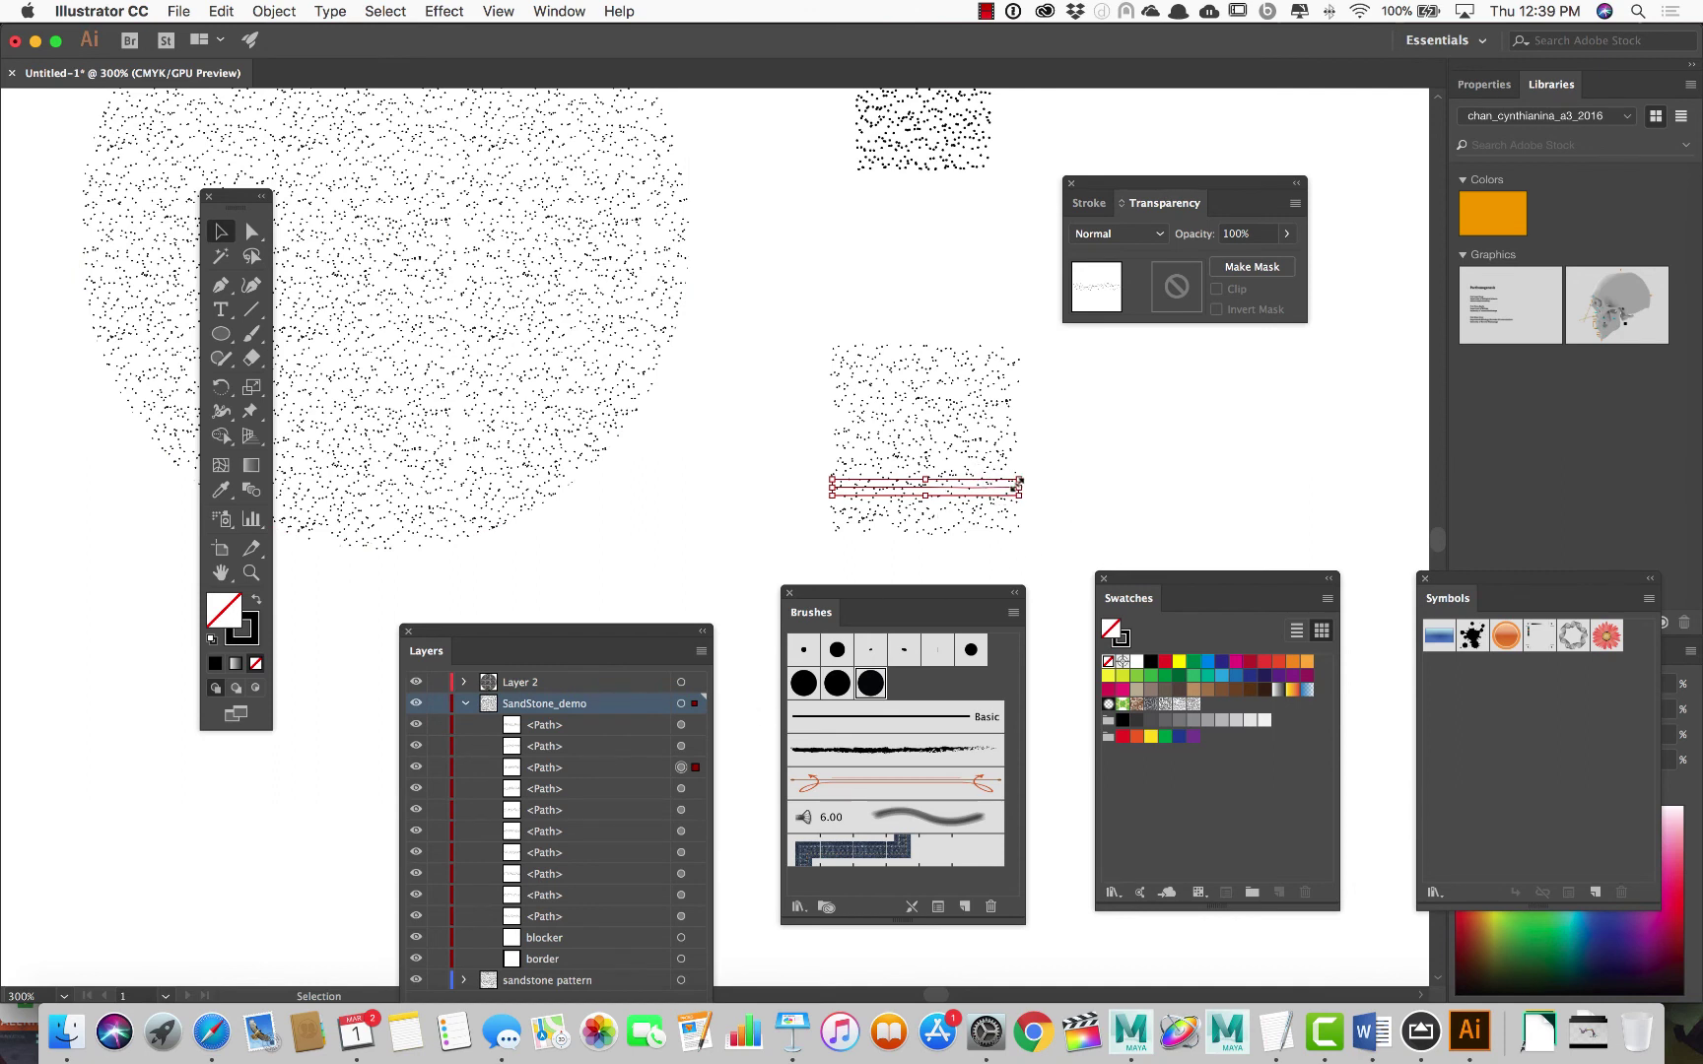
Give the blocker square a black 0.25 pt stroke, then lock the blocker and border layers
drag(612, 633, 331, 209)
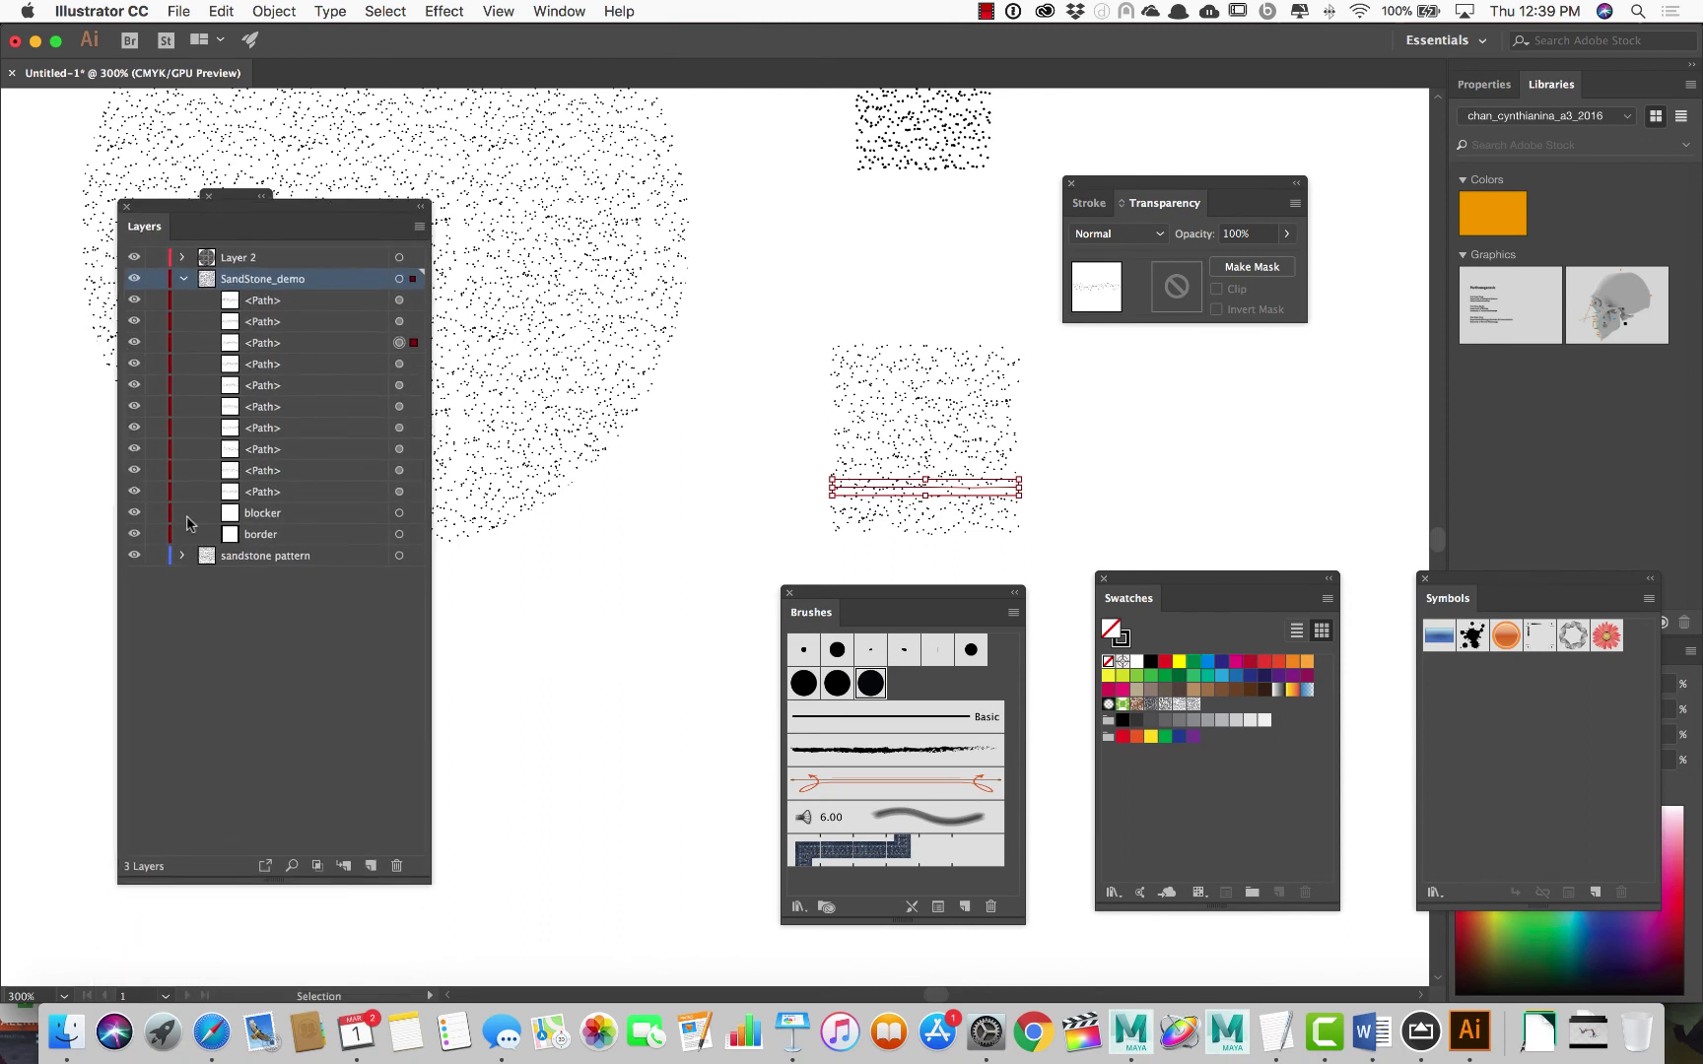
click(398, 513)
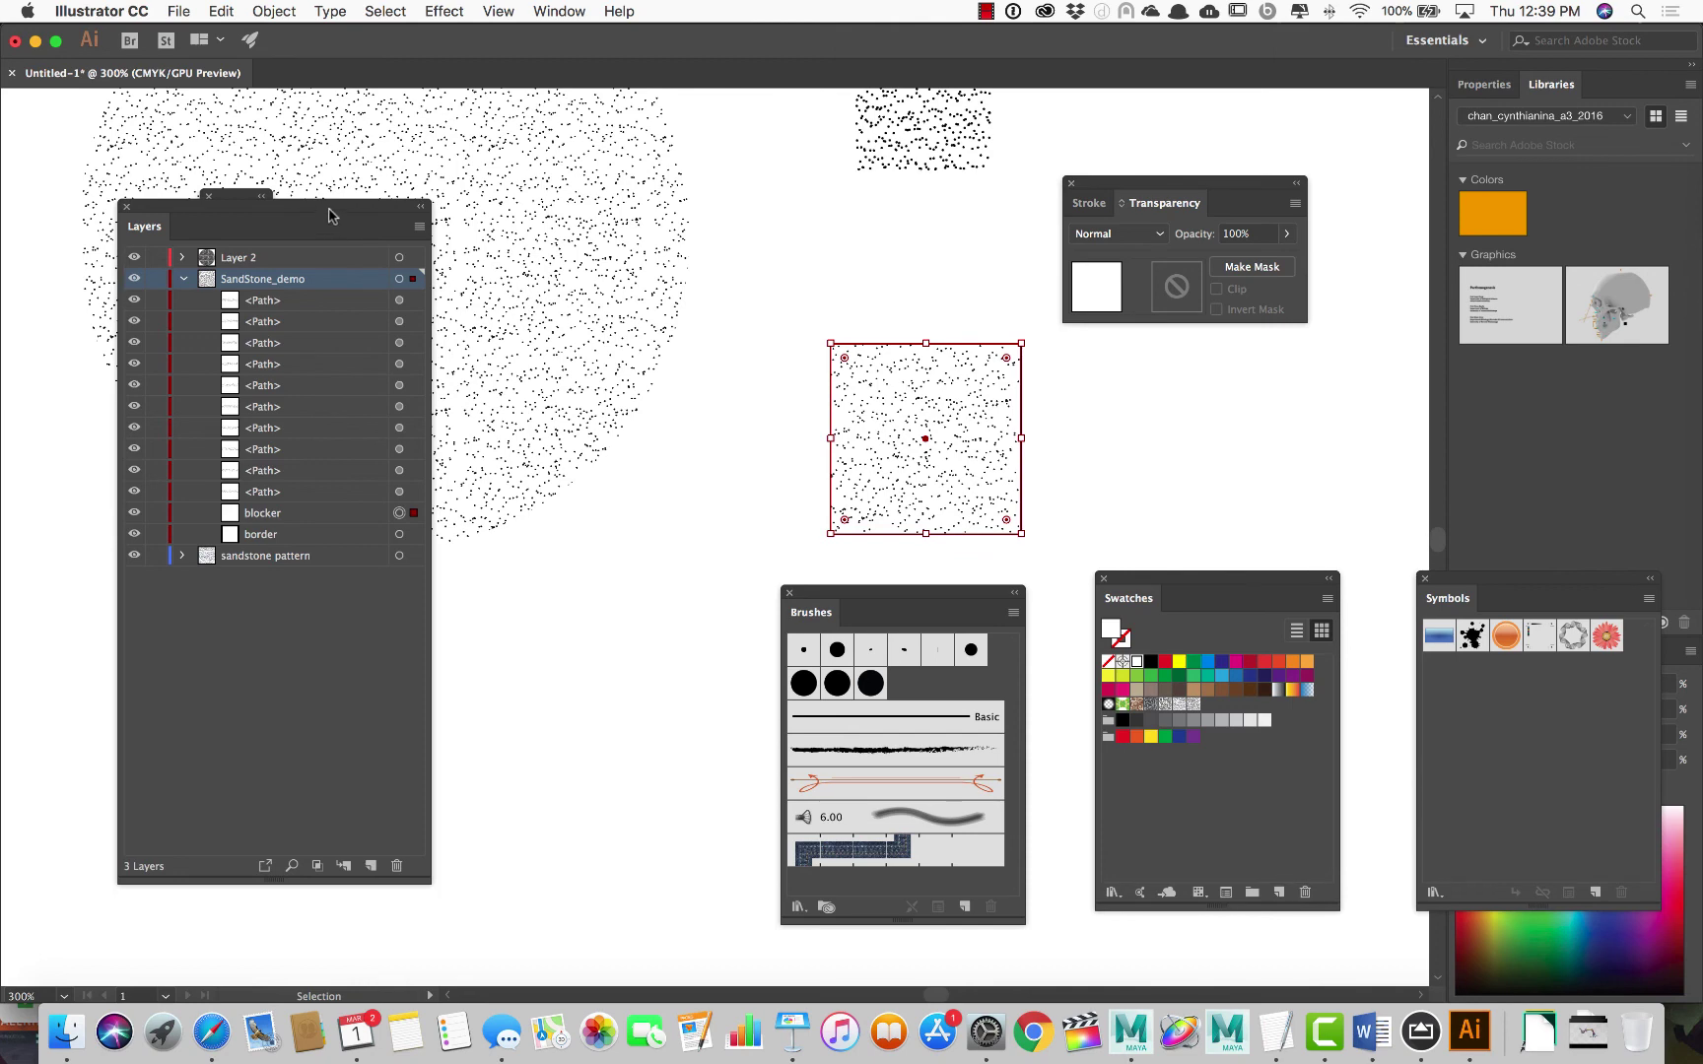
drag(330, 215, 596, 461)
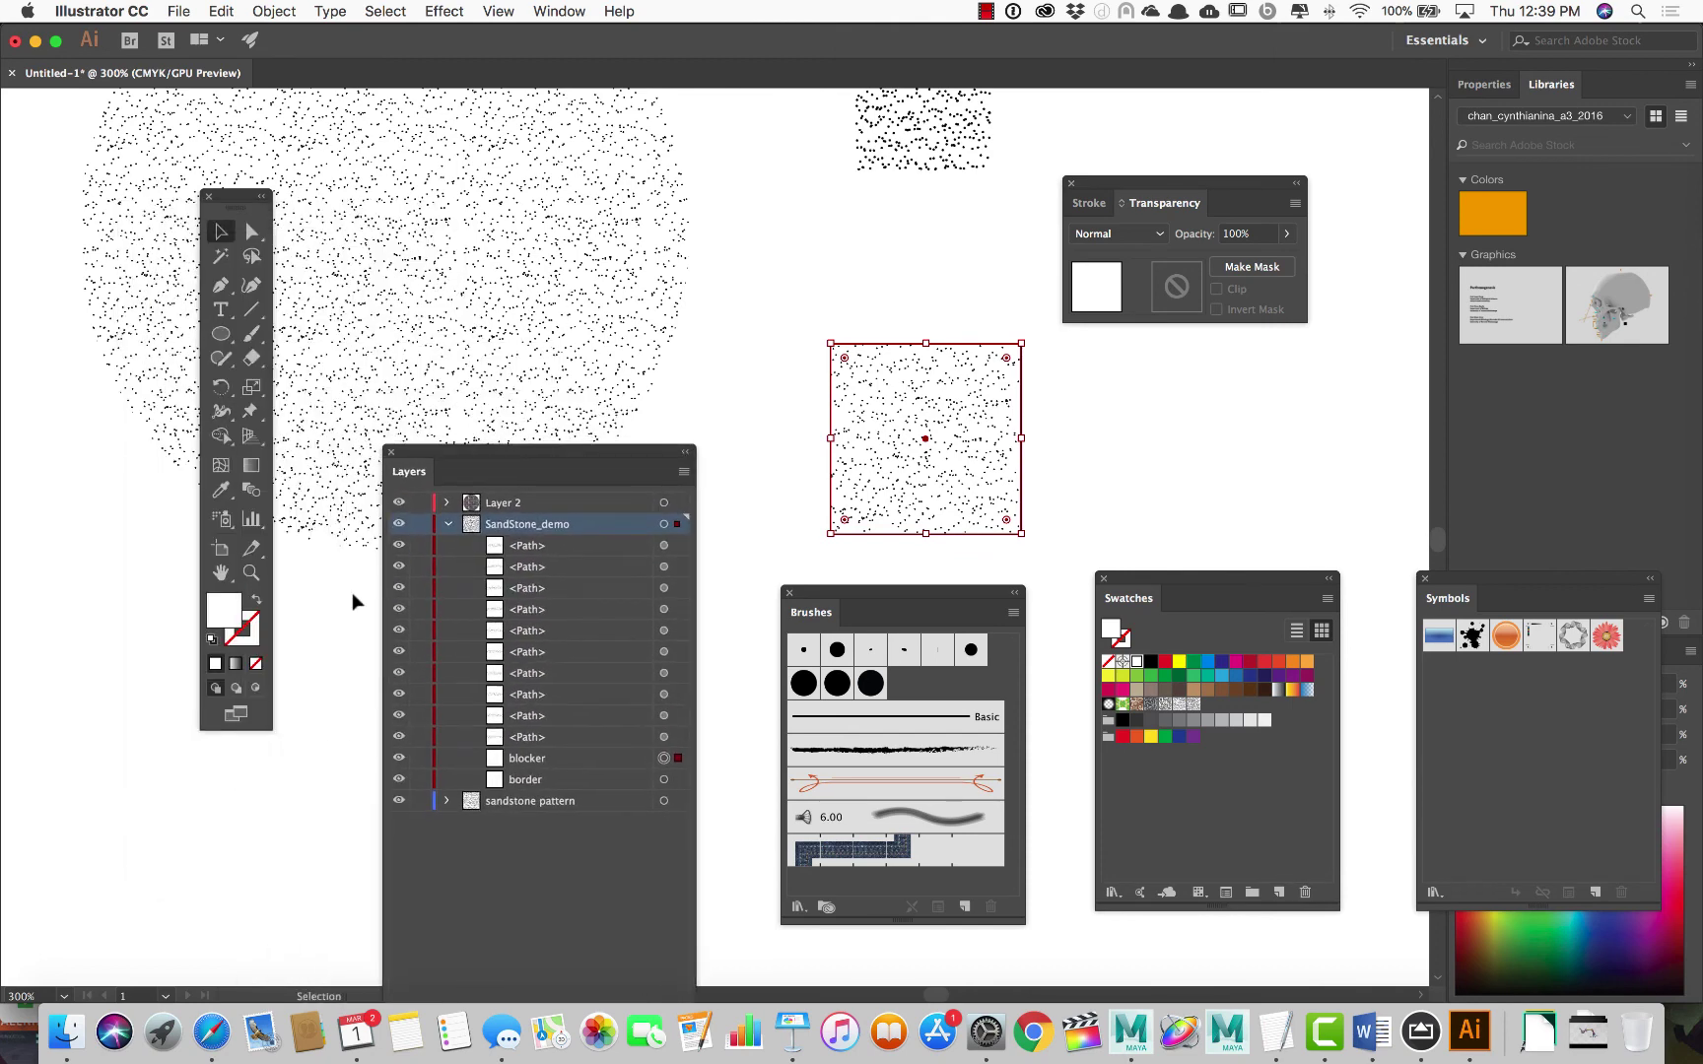
click(211, 638)
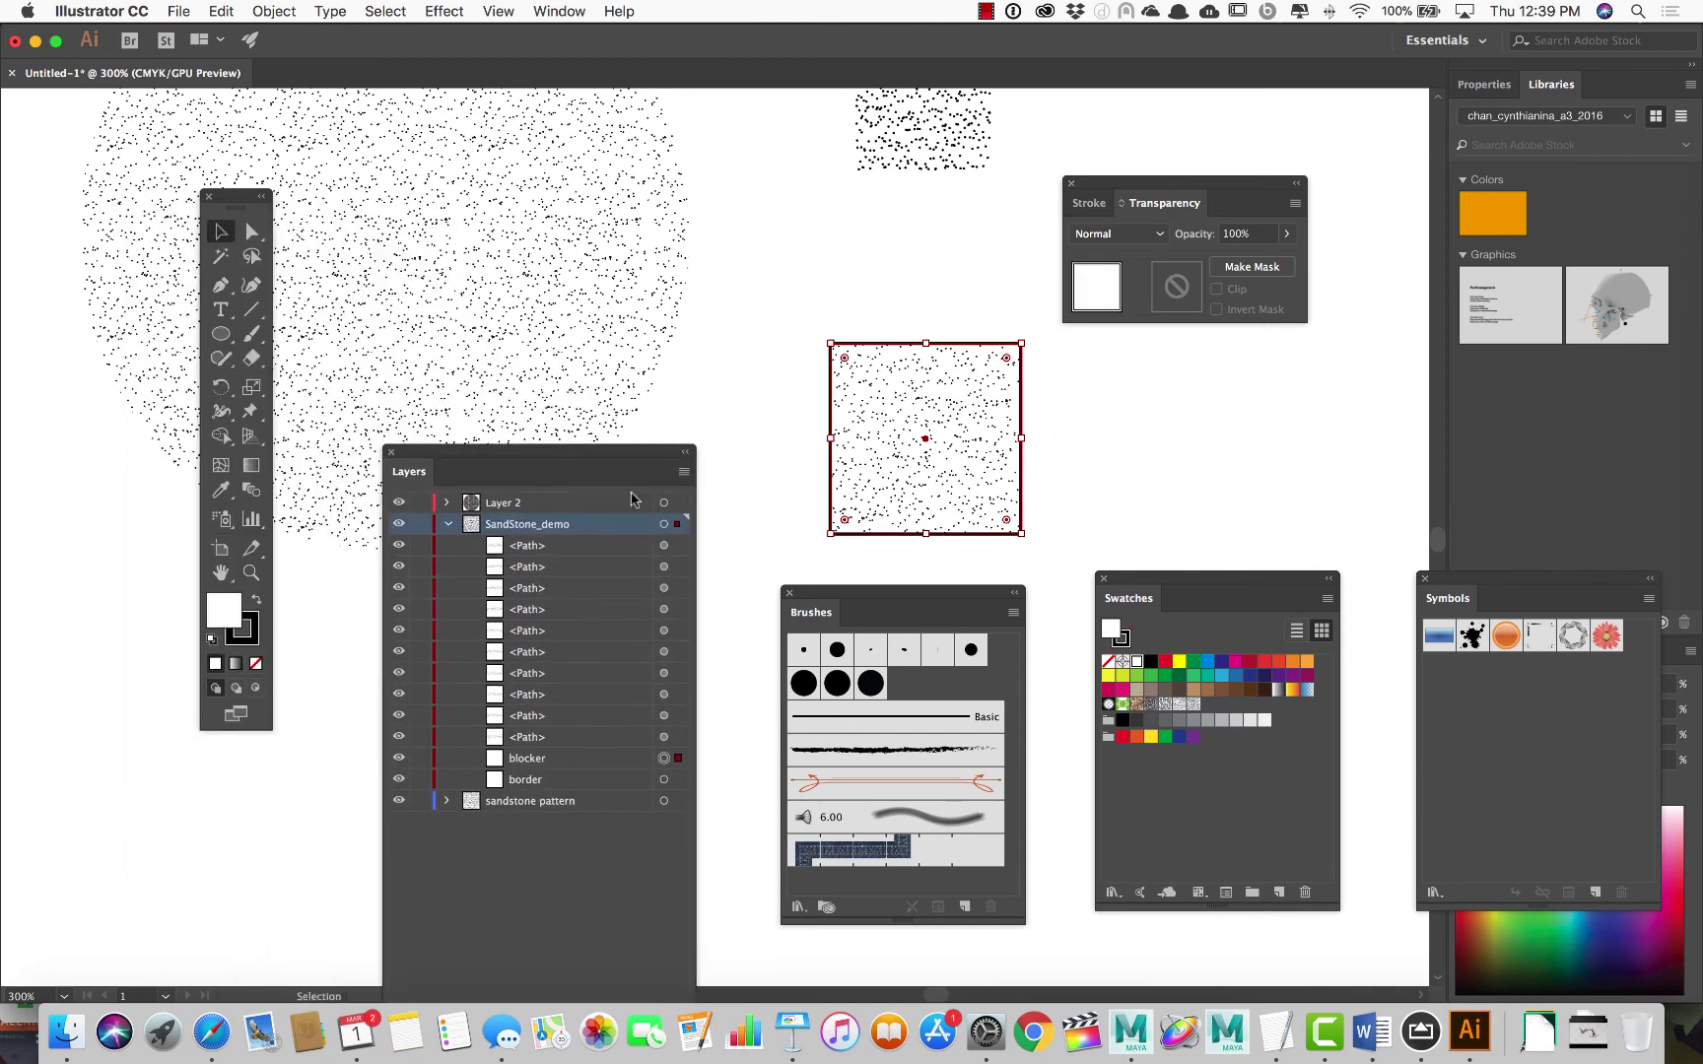
click(1100, 205)
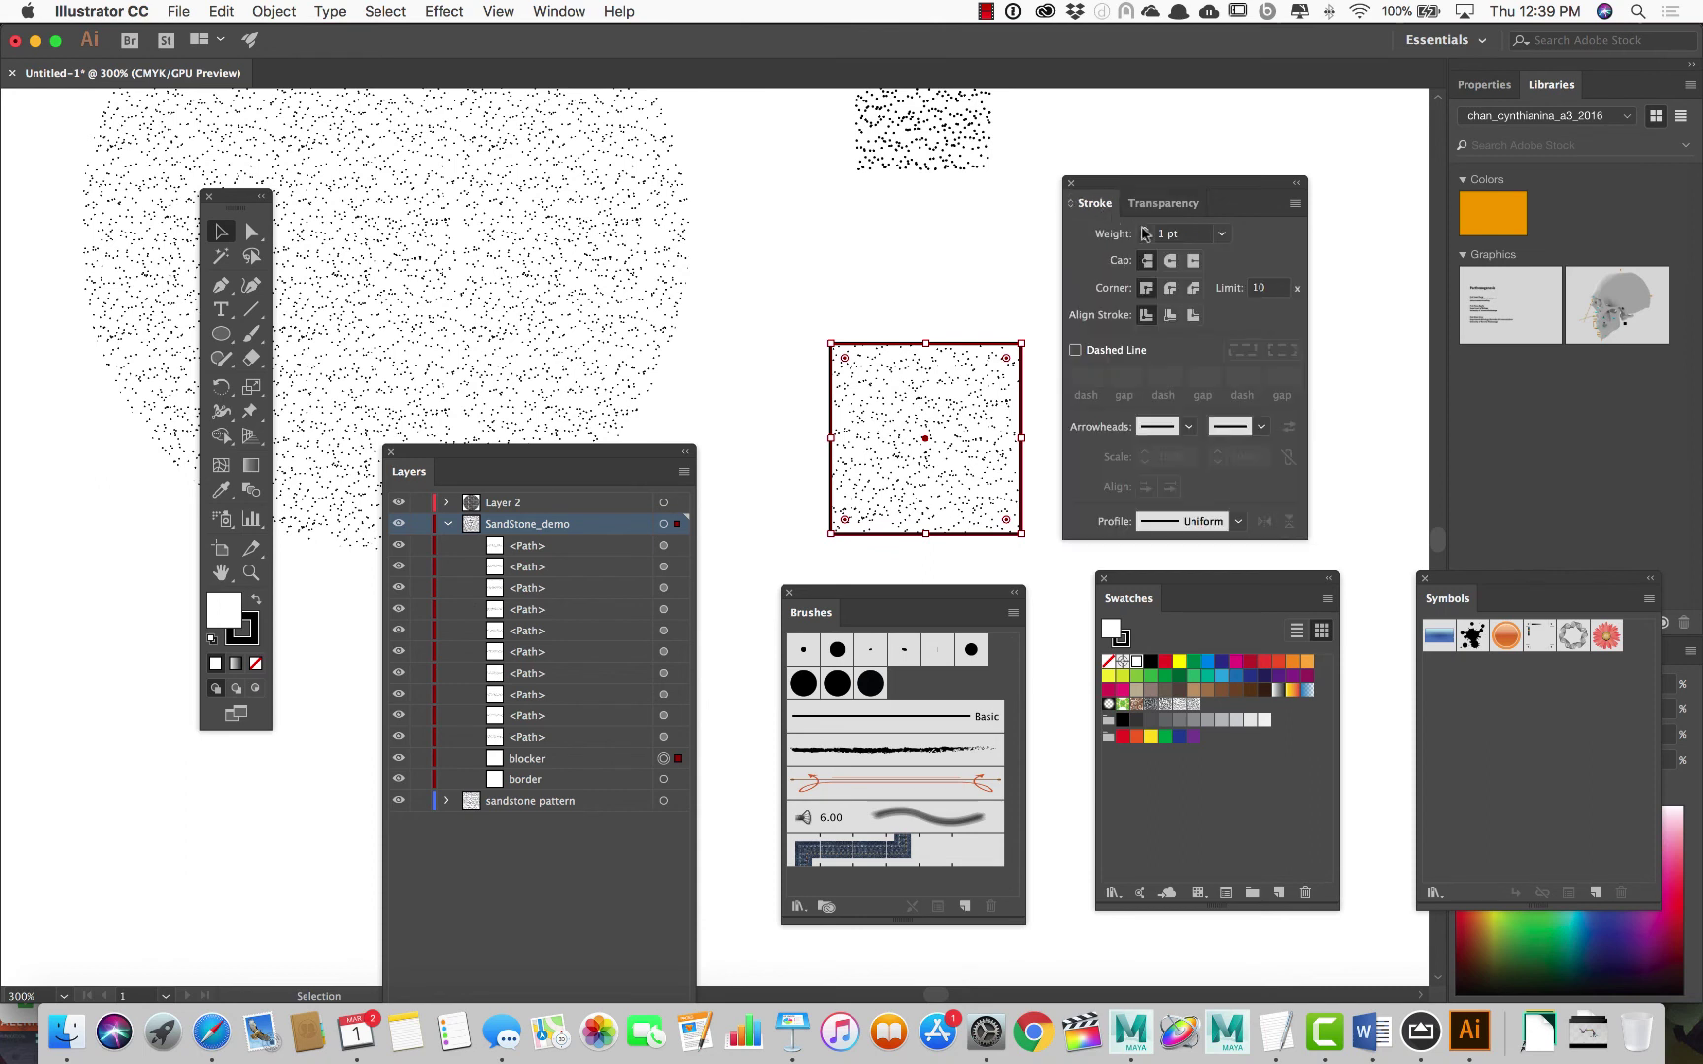
click(1146, 242)
click(1146, 242)
click(1146, 242)
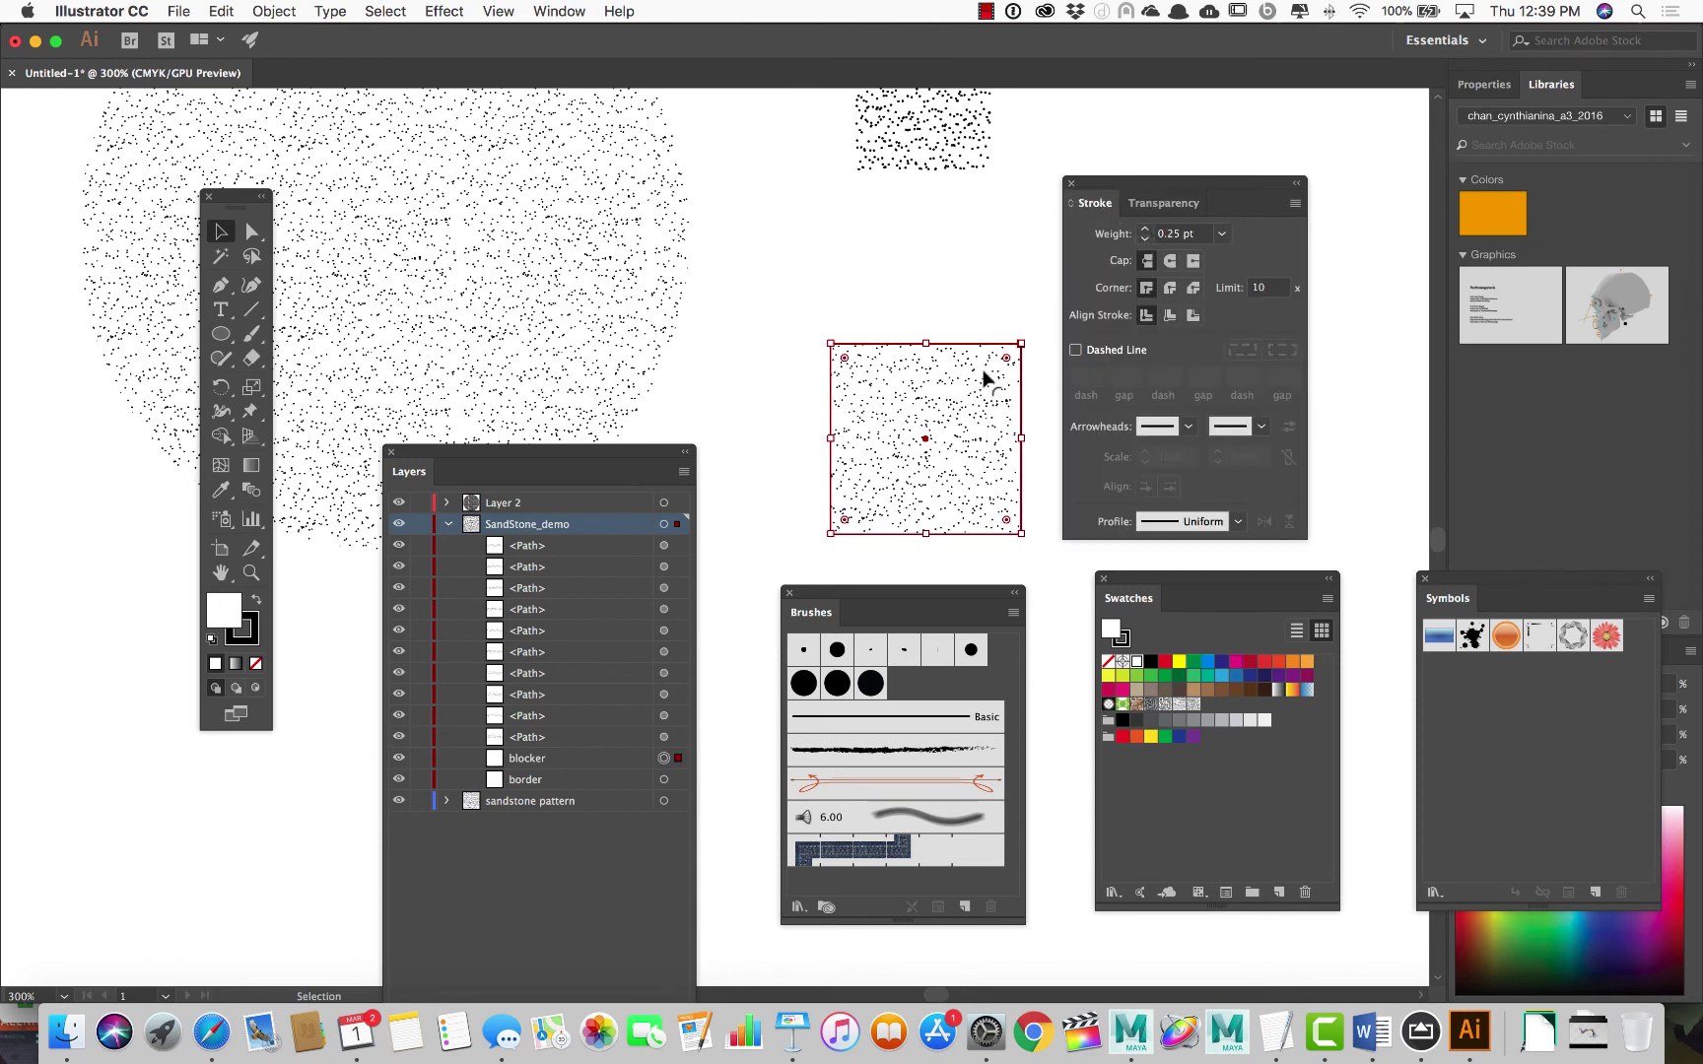
click(898, 544)
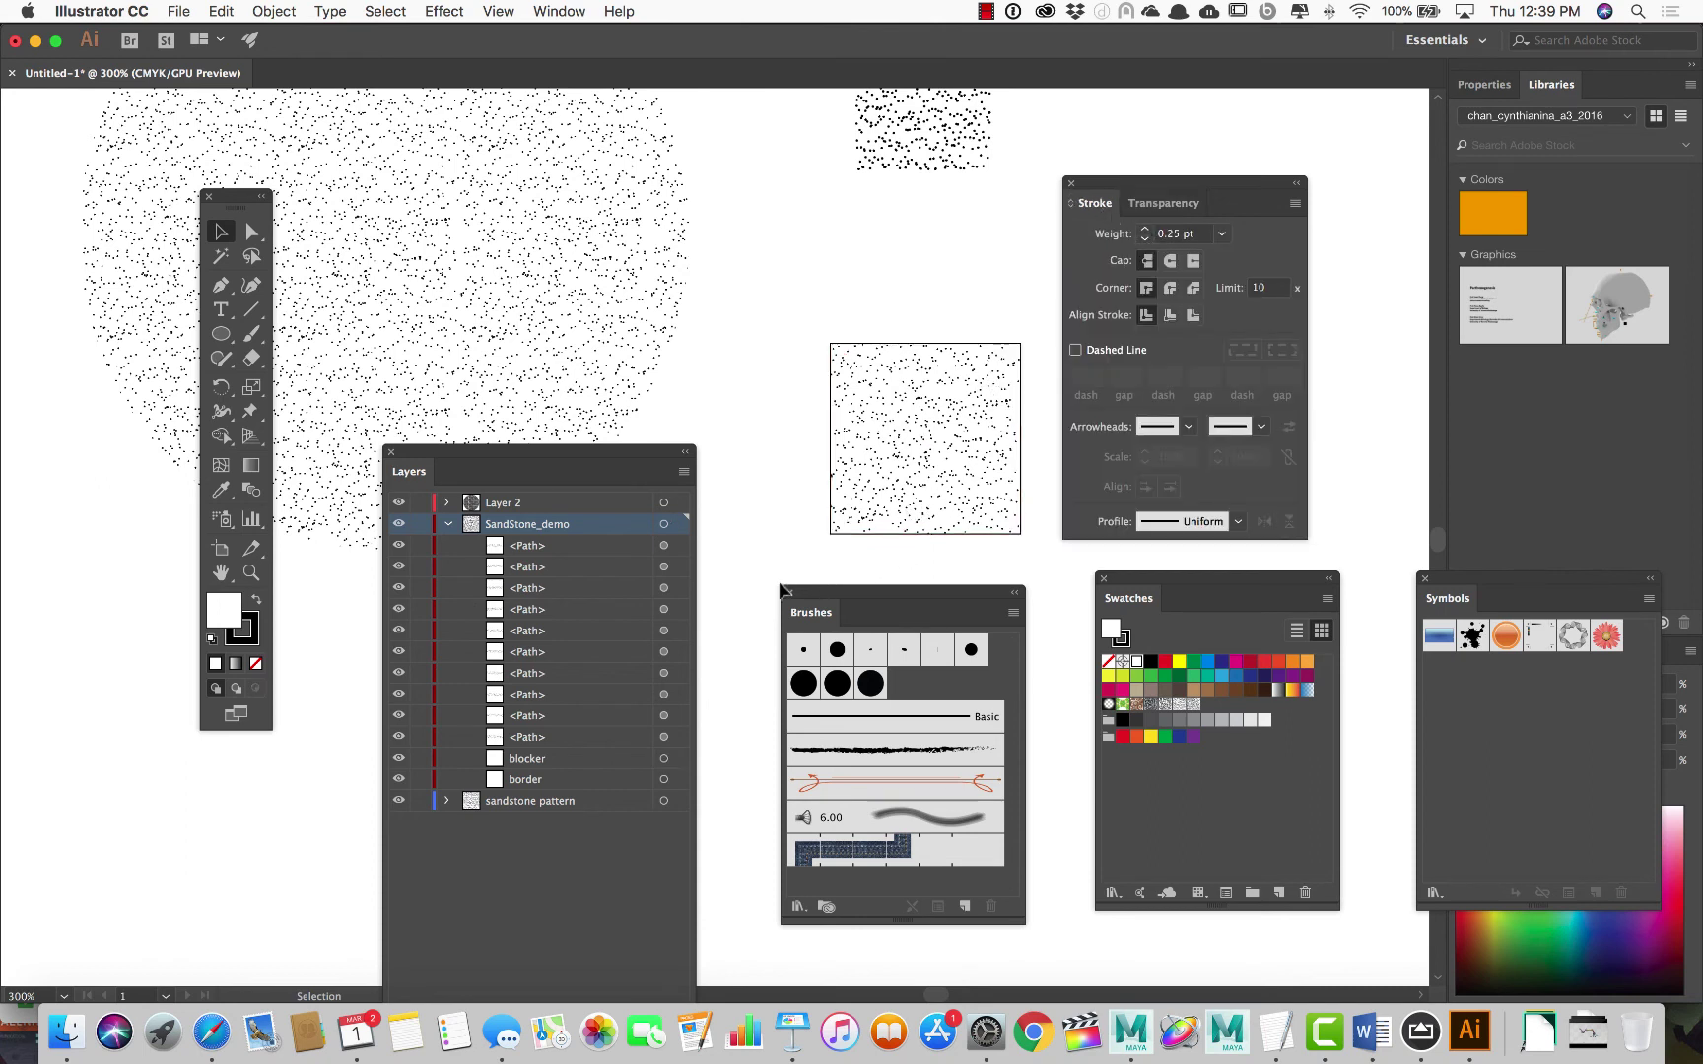
drag(421, 763, 423, 781)
Raise the right endpoint of the dot path near the tile's top with Direct Selection
click(976, 459)
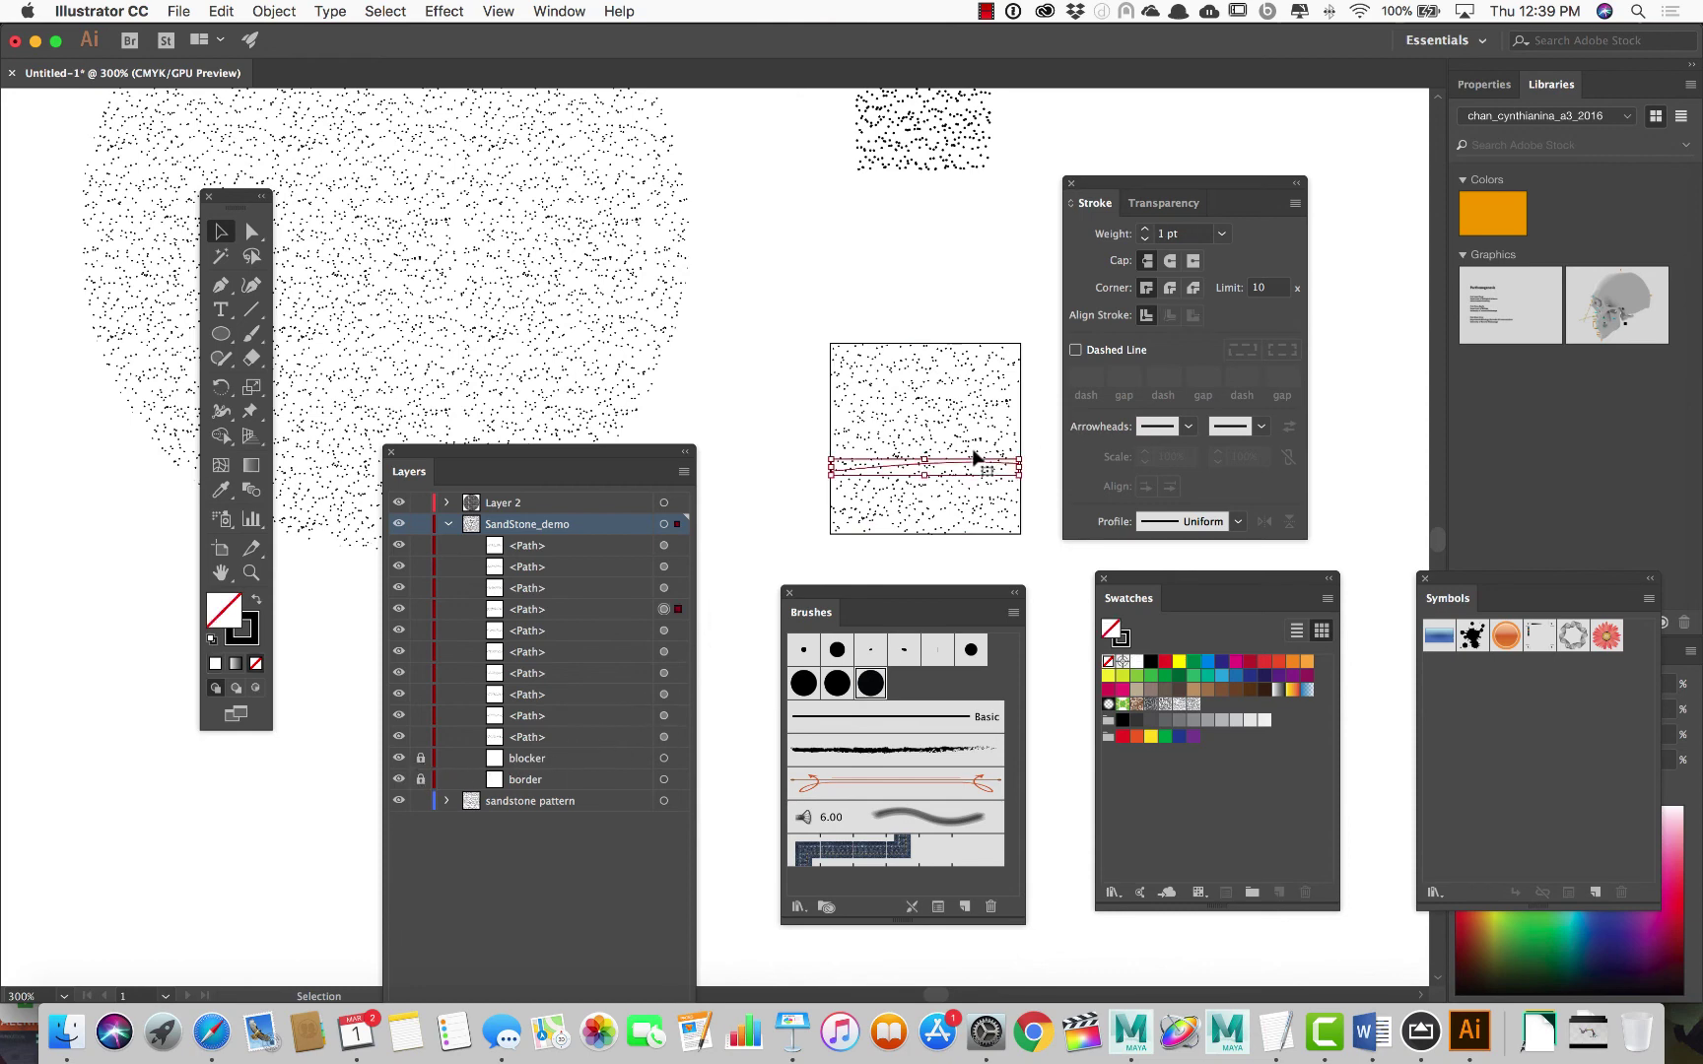
scroll(976, 455, up, 2)
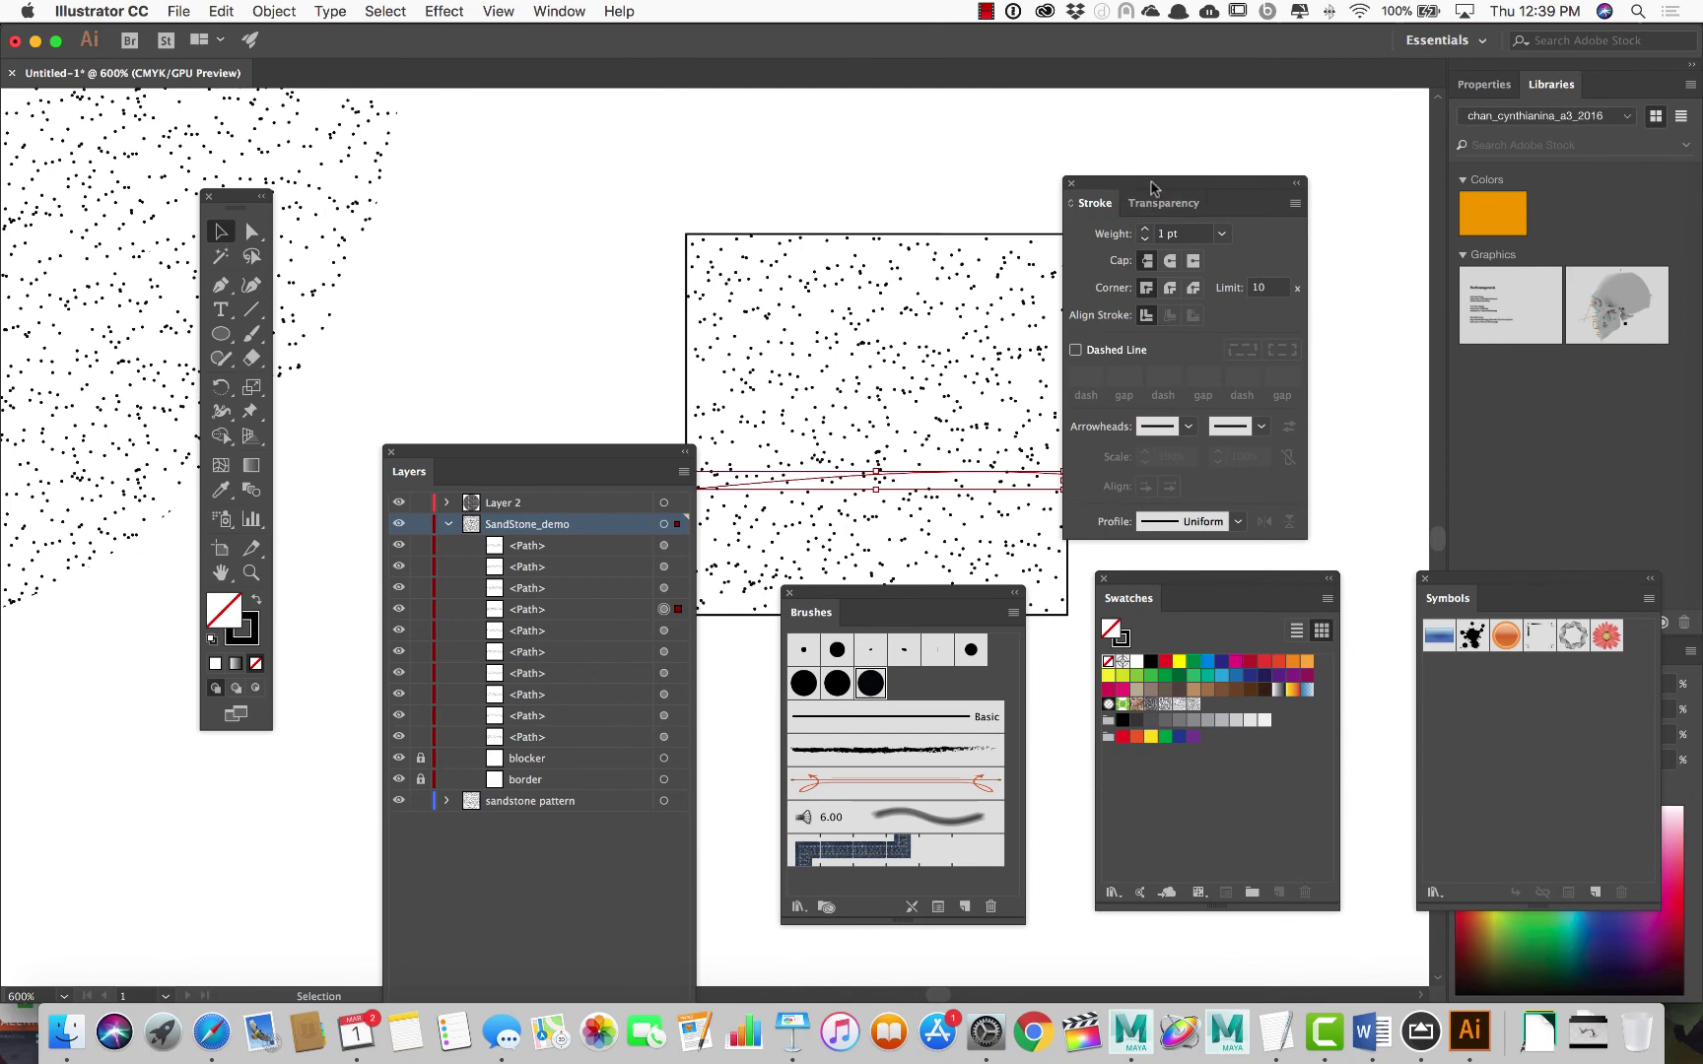
drag(1161, 186, 1269, 196)
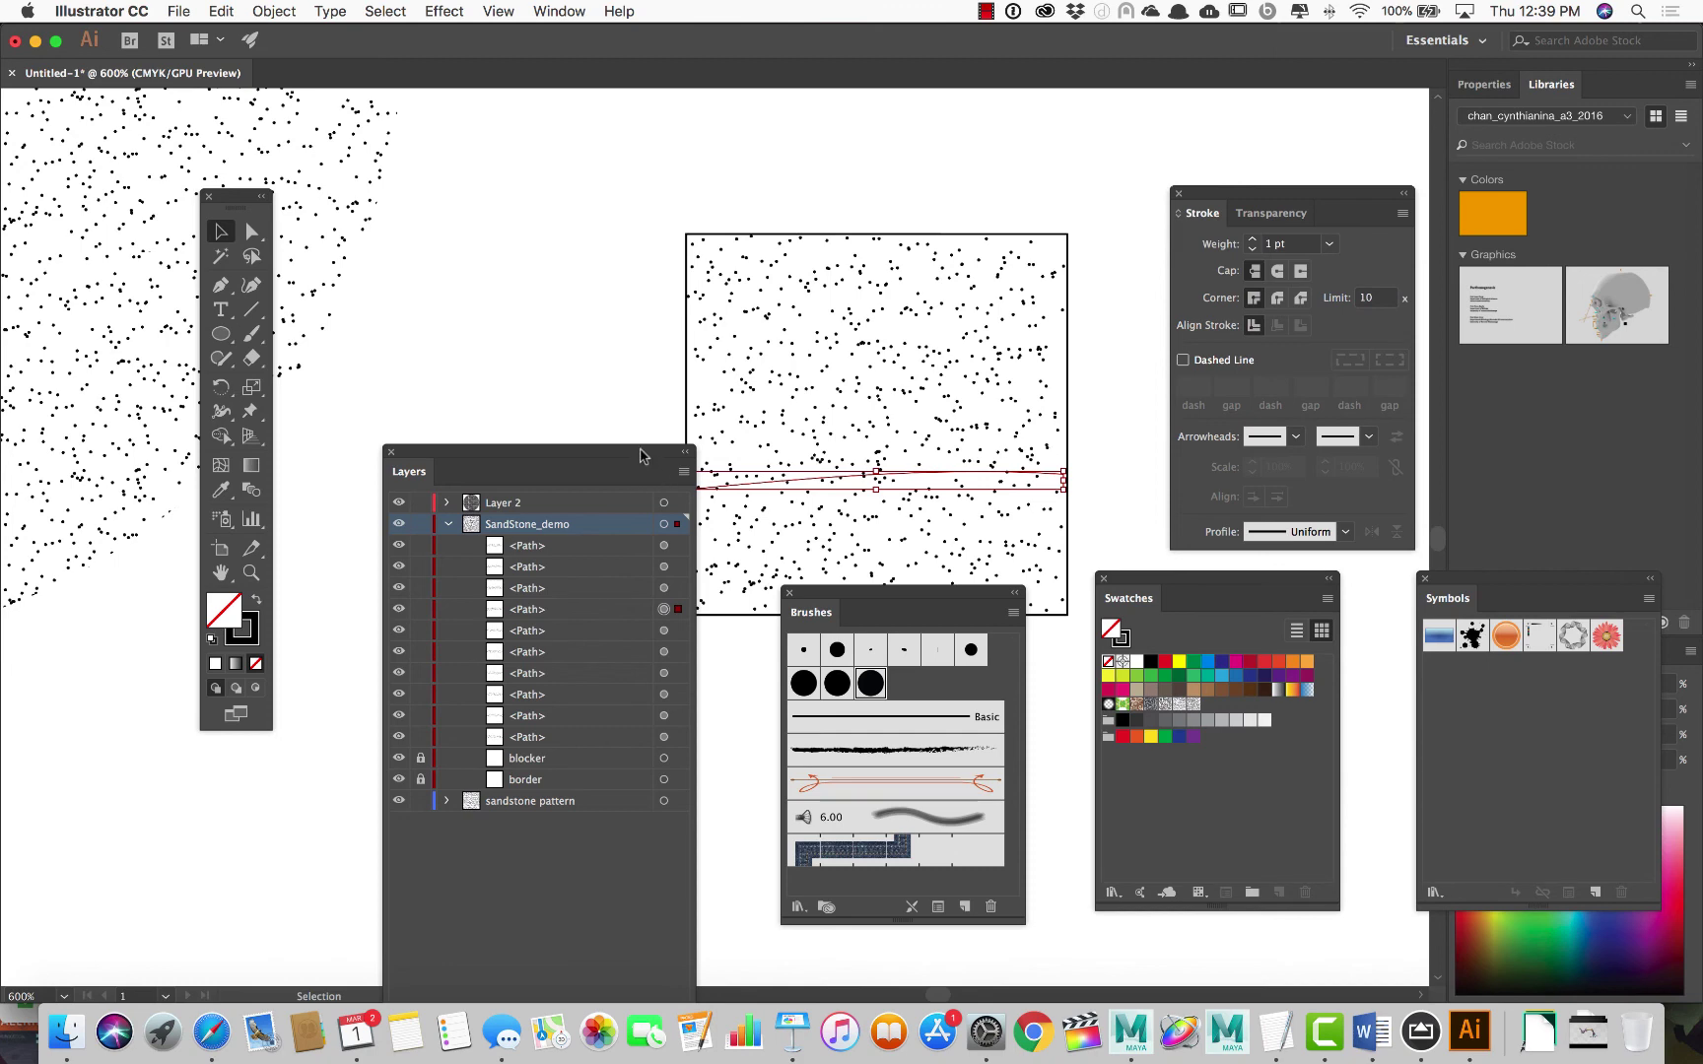
drag(606, 455, 560, 551)
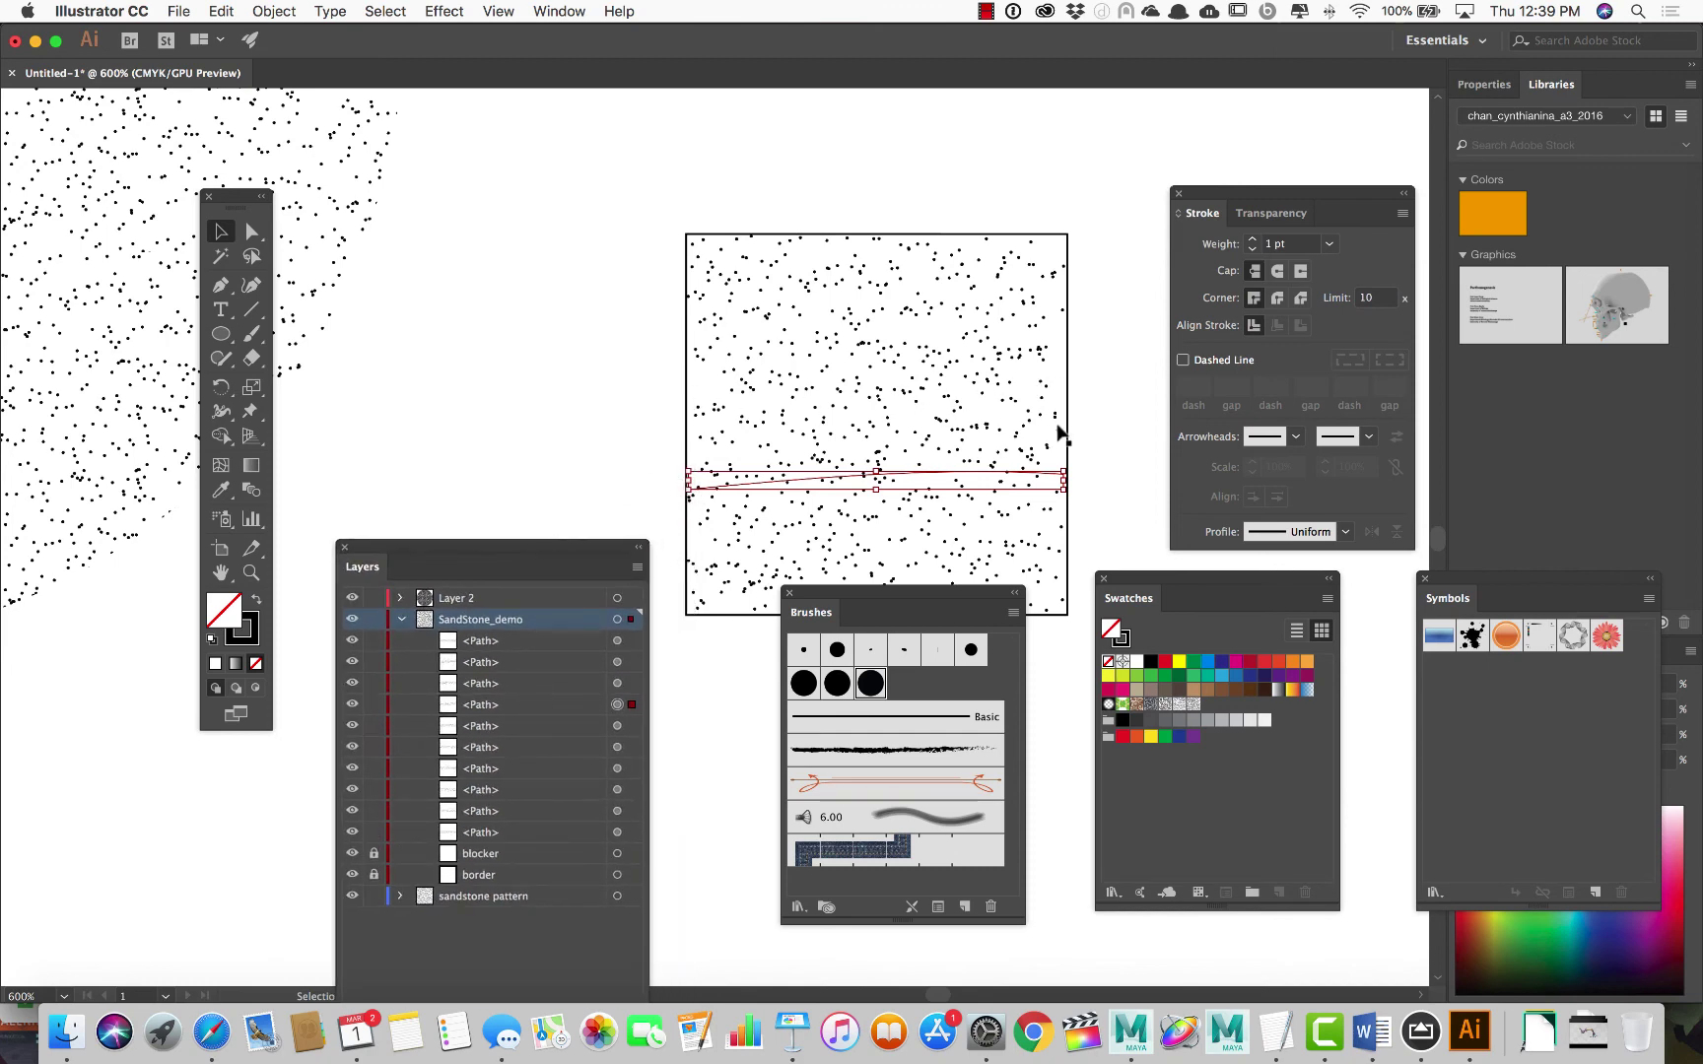
click(1033, 368)
click(1038, 362)
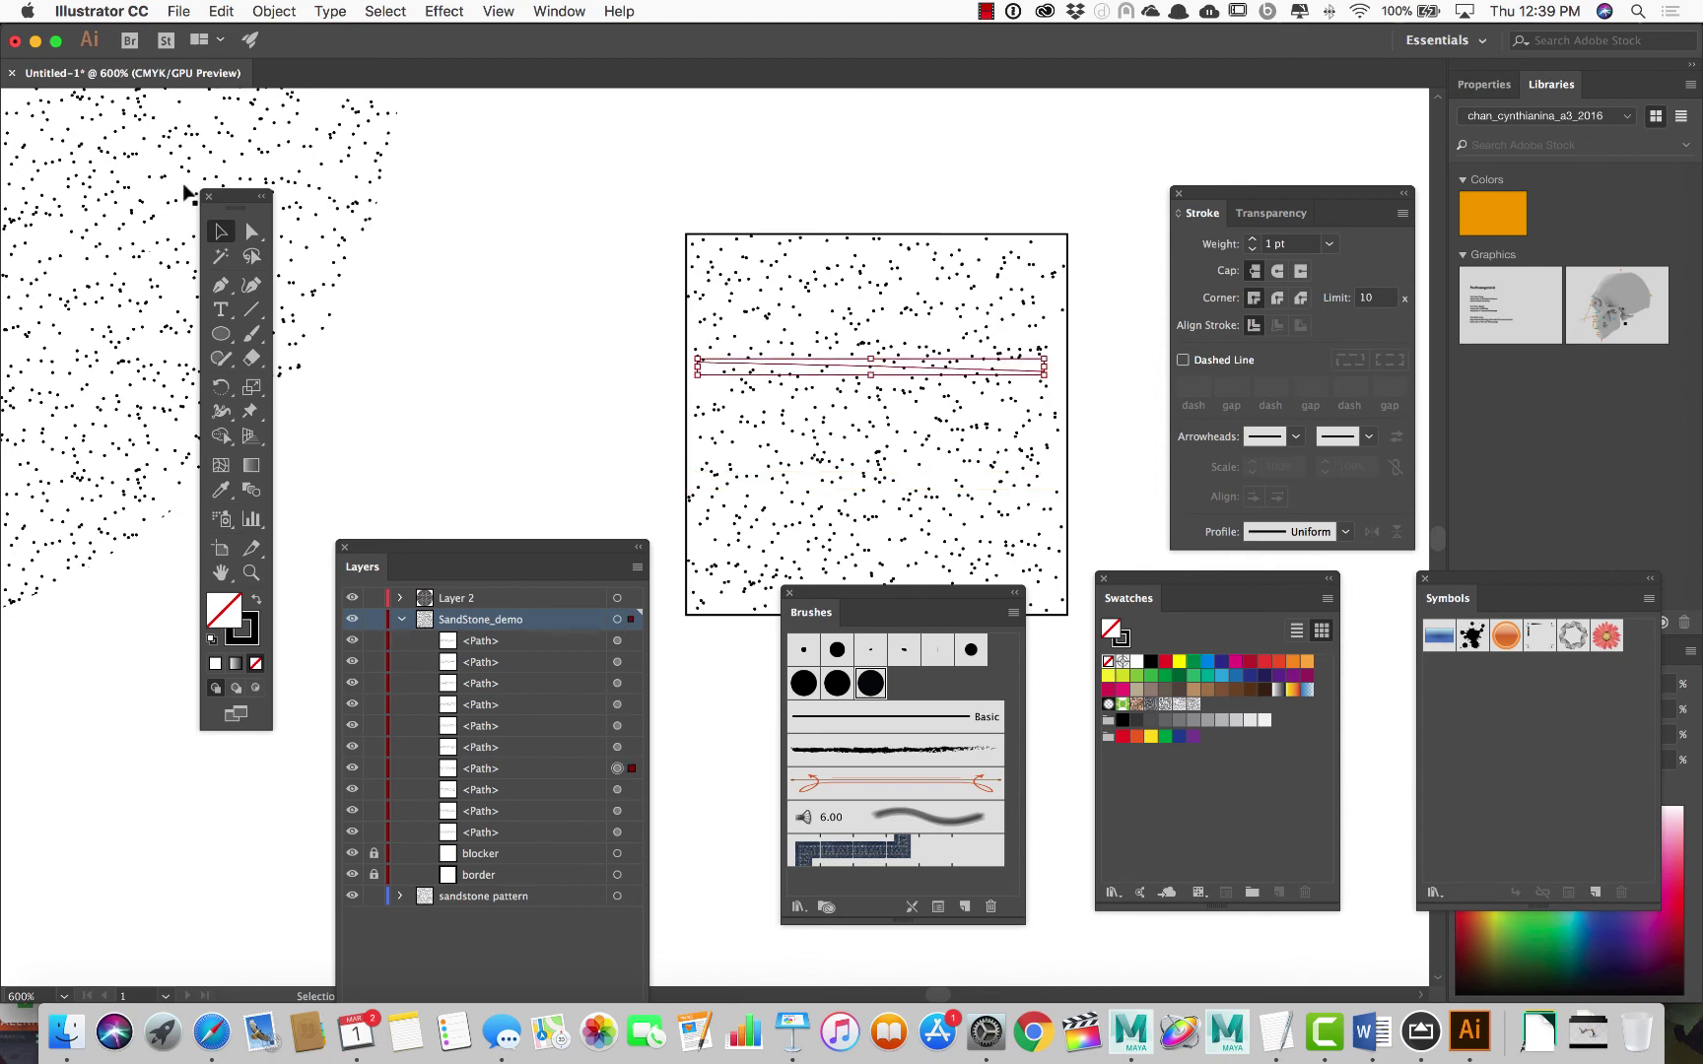
click(252, 232)
click(1044, 373)
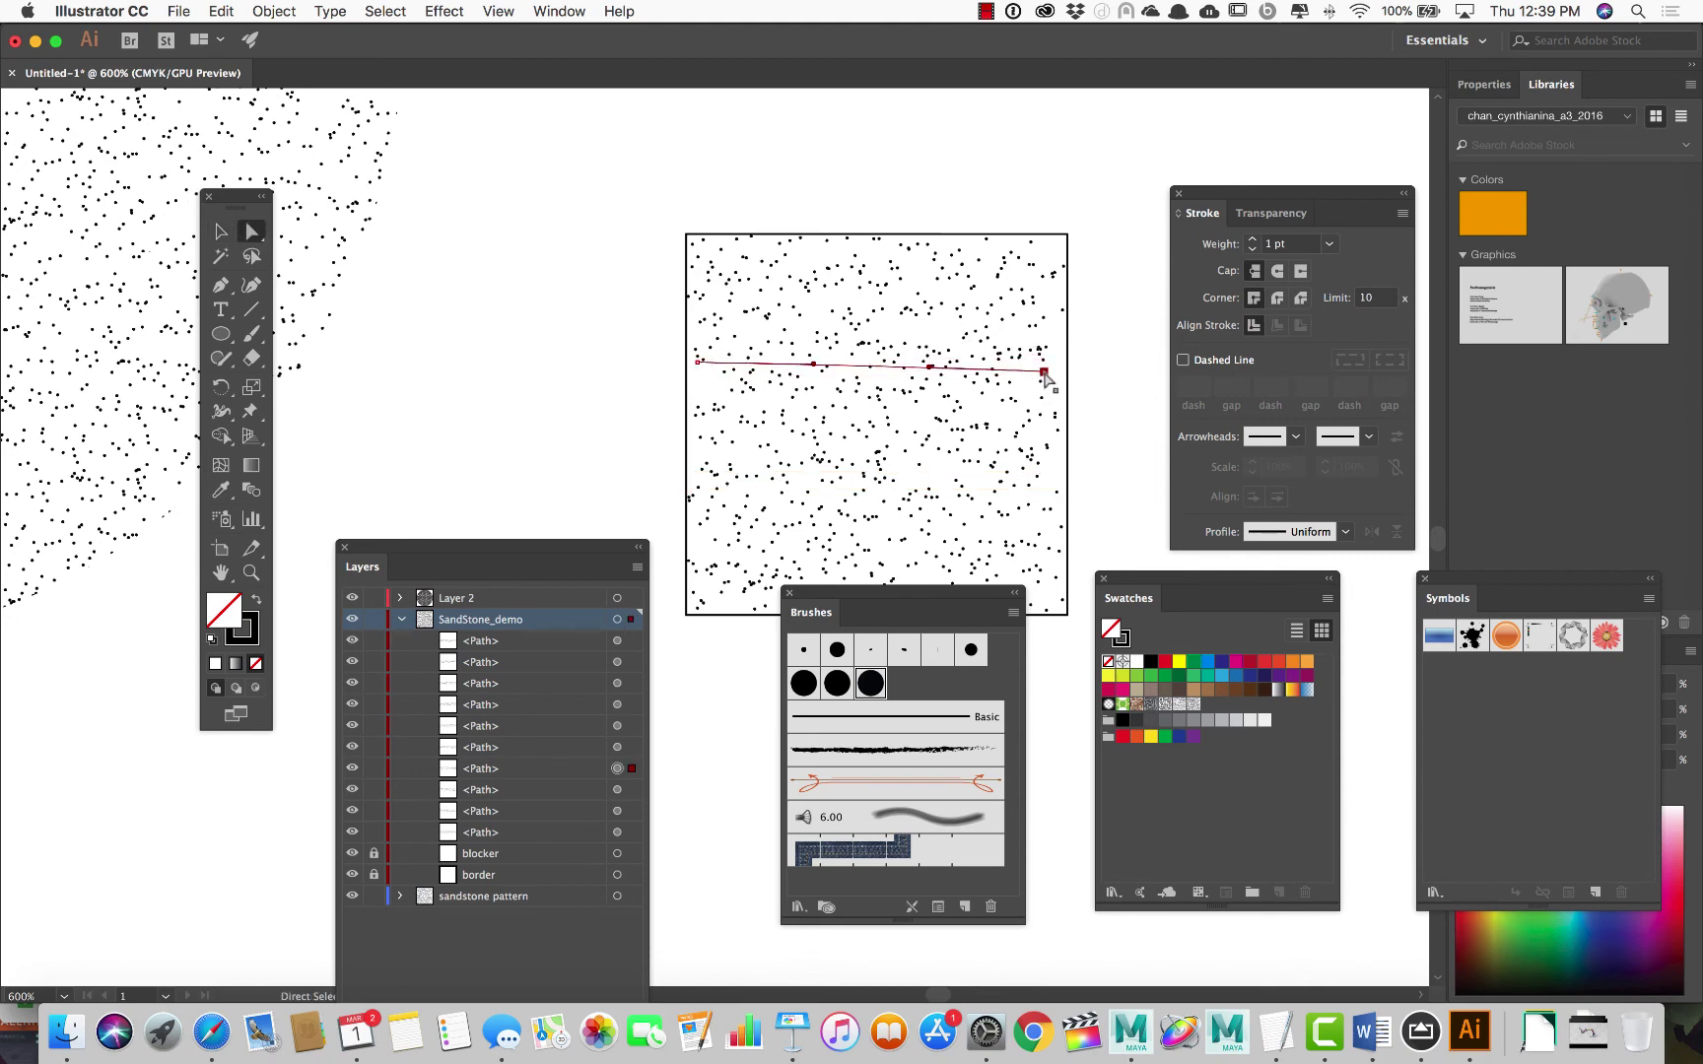
drag(1046, 376, 1066, 339)
Nudge the two lower dot paths slightly left to realign them
click(767, 391)
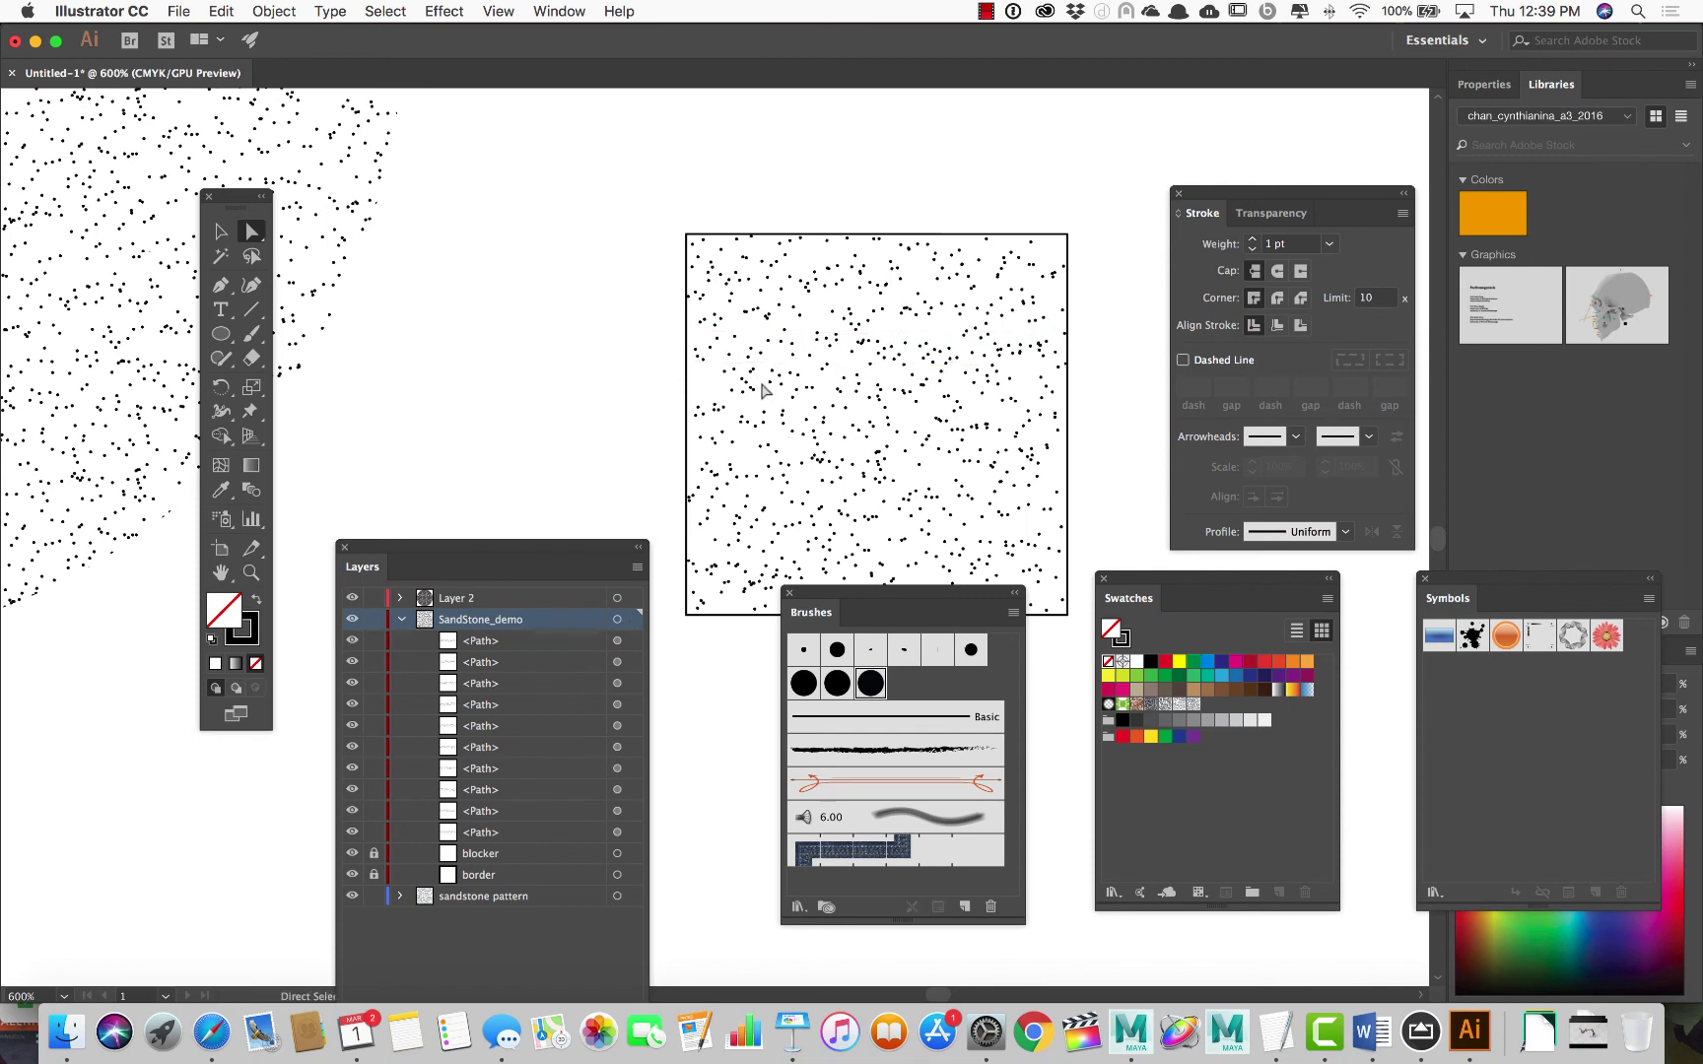
click(741, 399)
drag(696, 402, 705, 397)
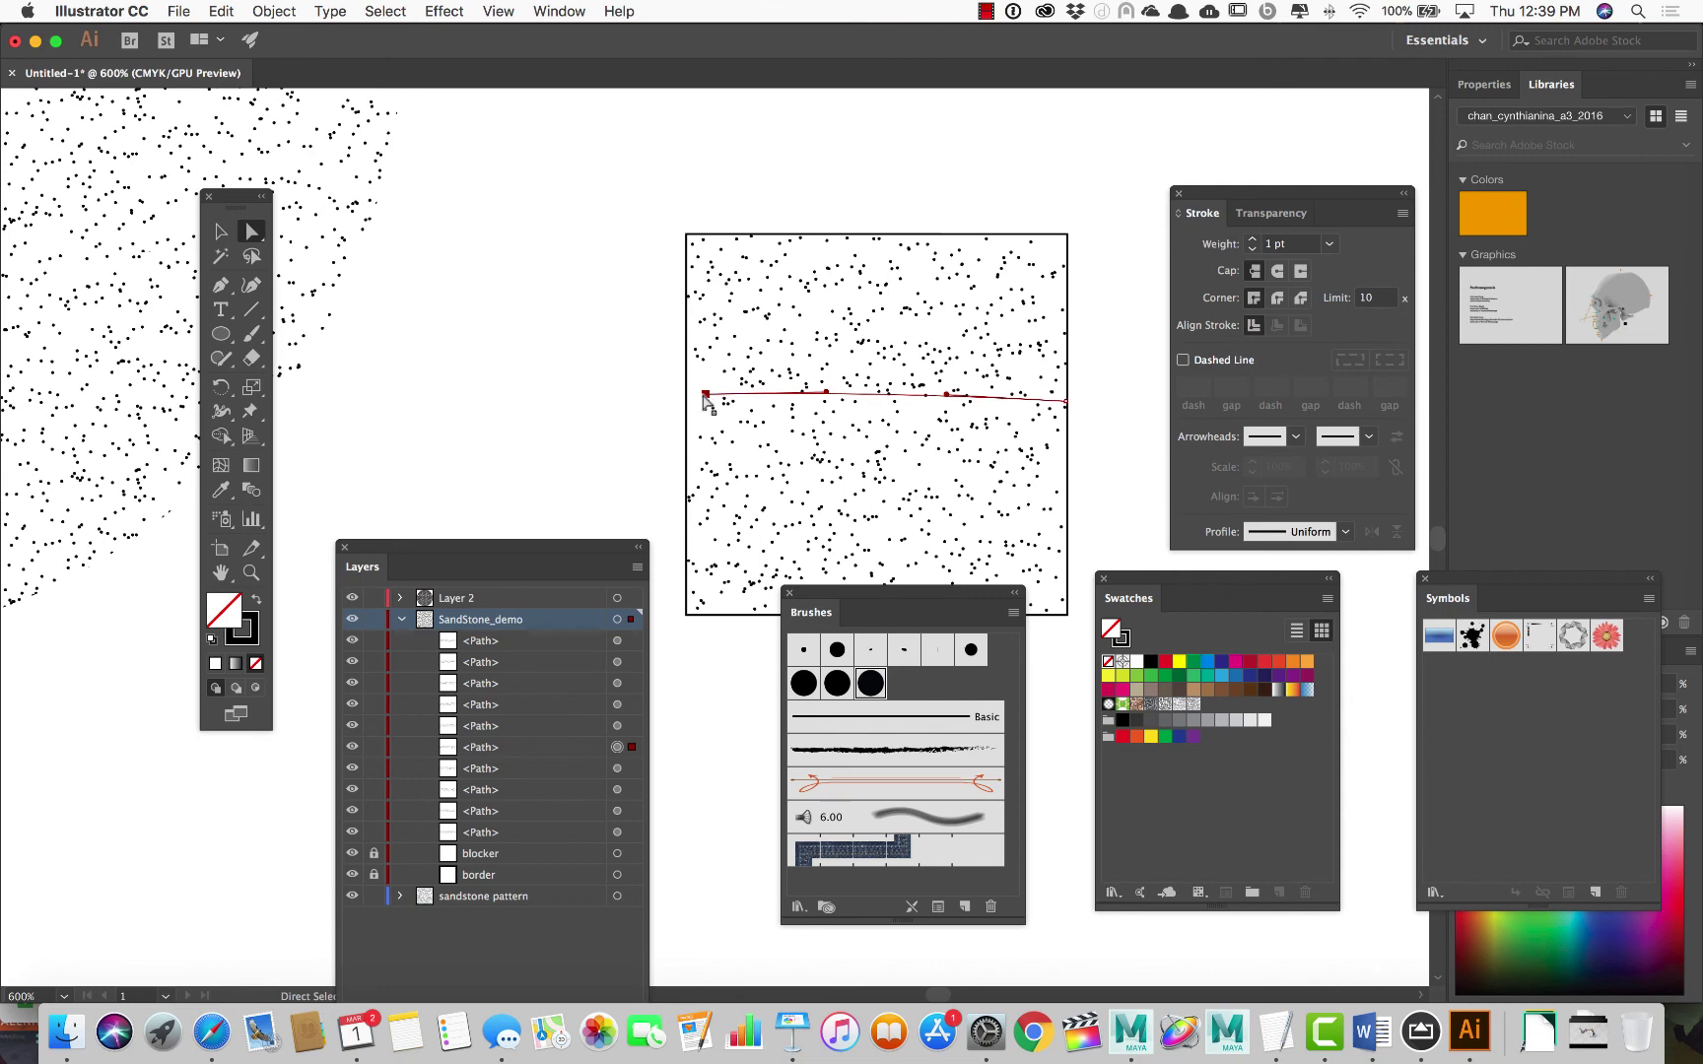
click(705, 365)
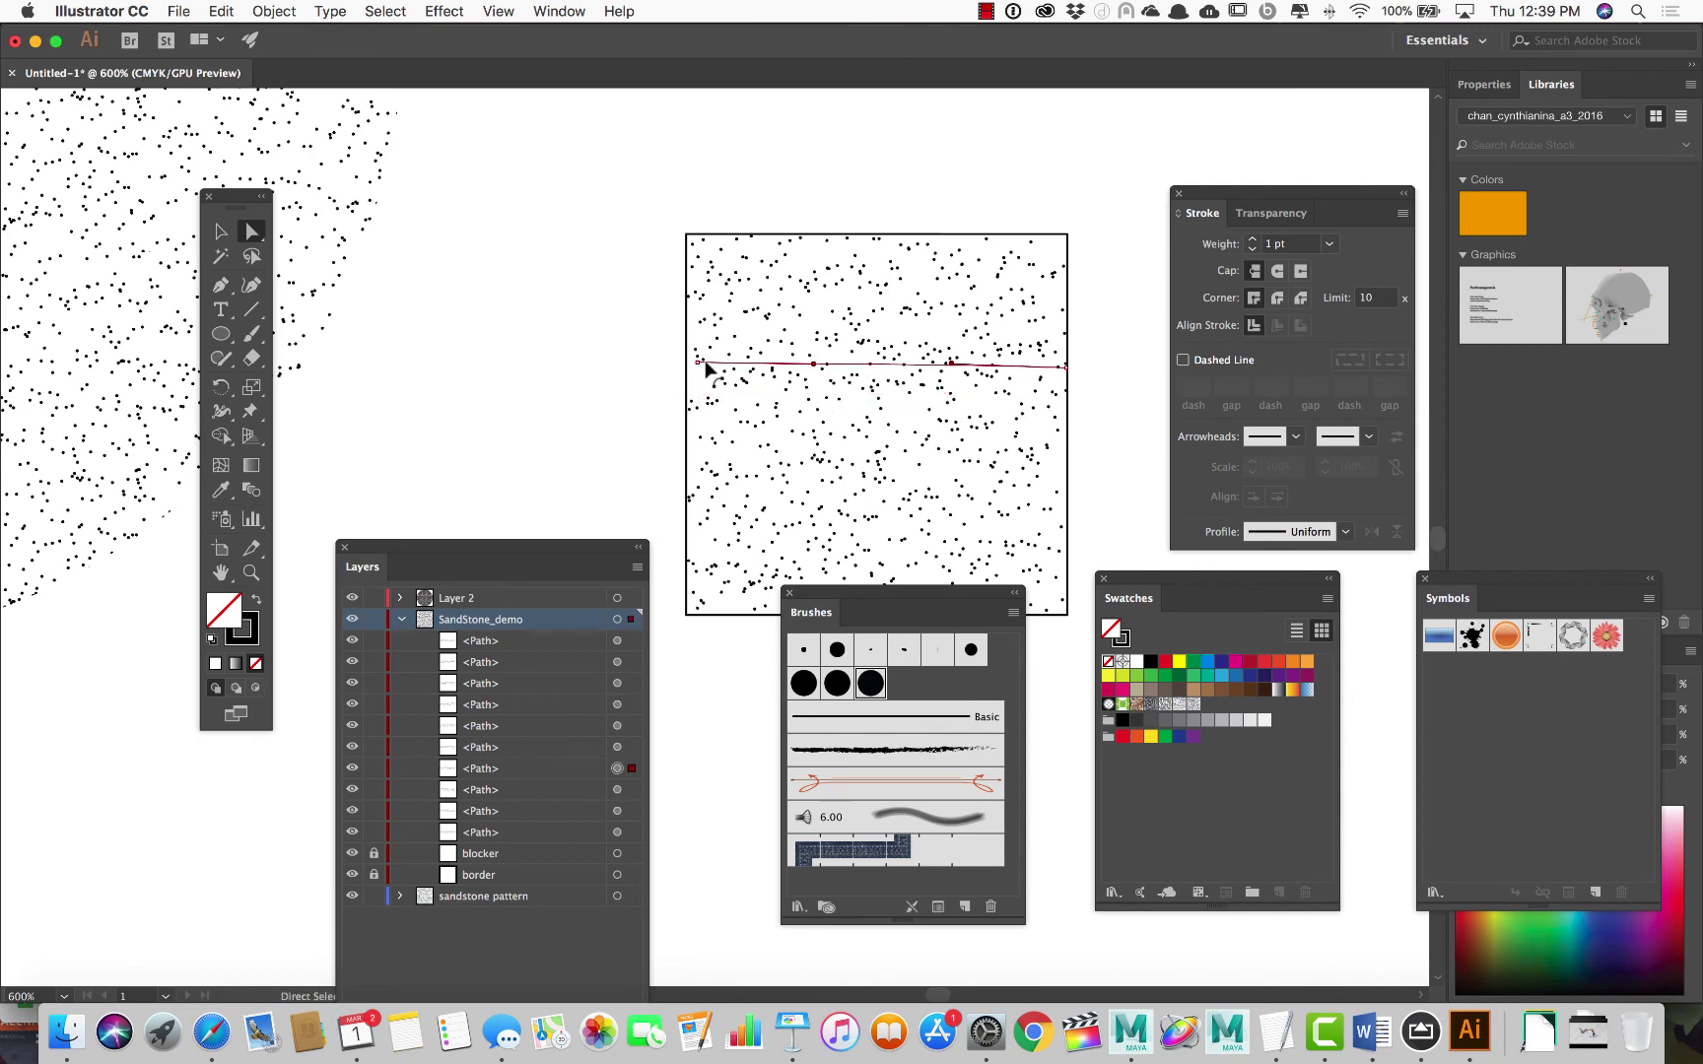
drag(698, 366, 690, 366)
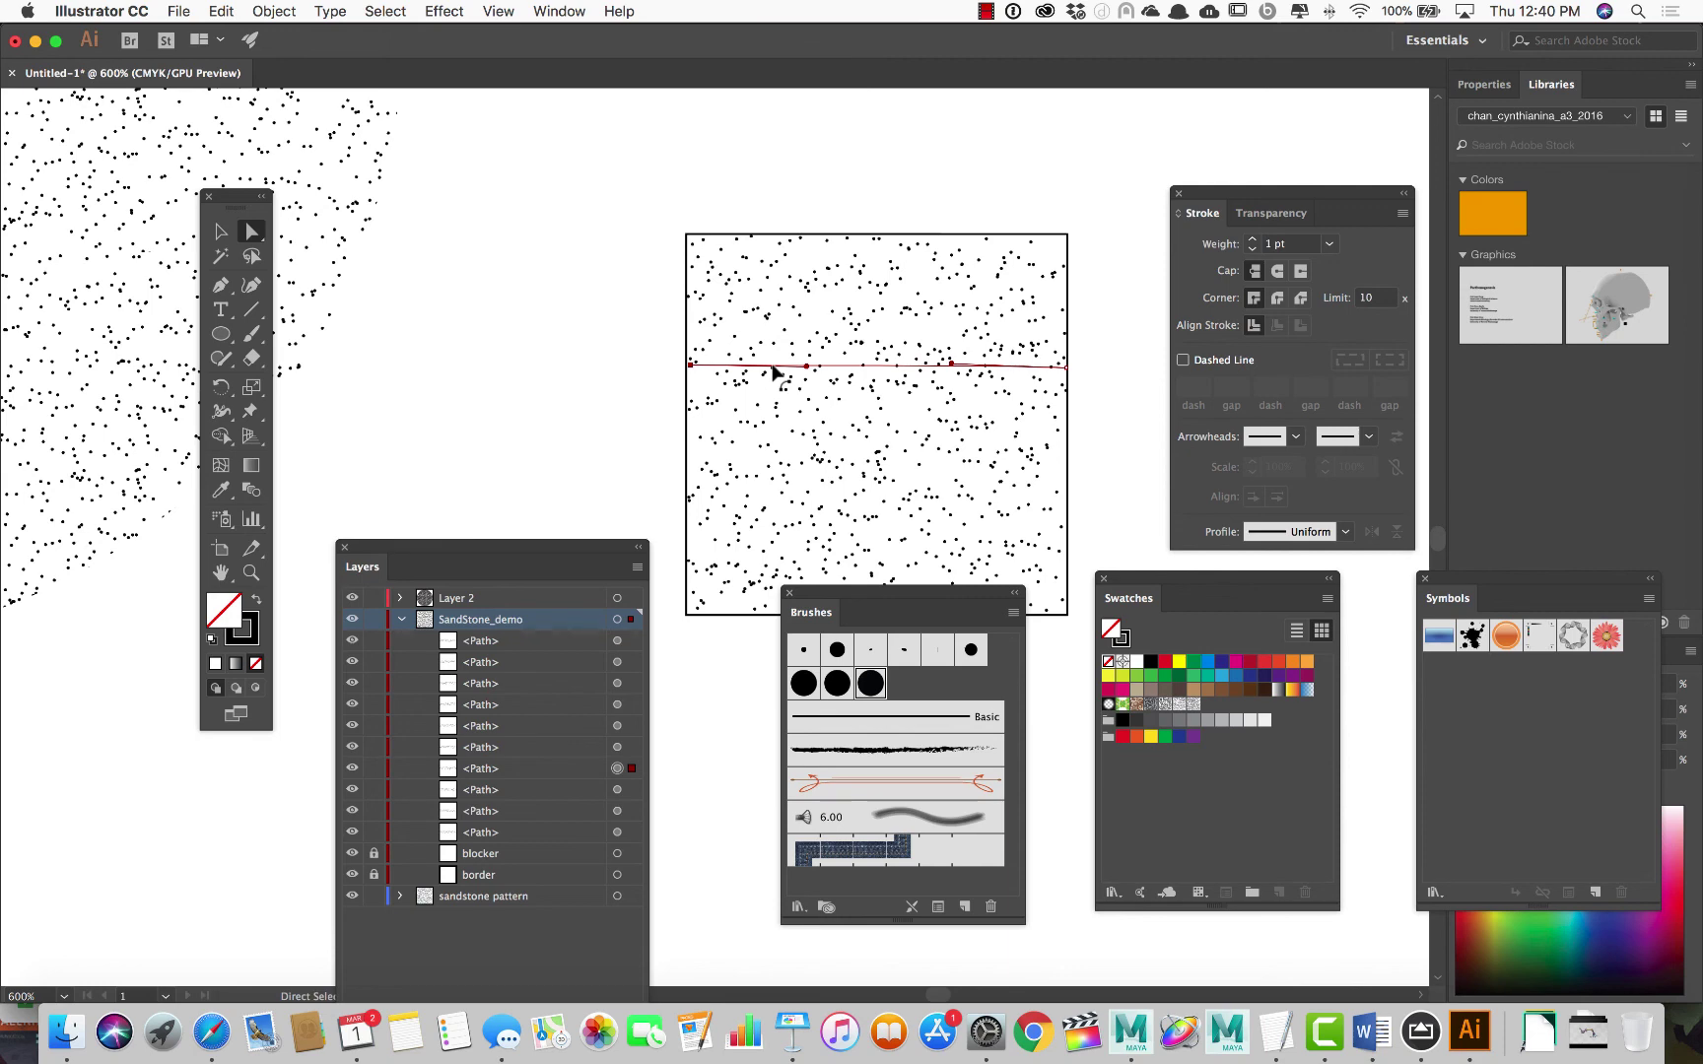
Adjust the top-edge dot path's right endpoint so it ends at the tile edge, then deselect
click(1061, 262)
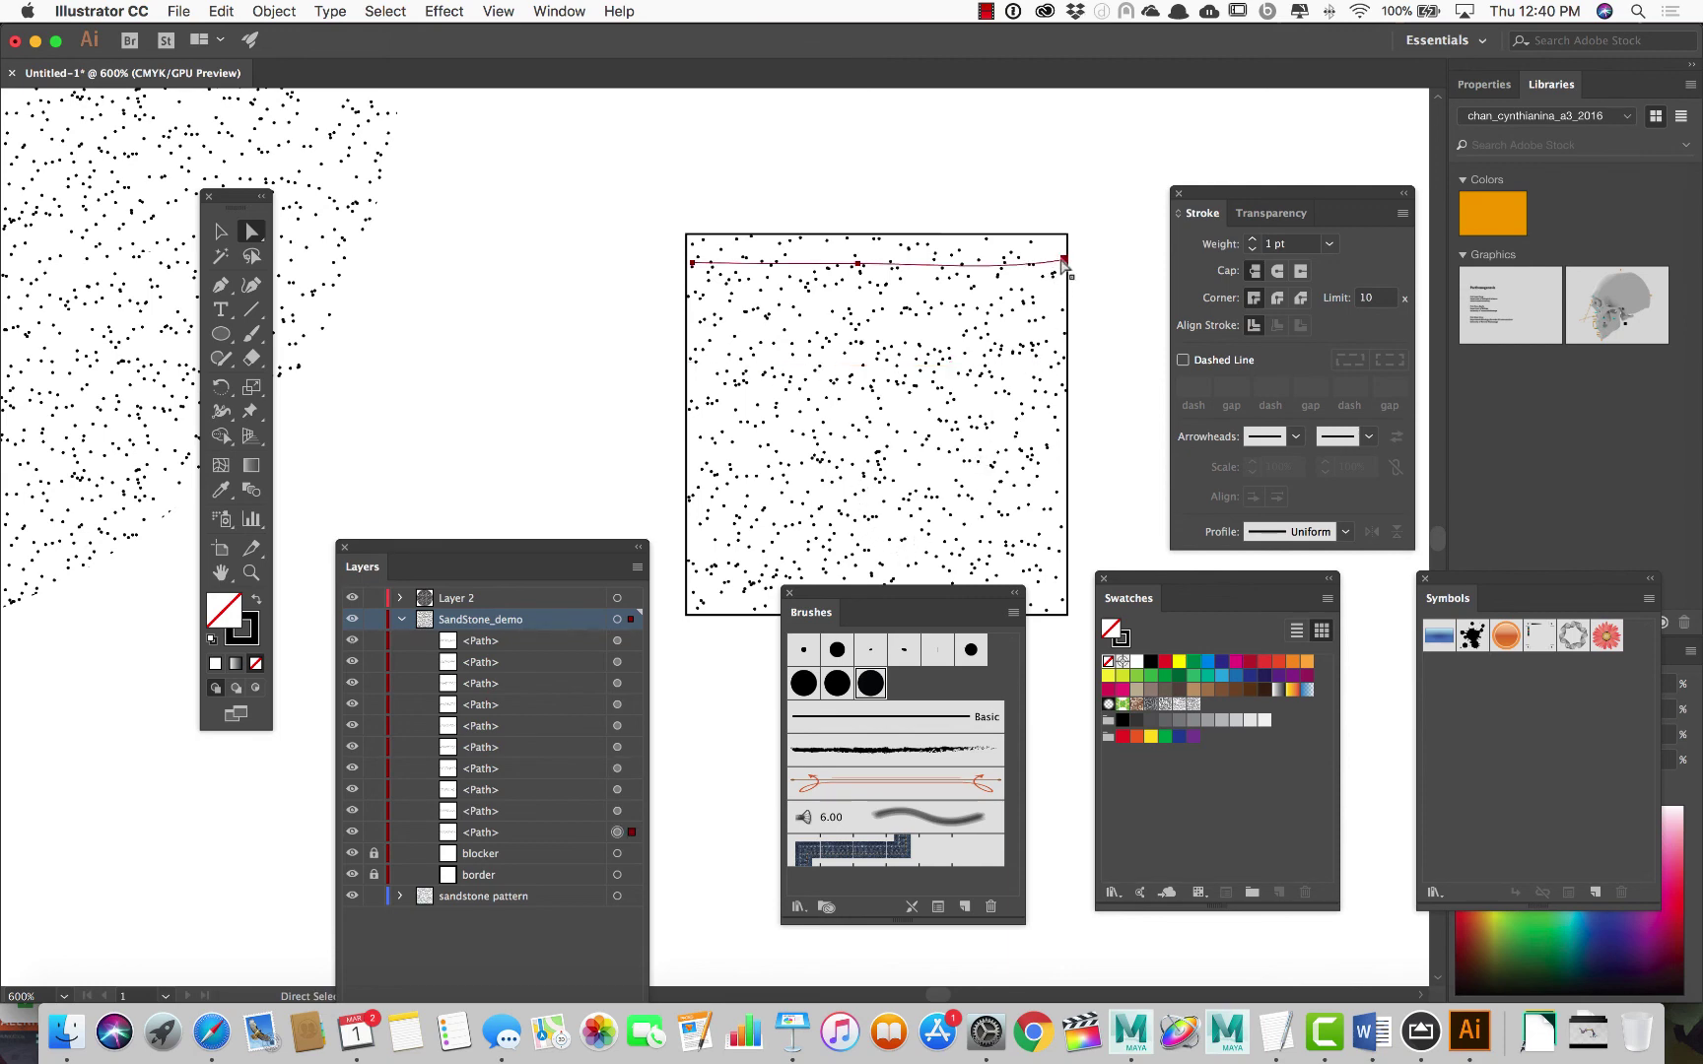
click(993, 264)
click(1051, 294)
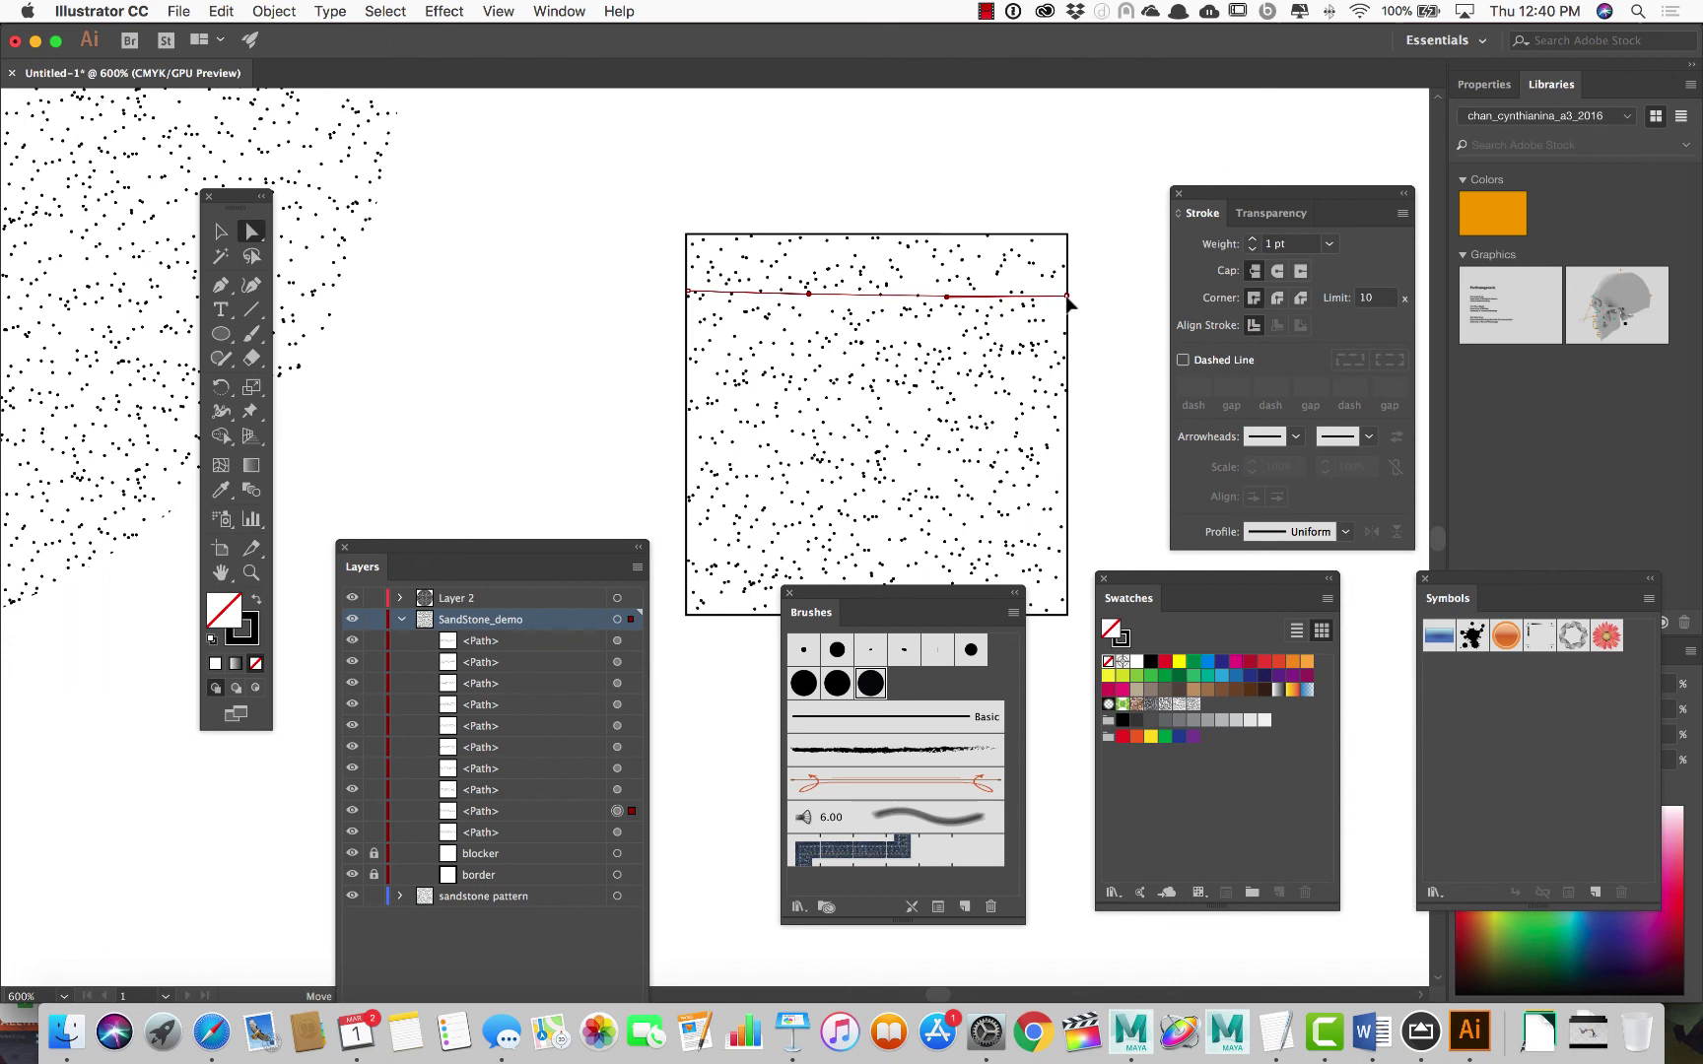
click(1066, 298)
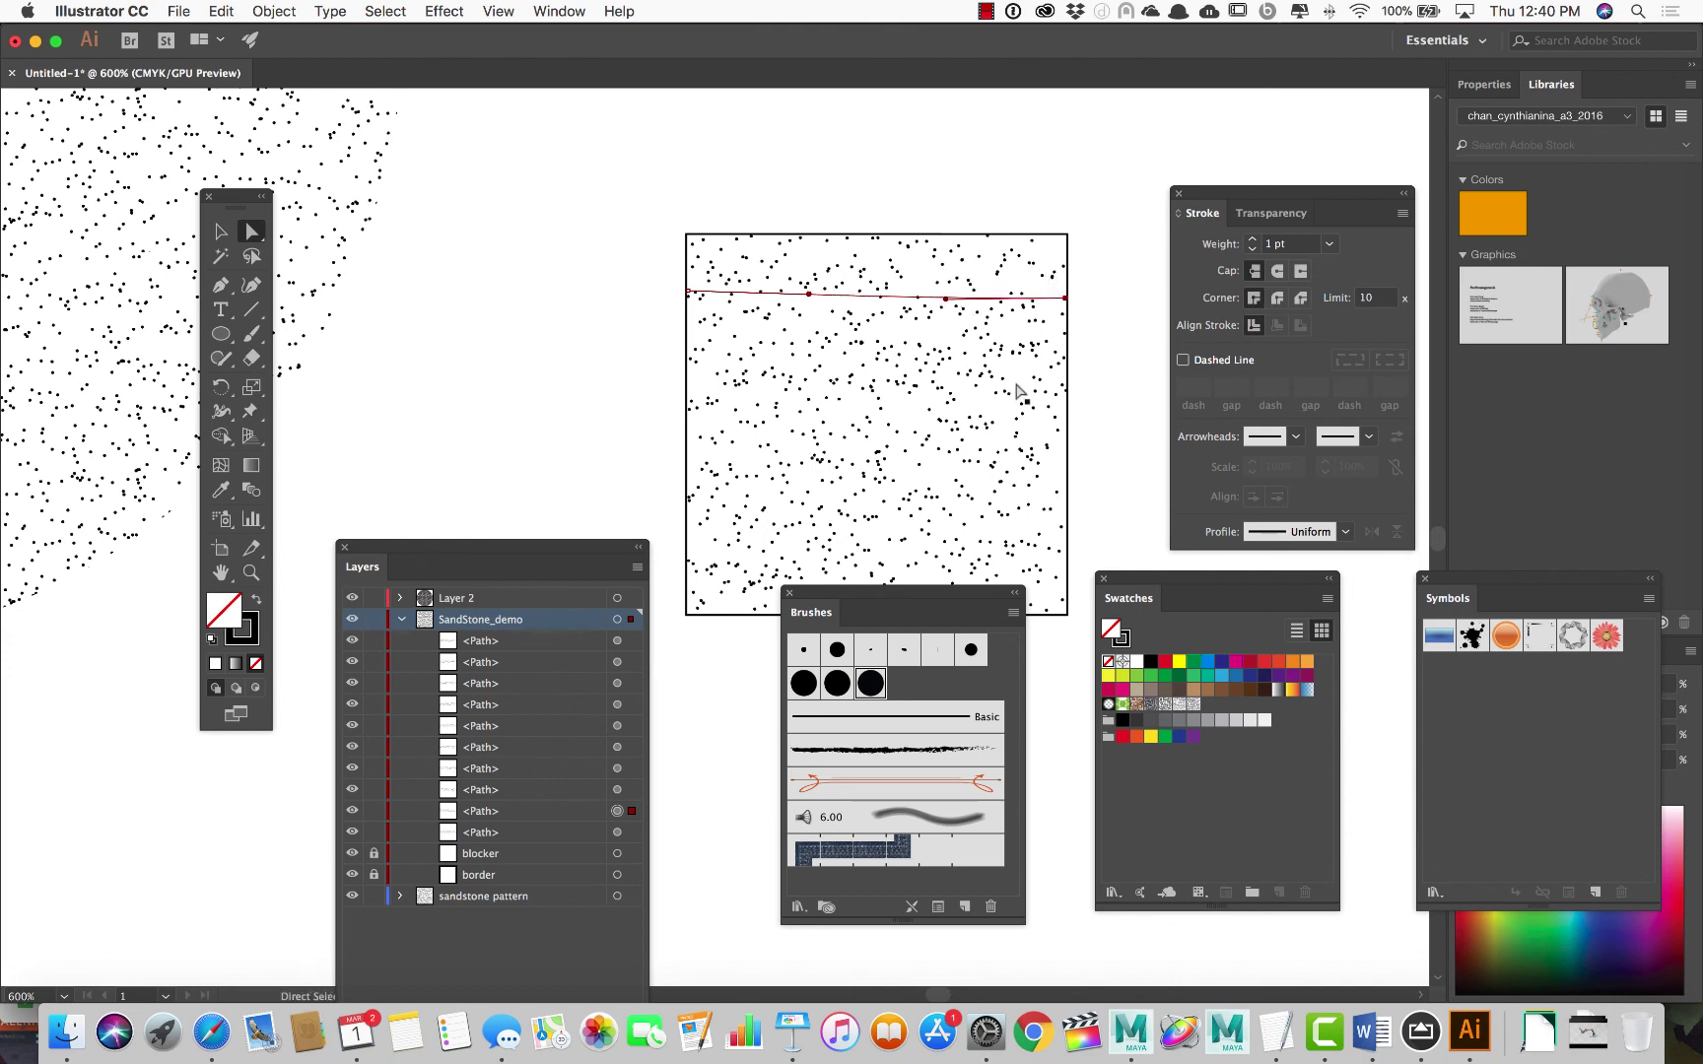
click(589, 409)
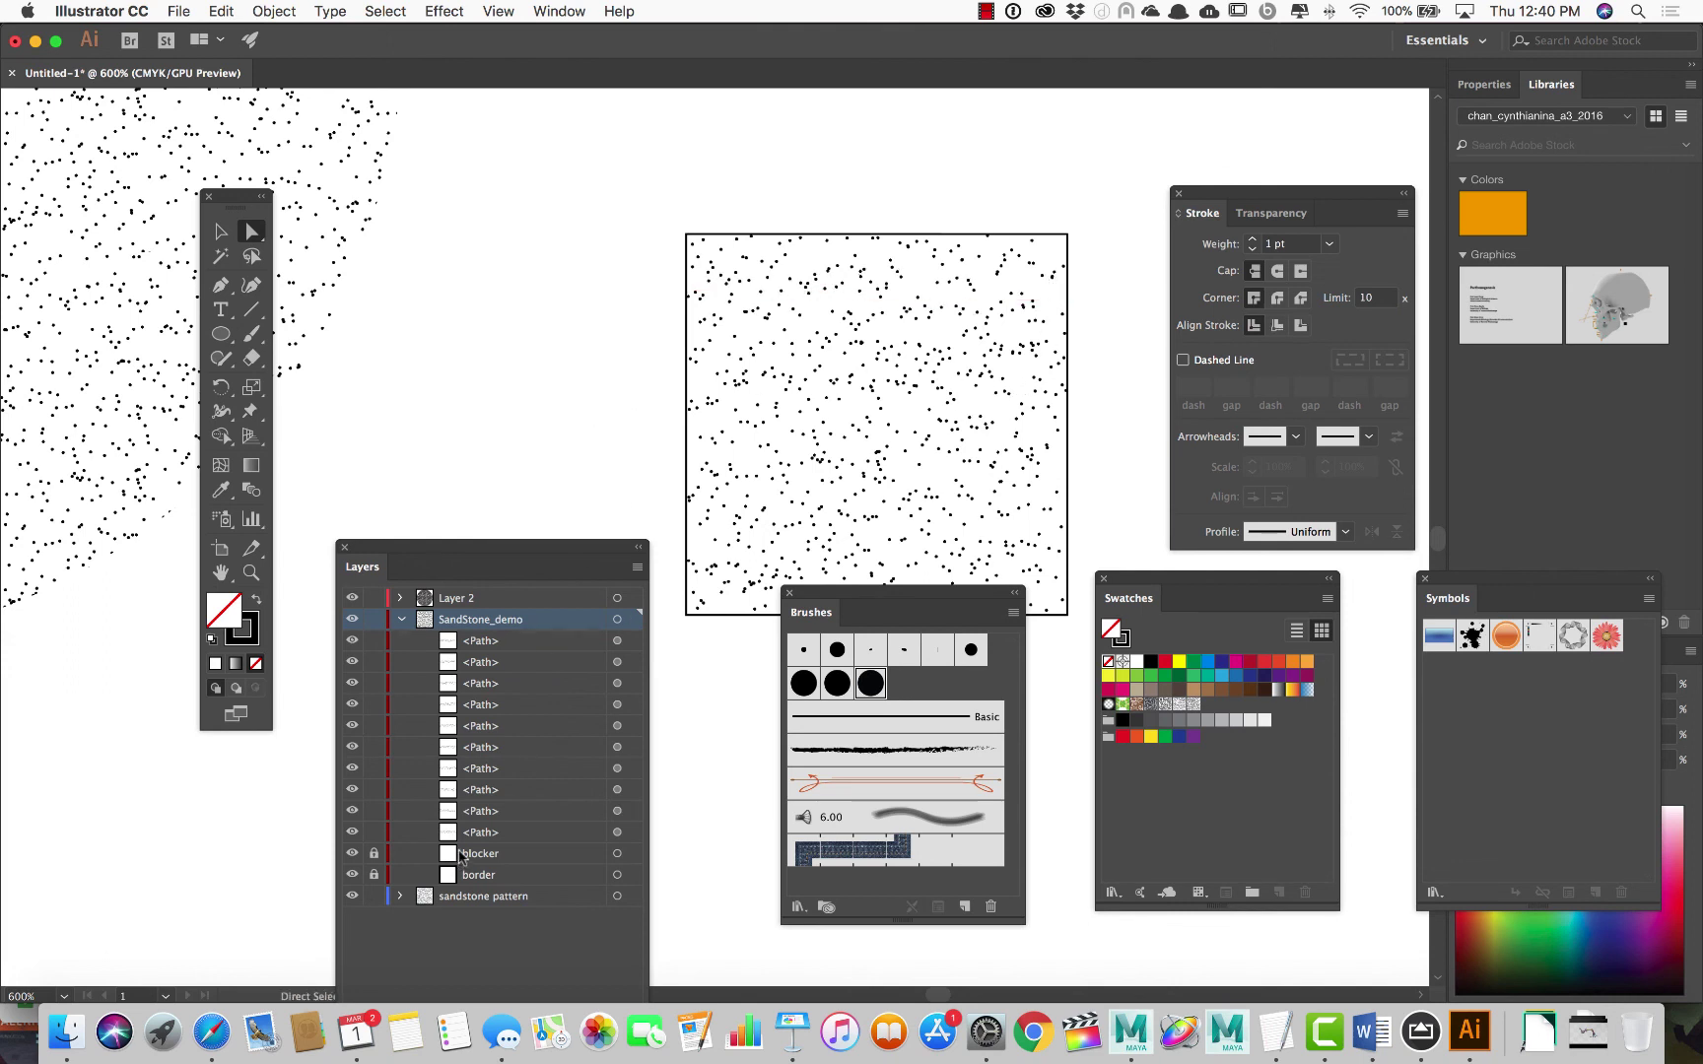
Unlock the blocker layer and set the blocker rectangle's stroke to None
drag(514, 560, 508, 216)
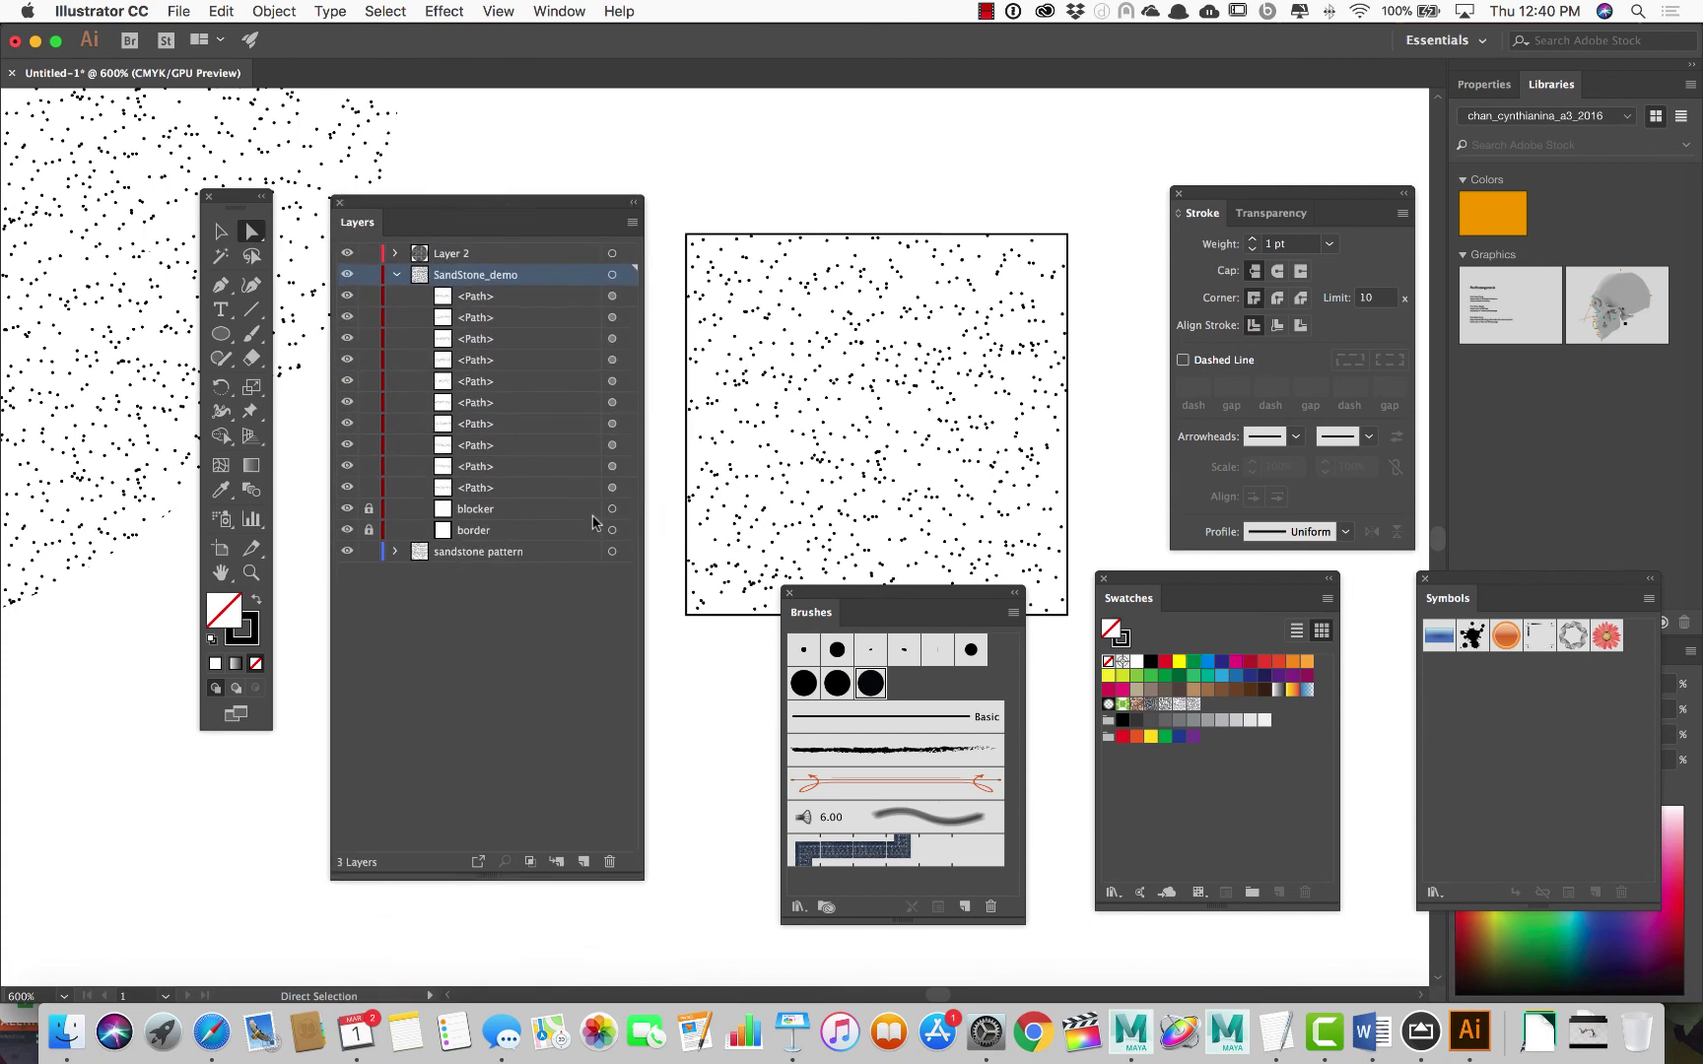
click(369, 509)
click(612, 510)
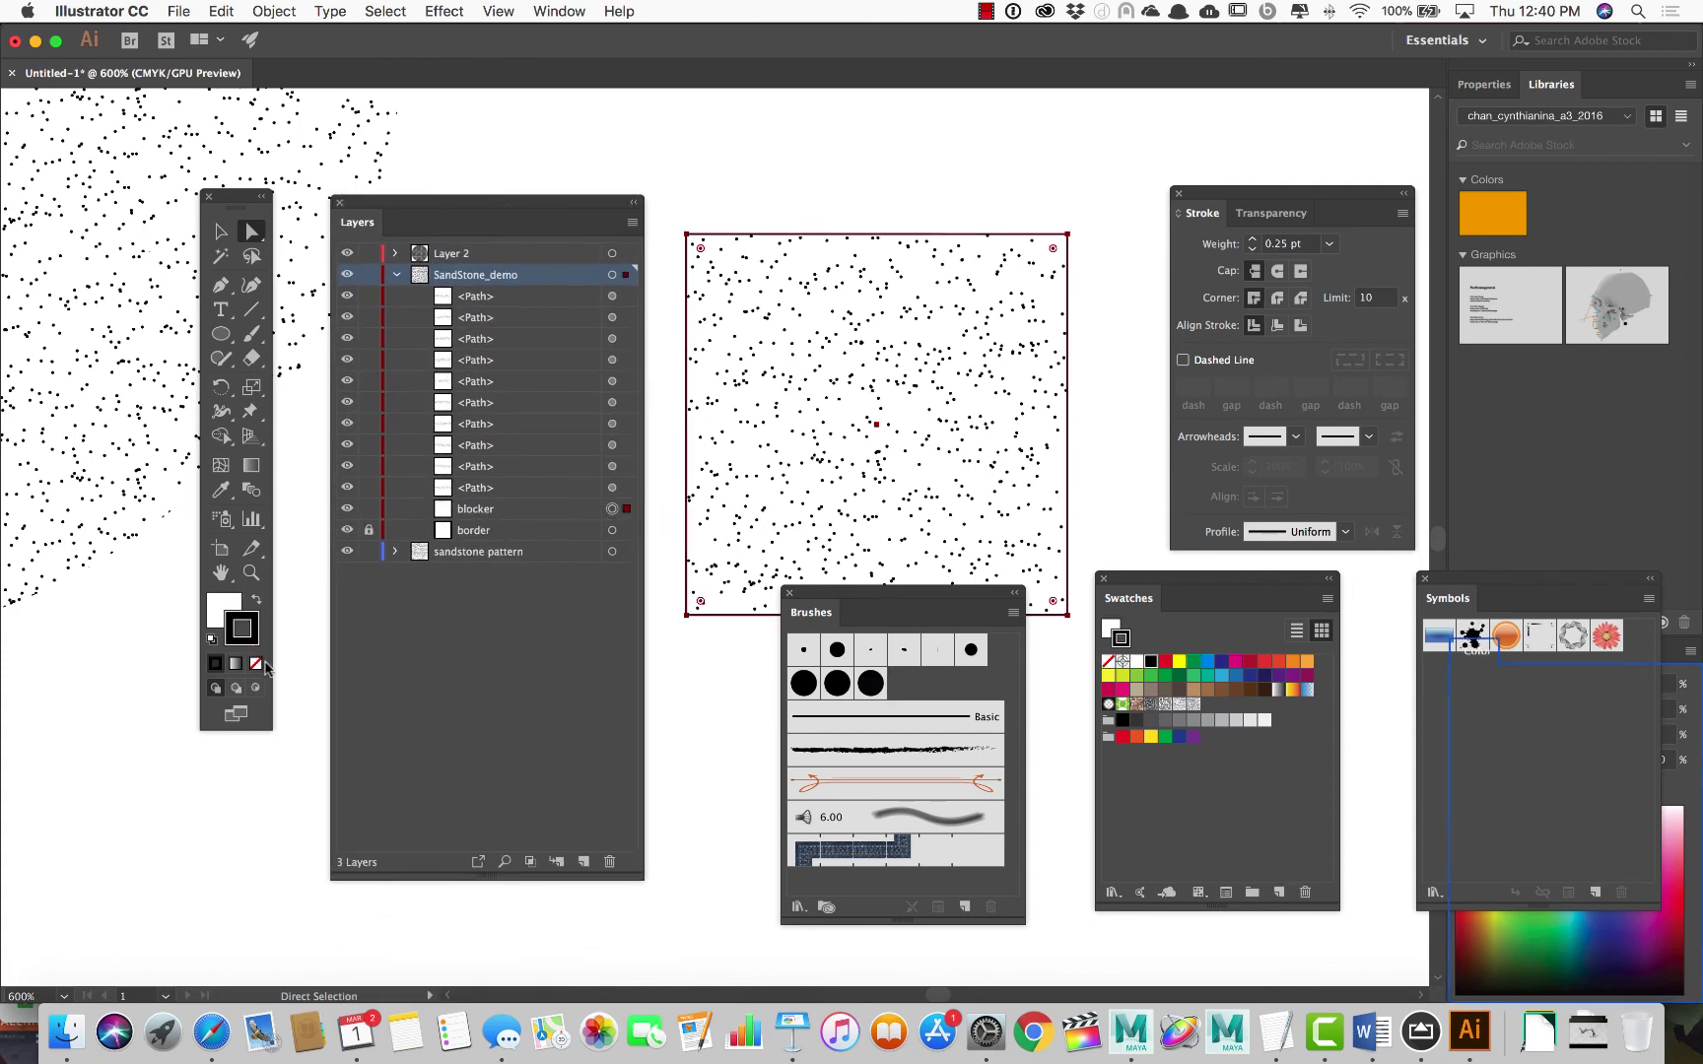
click(255, 665)
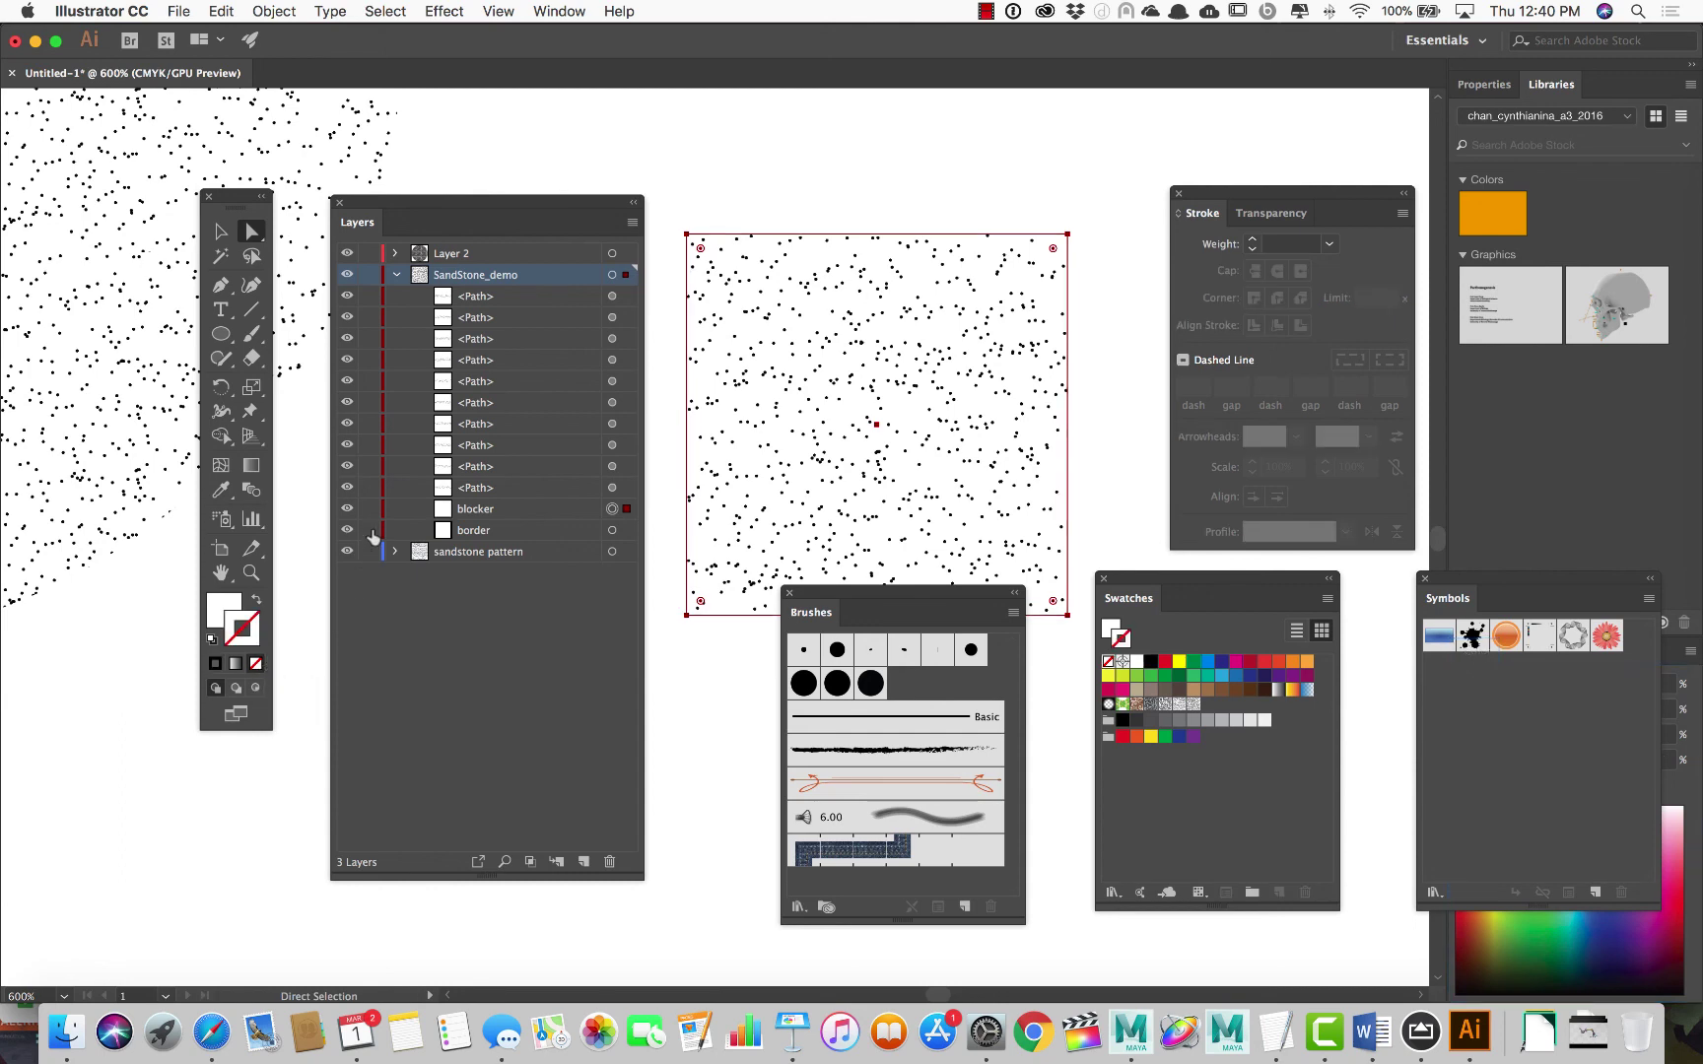
Select all SandStone_demo tile paths and drag them onto the pattern swatch
key(v)
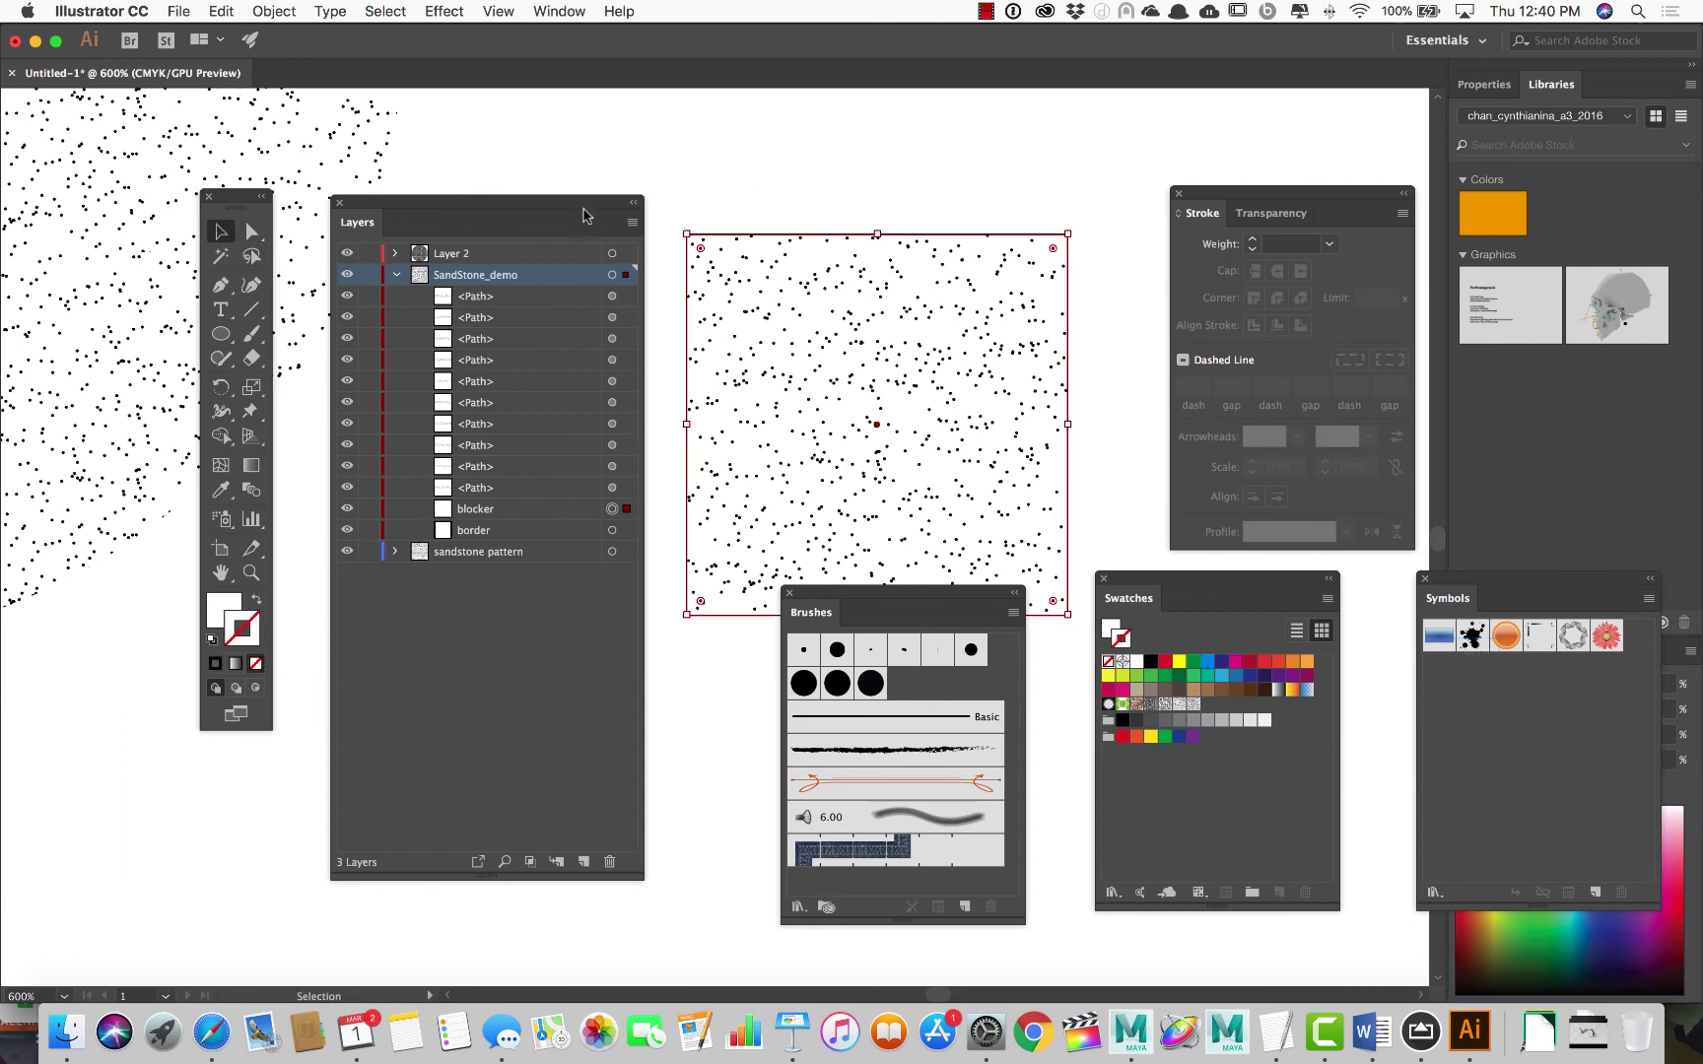
drag(649, 183, 1091, 643)
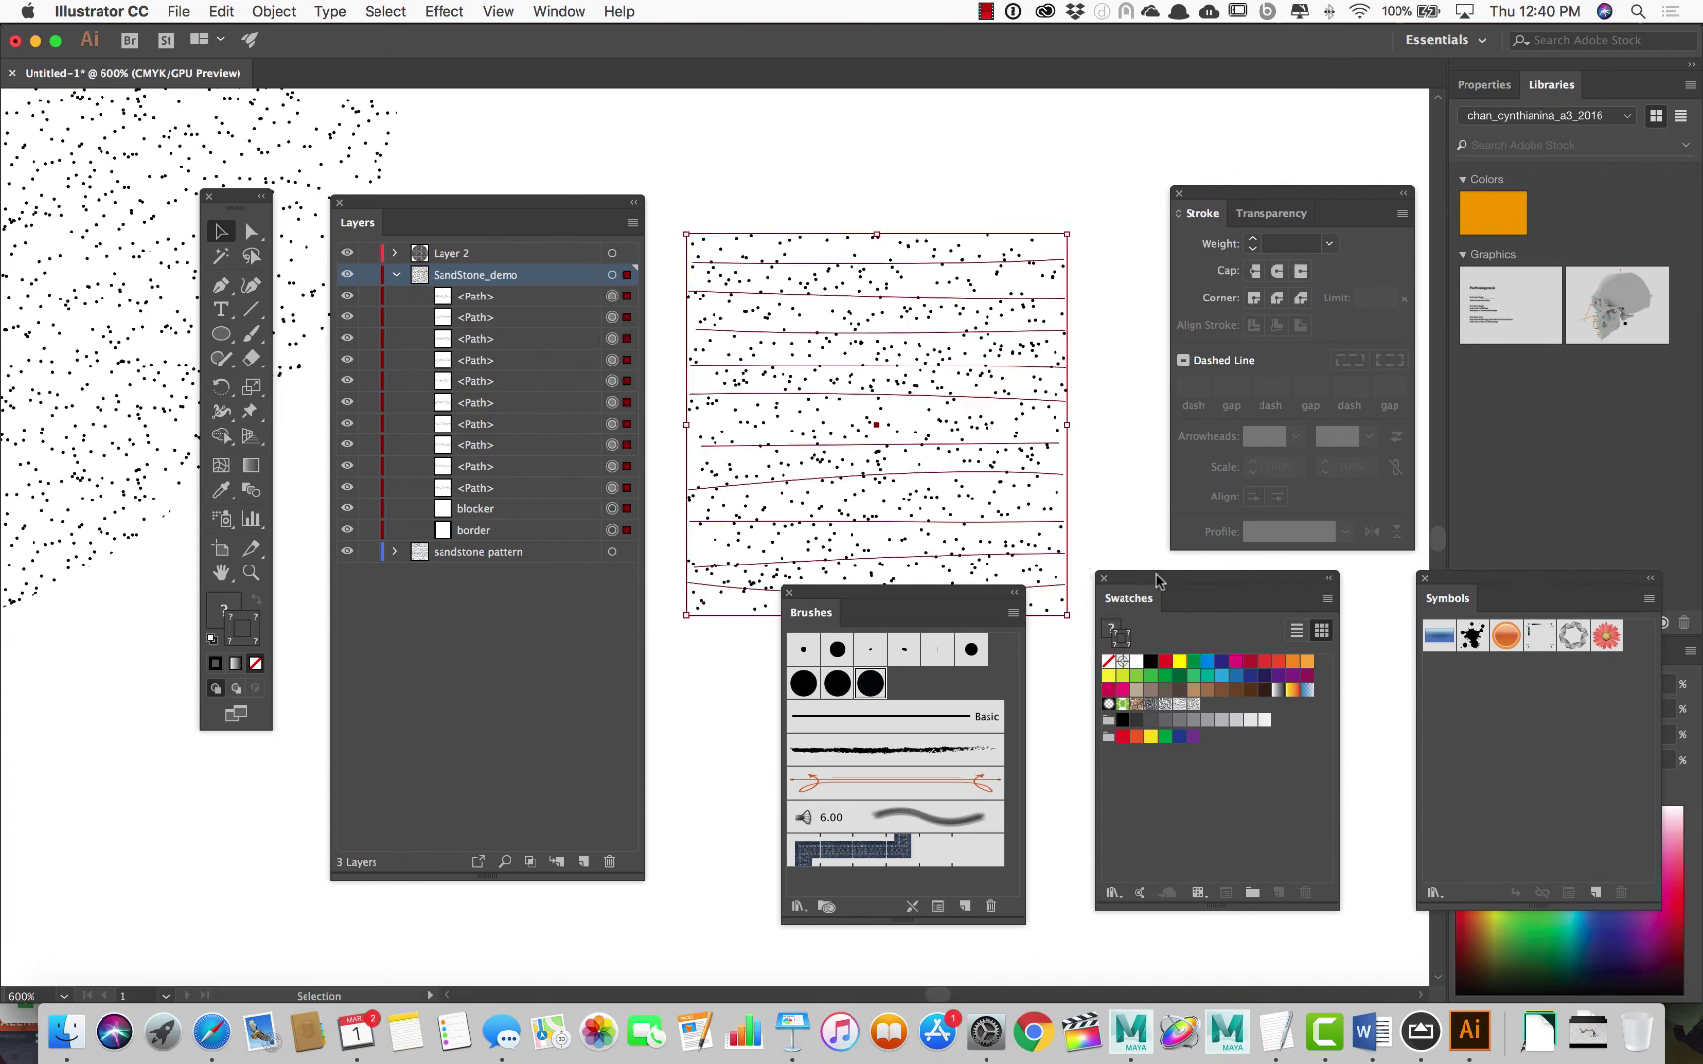
drag(1158, 582, 1152, 210)
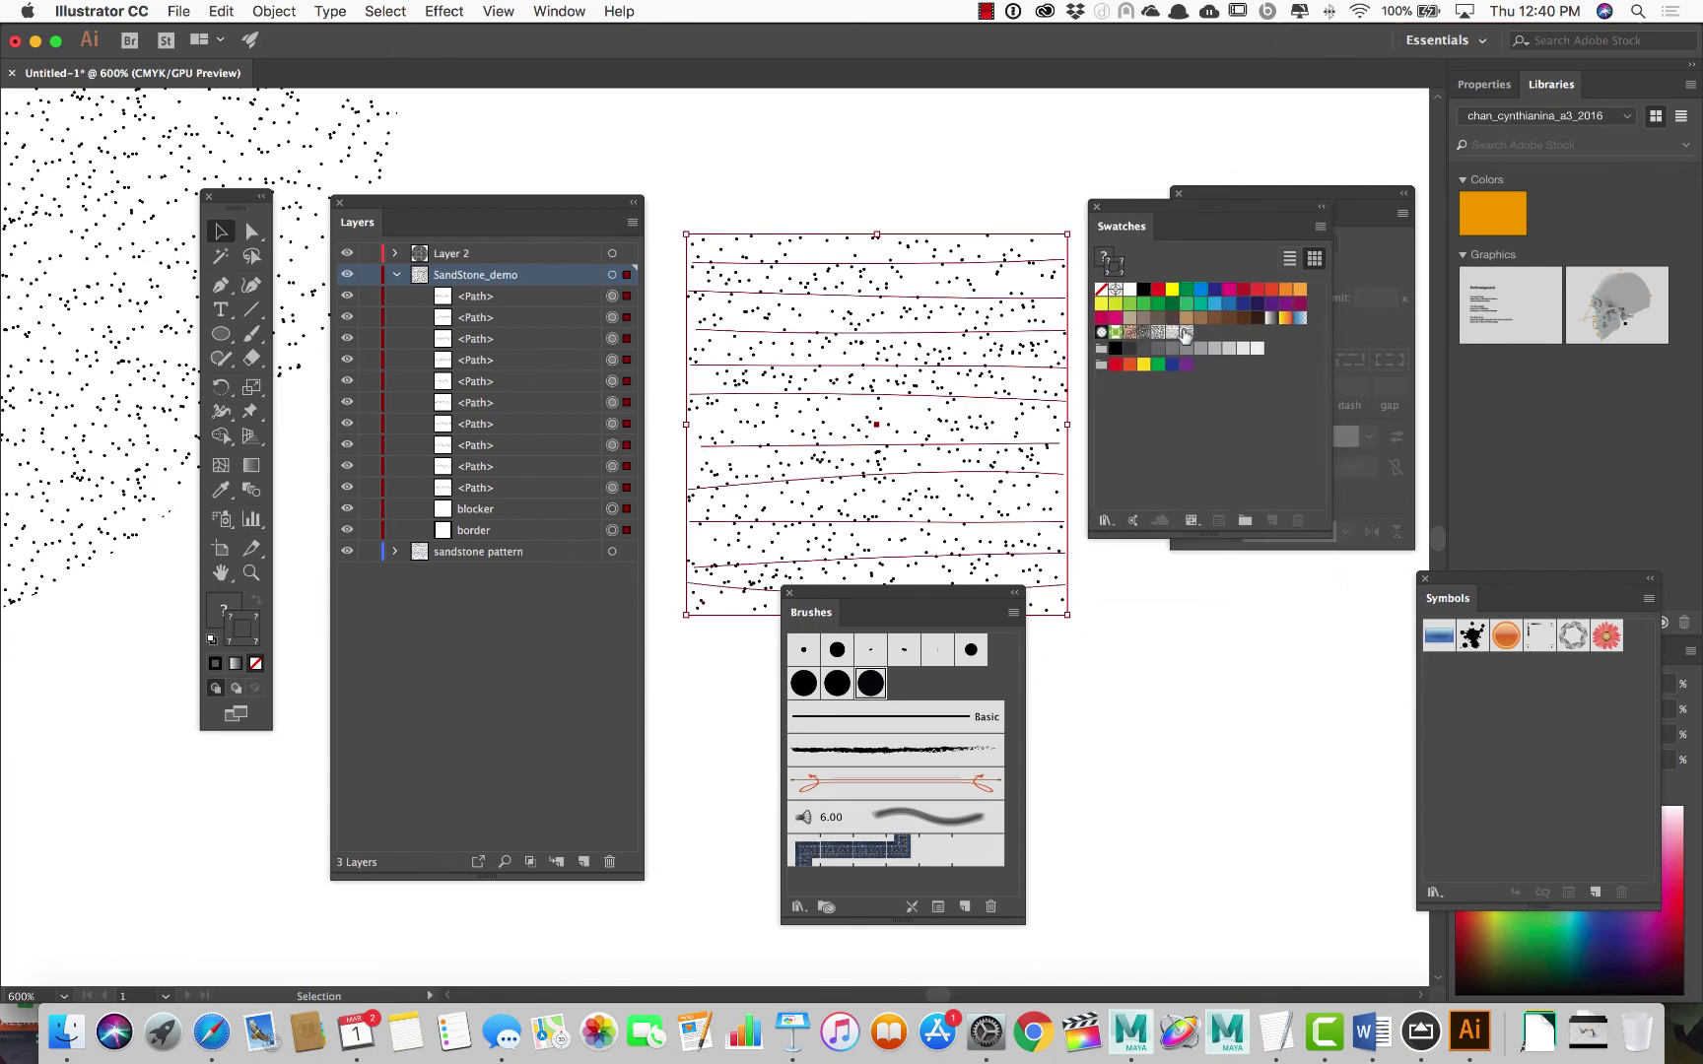
mouse_move(1185, 334)
mouse_down()
mouse_move(985, 404)
mouse_move(1195, 341)
mouse_up()
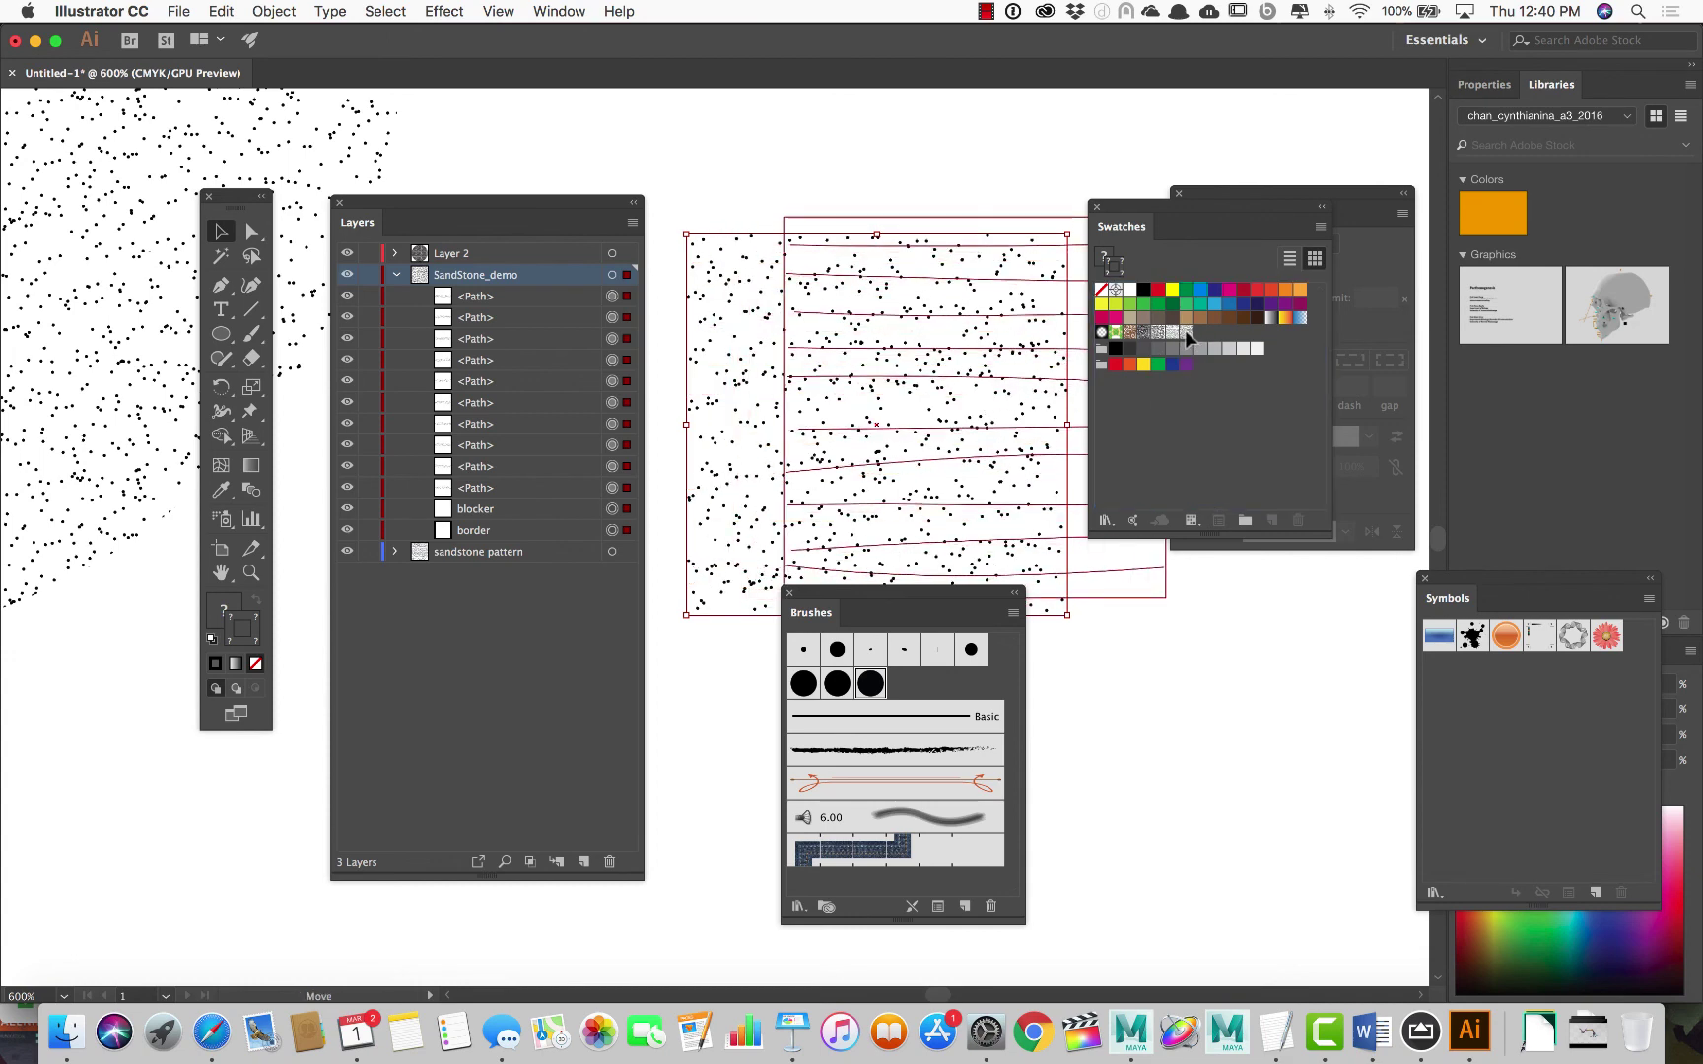
click(143, 224)
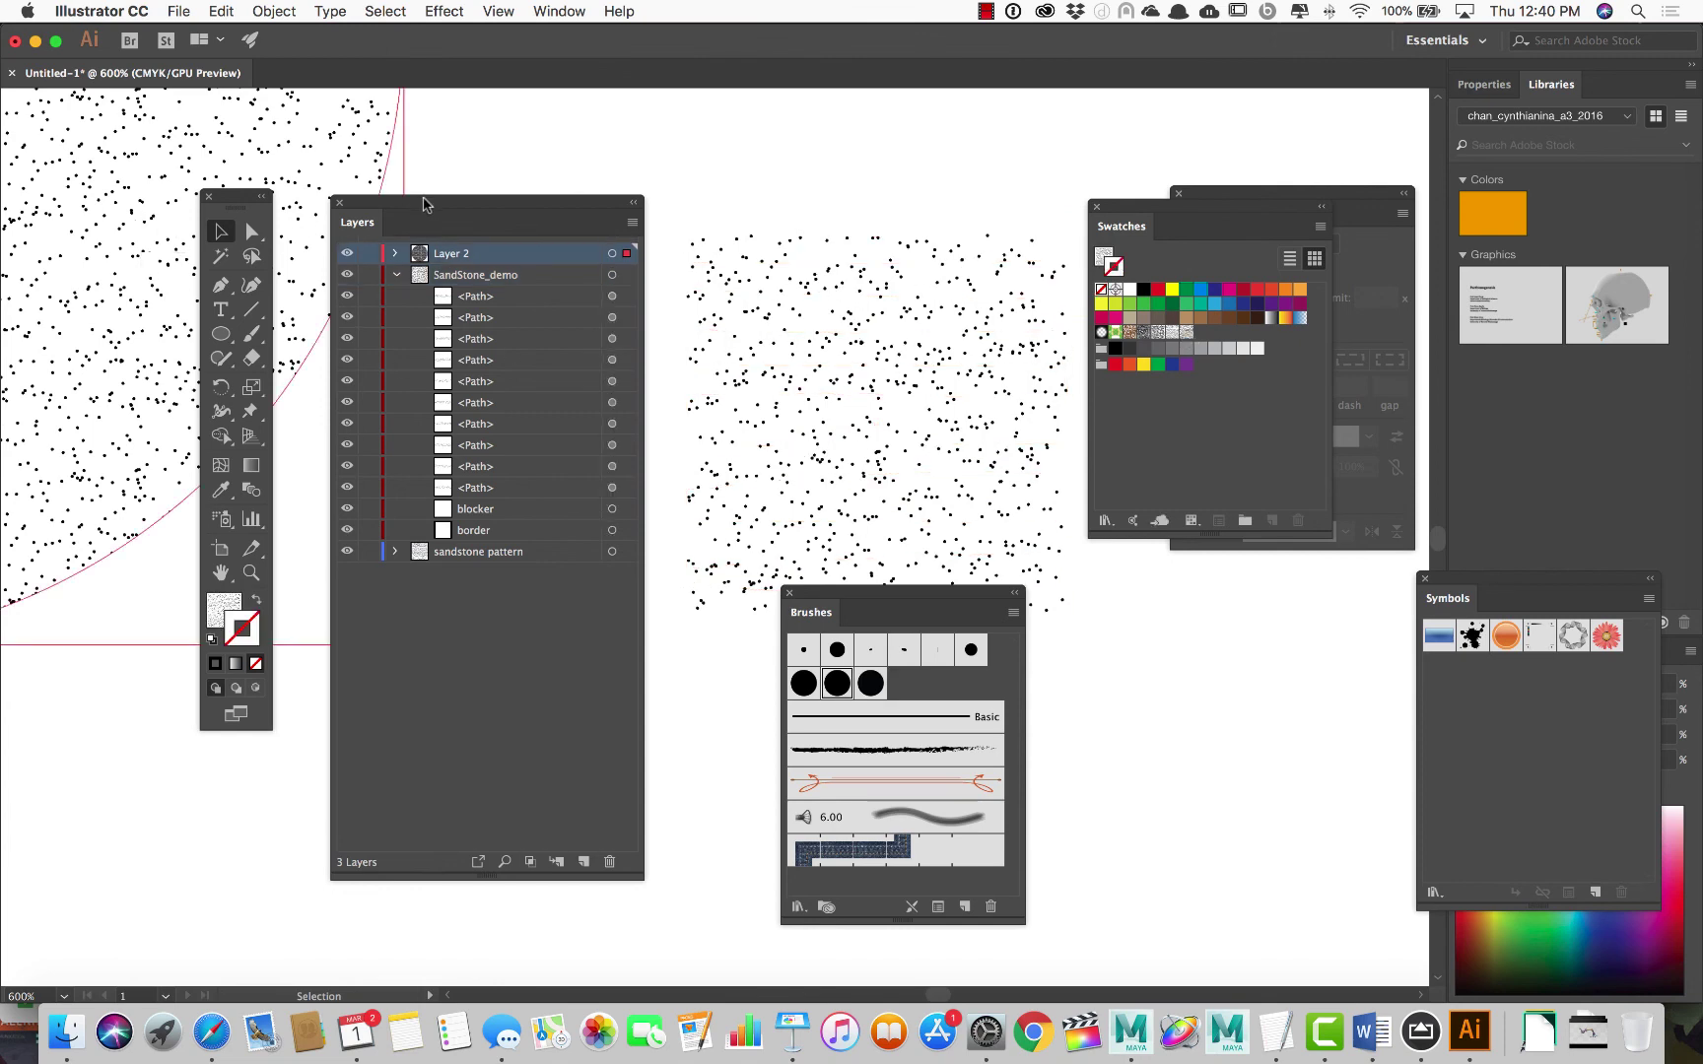
drag(424, 204, 740, 307)
drag(224, 196, 462, 611)
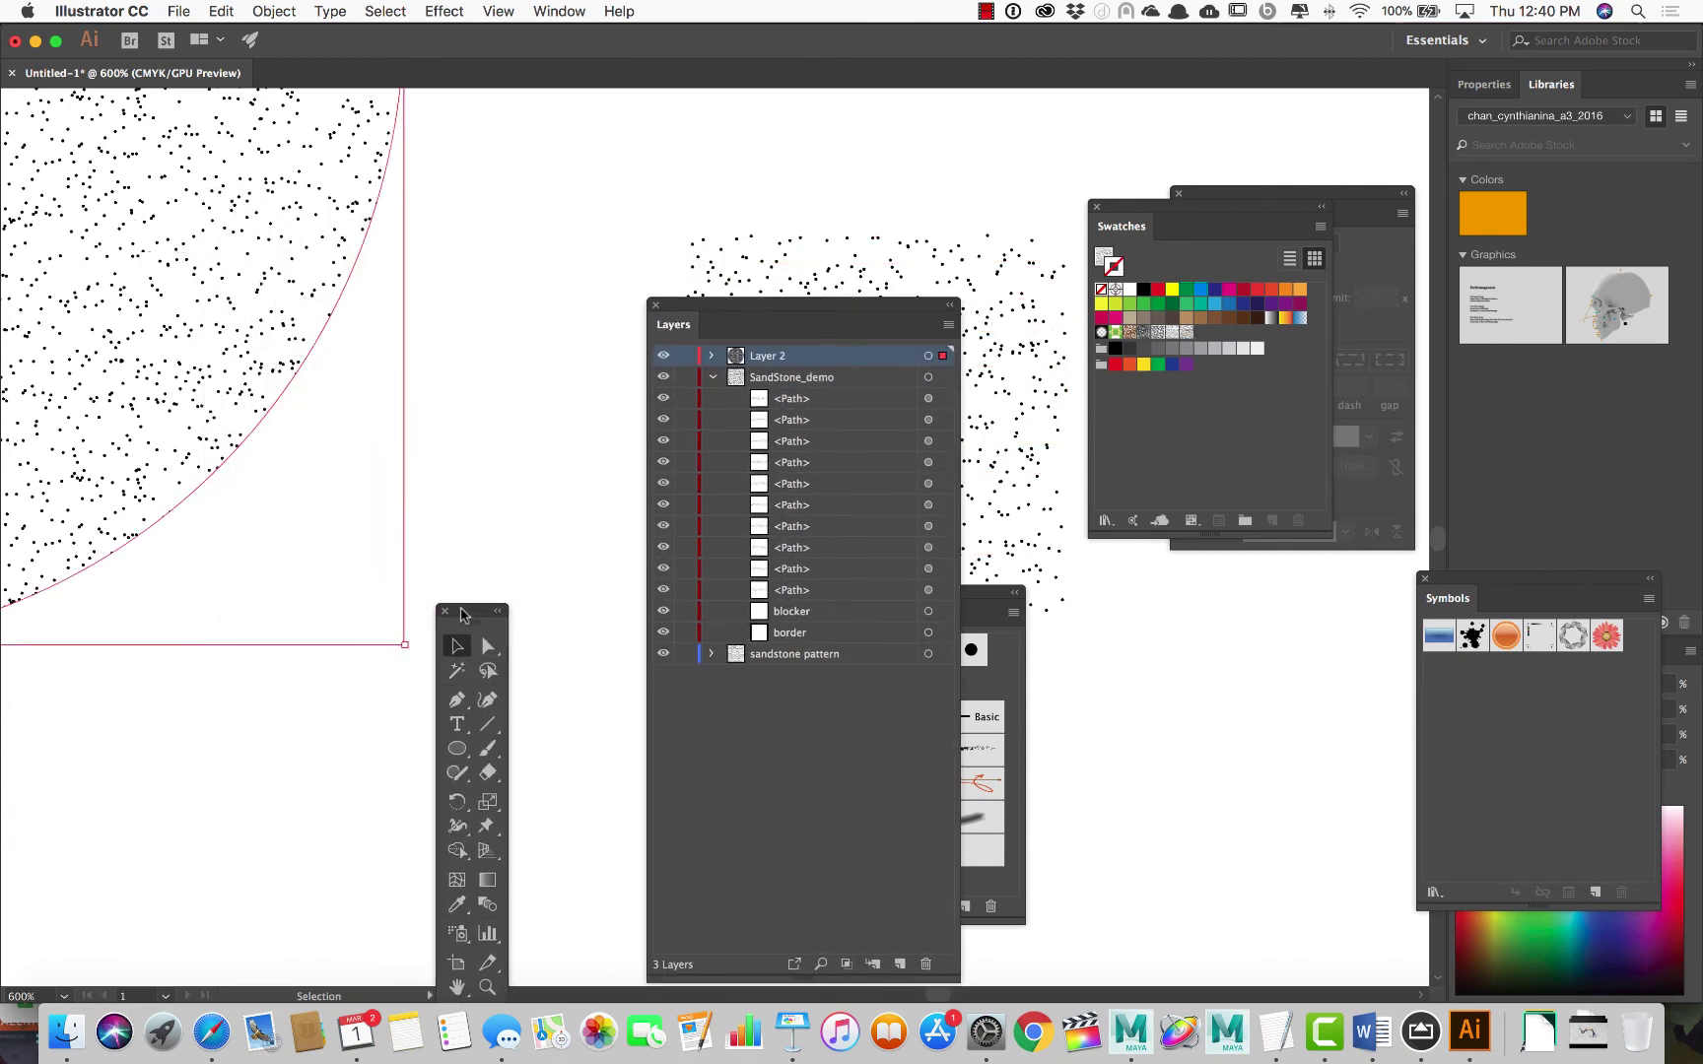
scroll(213, 456, up, 2)
scroll(212, 453, down, 3)
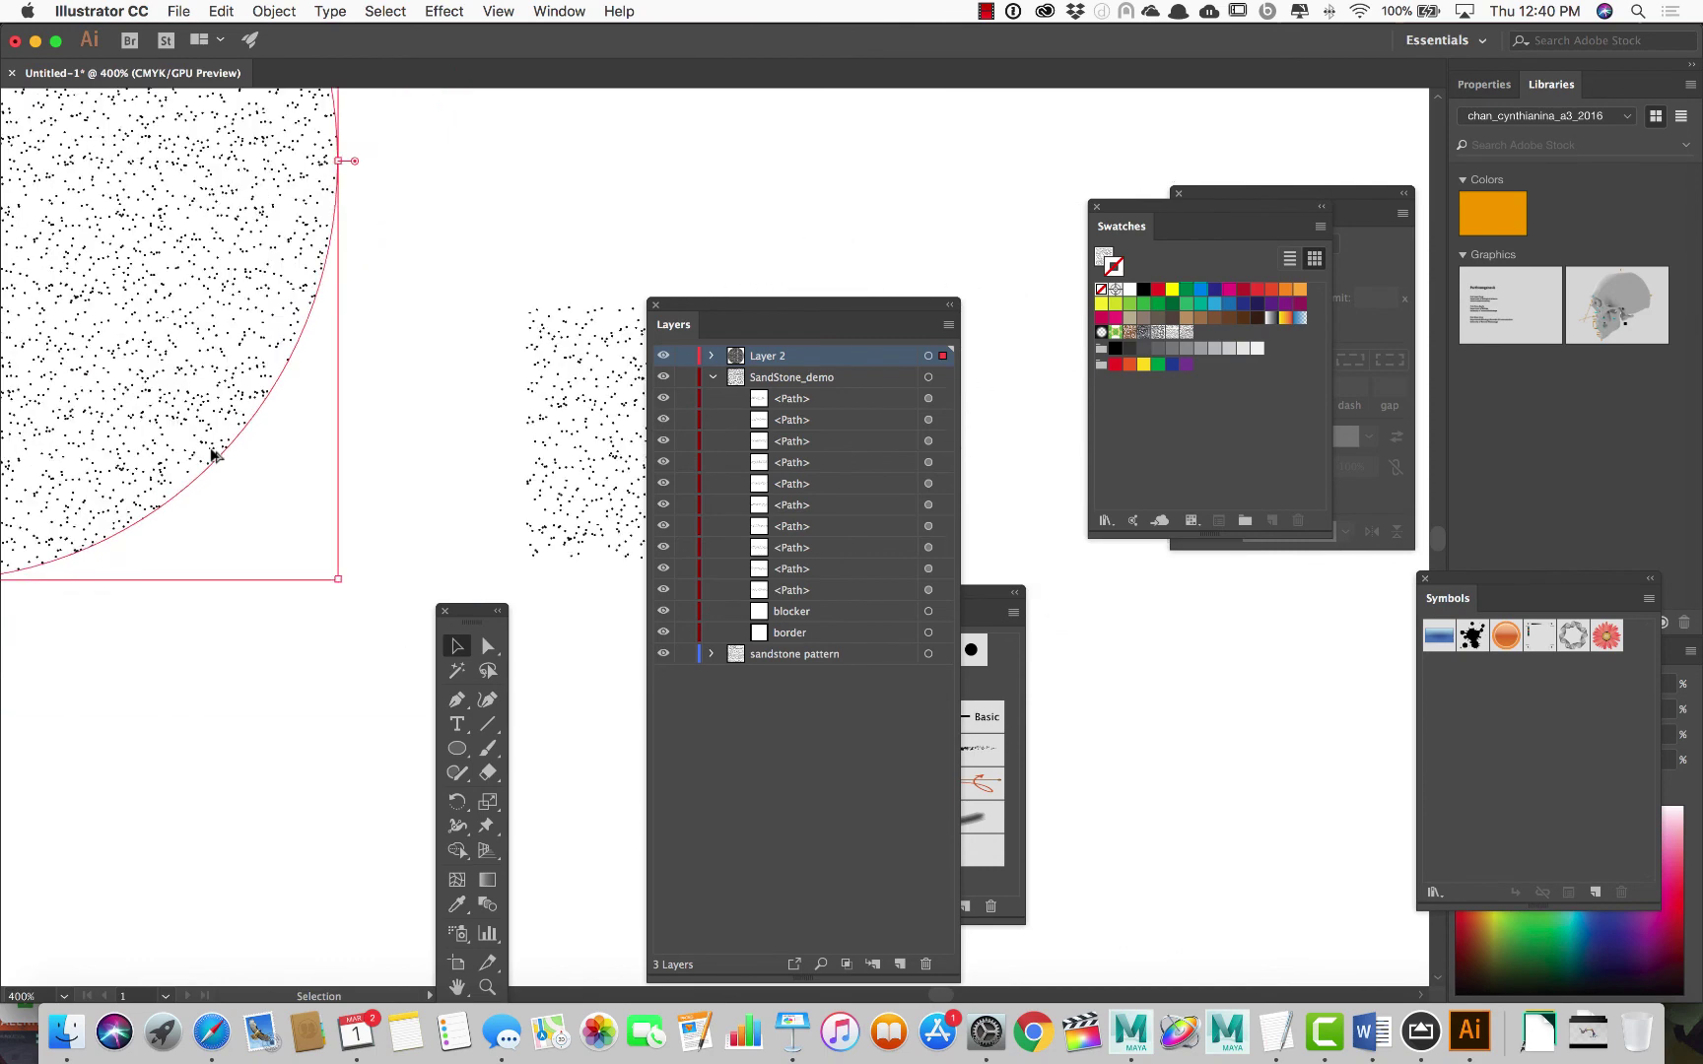
scroll(213, 453, down, 2)
scroll(295, 384, left, 5)
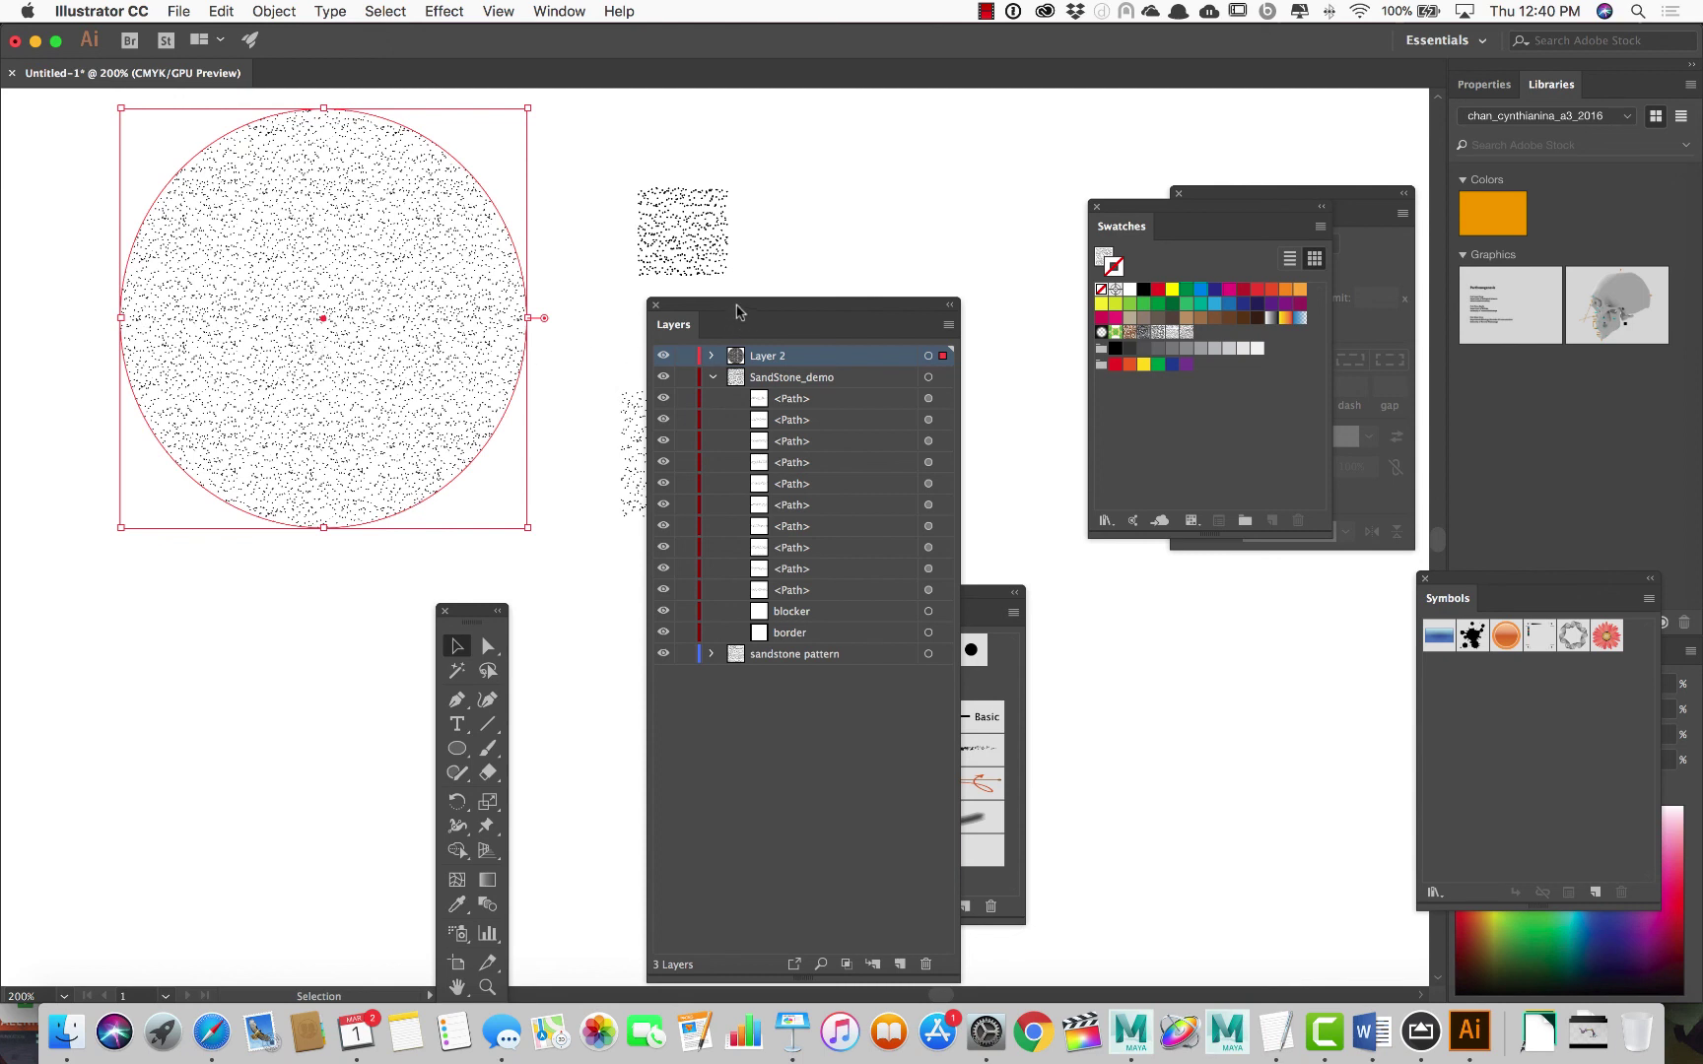
mouse_move(737, 307)
mouse_down()
mouse_move(896, 440)
mouse_move(1020, 595)
mouse_move(1004, 574)
mouse_up()
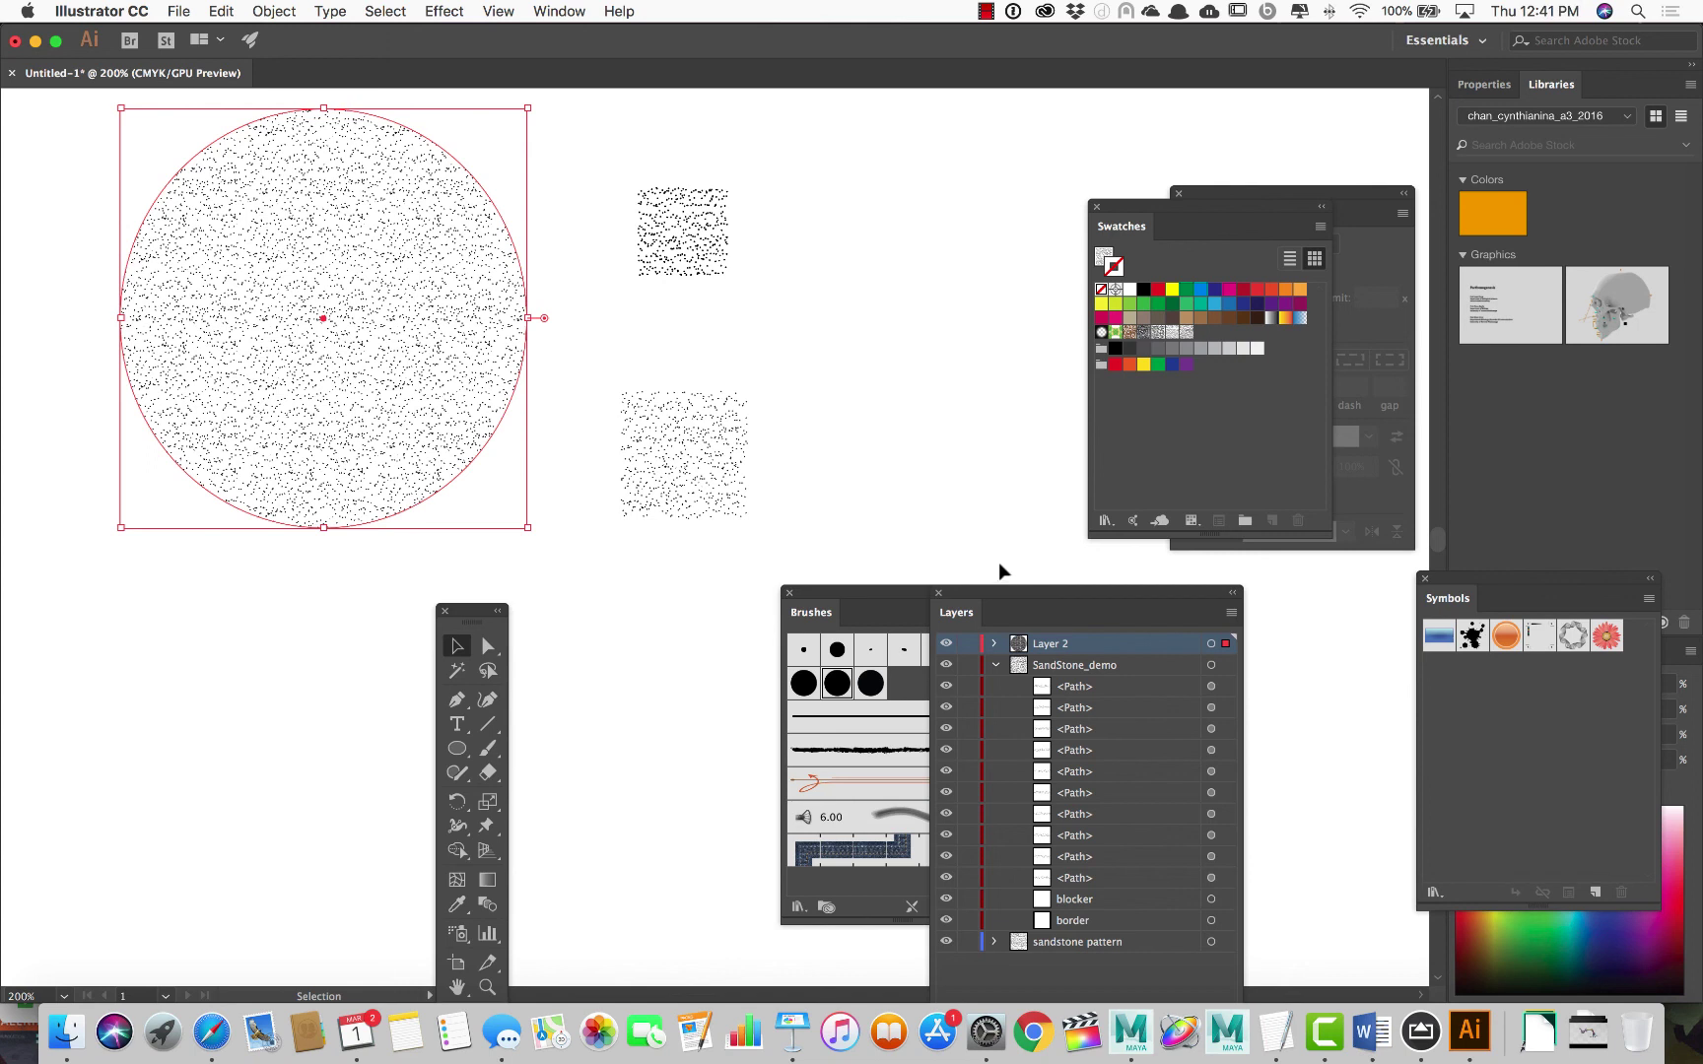
Increase the Dot pattern scatter brush size from 90% to 110% and apply it to existing strokes
drag(901, 595, 902, 329)
click(870, 426)
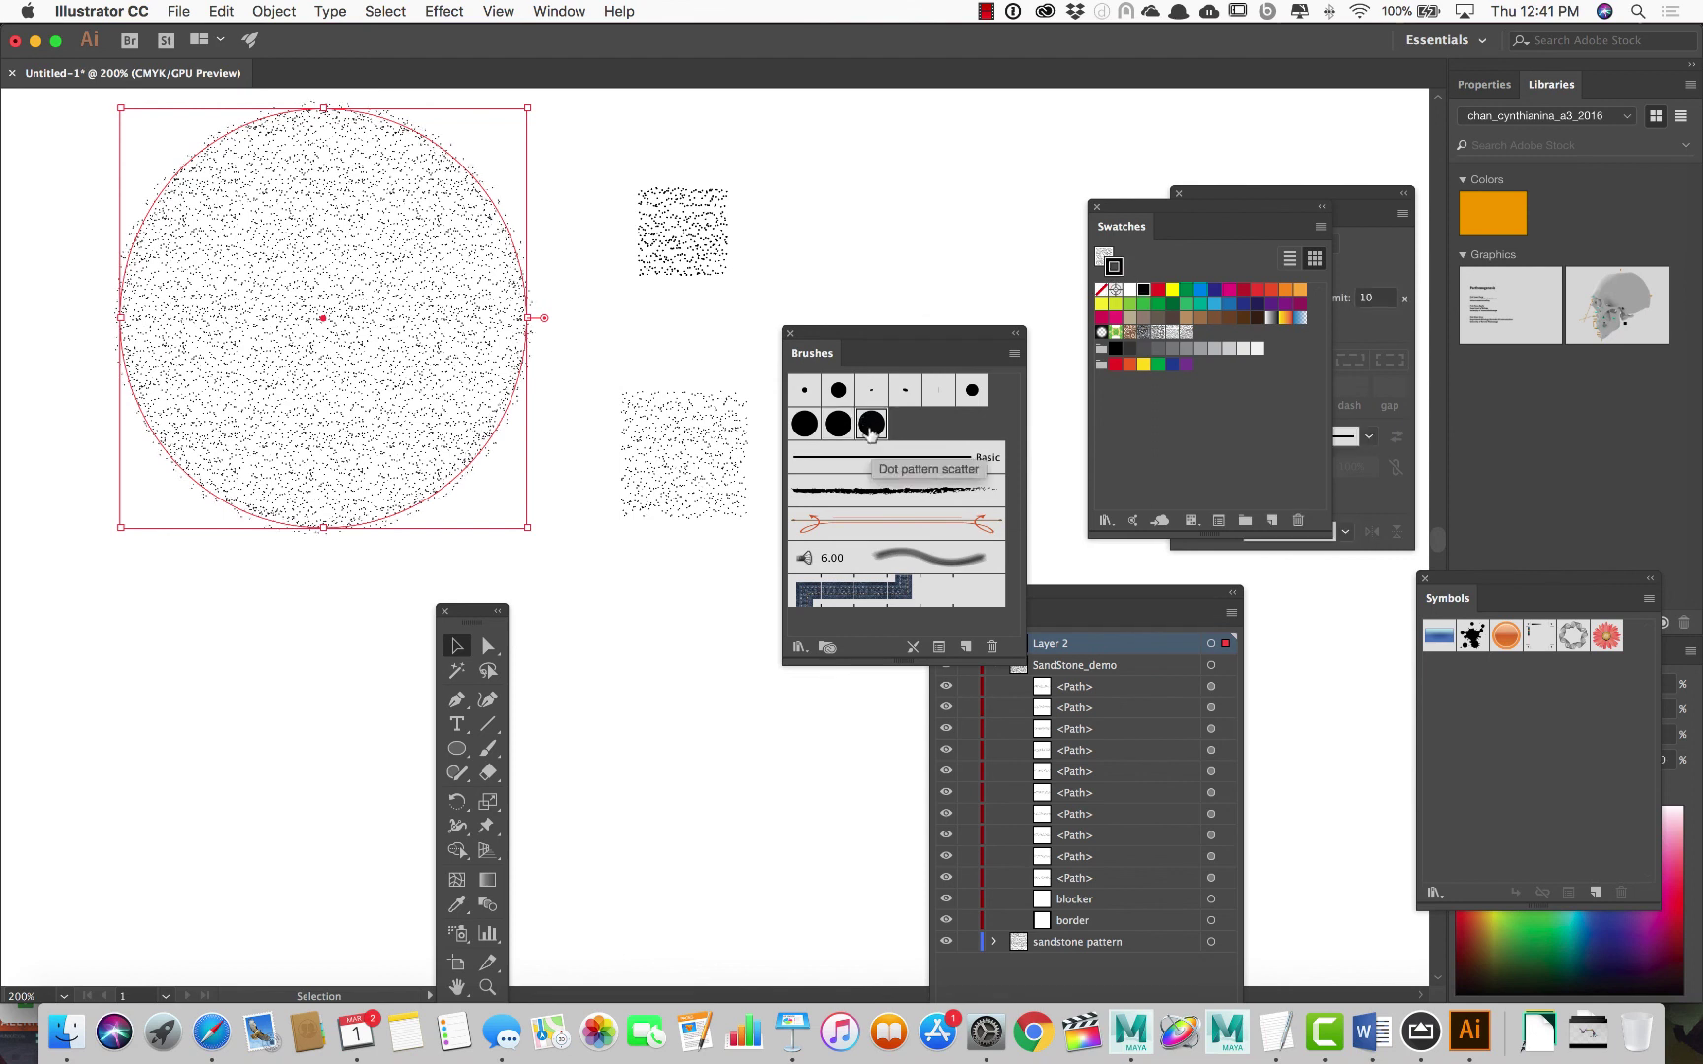
double_click(870, 427)
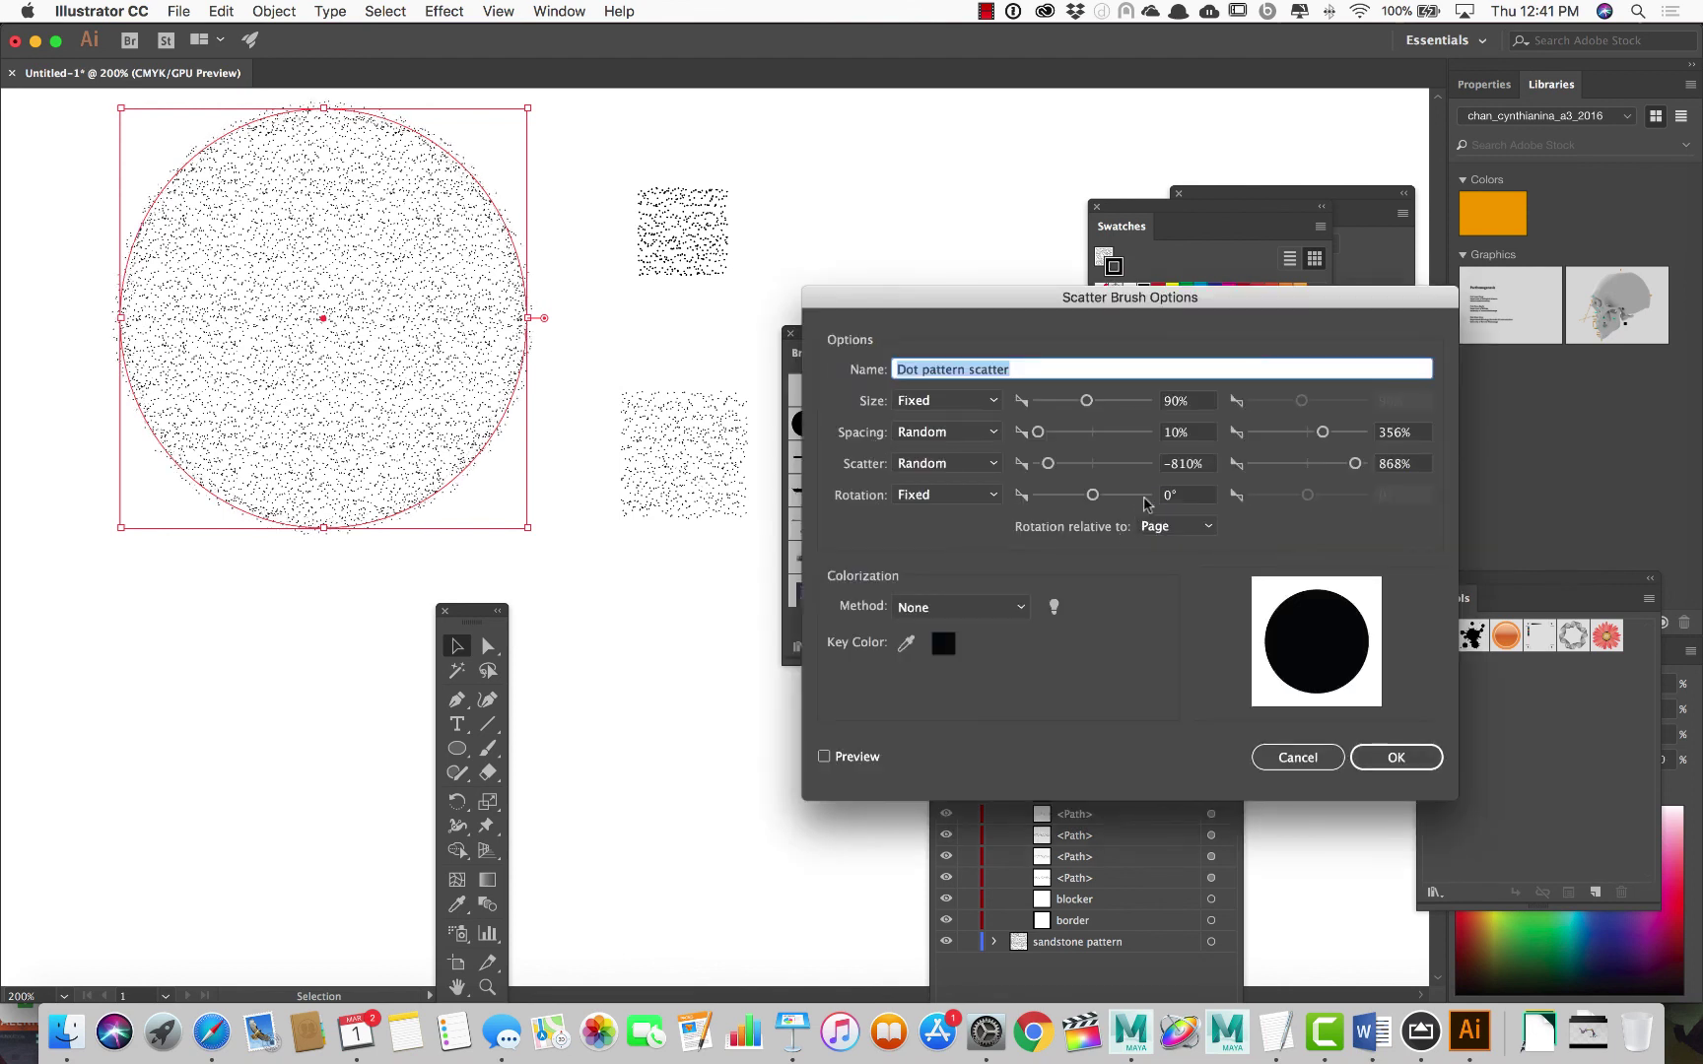
click(1171, 406)
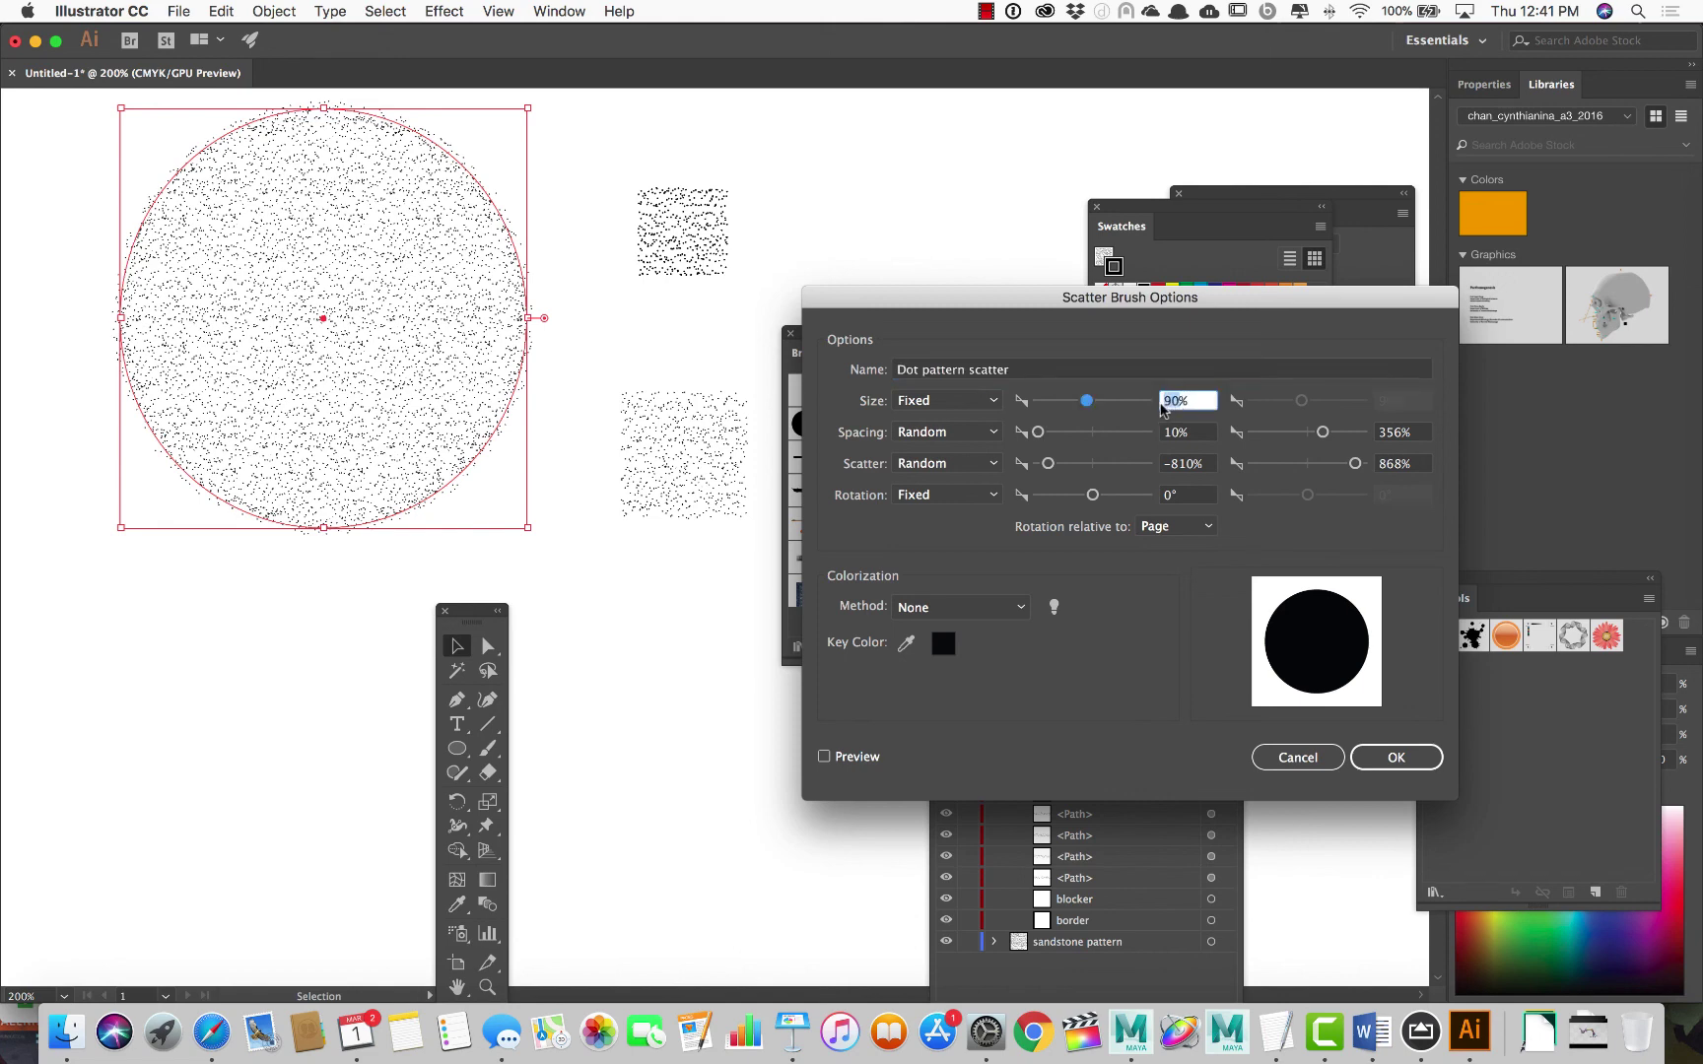
text(0)
click(1396, 757)
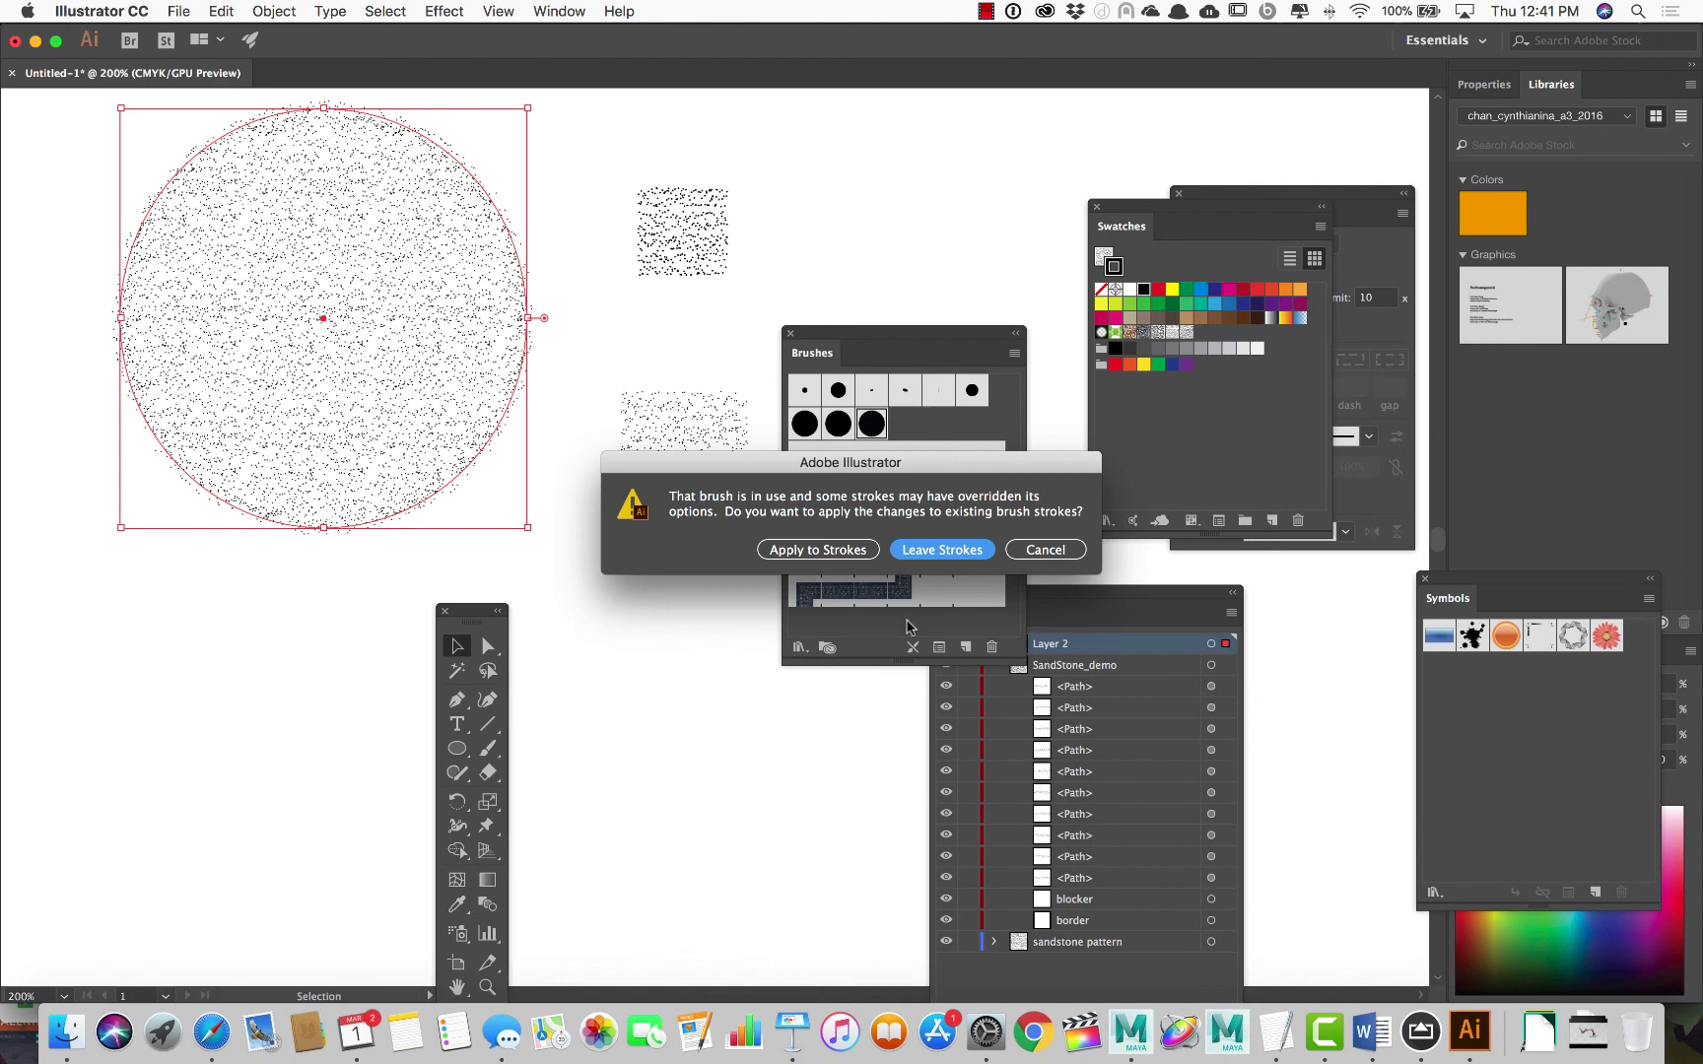
click(846, 552)
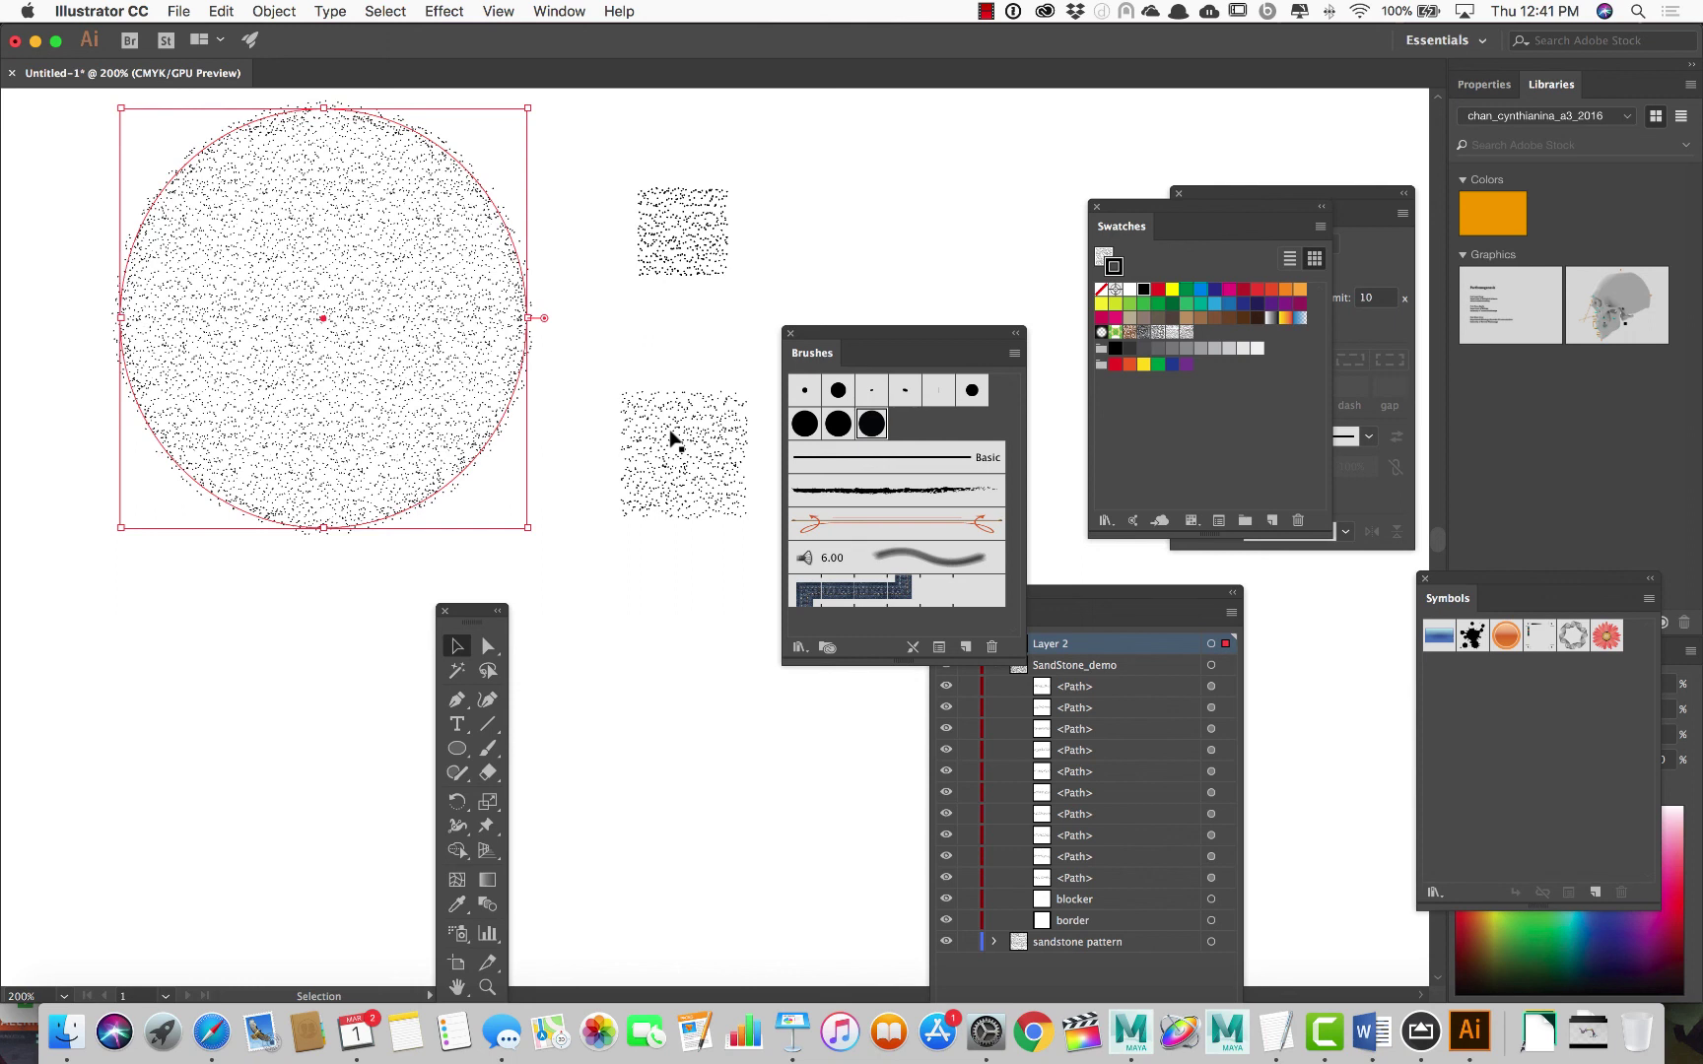
Update the pattern swatch with the larger-dot sandstone tile
drag(604, 364, 764, 558)
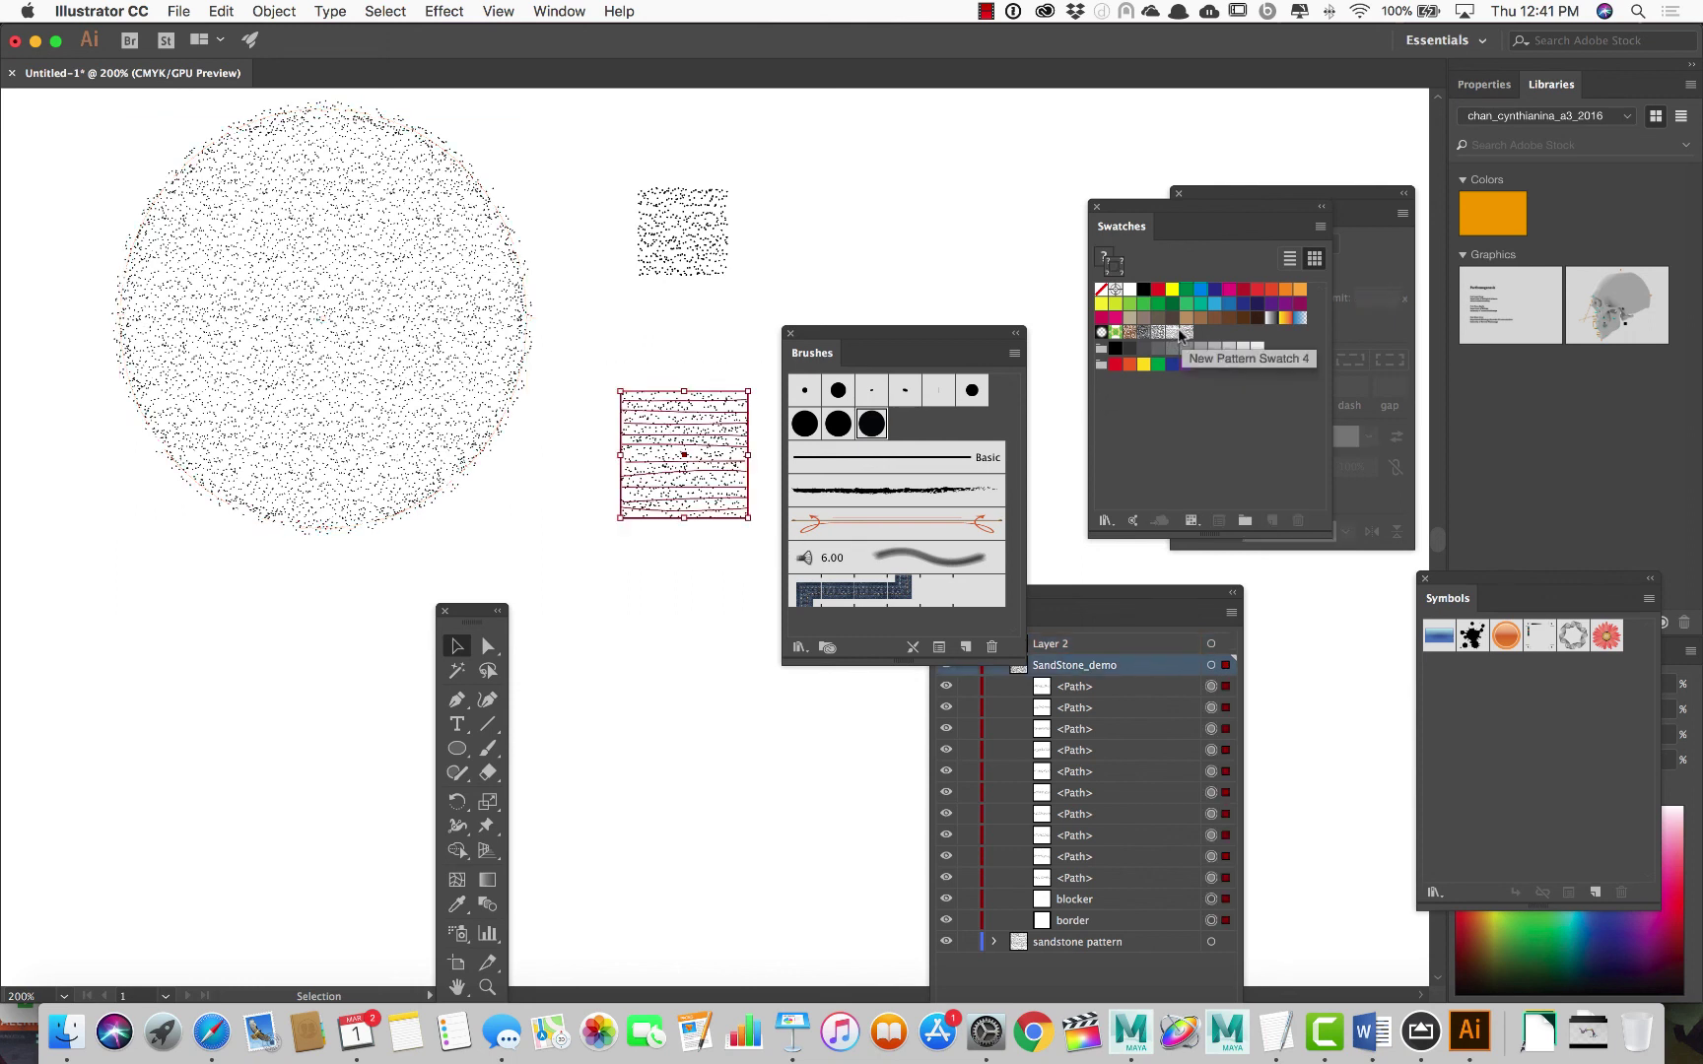
drag(1179, 335, 664, 487)
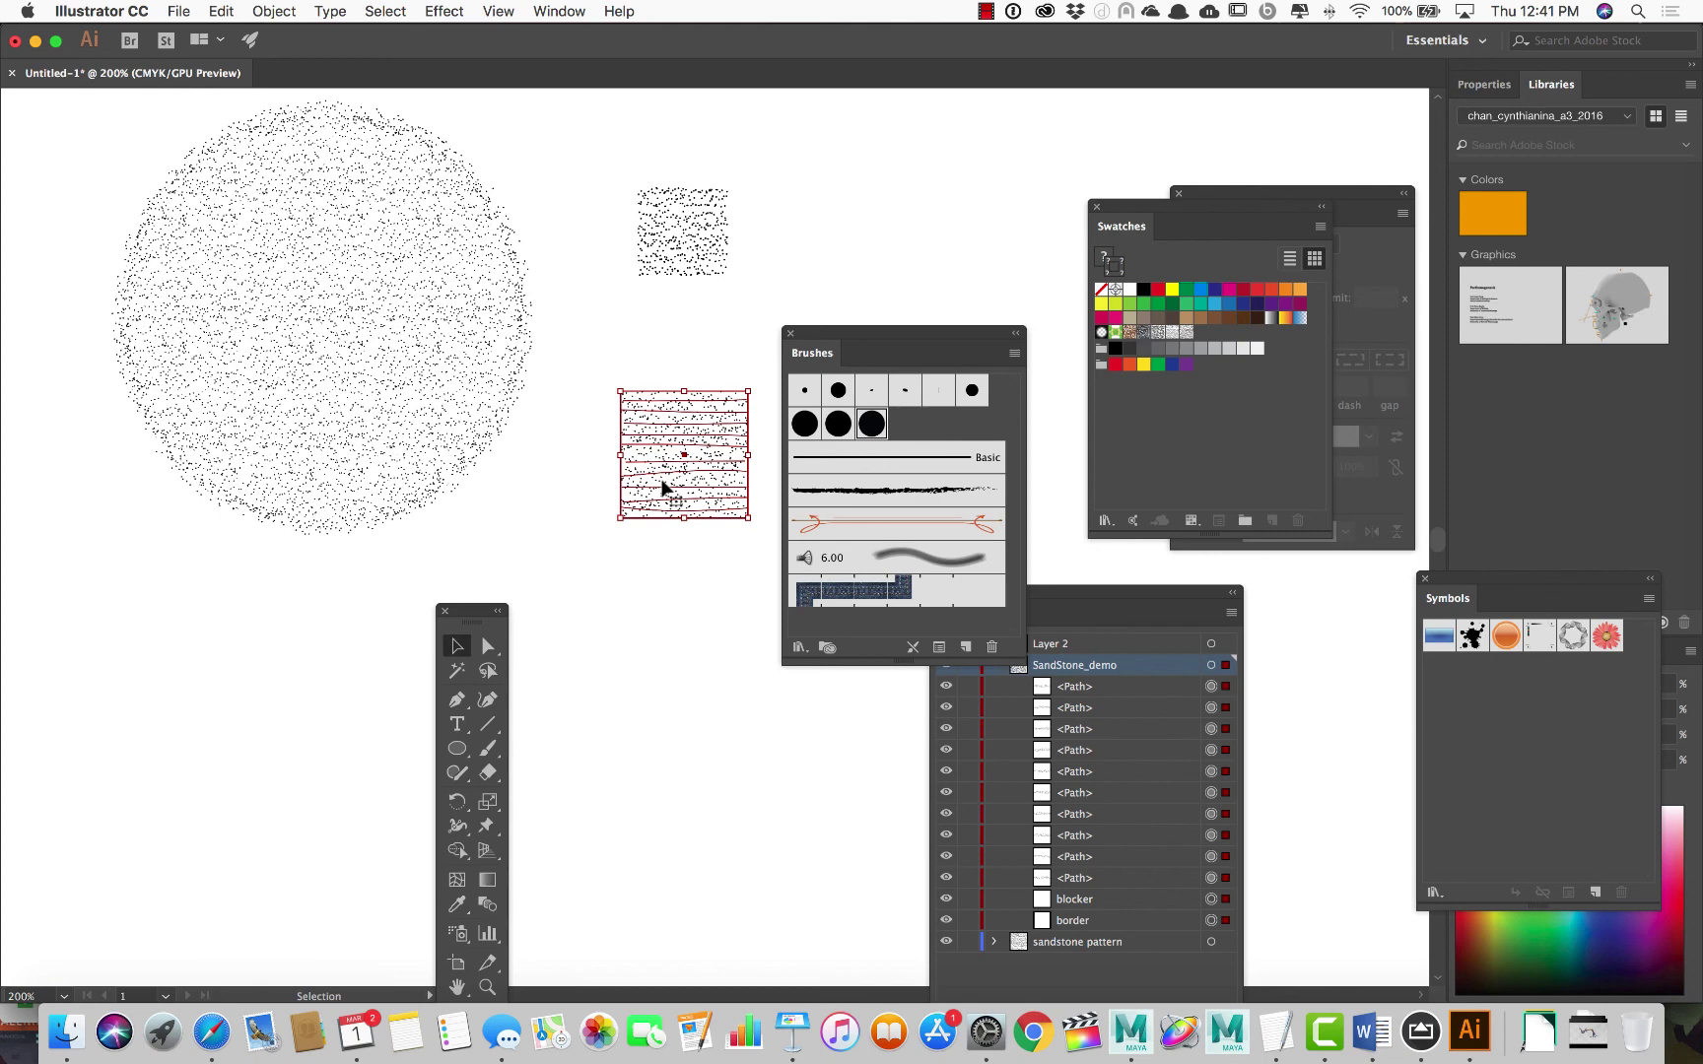
drag(663, 486, 1190, 341)
Set the test circle's stroke to None
click(391, 531)
drag(459, 612, 462, 261)
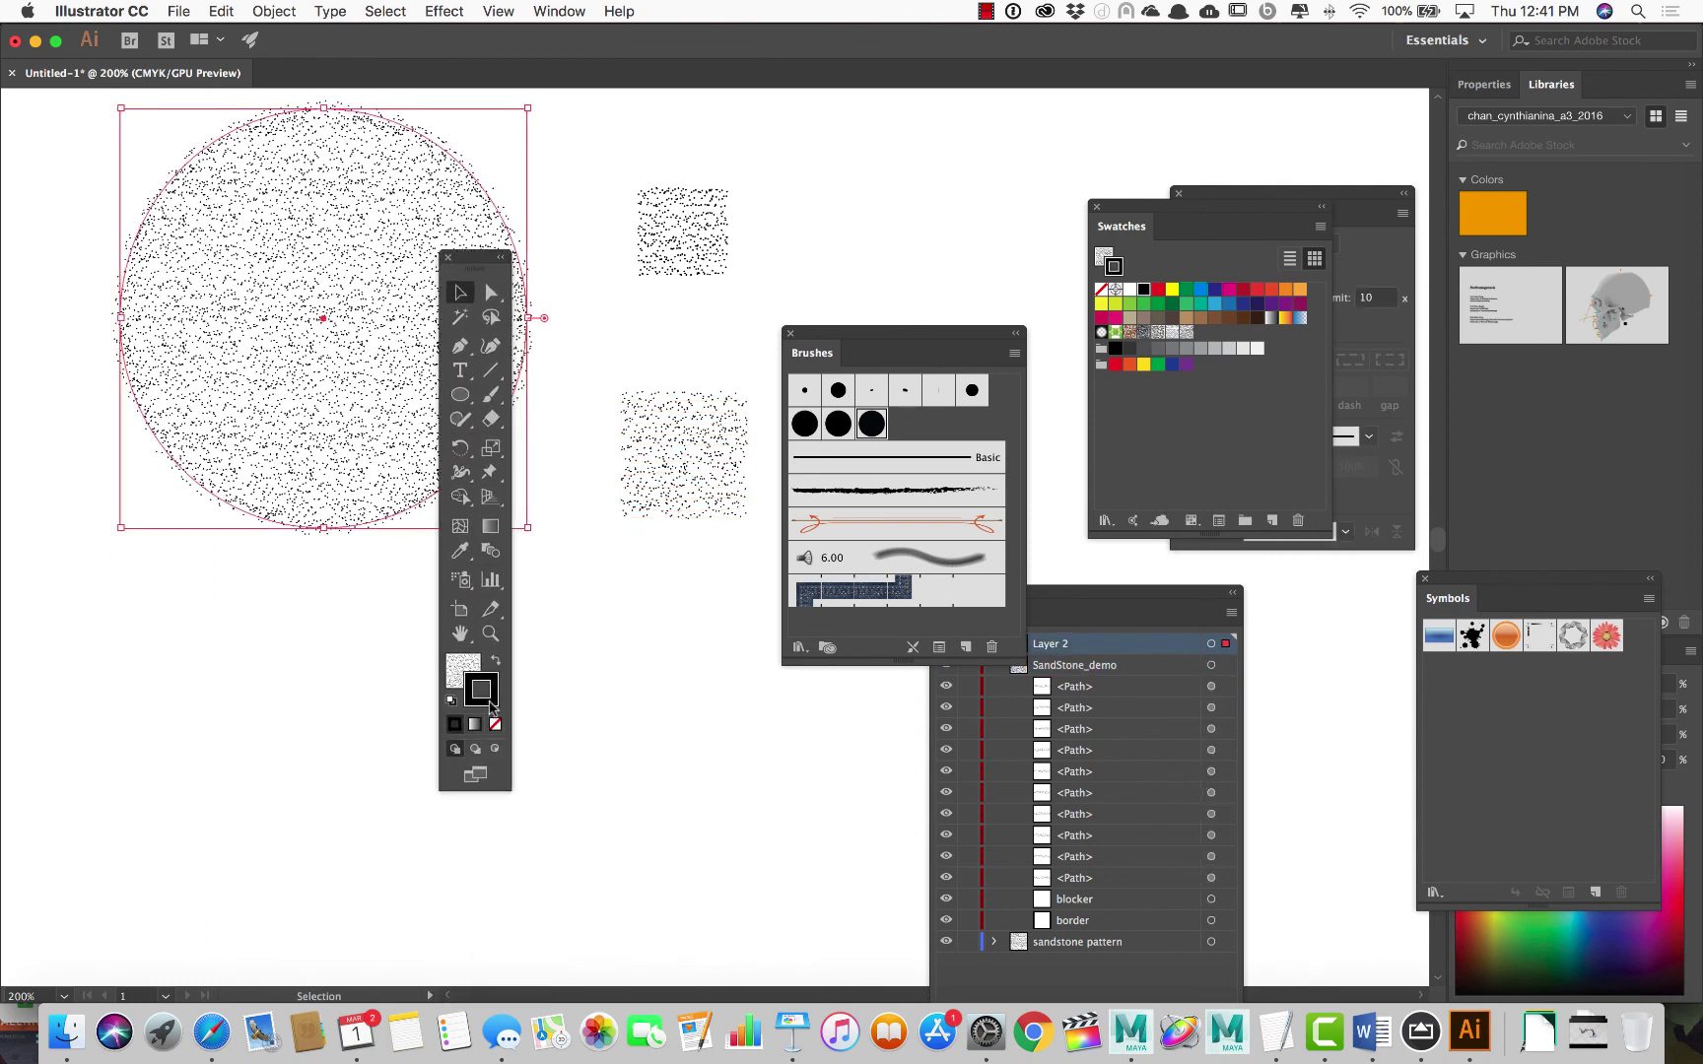
click(495, 726)
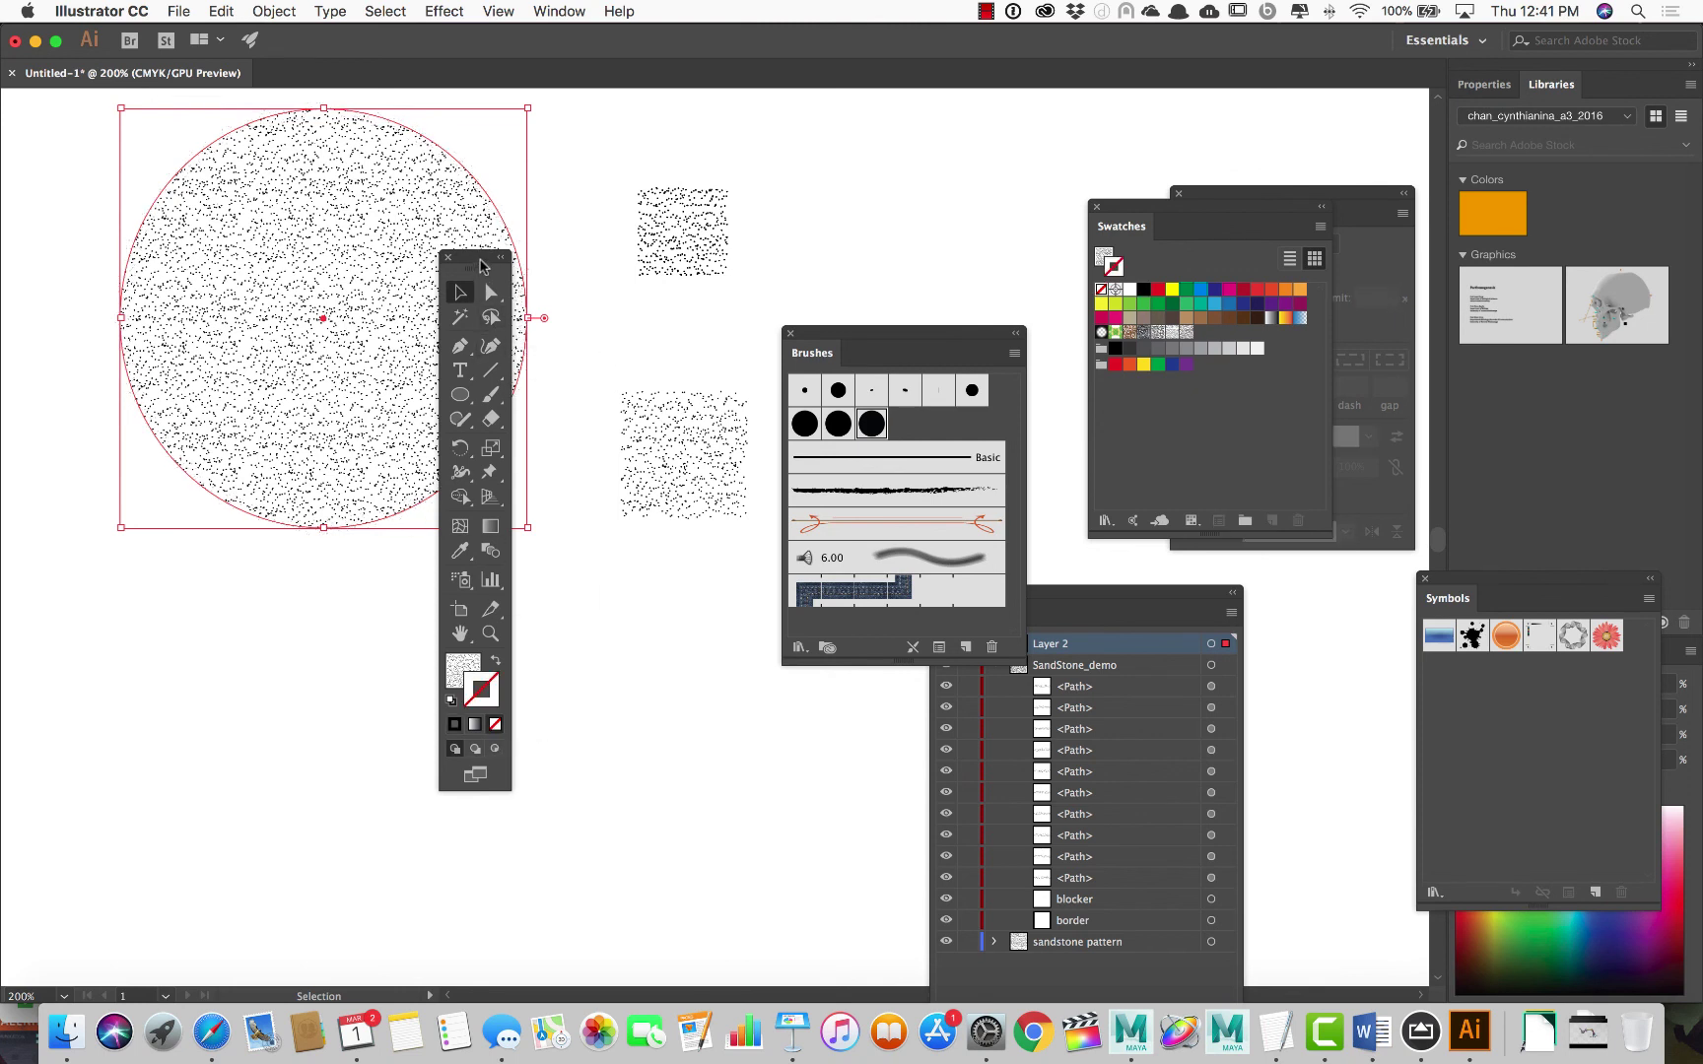
mouse_move(482, 261)
mouse_down()
mouse_move(507, 631)
mouse_move(478, 785)
mouse_up()
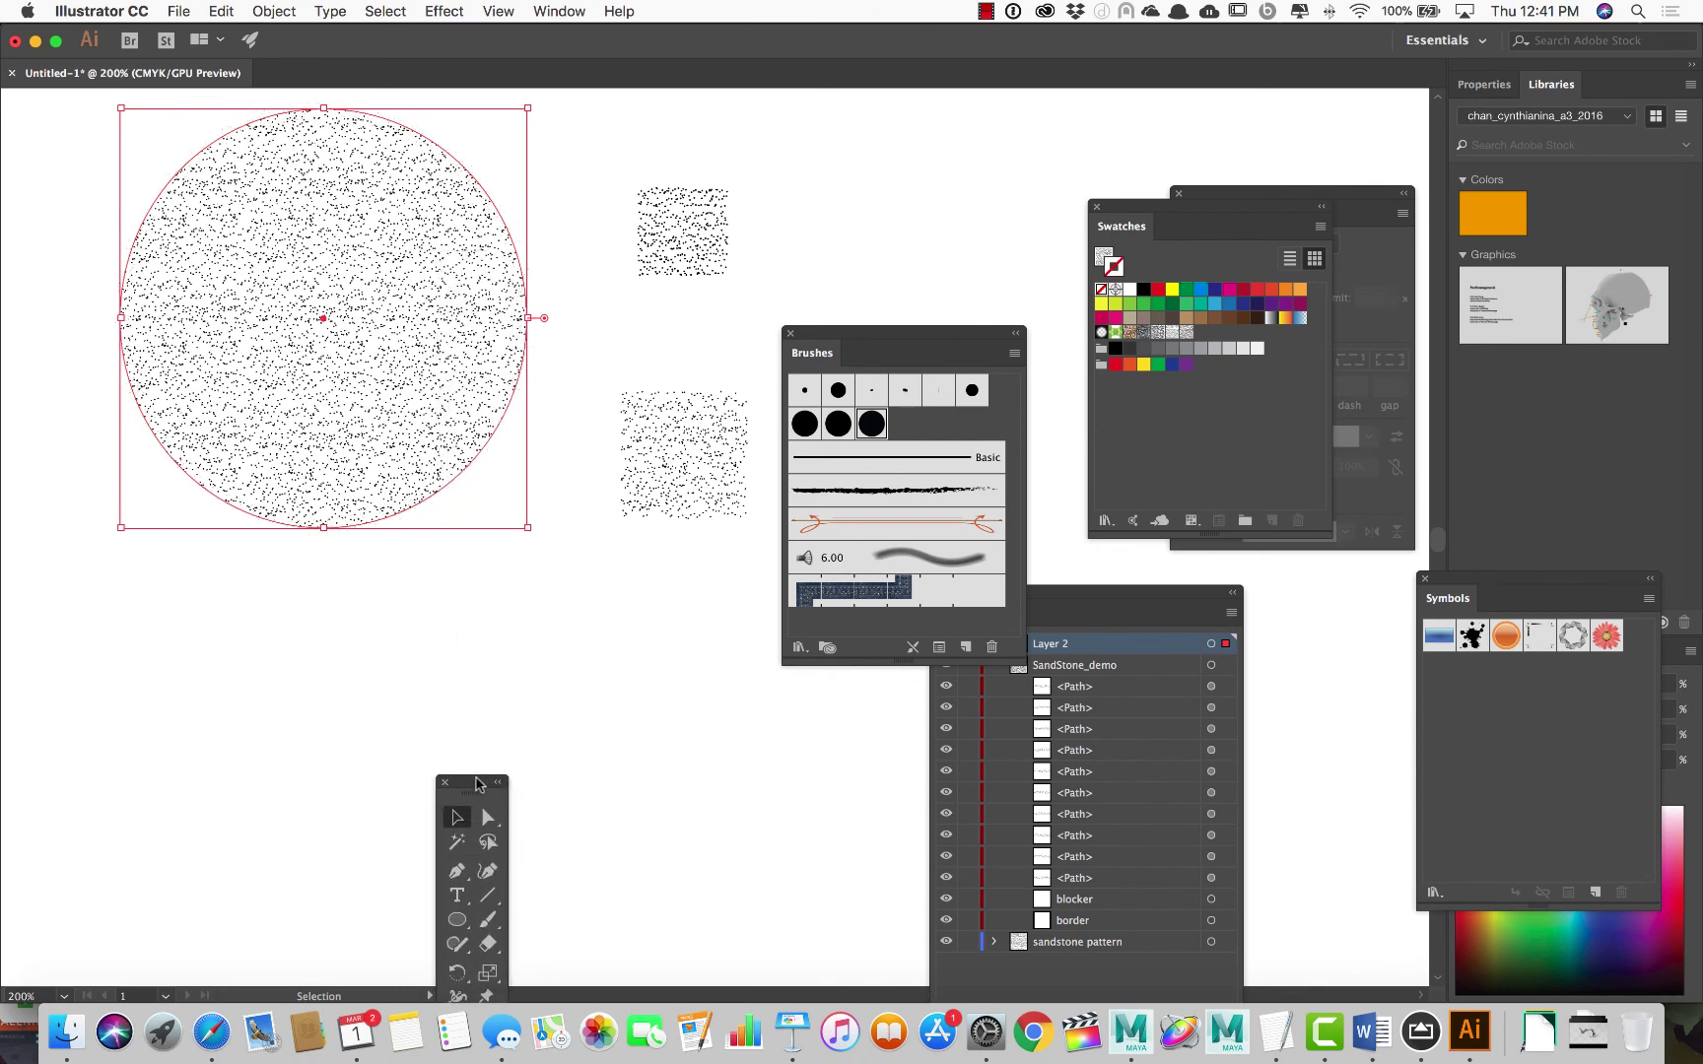